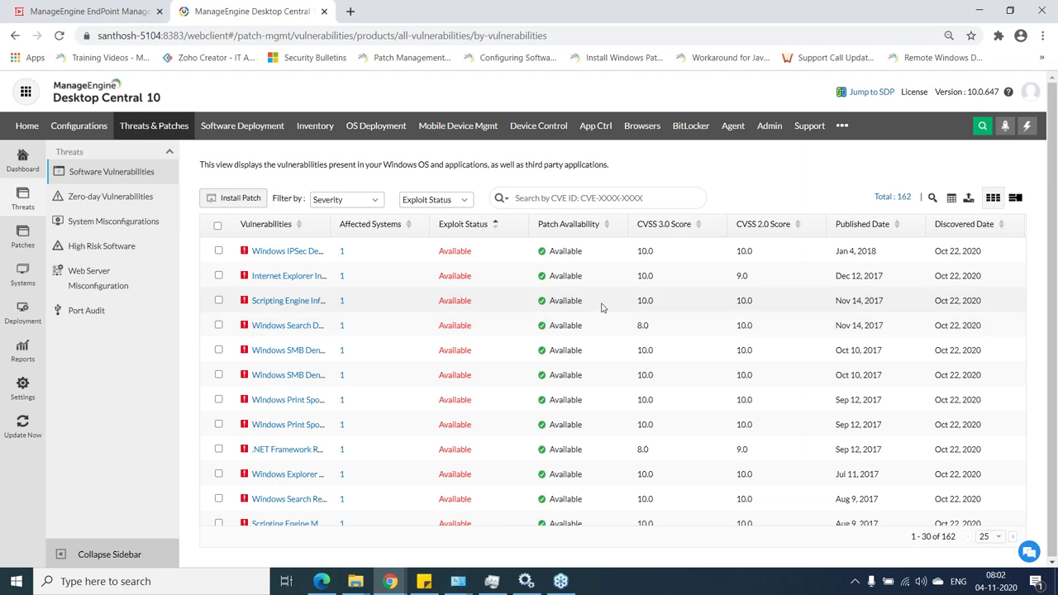
Examine the exploit status and patch availability of the listed software vulnerabilities, including the Upgrade libreoffice entry
scroll(602, 310, "down", 1)
scroll(590, 326, "down", 3)
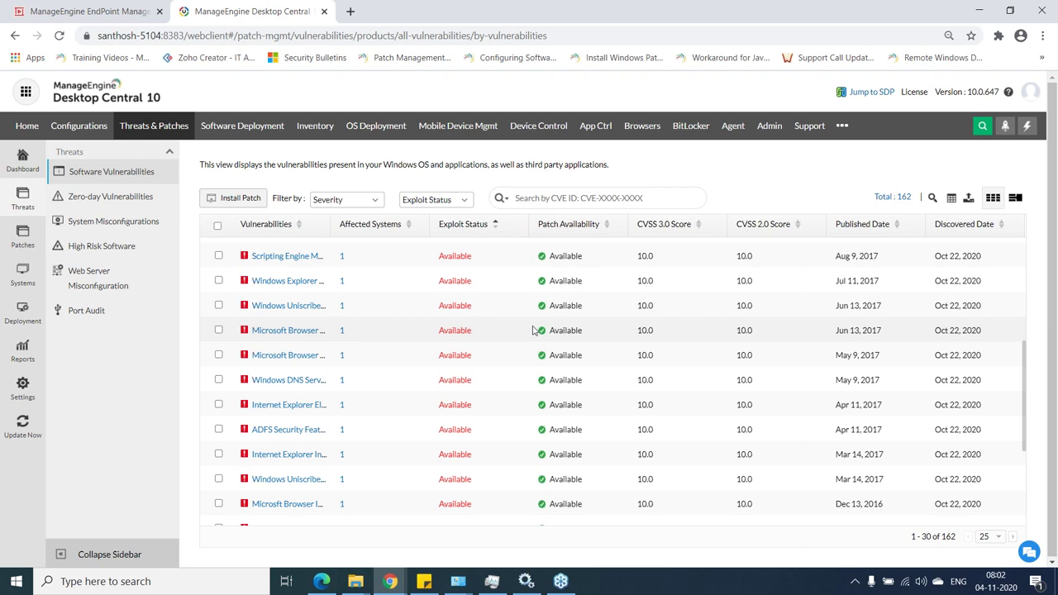
scroll(538, 333, "down", 3)
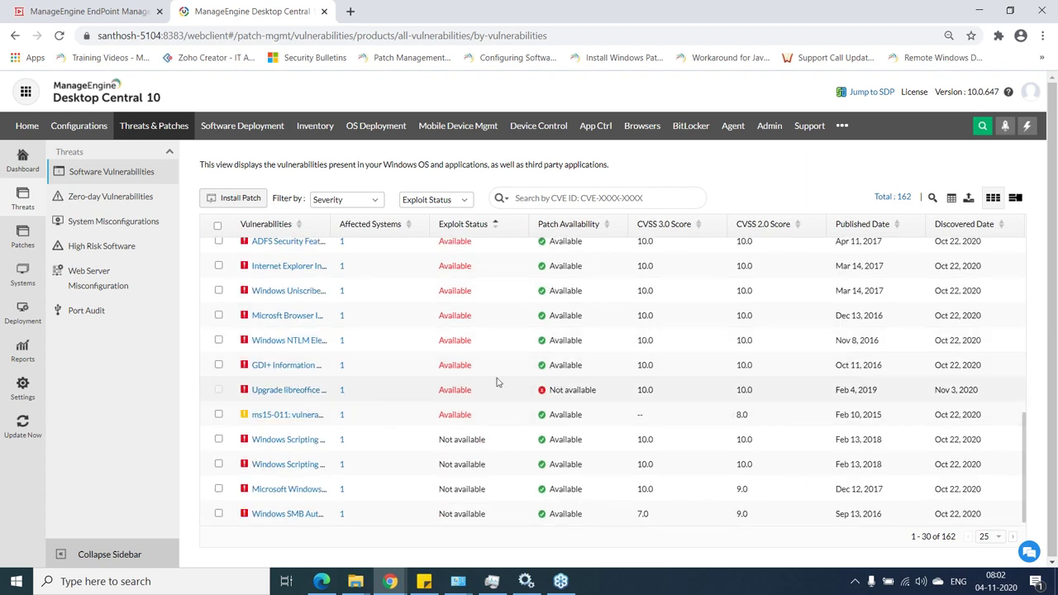
left_click_drag(621, 397, 542, 402)
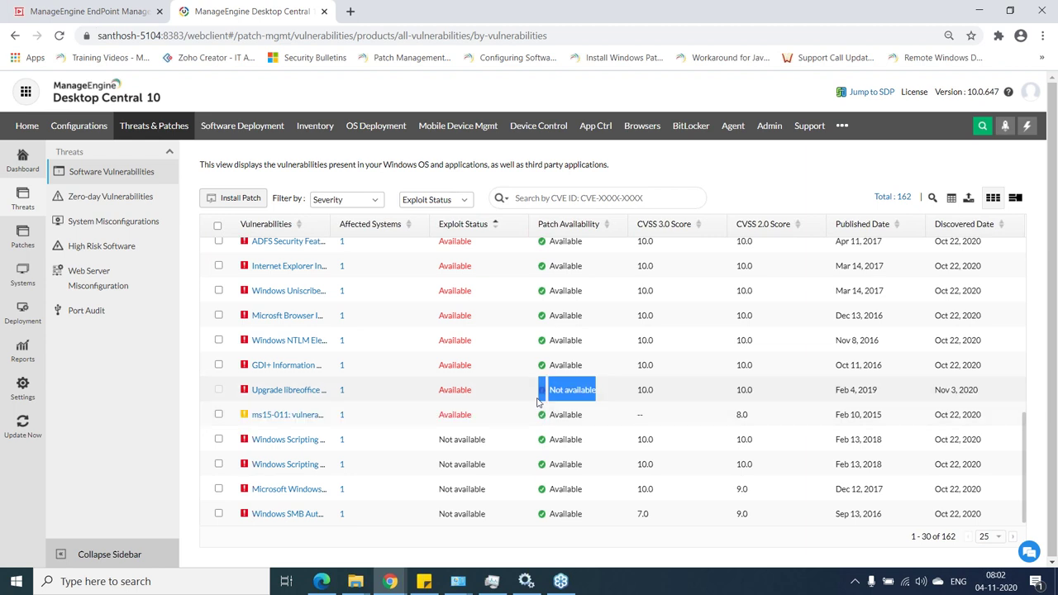
left_click(606, 398)
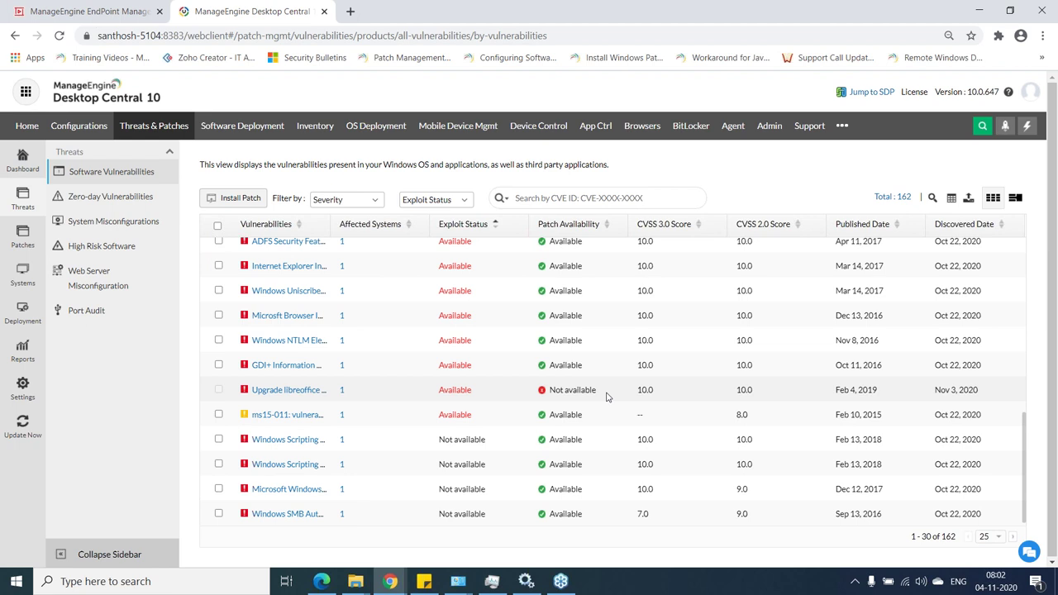
View the solution and reference links in the Upgrade libreoffice vulnerability's details, then close them and leave the GDI+ Information entry unselected
left_click(219, 366)
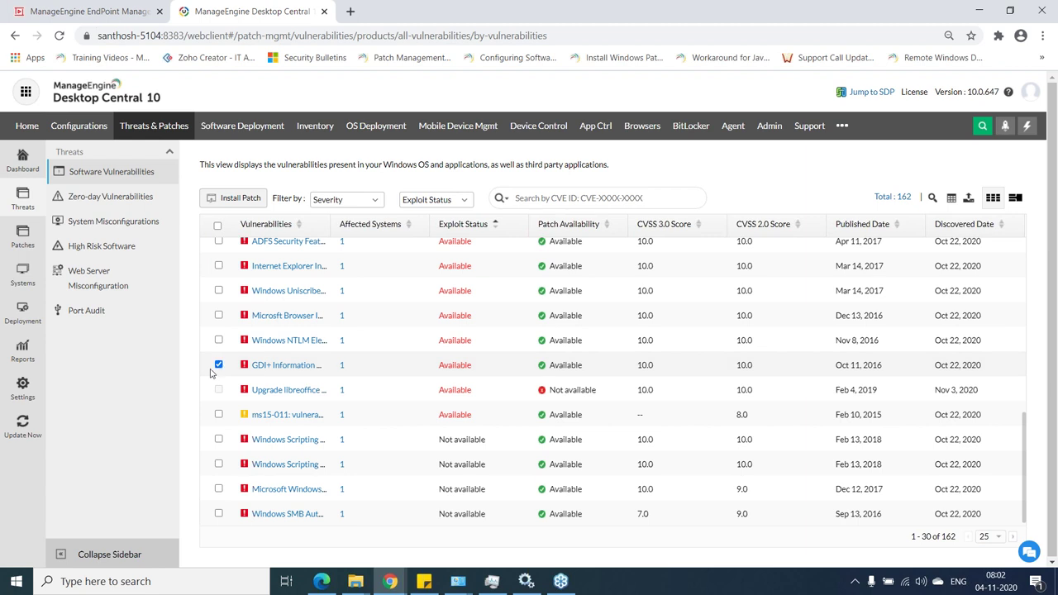
left_click(287, 390)
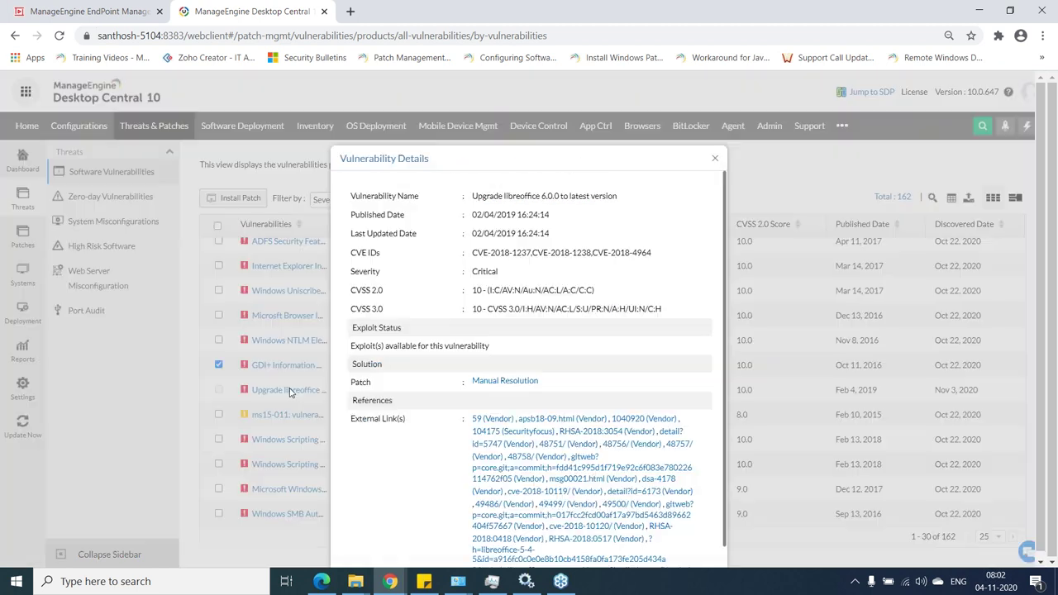
scroll(523, 353, "down", 1)
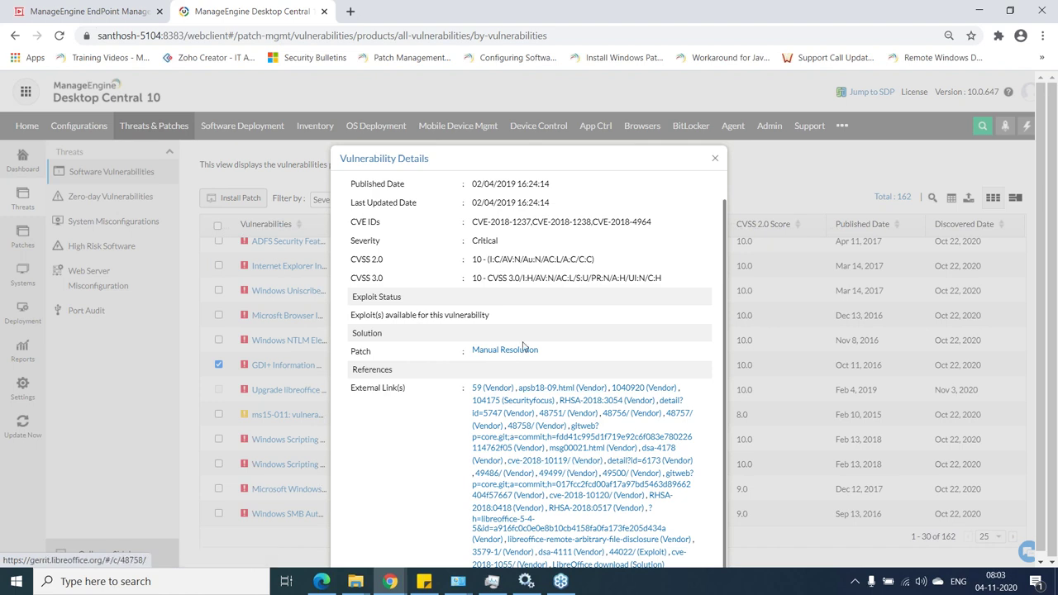
left_click(715, 160)
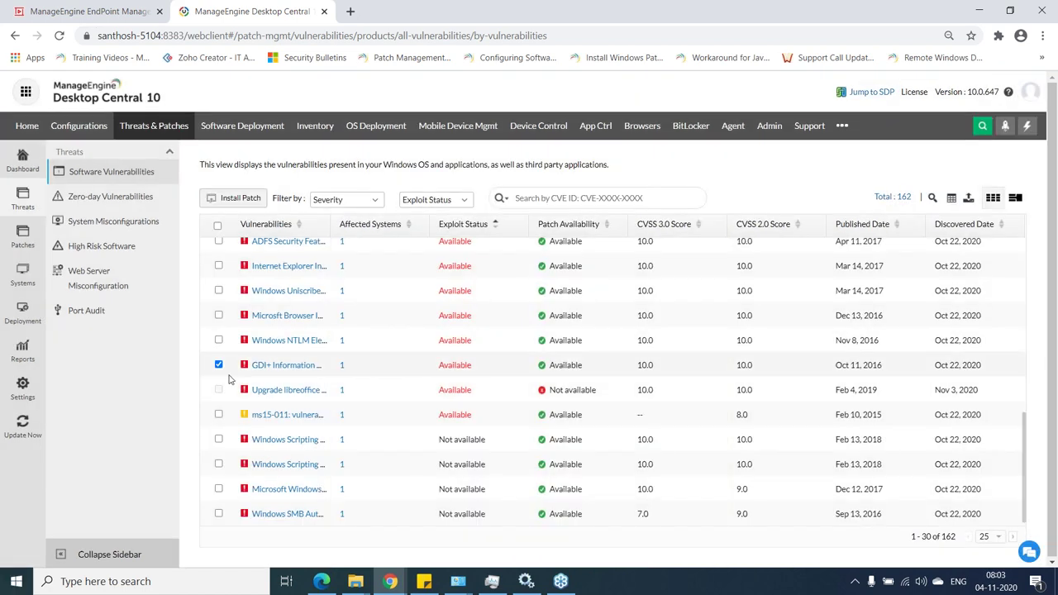
left_click(218, 364)
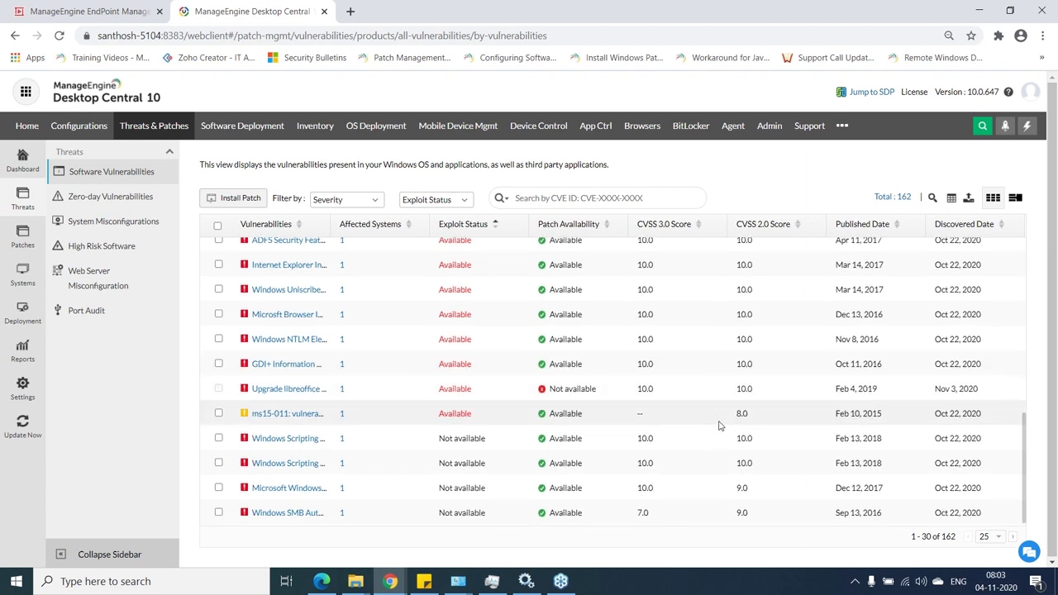
Open the System Misconfigurations view and look through the available category filter options
scroll(720, 425, "up", 5)
scroll(723, 426, "down", 8)
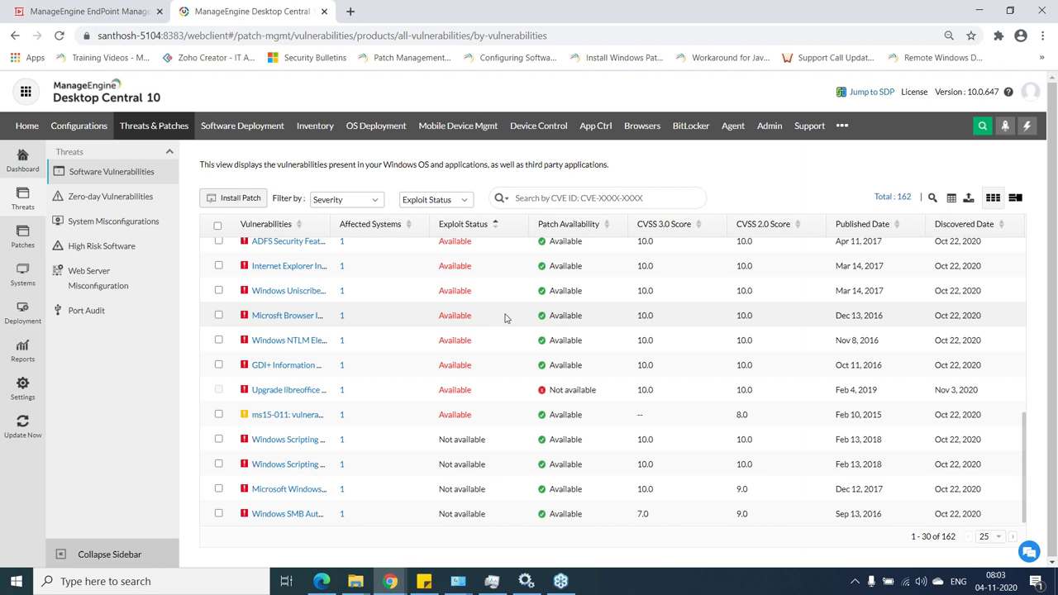
scroll(505, 315, "up", 5)
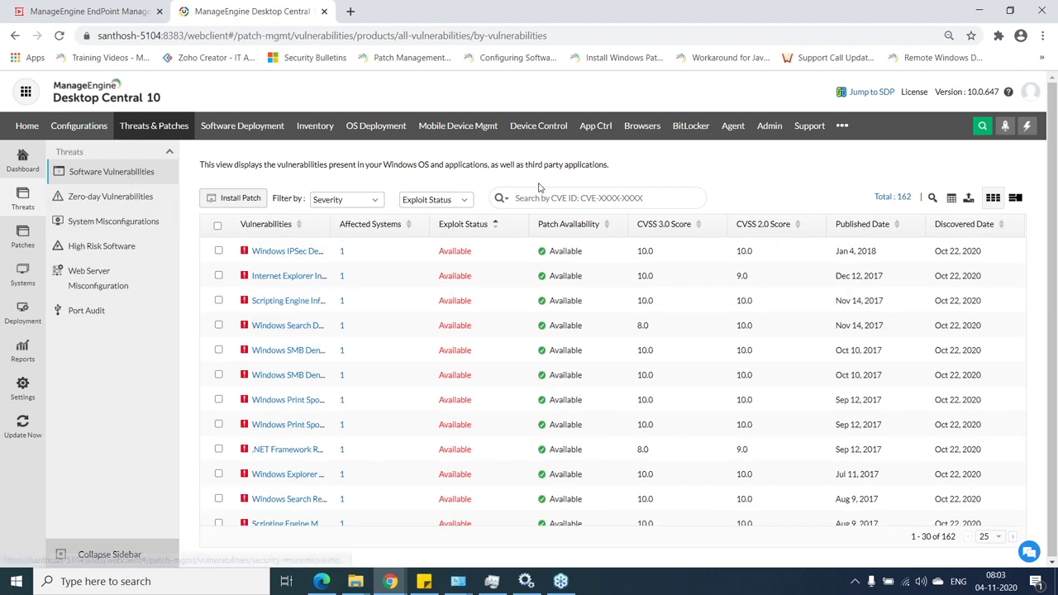
left_click(109, 228)
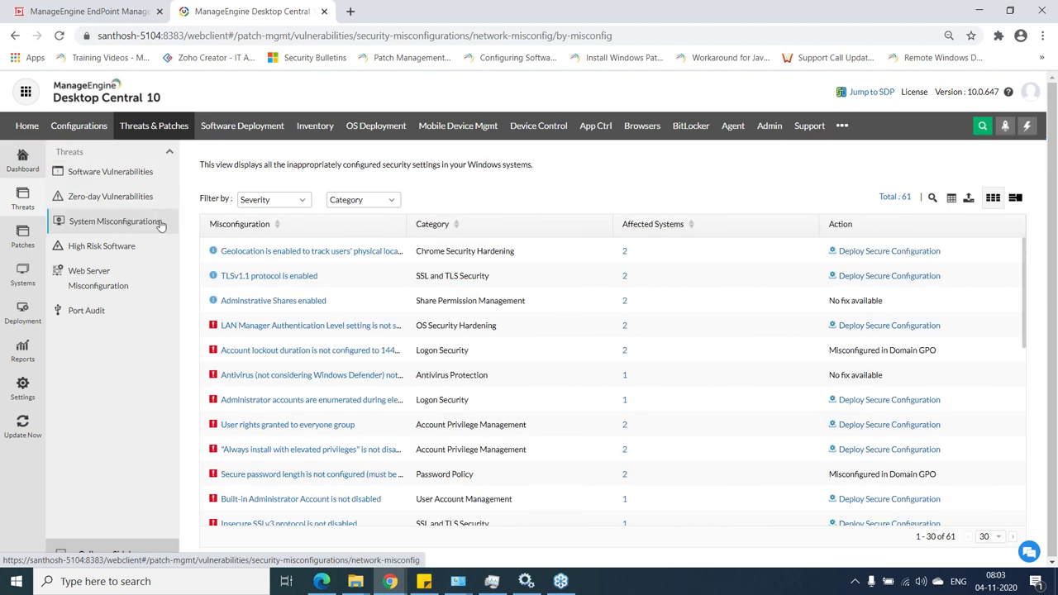
left_click(384, 203)
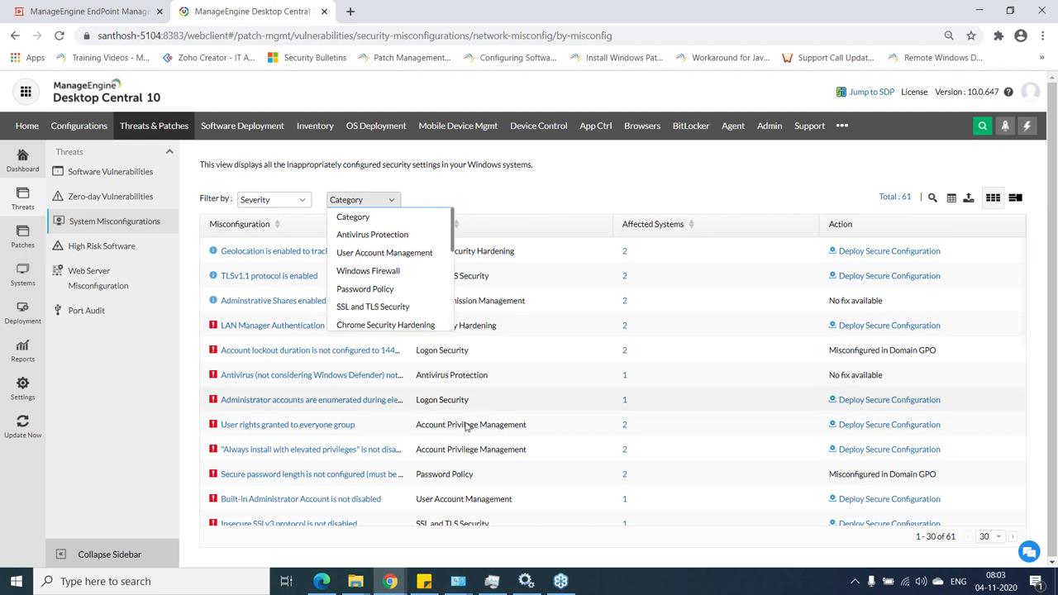
scroll(416, 294, "down", 3)
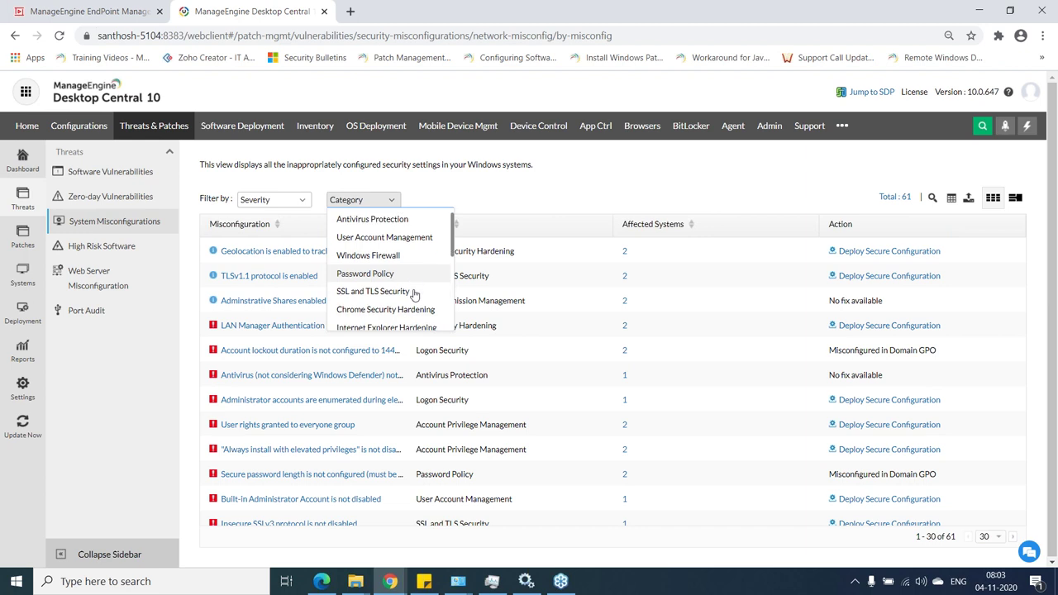
scroll(416, 295, "down", 2)
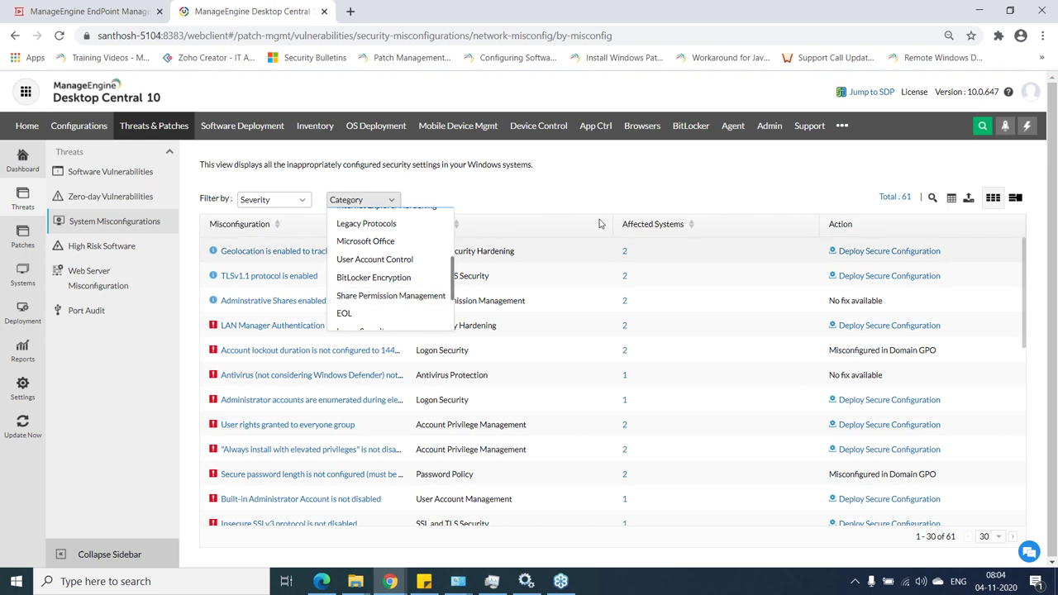
Close the category options and examine the listed system misconfigurations with their categories and available actions
scroll(606, 248, "down", 3)
left_click(126, 430)
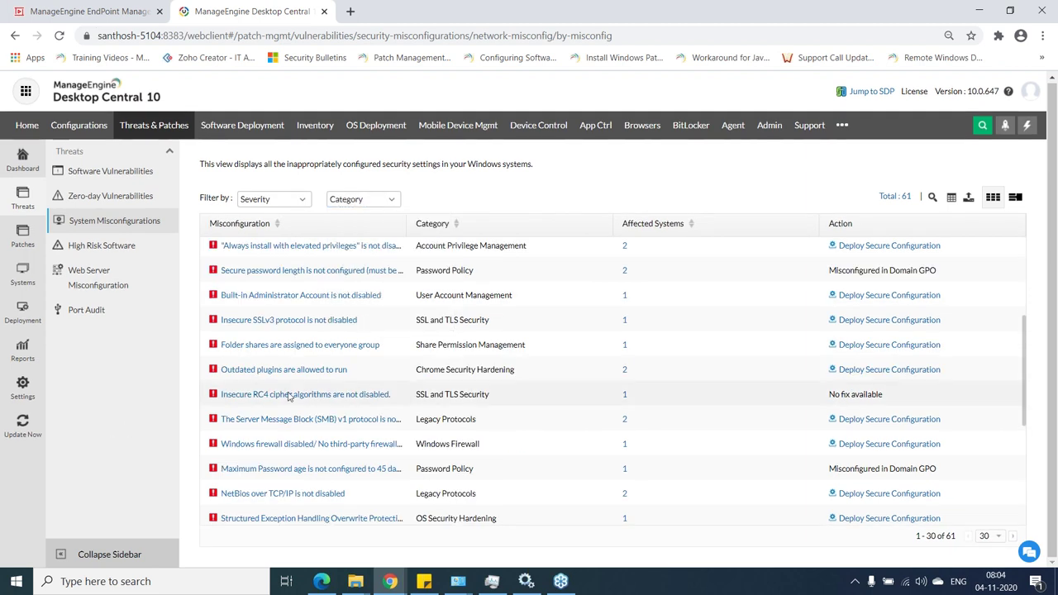
scroll(289, 397, "down", 3)
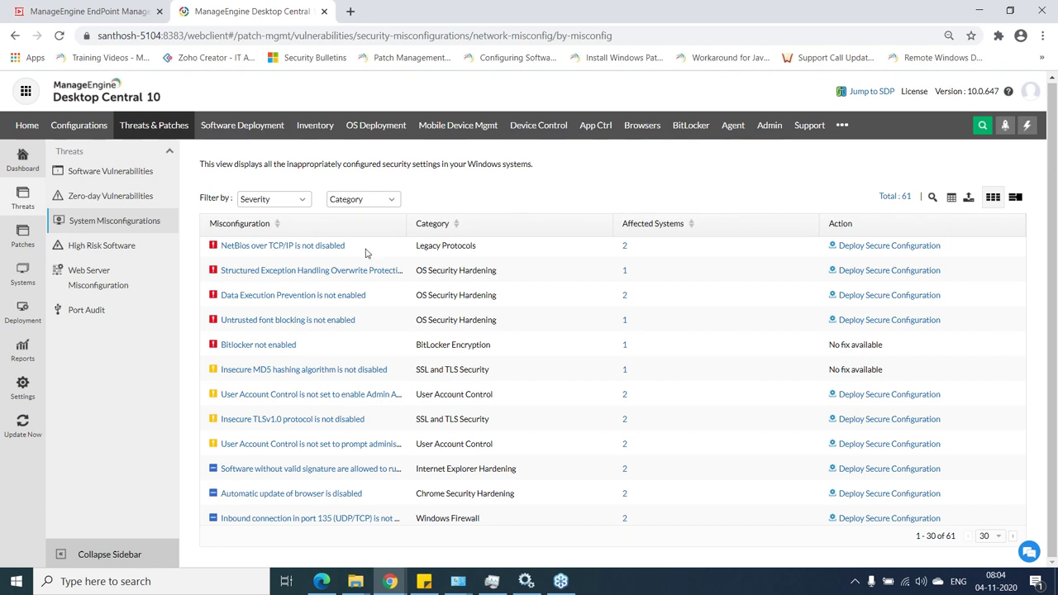
Look at the End Of Life entries under High Risk Software, then review the web server misconfigurations list
left_click(109, 250)
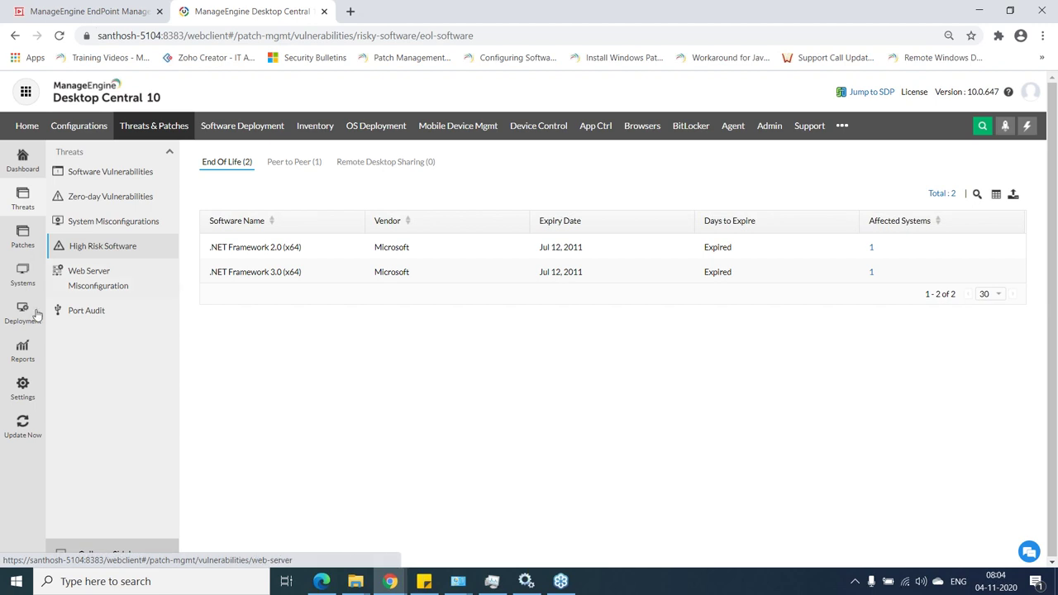
left_click(107, 289)
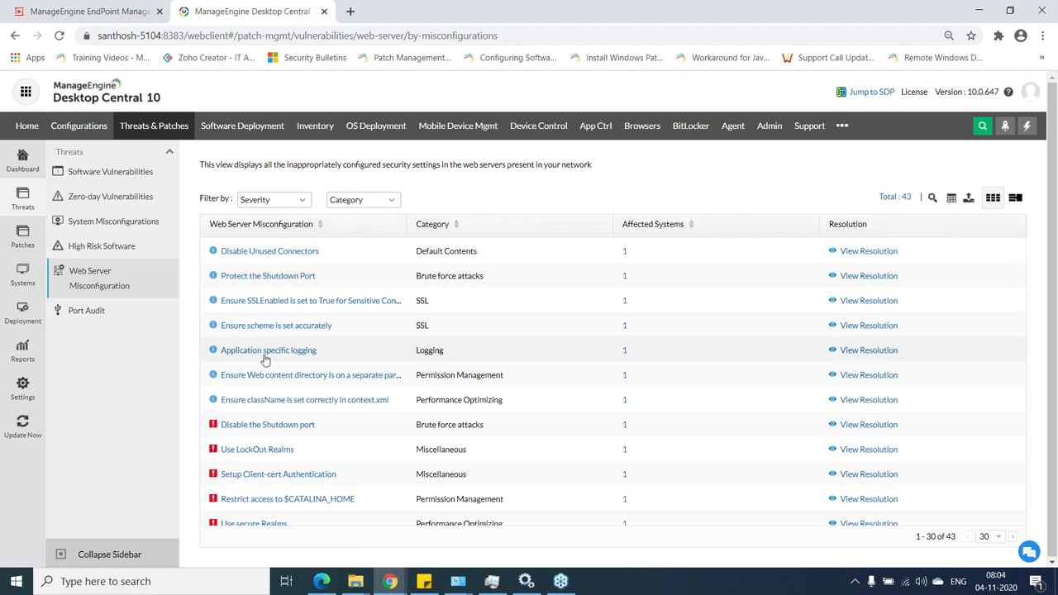
scroll(547, 438, "down", 6)
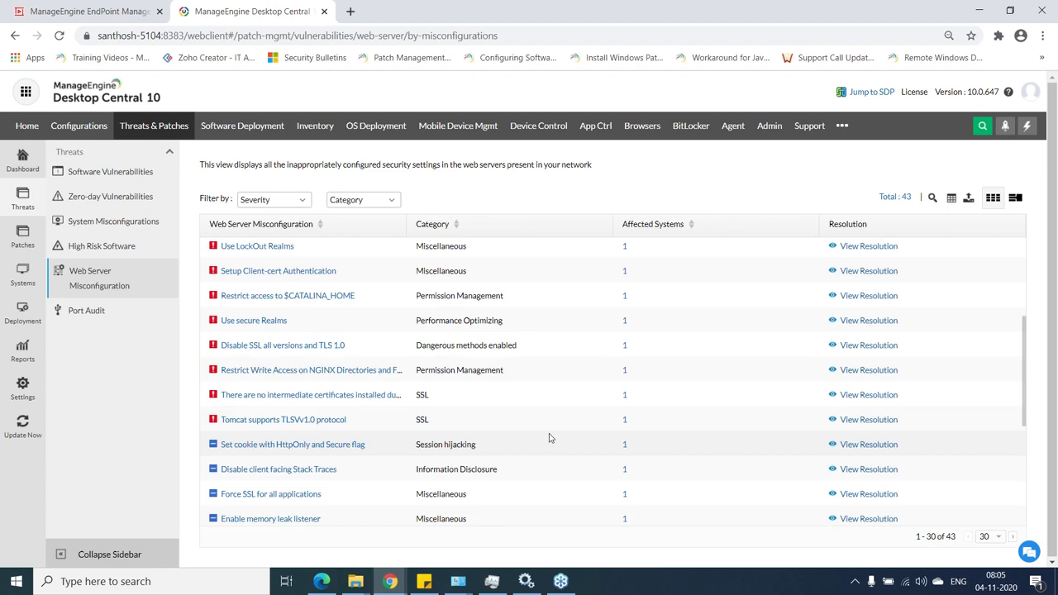
scroll(539, 455, "down", 1)
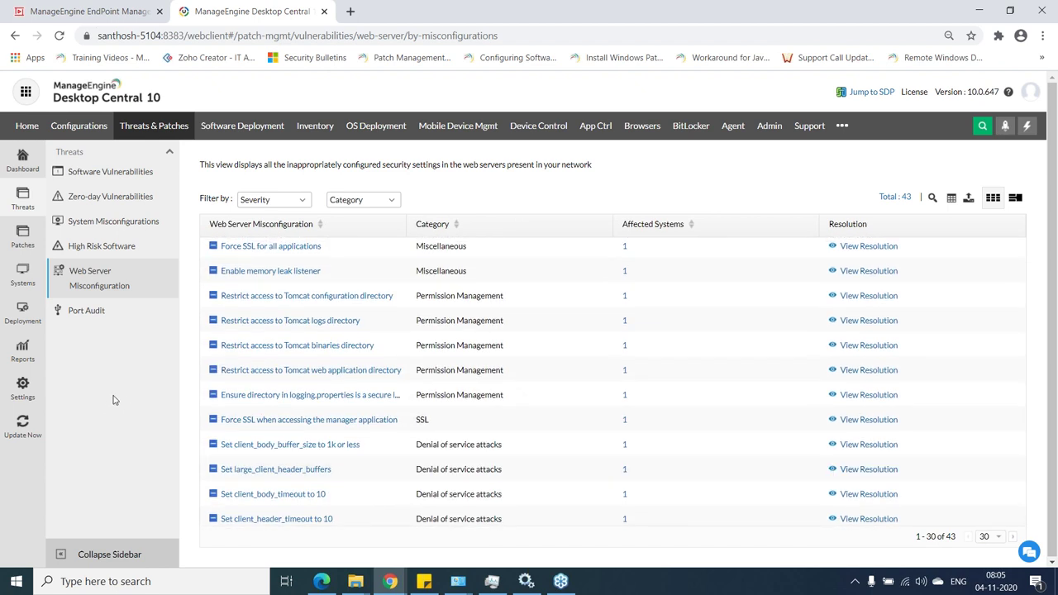
Open the Port Audit view and examine the ports in use, their types, instances and descriptions
left_click(103, 310)
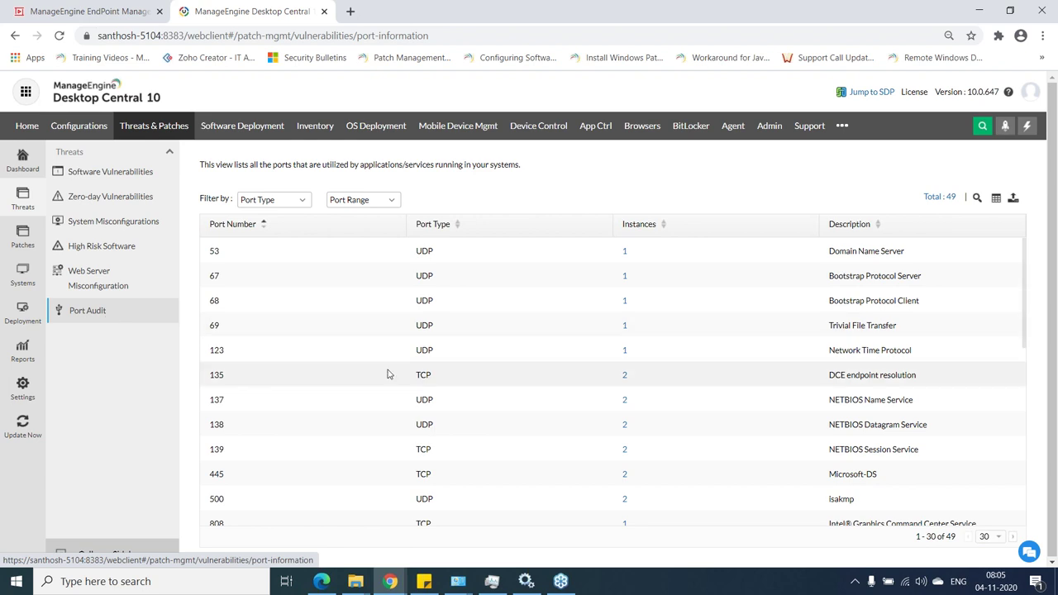
scroll(629, 381, "down", 2)
scroll(793, 397, "down", 1)
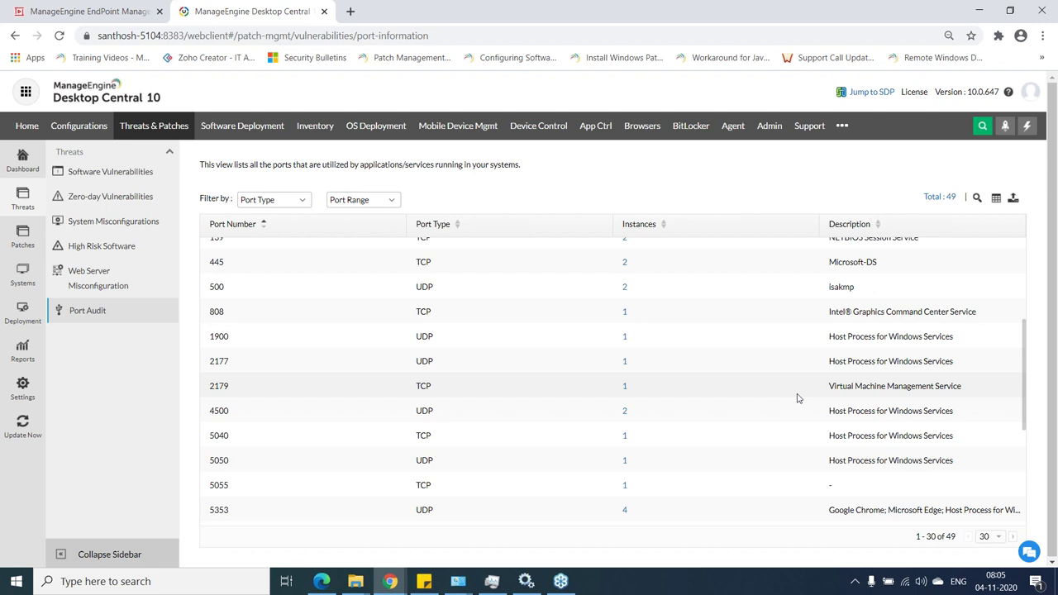
scroll(798, 399, "down", 1)
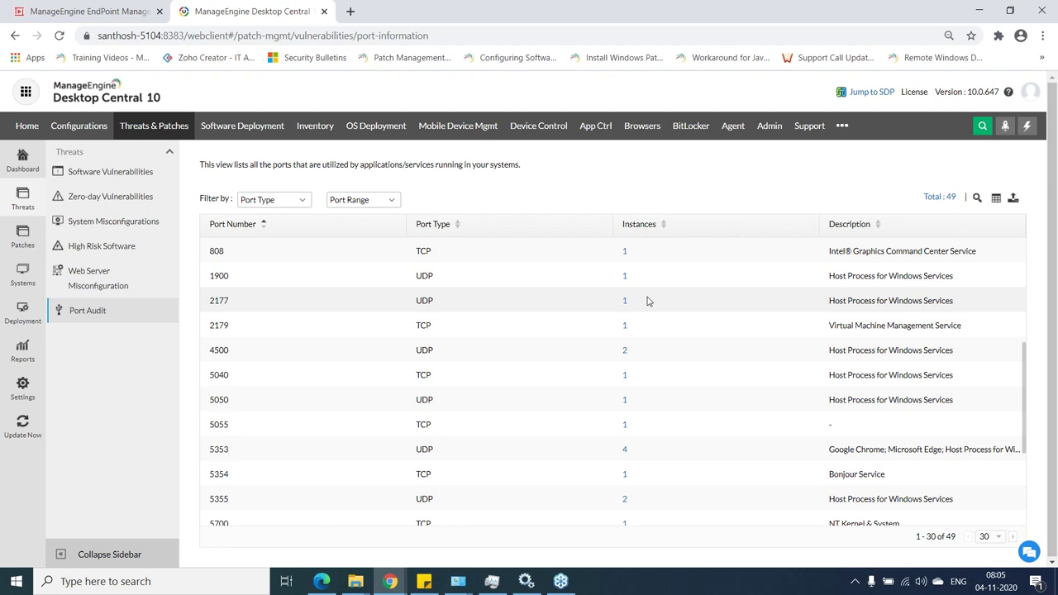
scroll(649, 331, "down", 2)
scroll(620, 409, "down", 1)
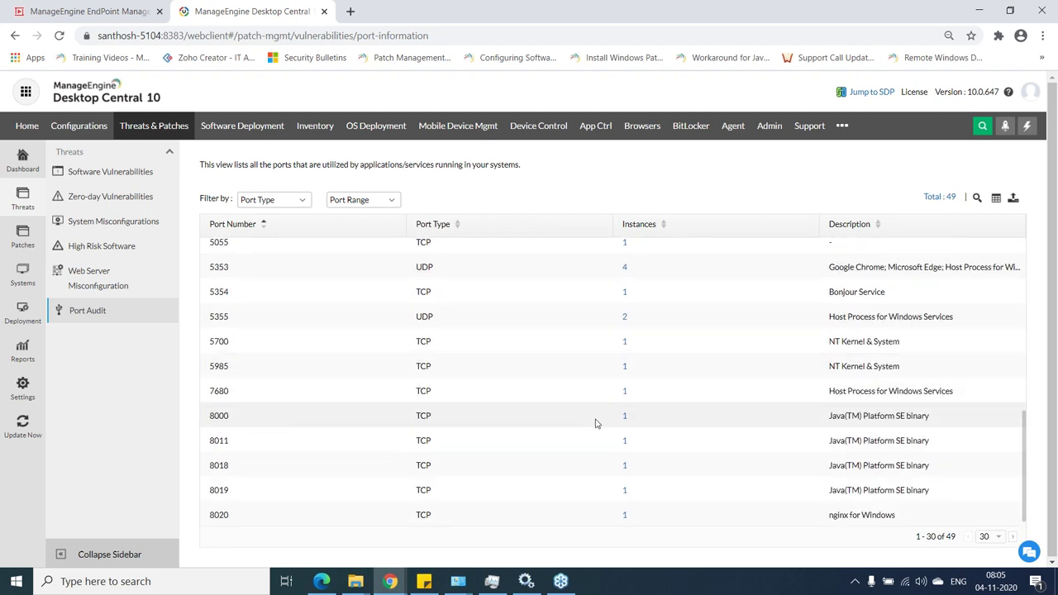
scroll(594, 418, "up", 5)
Revisit the Software Vulnerabilities, System Misconfigurations, Web Server Misconfiguration and Port Audit views in turn
left_click(138, 172)
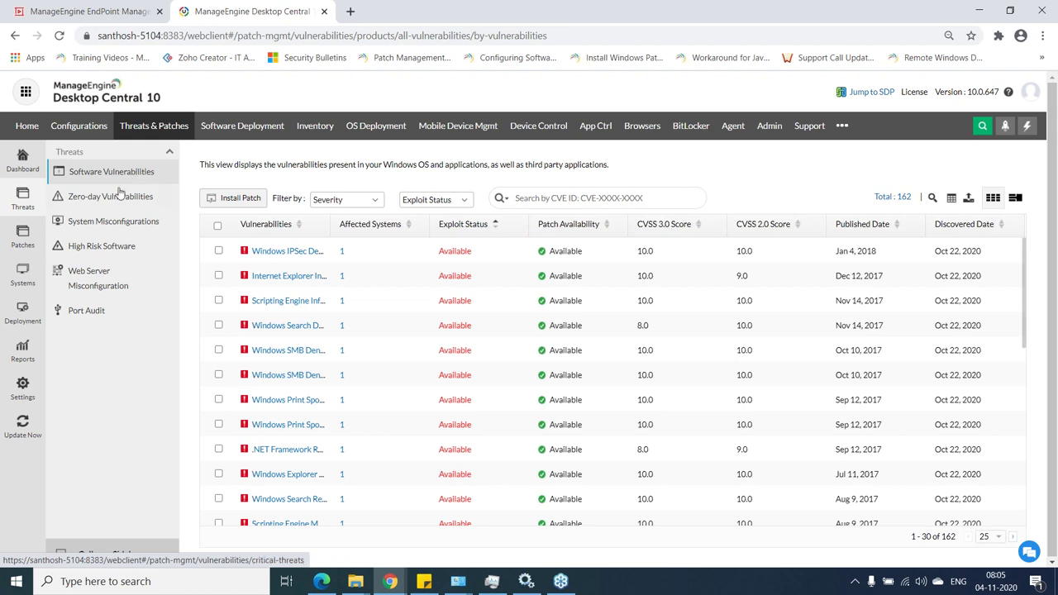
left_click(115, 223)
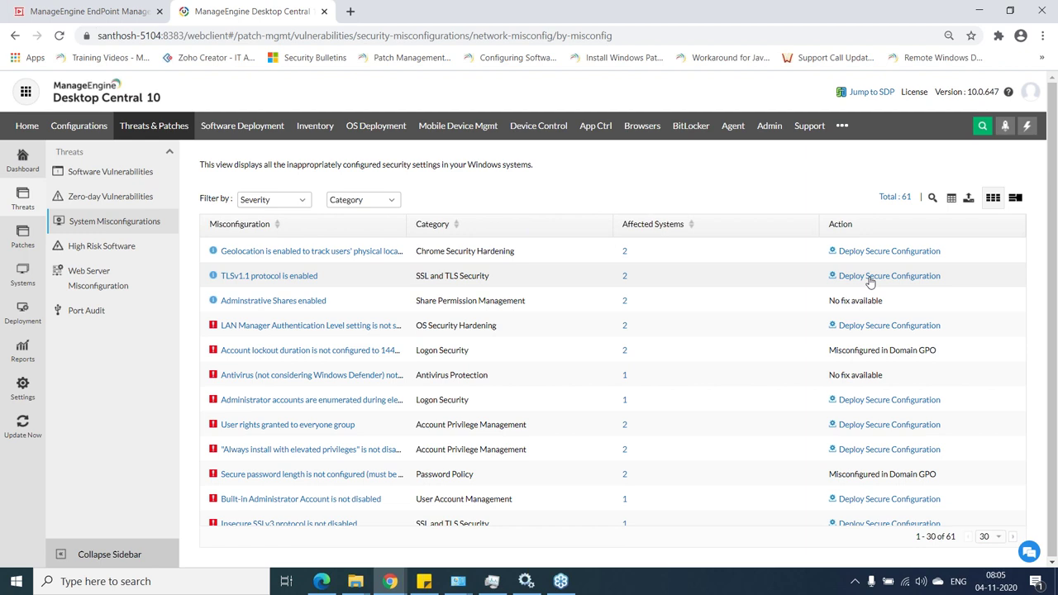
left_click(97, 283)
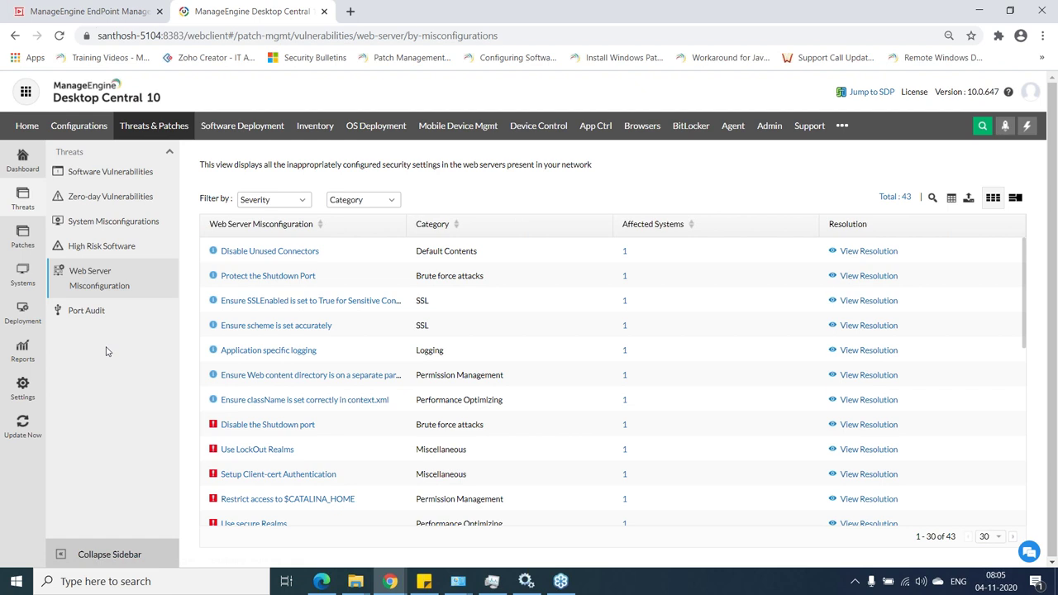
left_click(100, 311)
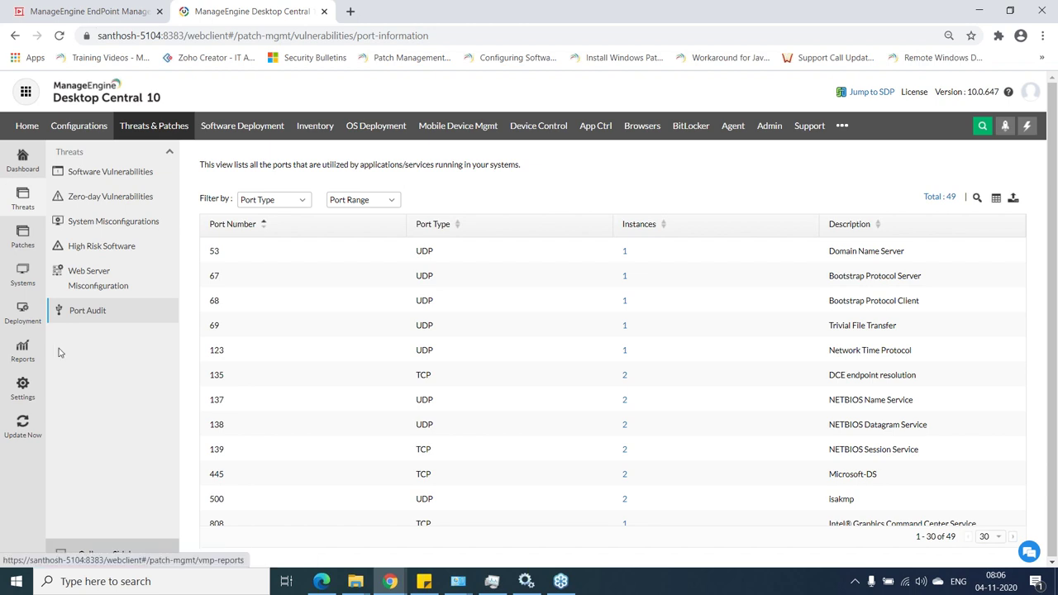
Open the Patch Database Settings and view the Windows update types available for management and the database update schedule
left_click(25, 383)
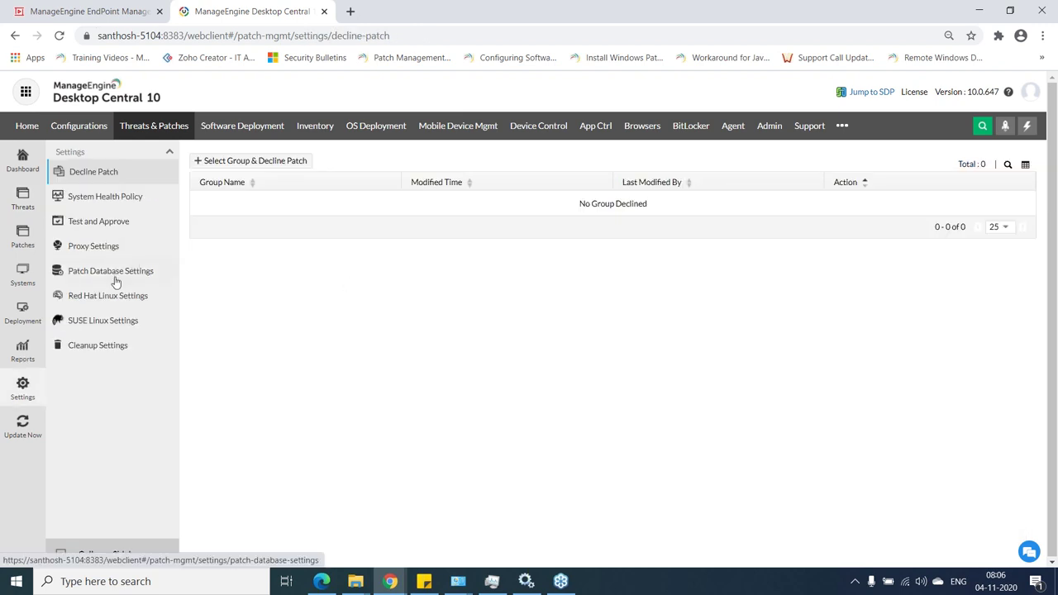
left_click(114, 276)
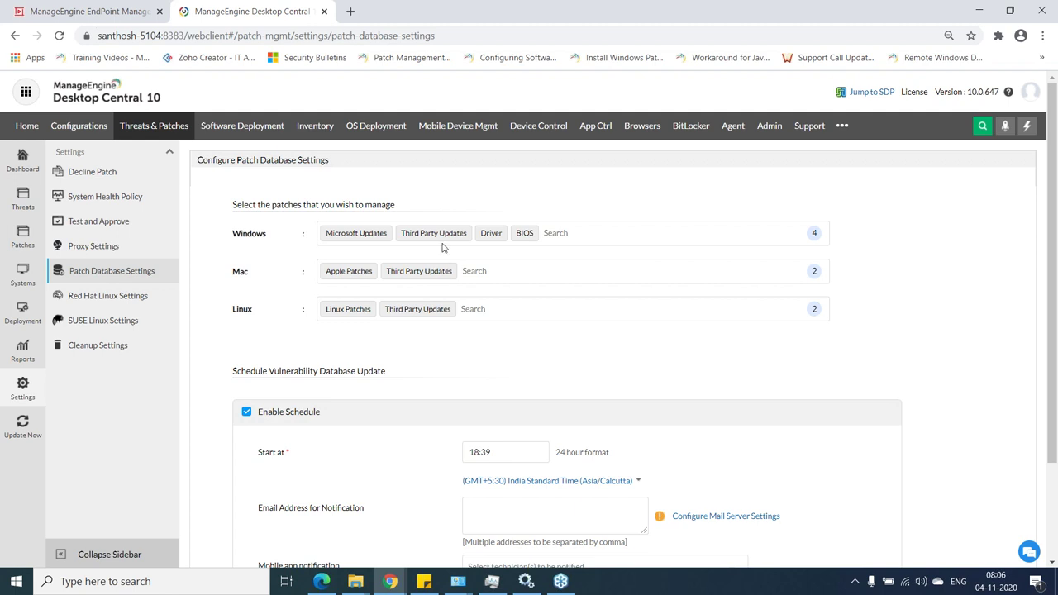
left_click(570, 237)
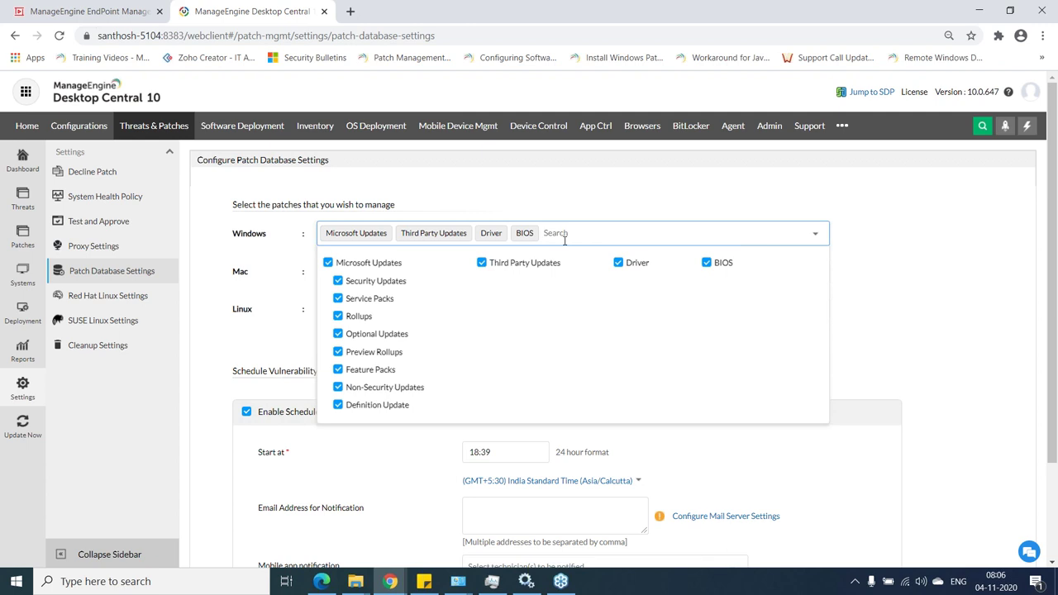
left_click(188, 251)
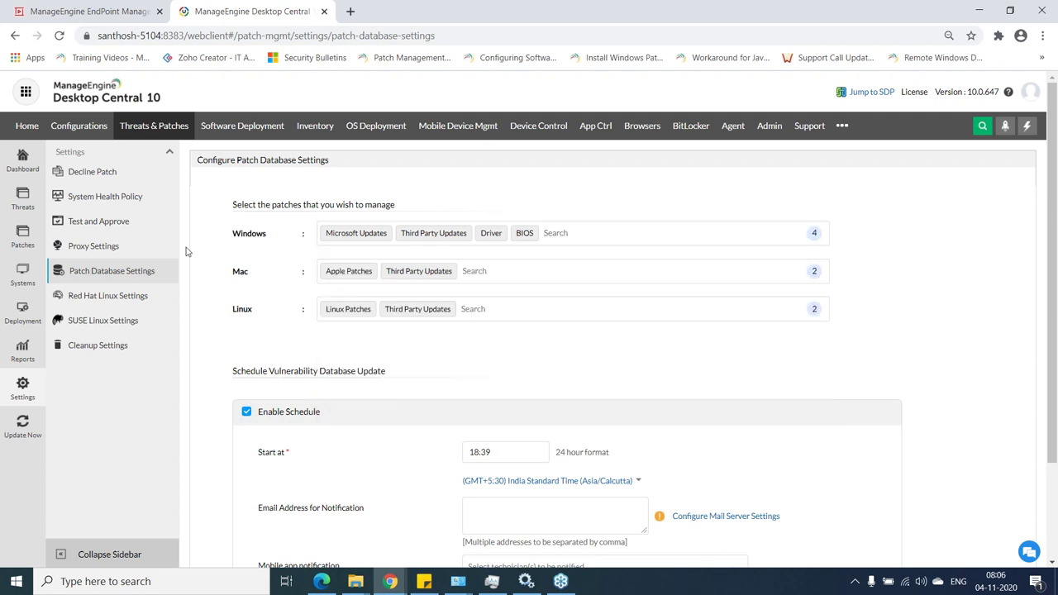
scroll(276, 314, "down", 1)
scroll(274, 307, "up", 1)
View the missing patches list, then switch to the applicable patches list
left_click(23, 240)
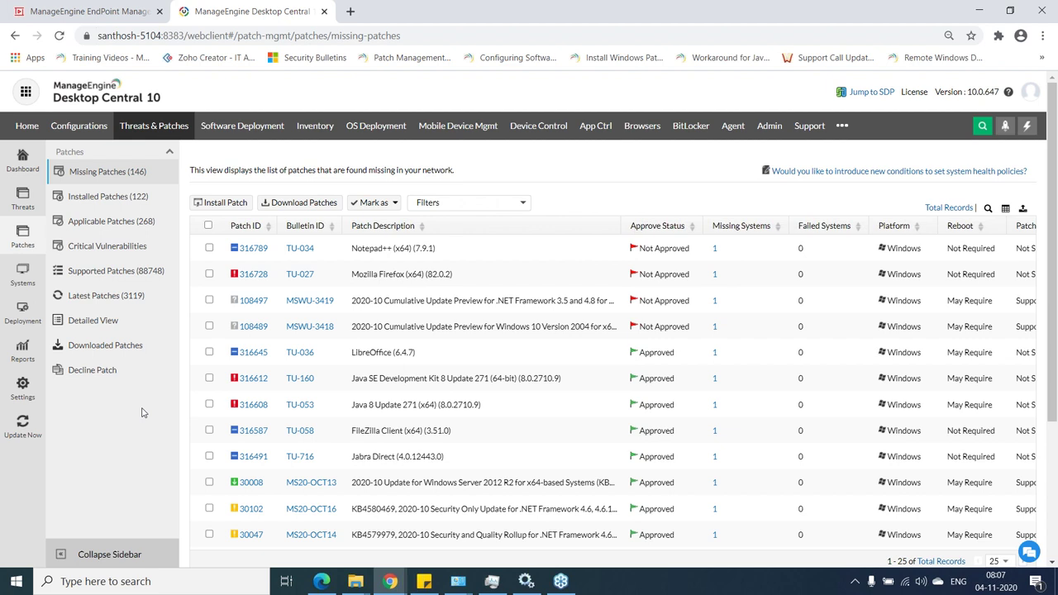
left_click(148, 232)
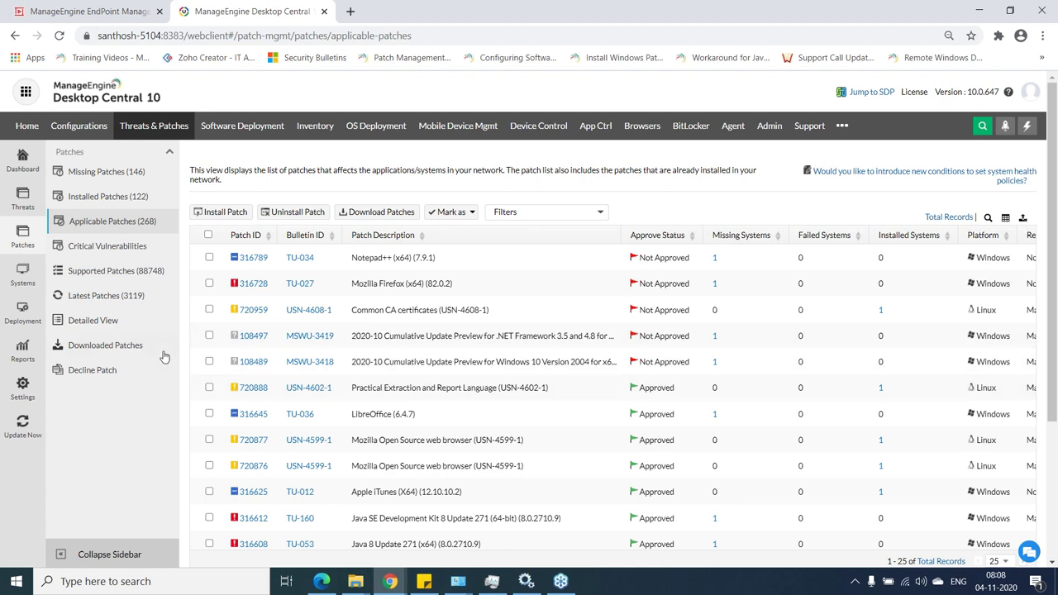
Start a new filter on the applicable patches list and look through the columns it can use
left_click(601, 214)
left_click(601, 238)
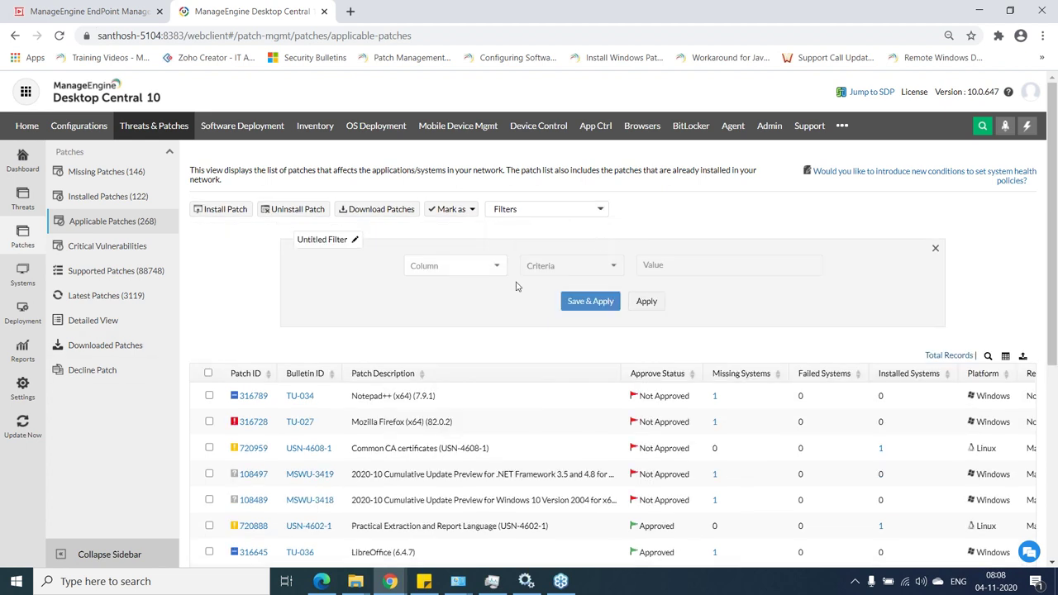
left_click(478, 278)
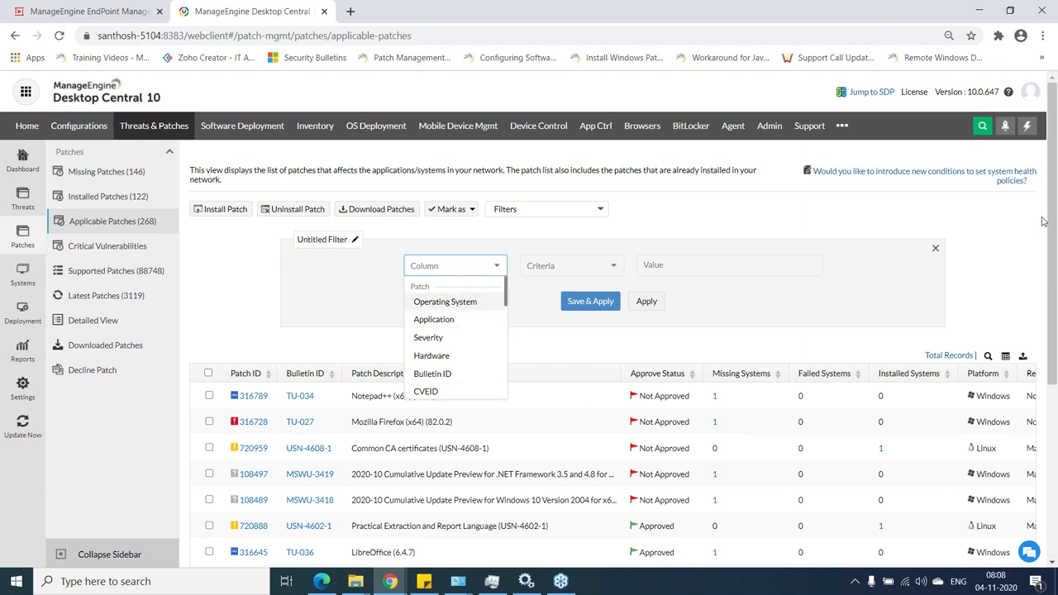
left_click(478, 271)
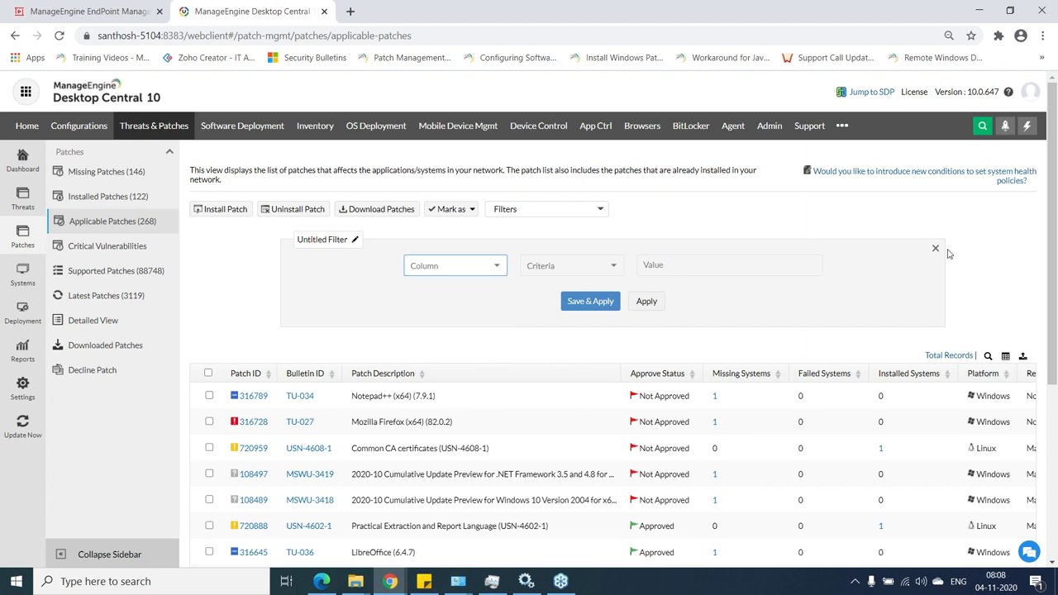
left_click(497, 267)
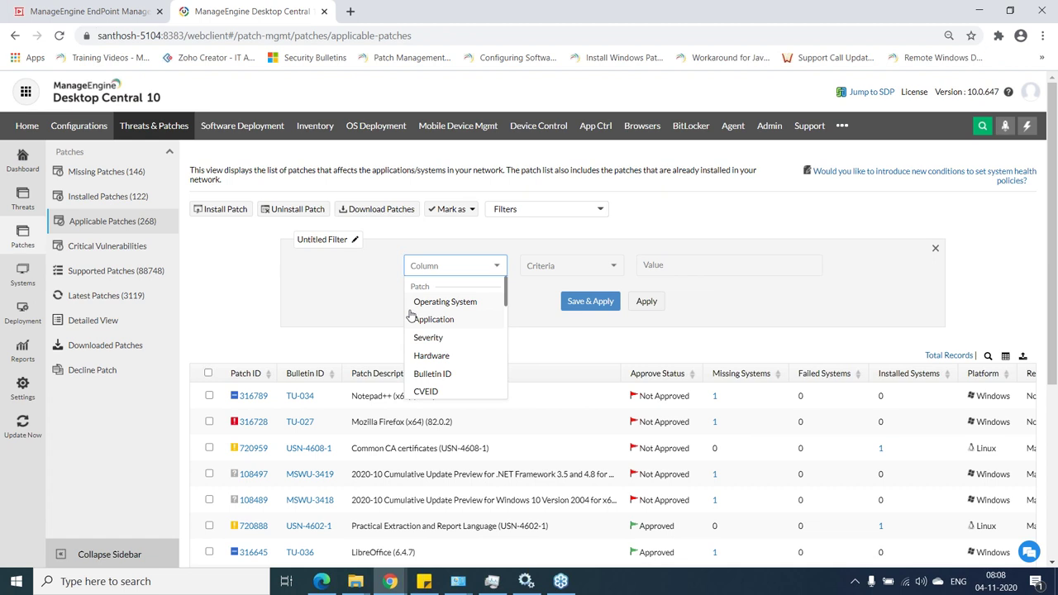
left_click(429, 266)
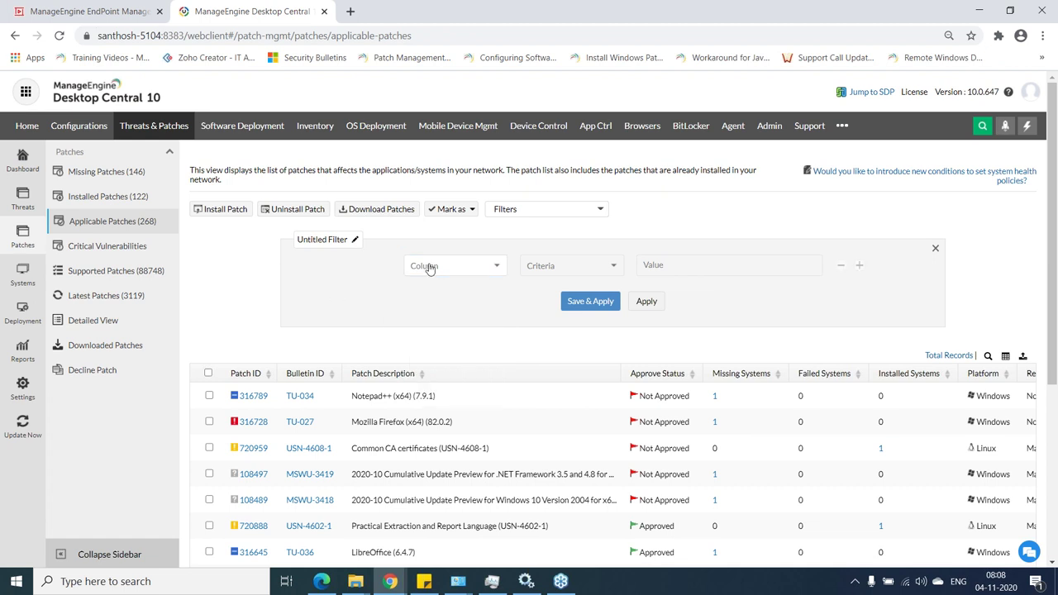
Set the filter's first condition to Severity equal Critical
left_click(497, 273)
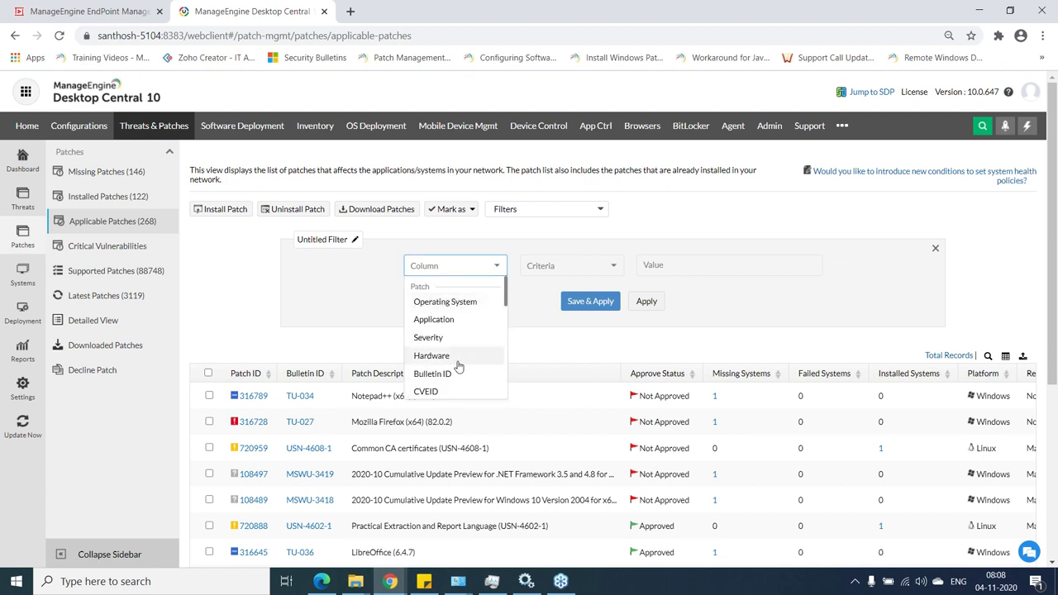
left_click(454, 339)
left_click(597, 271)
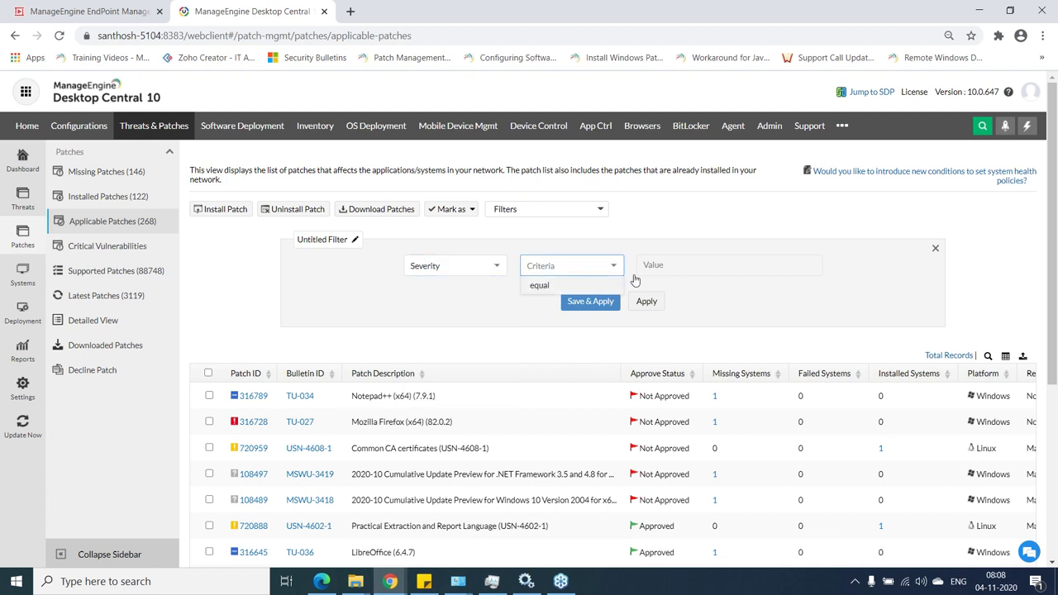
left_click(583, 286)
left_click(731, 261)
left_click(713, 296)
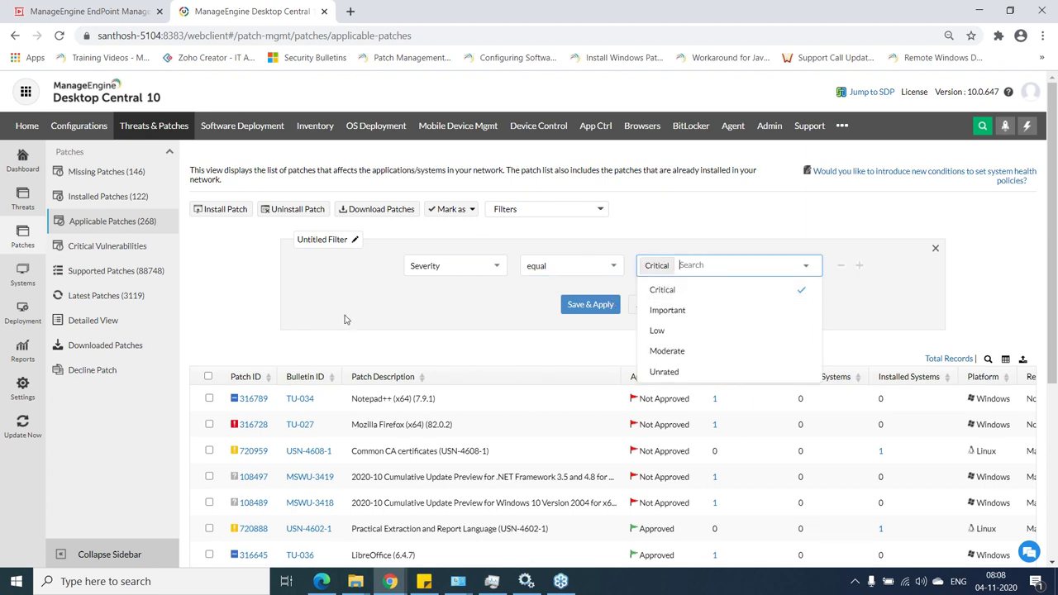
left_click(469, 319)
left_click(806, 265)
left_click(916, 283)
Add an AND condition to the filter: Operating System equal Windows Server 2012 R2 Standard Edition (x64)
left_click(858, 266)
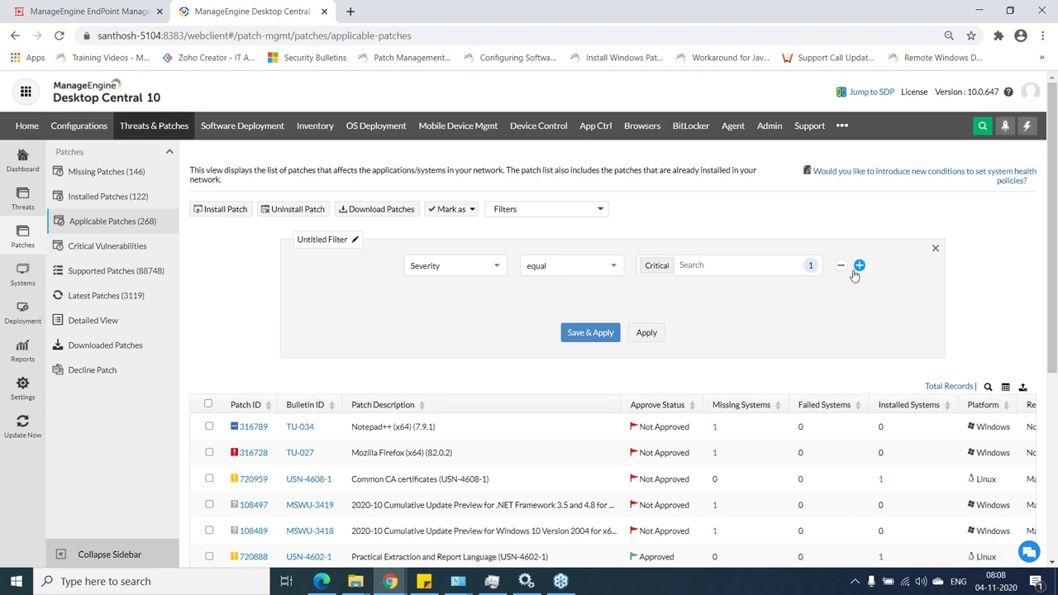
left_click(475, 299)
left_click(475, 335)
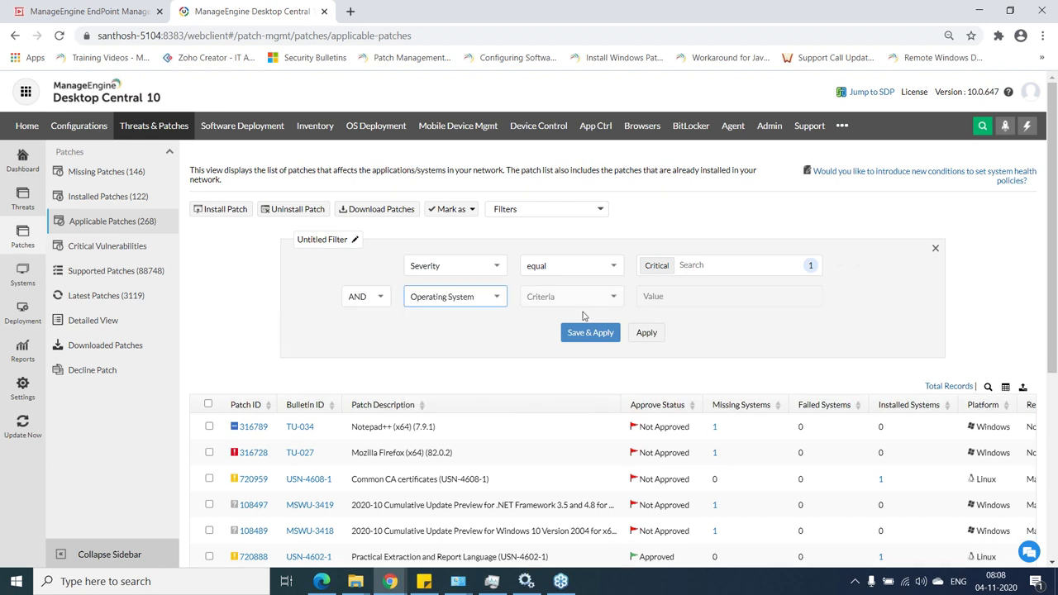
left_click(595, 301)
left_click(574, 319)
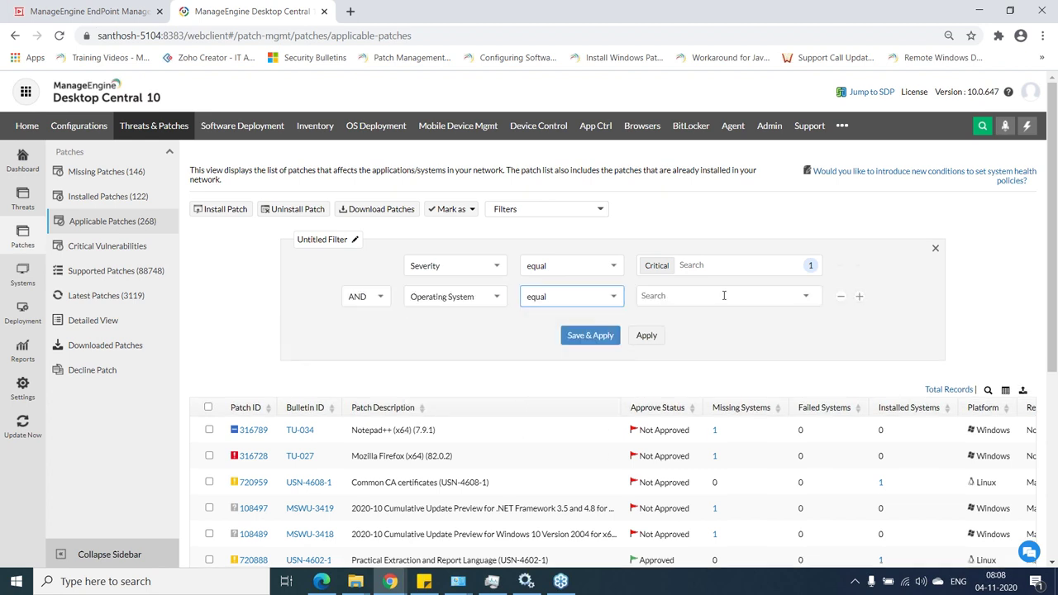
left_click(728, 296)
left_click(721, 381)
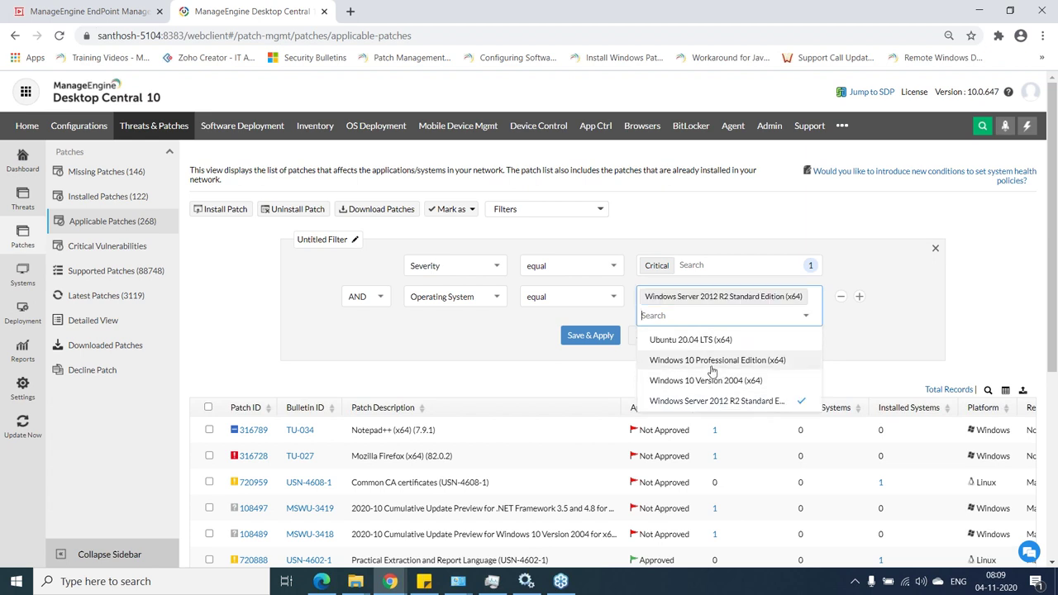
Save and apply the filter under the name "critical patches"
left_click(588, 337)
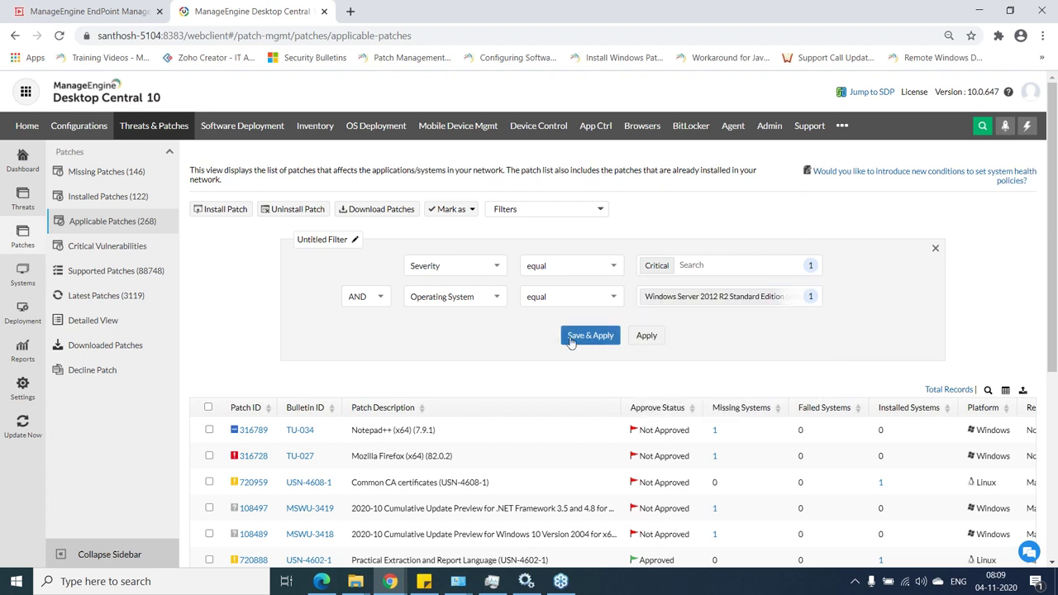
type("critical")
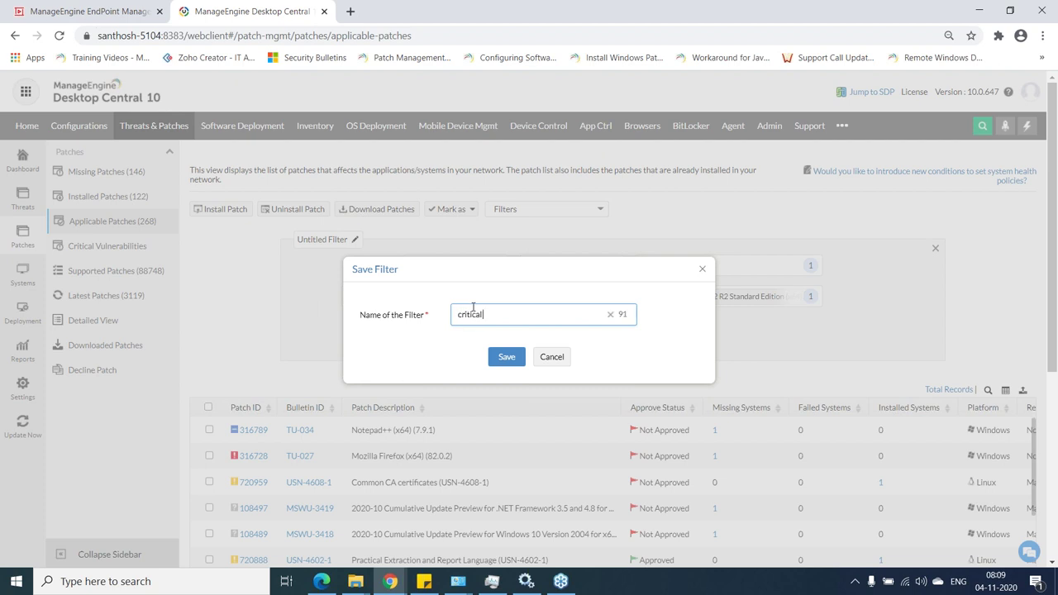
type(" patches")
right_click(485, 318)
left_click(473, 366)
left_click(507, 361)
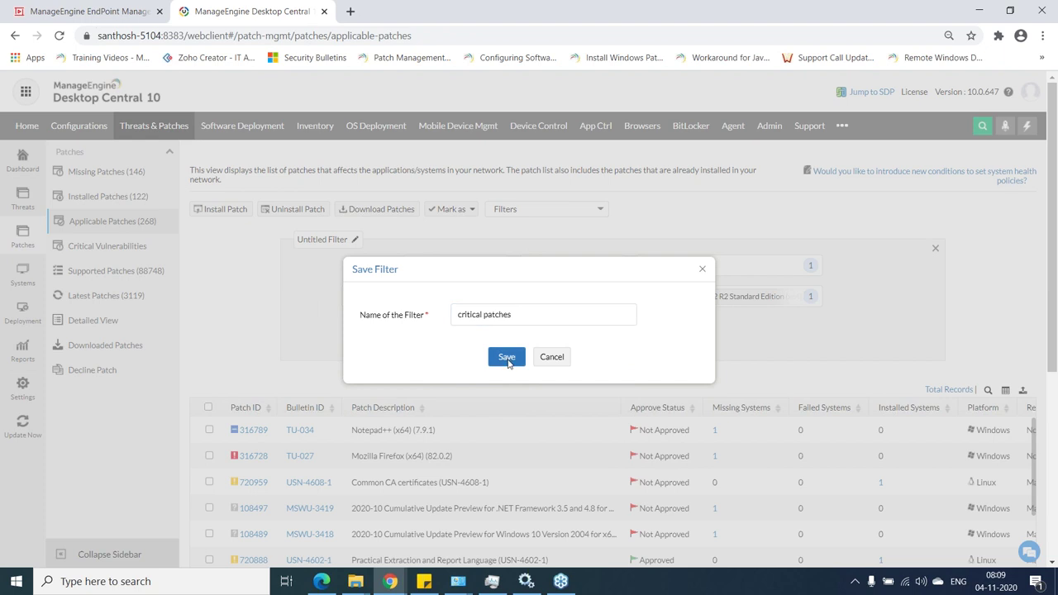
Examine the filtered patches and the computer-related columns, such as Custom Group, available for the filter's second condition
scroll(598, 397, "down", 5)
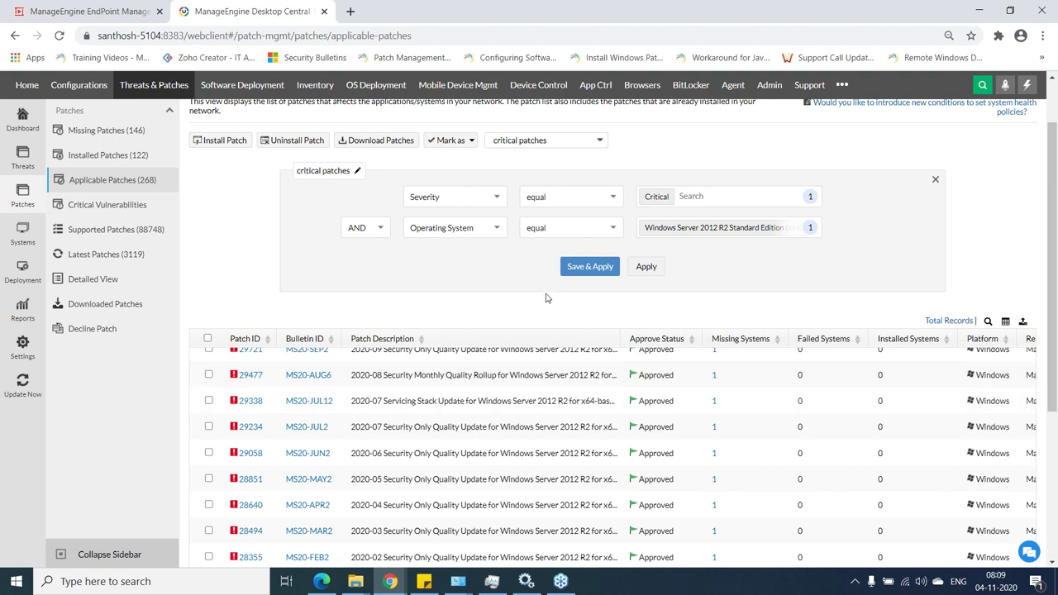
left_click(464, 232)
scroll(439, 310, "down", 3)
scroll(446, 299, "down", 2)
scroll(447, 298, "down", 2)
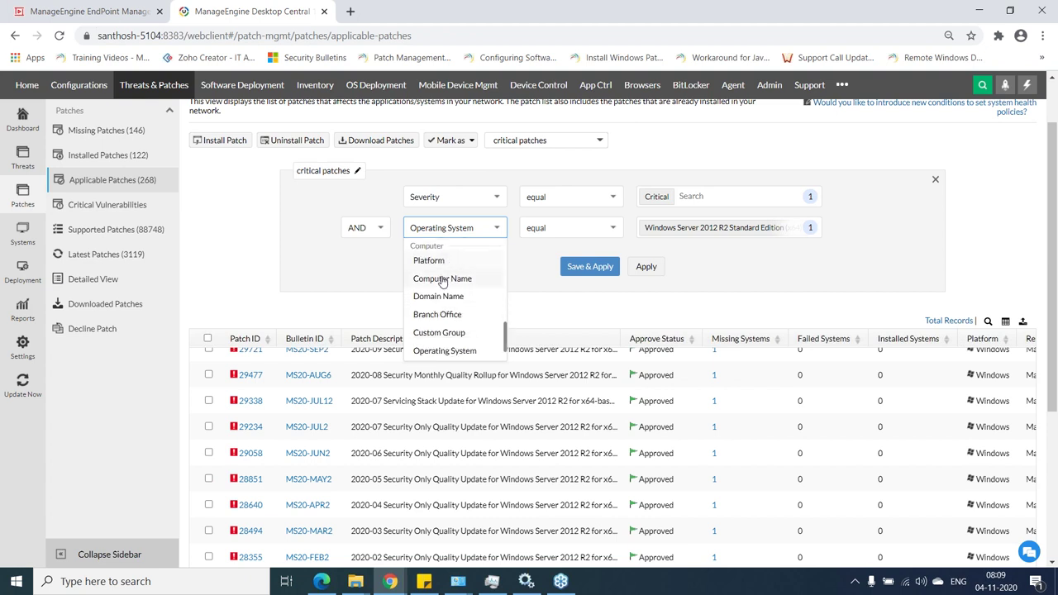
scroll(446, 289, "down", 1)
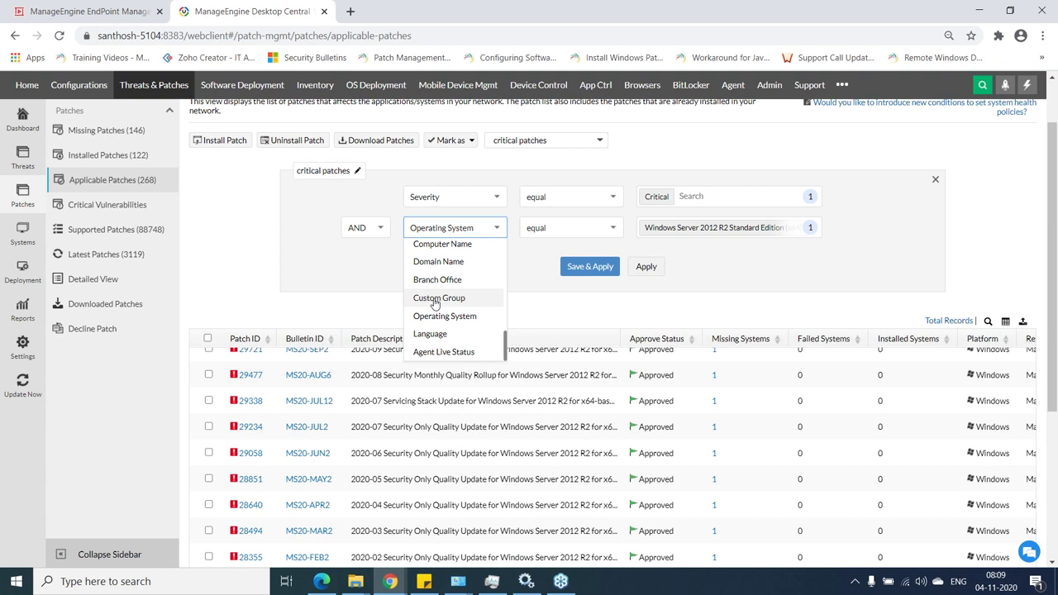
left_click(345, 286)
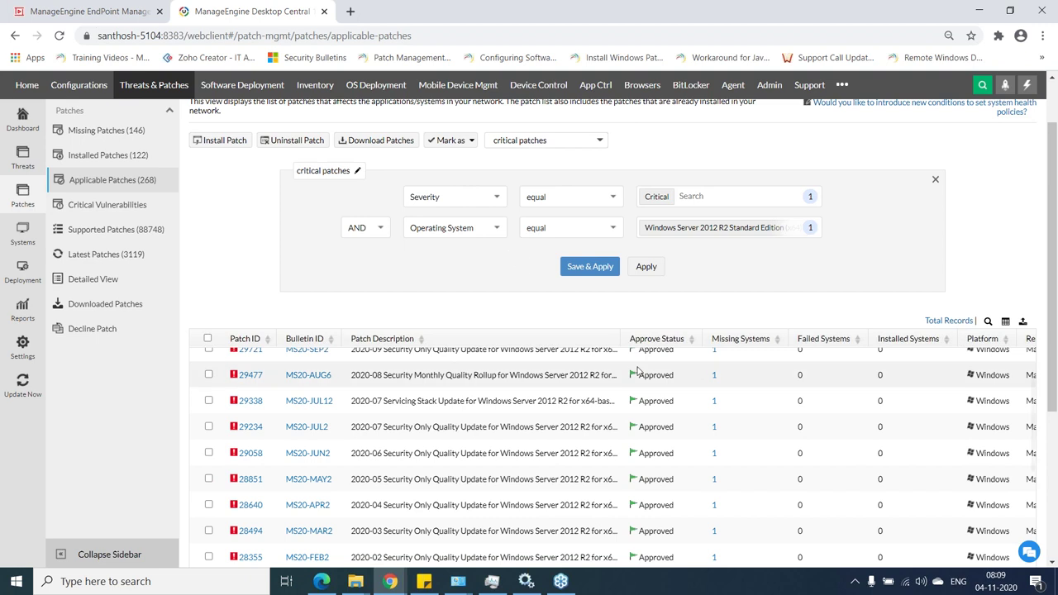
scroll(739, 338, "up", 4)
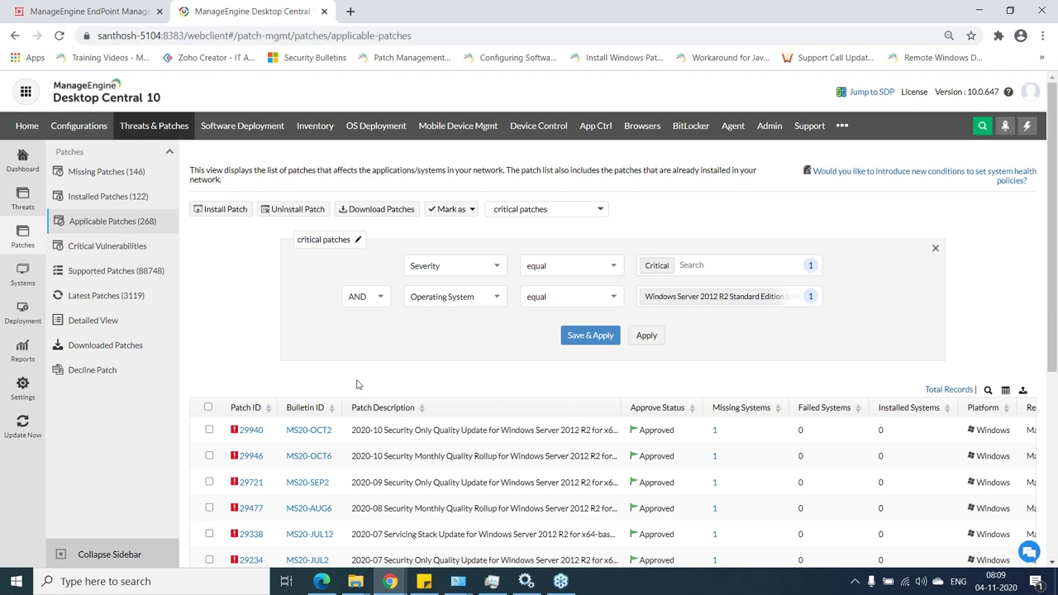
View the predefined and executive reports offered for threats and patches
left_click(23, 349)
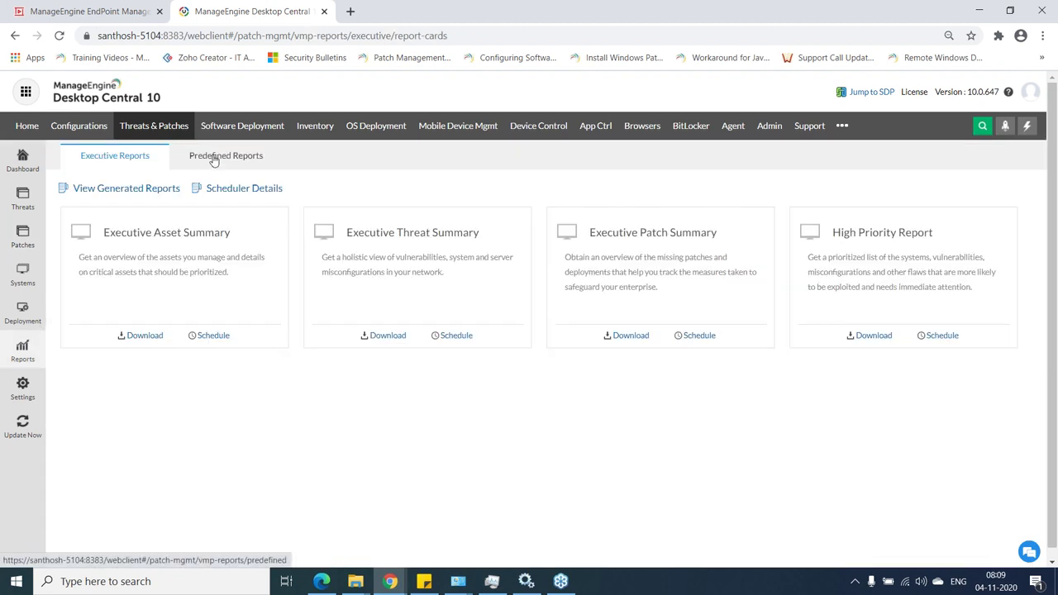
left_click(213, 158)
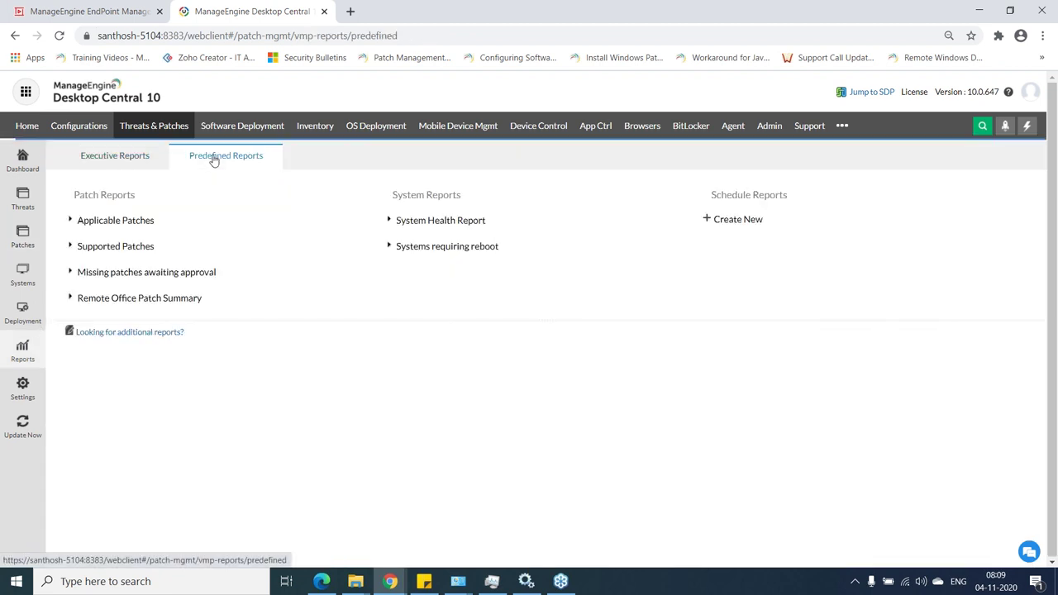
left_click(85, 159)
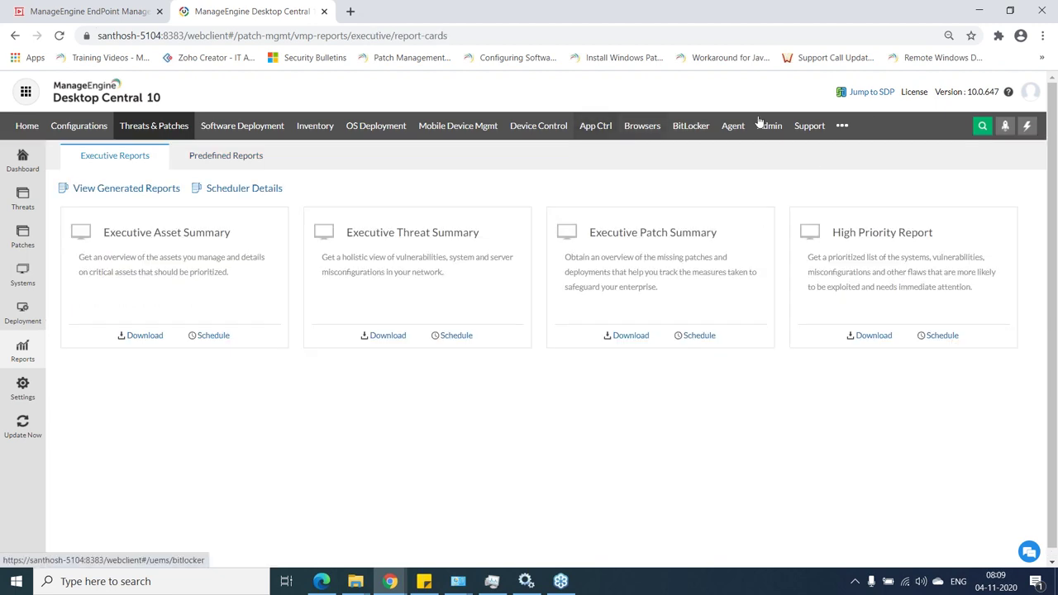
Start a new scheduled report in the general Reports module and name the scheduler "critical"
left_click(845, 126)
left_click(857, 150)
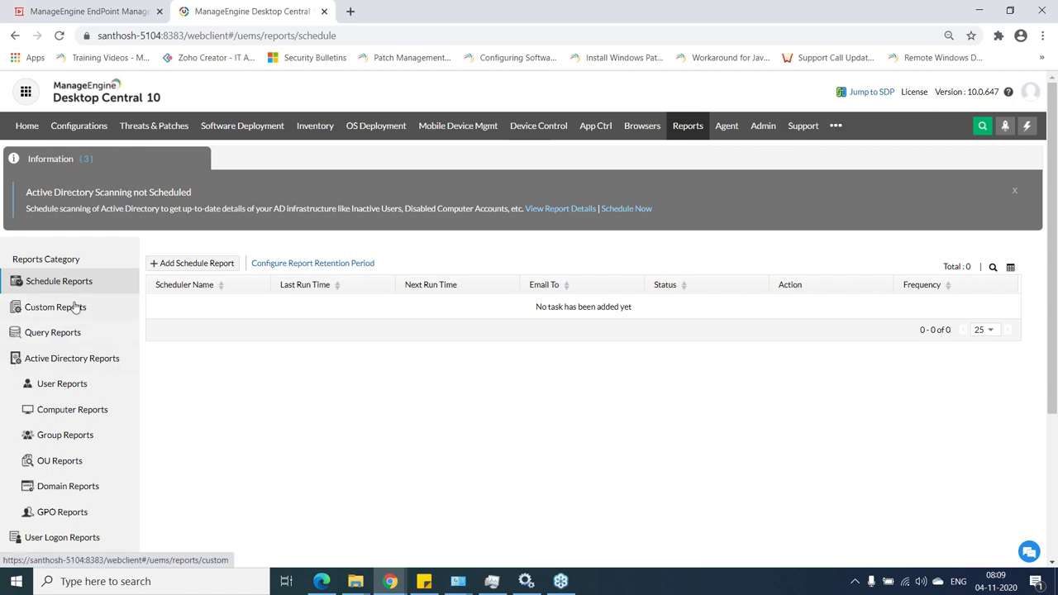
left_click(213, 264)
left_click(471, 363)
type("critical")
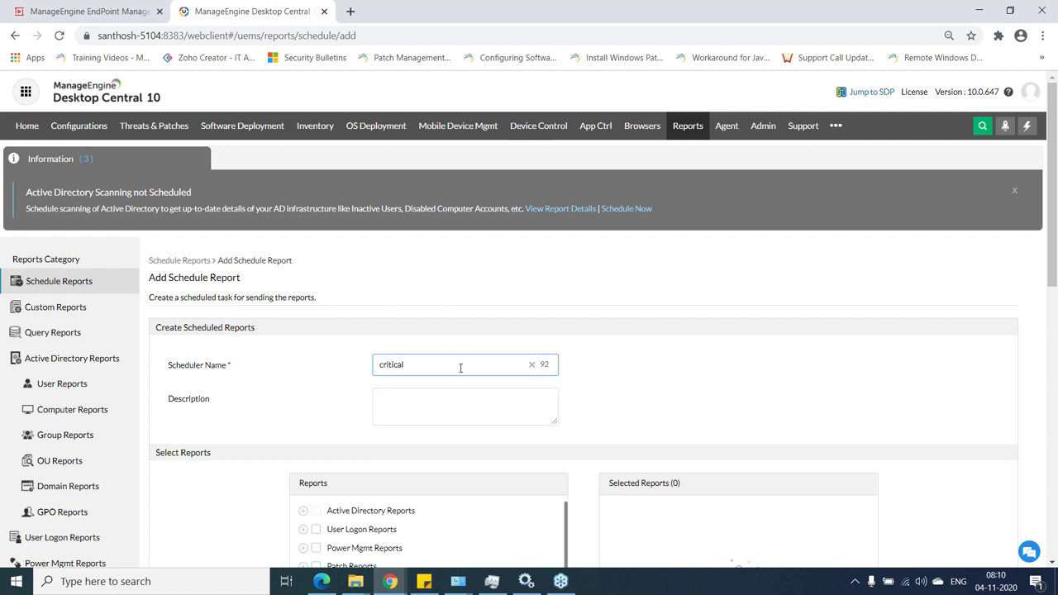
Add the whole Patch Reports category to the scheduled report and look through the selected reports
scroll(461, 368, "down", 2)
scroll(342, 422, "down", 1)
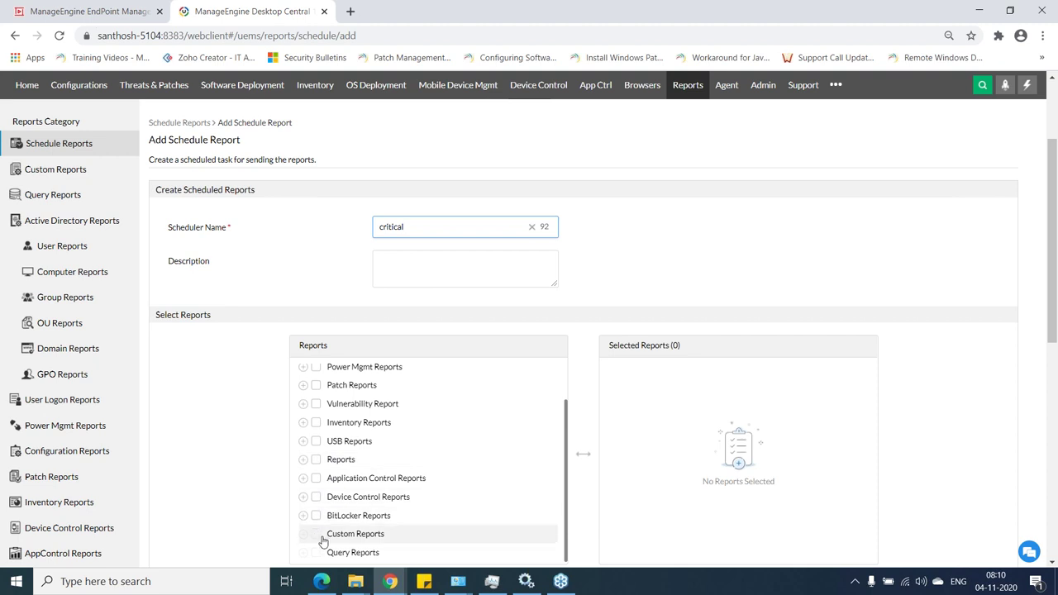
scroll(323, 496, "up", 2)
left_click(316, 361)
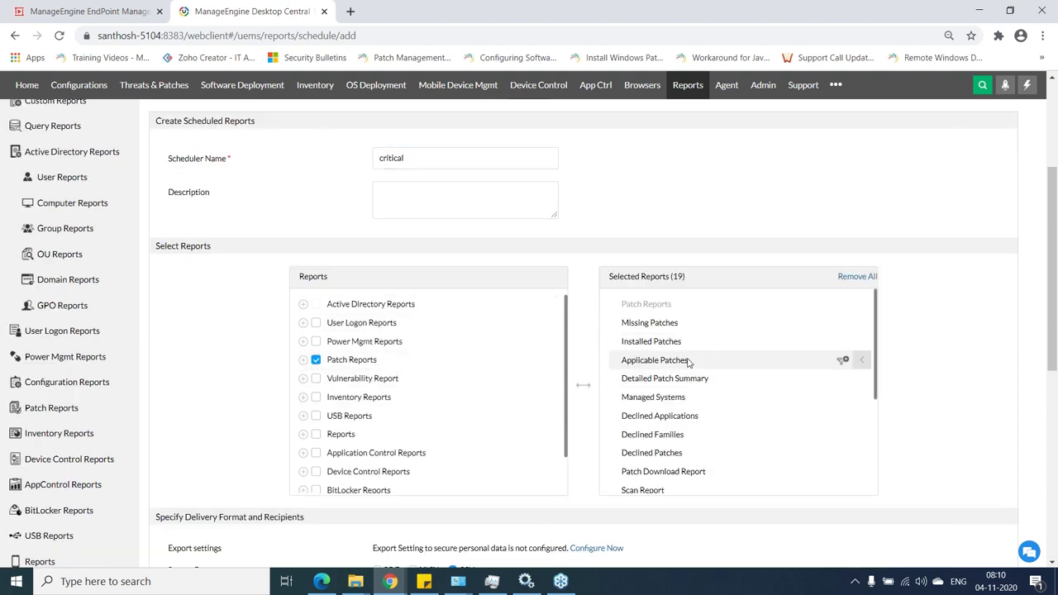
scroll(688, 363, "down", 2)
scroll(688, 362, "up", 2)
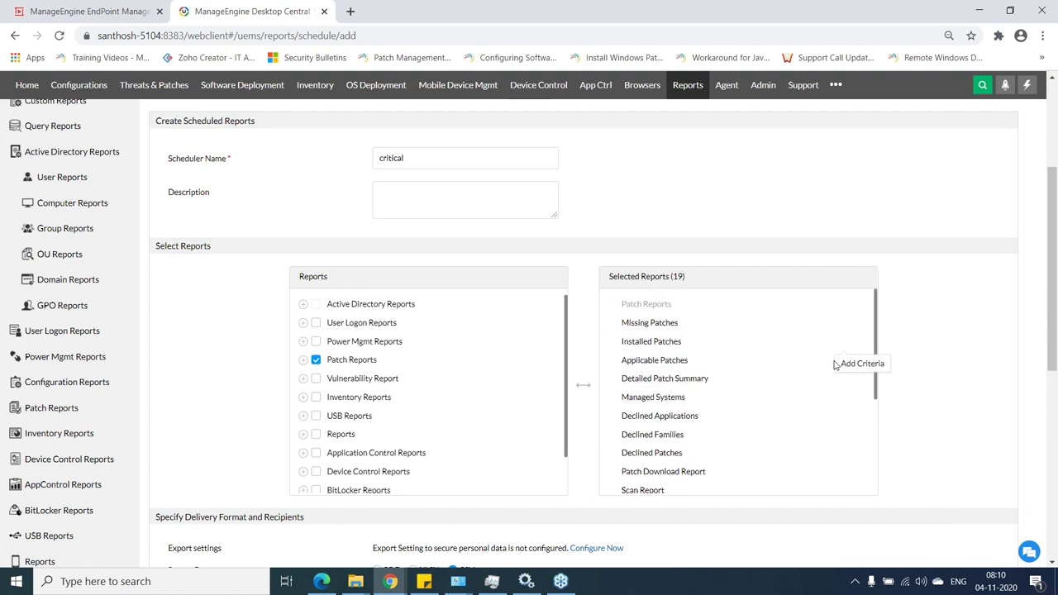
Apply the saved "critical patches" filter as criteria to the selected Applicable Patches report
left_click(842, 364)
left_click(590, 308)
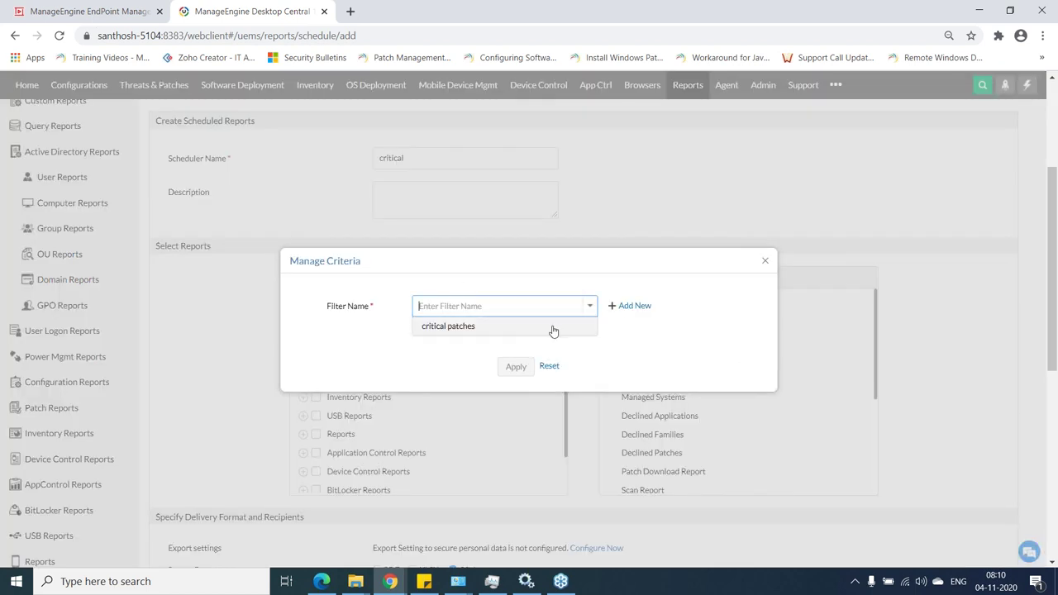
left_click(496, 327)
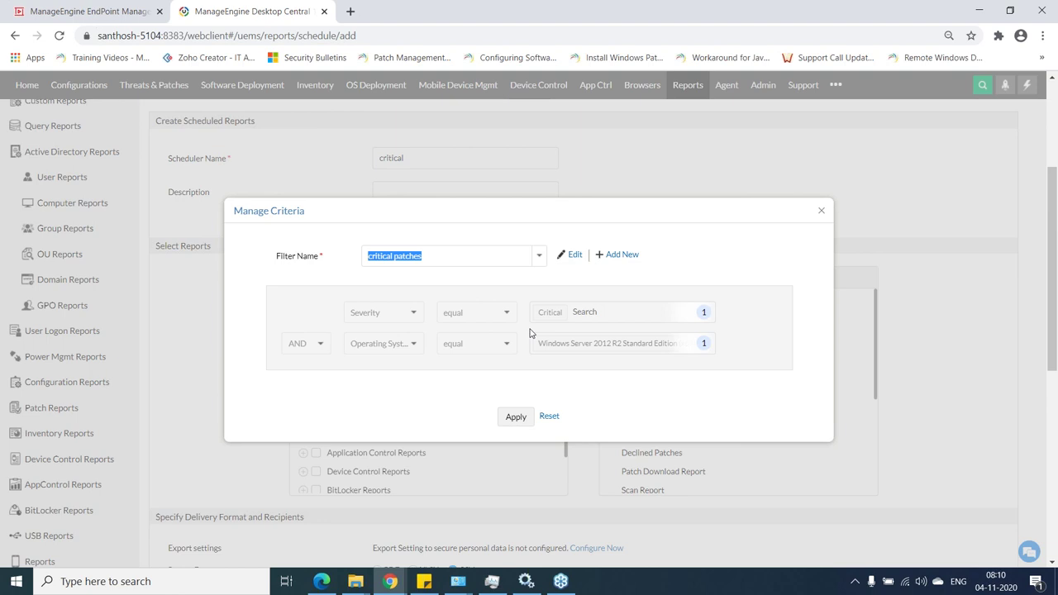
left_click(512, 416)
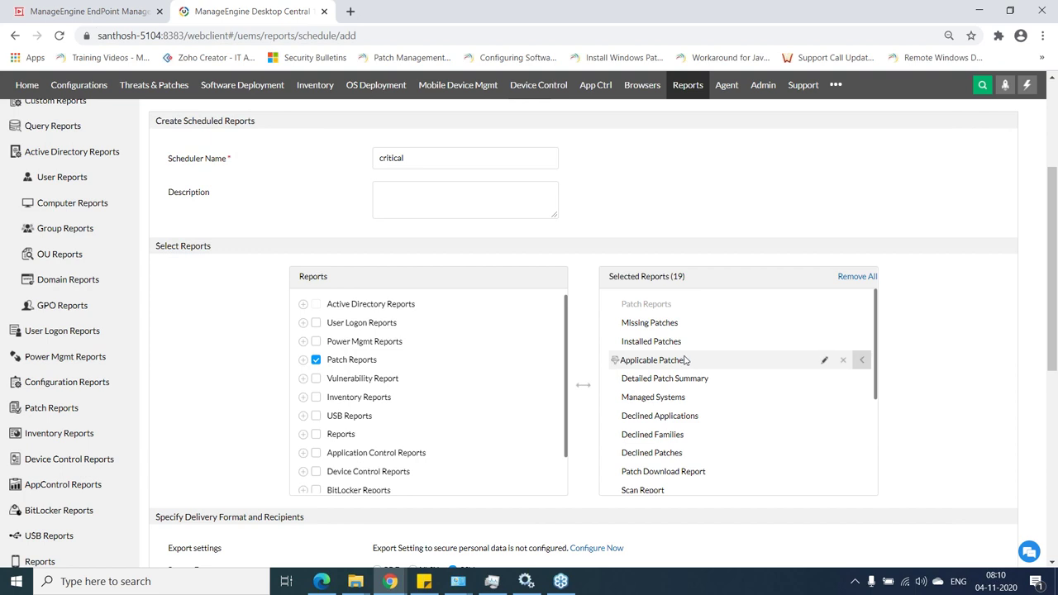
Configure the scheduled report's frequency as weekly on Monday, starting at 06:00
scroll(683, 362, "down", 5)
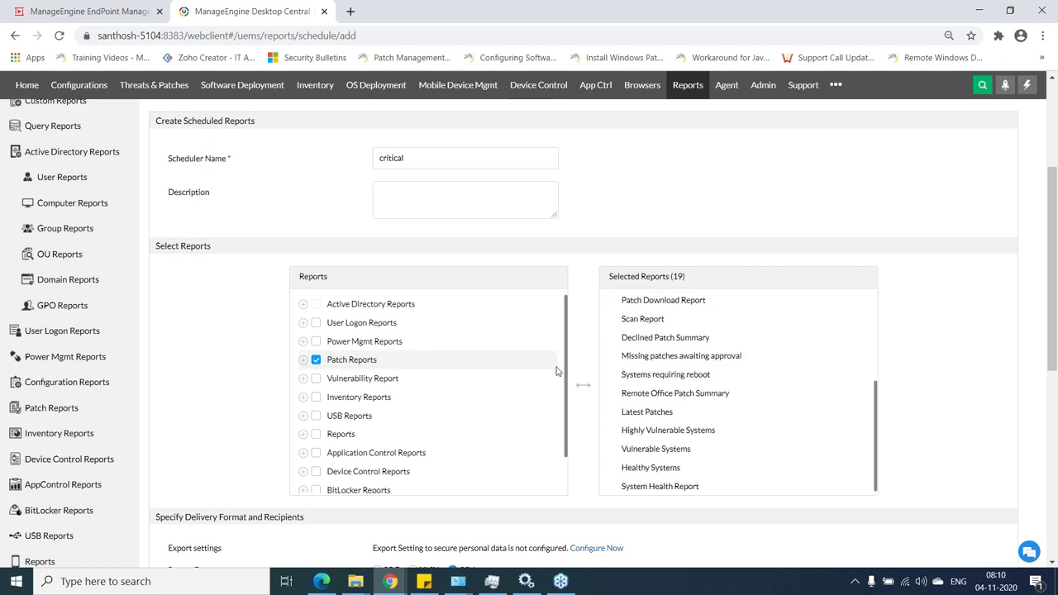
scroll(247, 331, "down", 5)
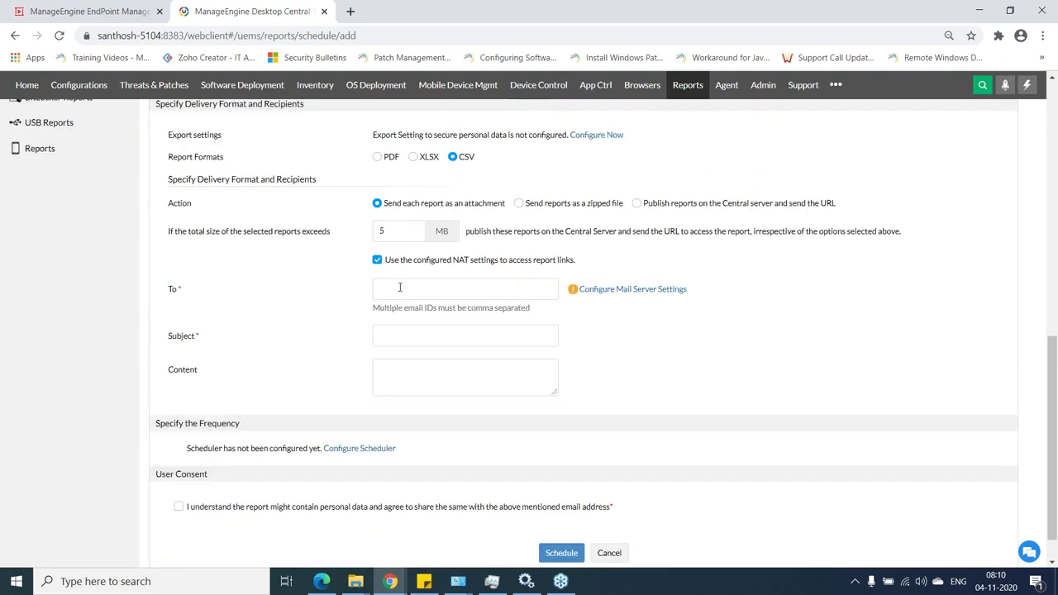
scroll(394, 309, "down", 2)
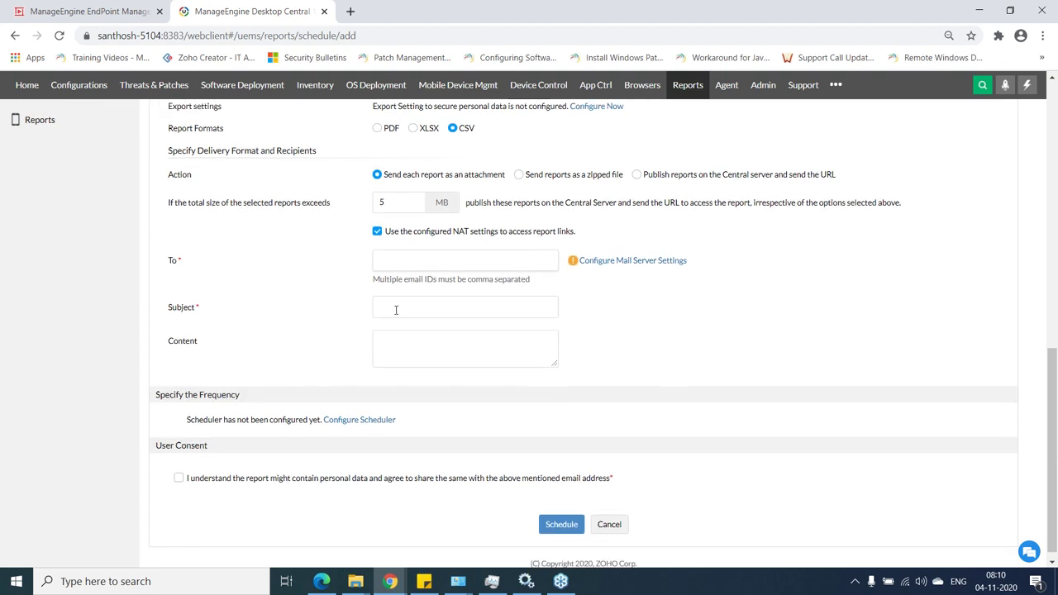
left_click(373, 408)
left_click(502, 270)
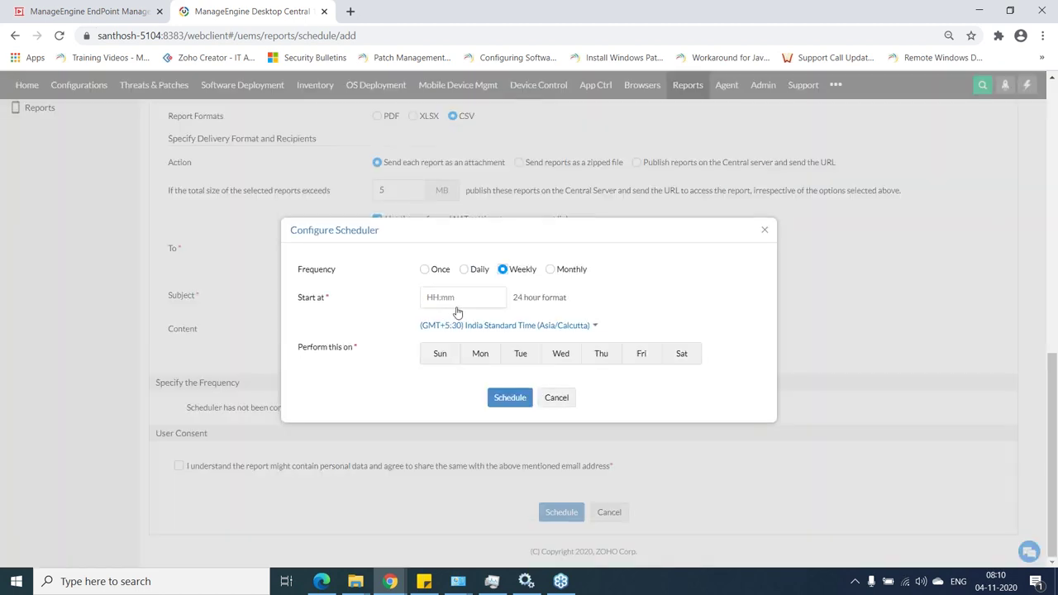
left_click(472, 361)
left_click(445, 298)
left_click(435, 299)
type("06:mm")
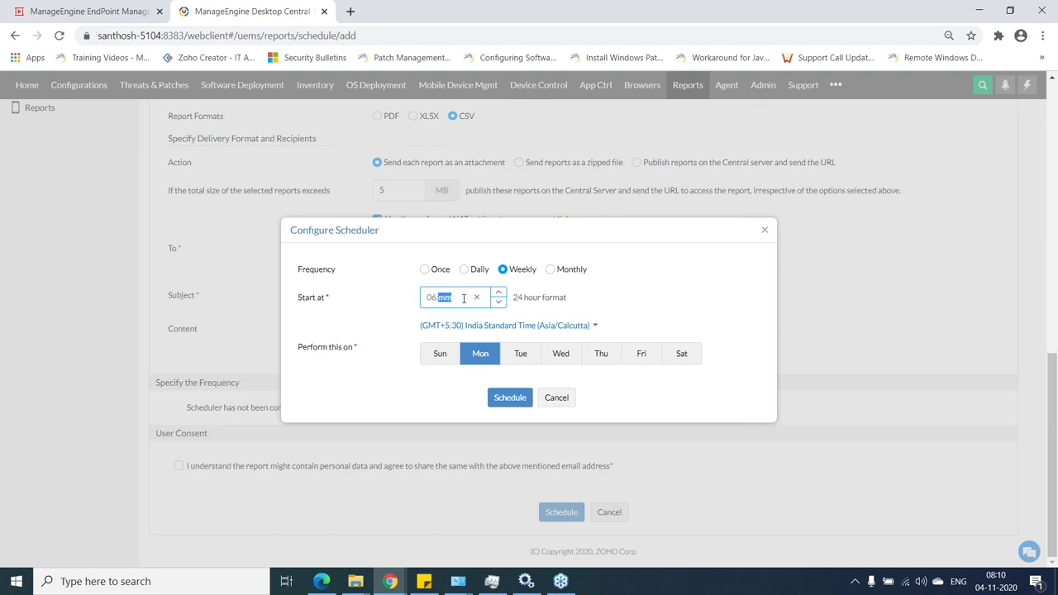
type("00")
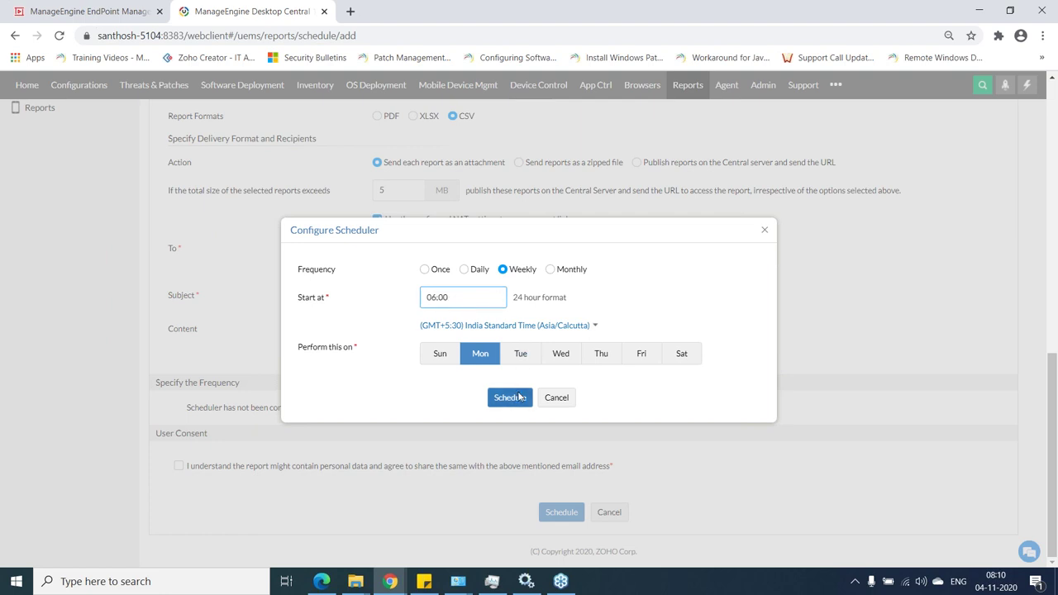
left_click(512, 397)
Try to create an install/uninstall patch configuration for Windows under Manual Deployment in Threats & Patches, and open Test and Approve
scroll(519, 397, "up", 10)
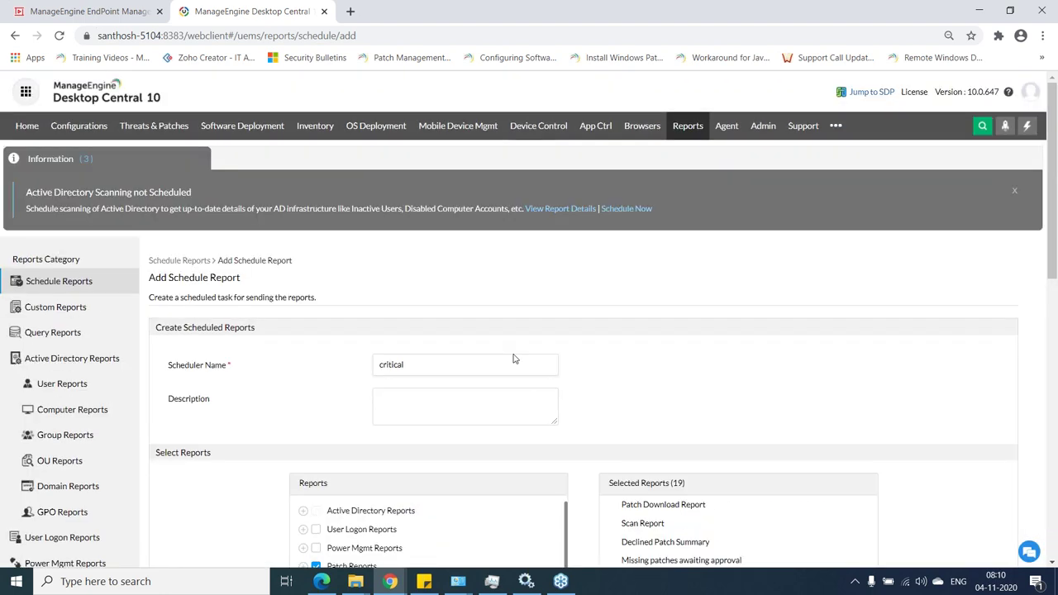
left_click(169, 130)
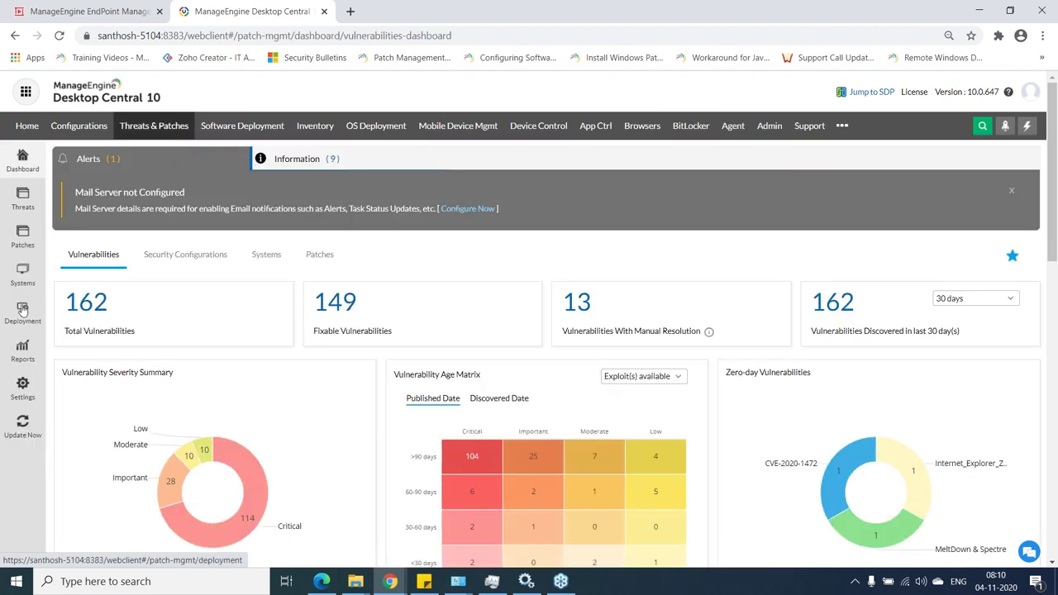
left_click(29, 312)
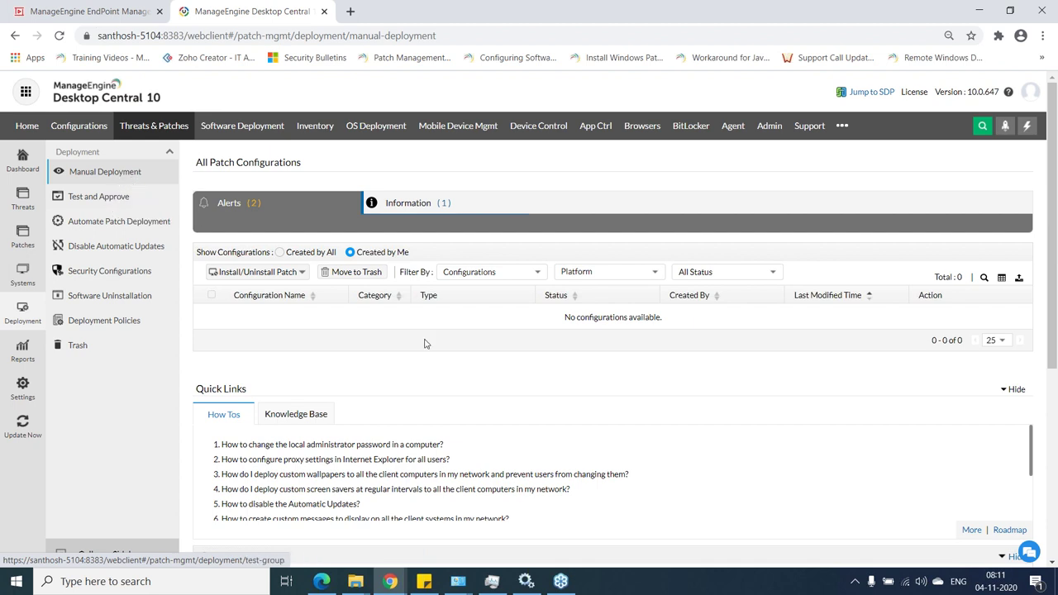
left_click(245, 276)
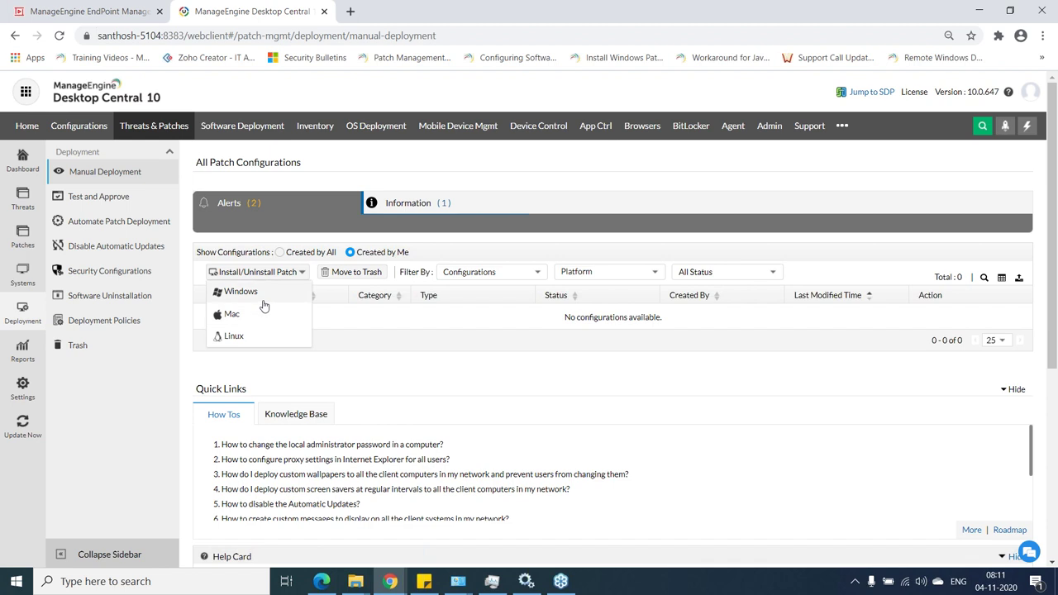
left_click(252, 294)
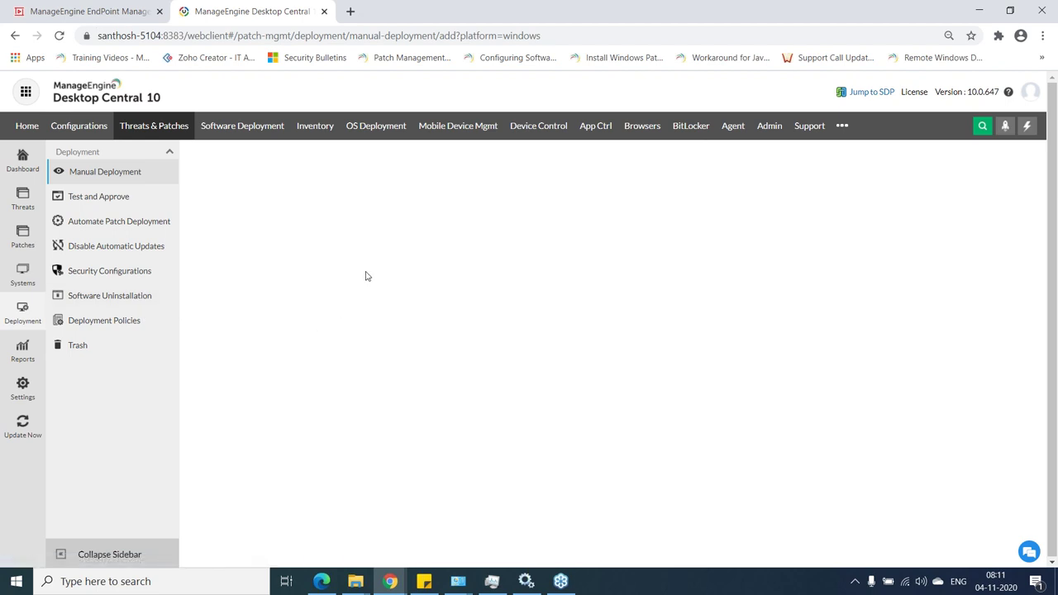
left_click(151, 175)
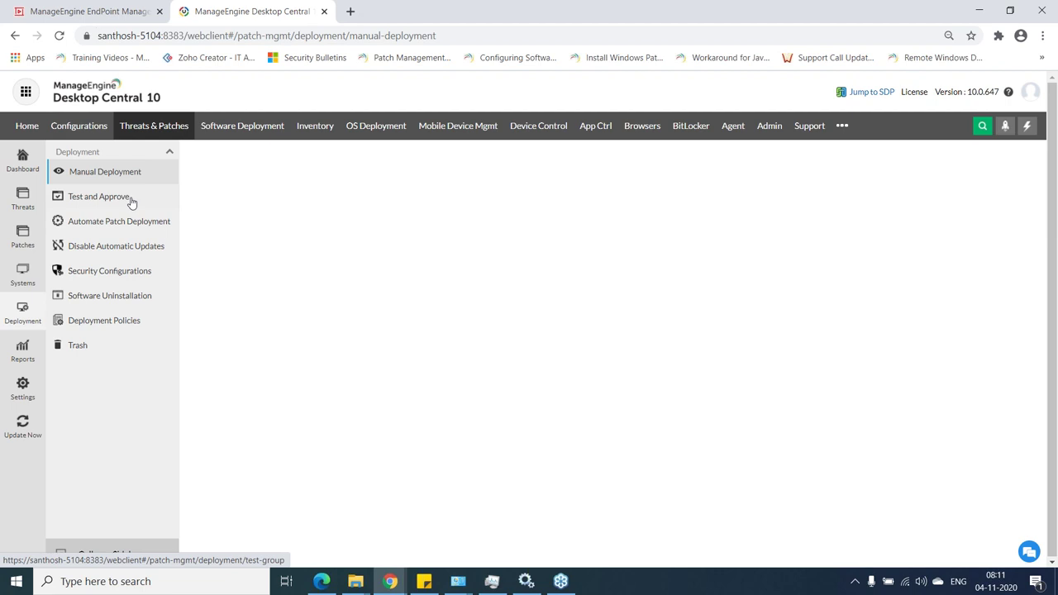
left_click(131, 198)
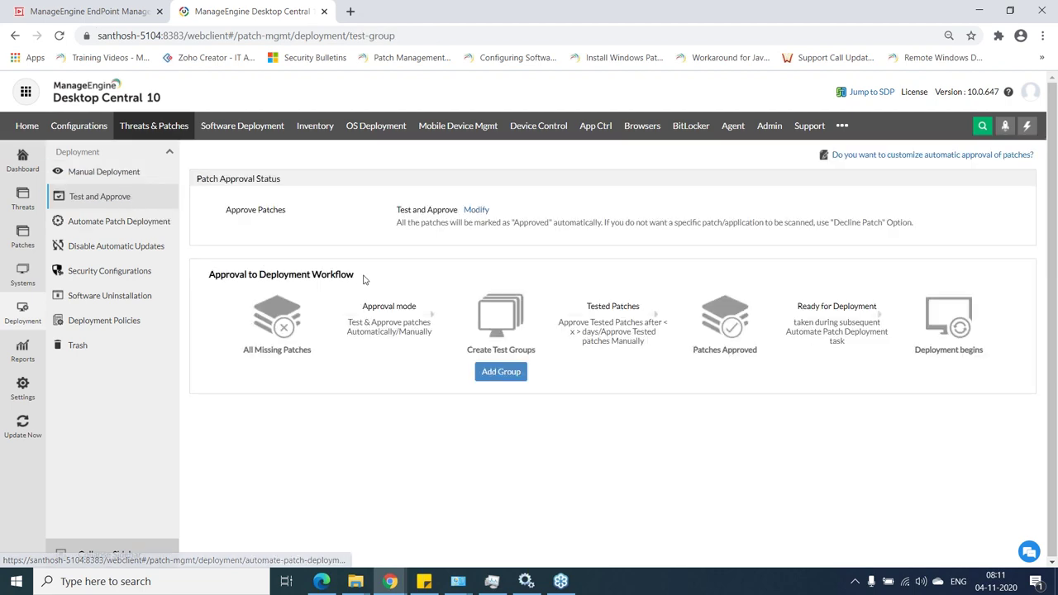
Select the Notepad++ (x64) (7.9.1) patch among the missing patches and start a deployment to install it
left_click(32, 241)
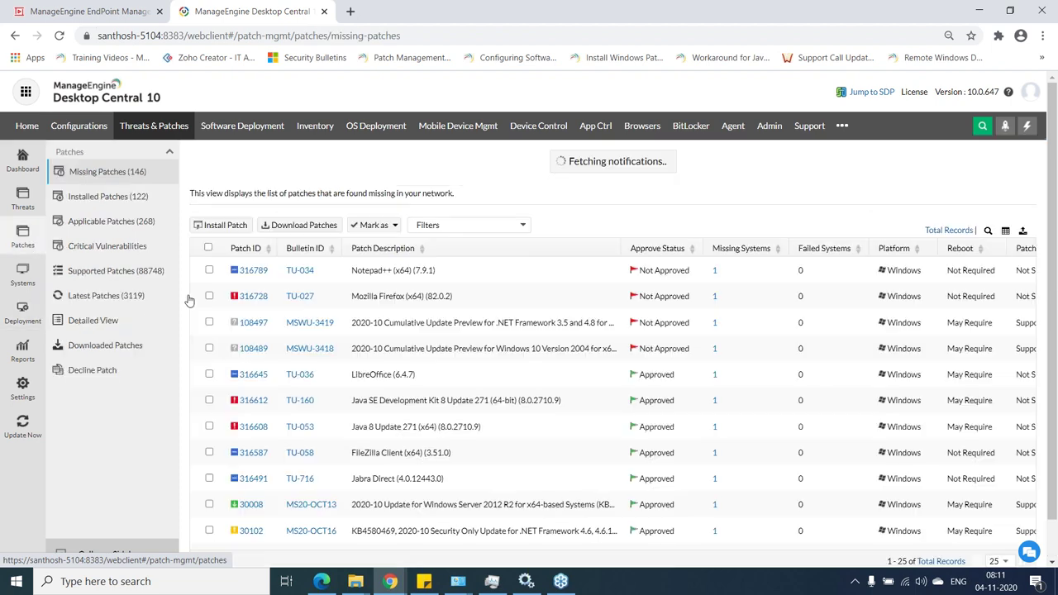
left_click(209, 248)
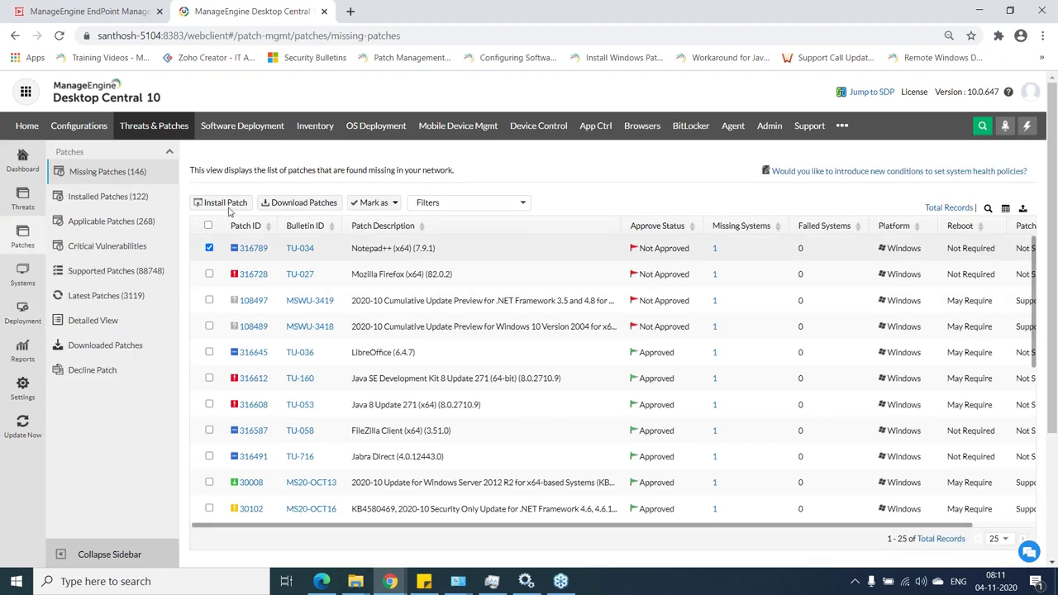
left_click(227, 205)
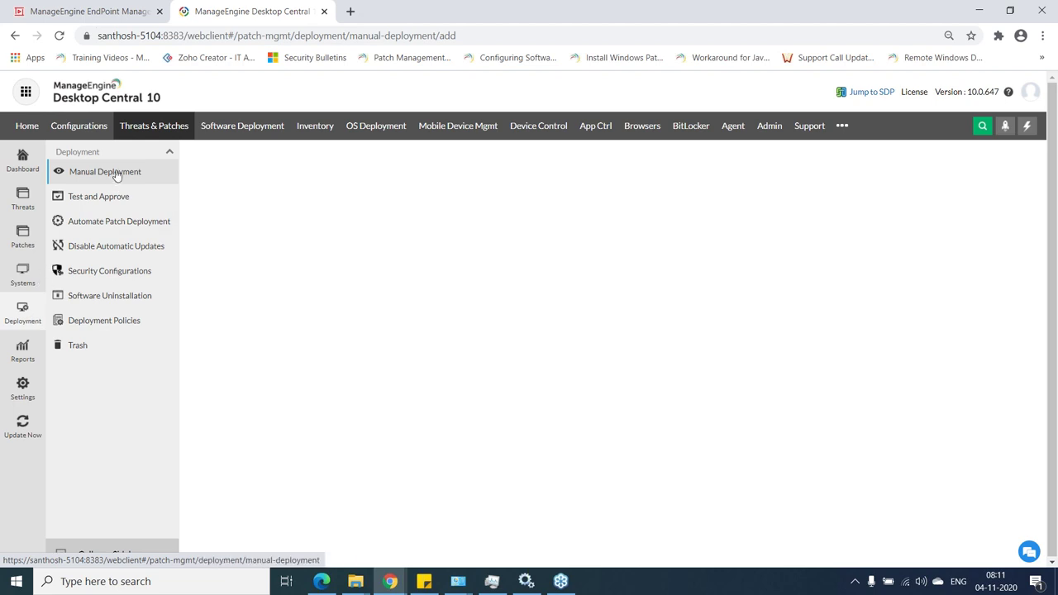
Open the demo.desktopcentral.com online demo in a new browser tab
left_click(351, 12)
type("demo")
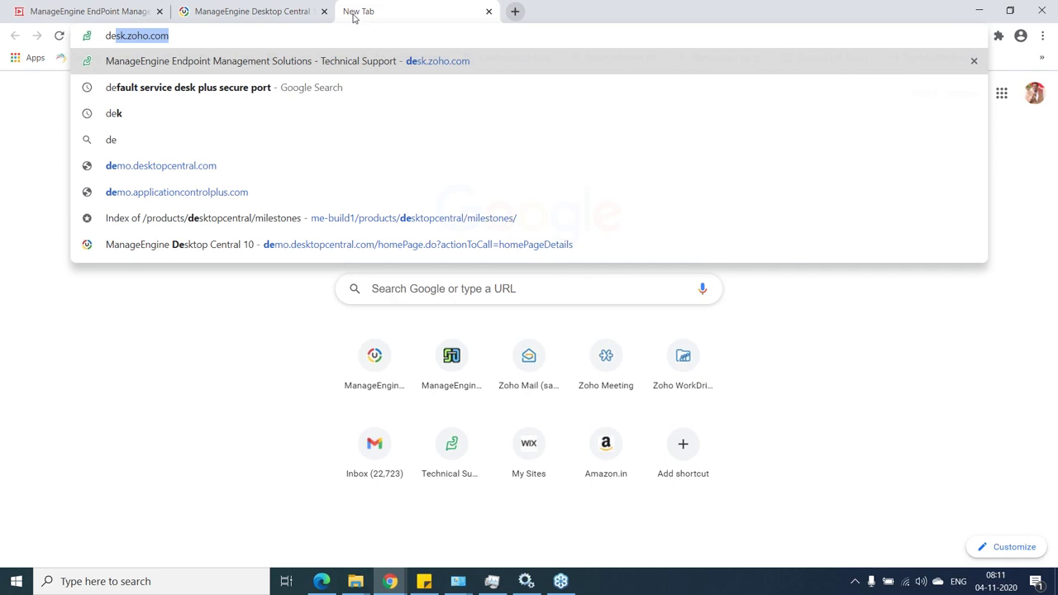
key("Return")
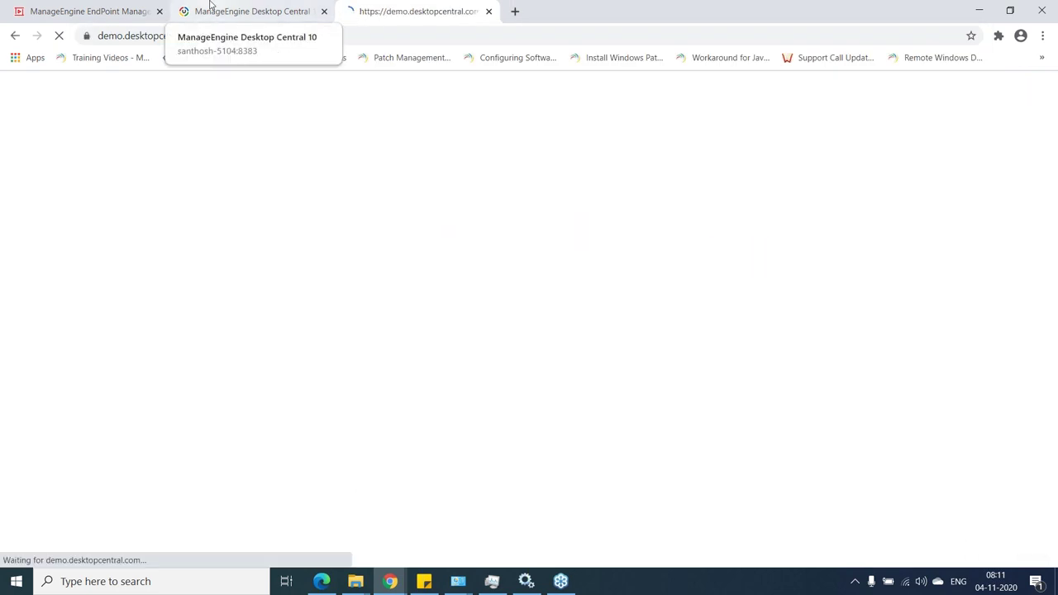
Return to the local Desktop Central console and start adding a test group under Test and Approve
left_click(216, 7)
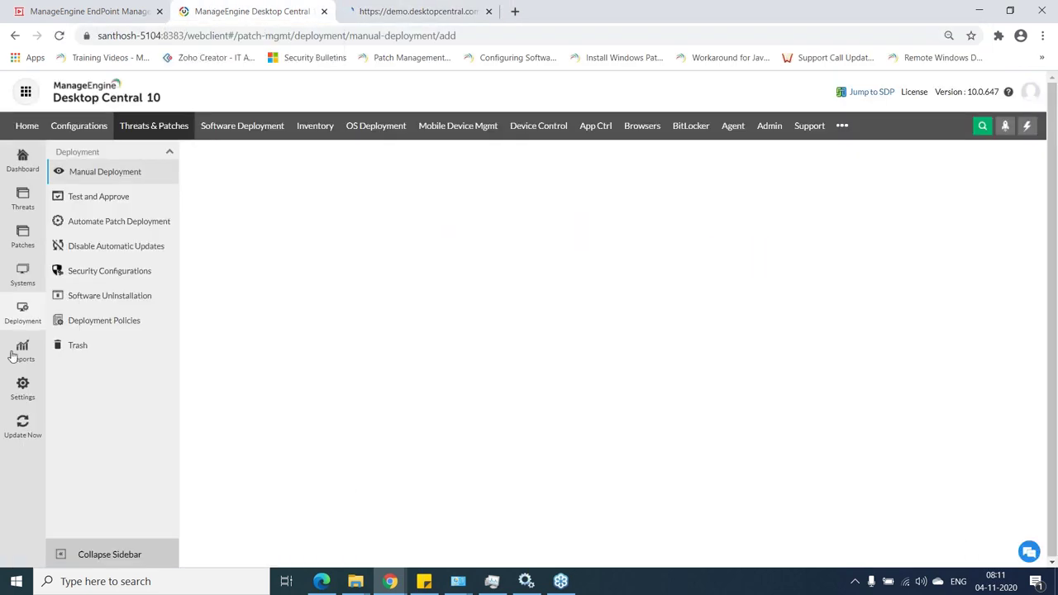
left_click(131, 199)
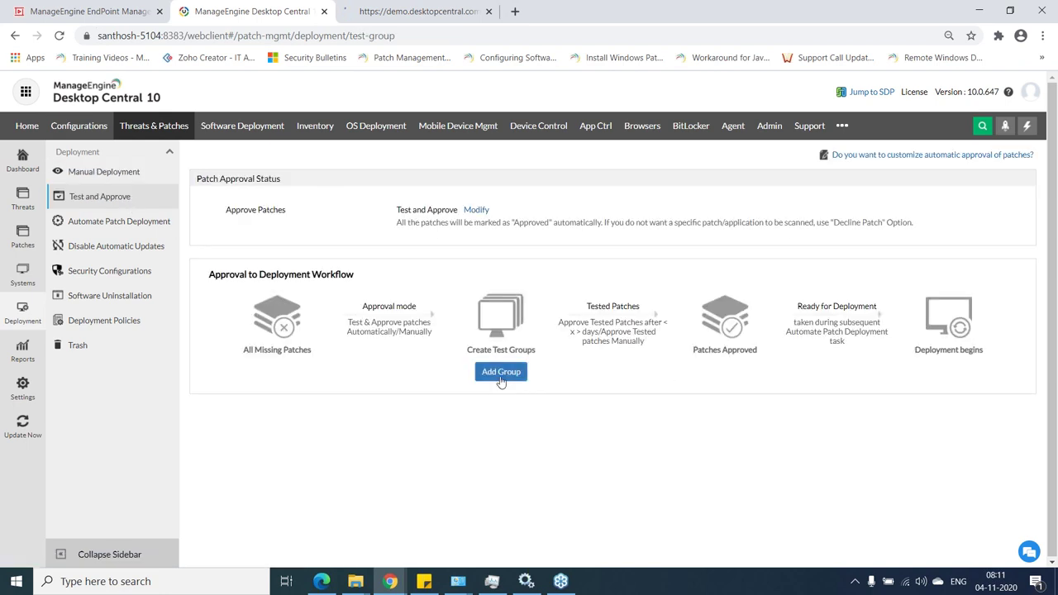
left_click(501, 373)
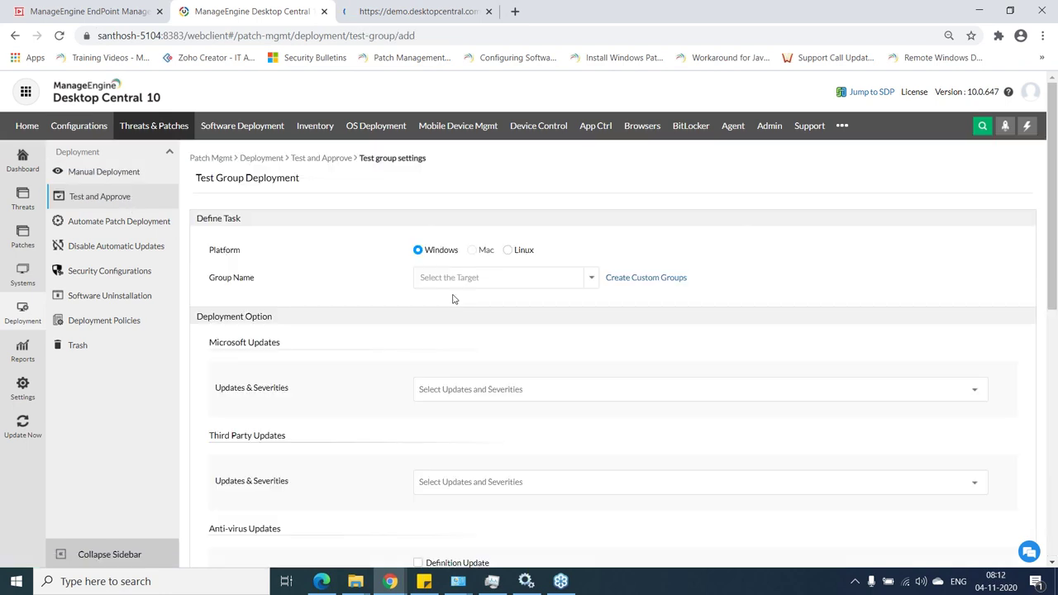
Choose "test 1" as the test group and try to open the Microsoft update severities
left_click(597, 282)
left_click(491, 323)
scroll(403, 381, "down", 2)
left_click(467, 251)
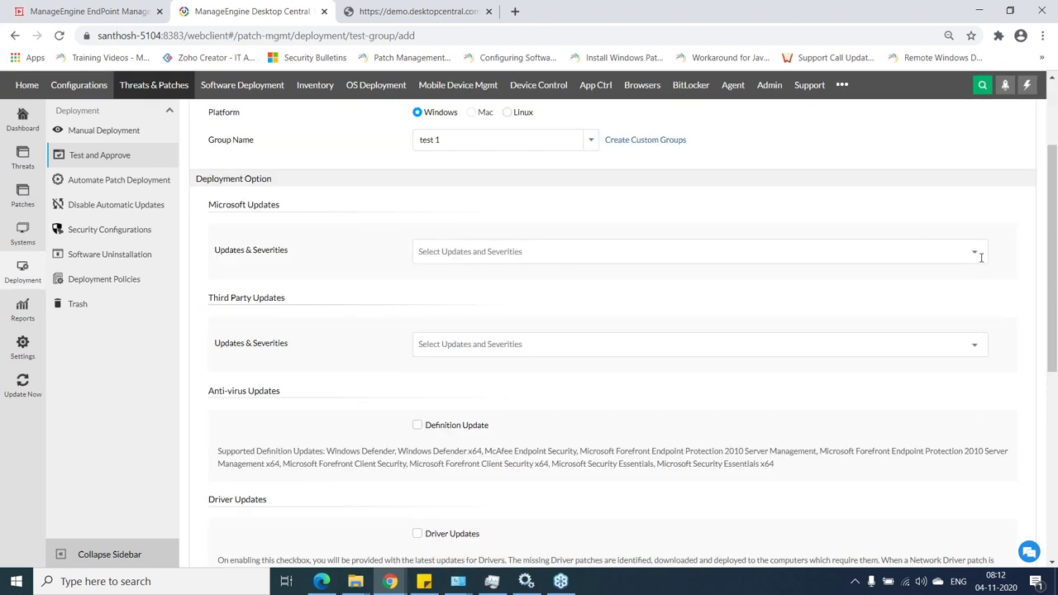
Open the custom groups page from the test group form, view the existing groups and check the online demo
left_click(620, 142)
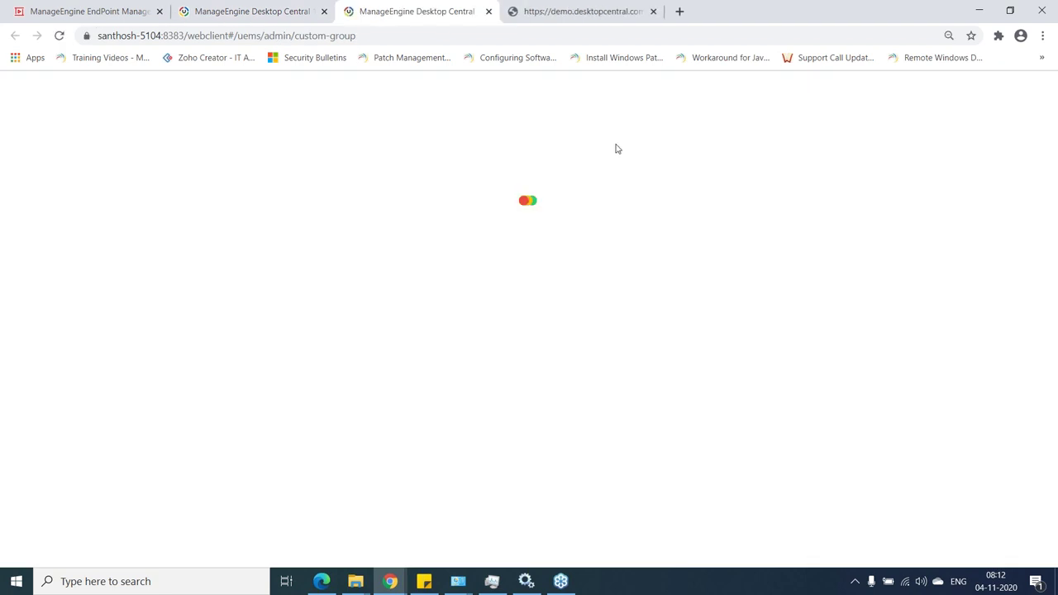
left_click(574, 10)
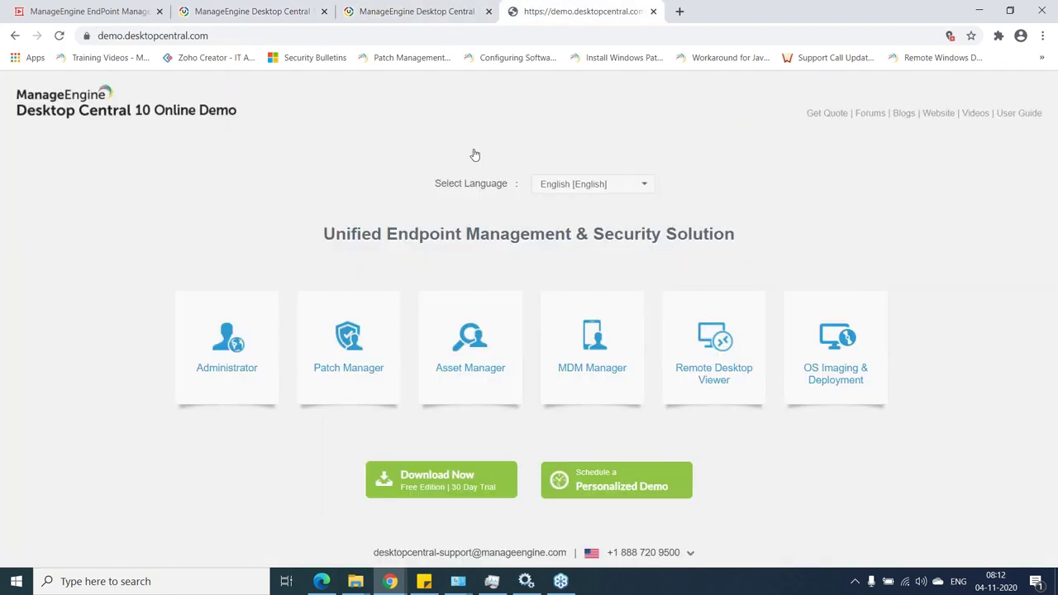
left_click(442, 10)
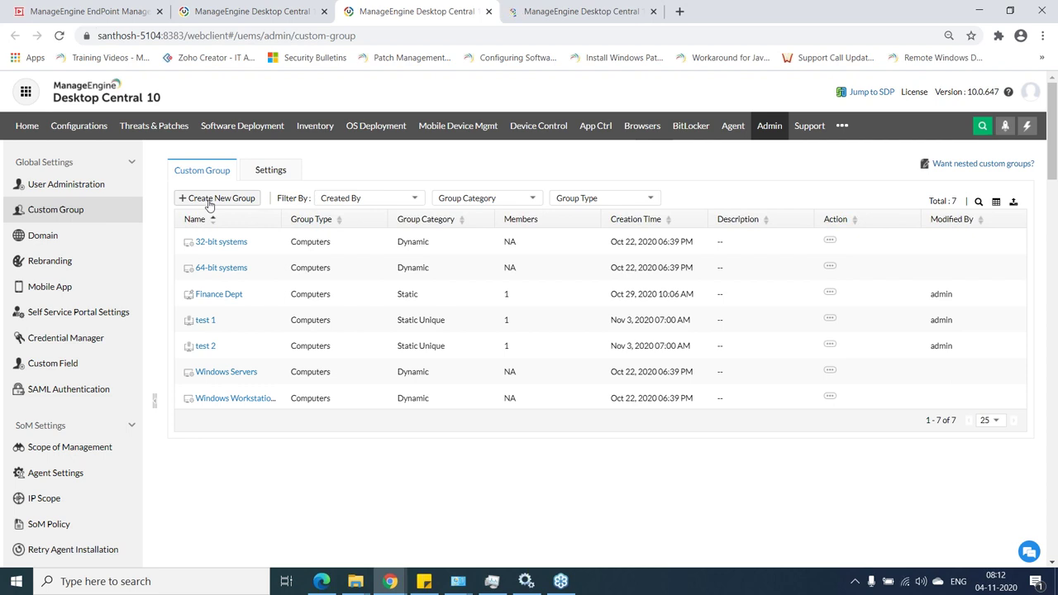
left_click(550, 8)
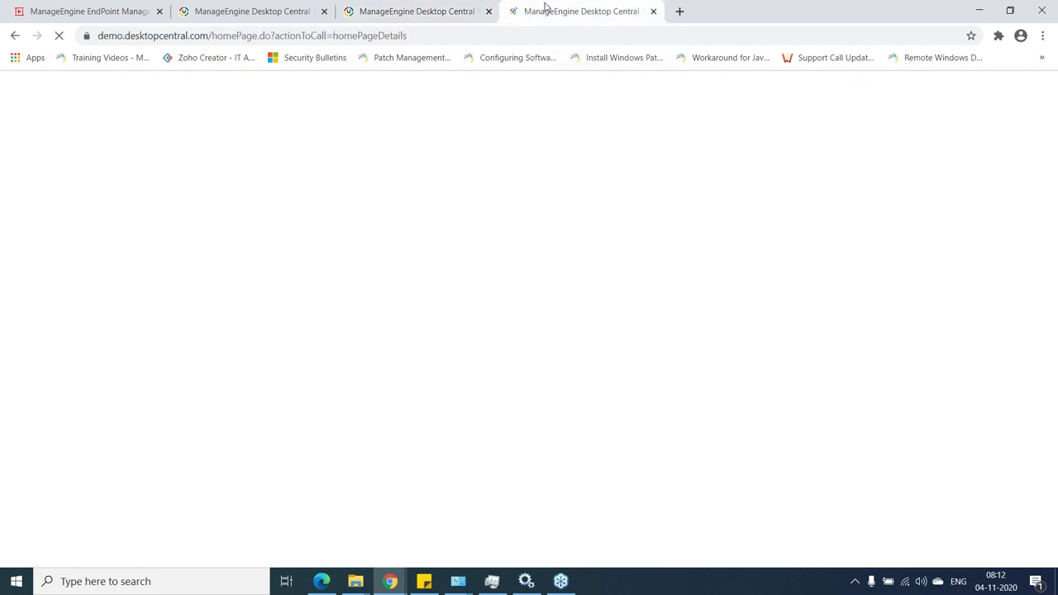
left_click(404, 8)
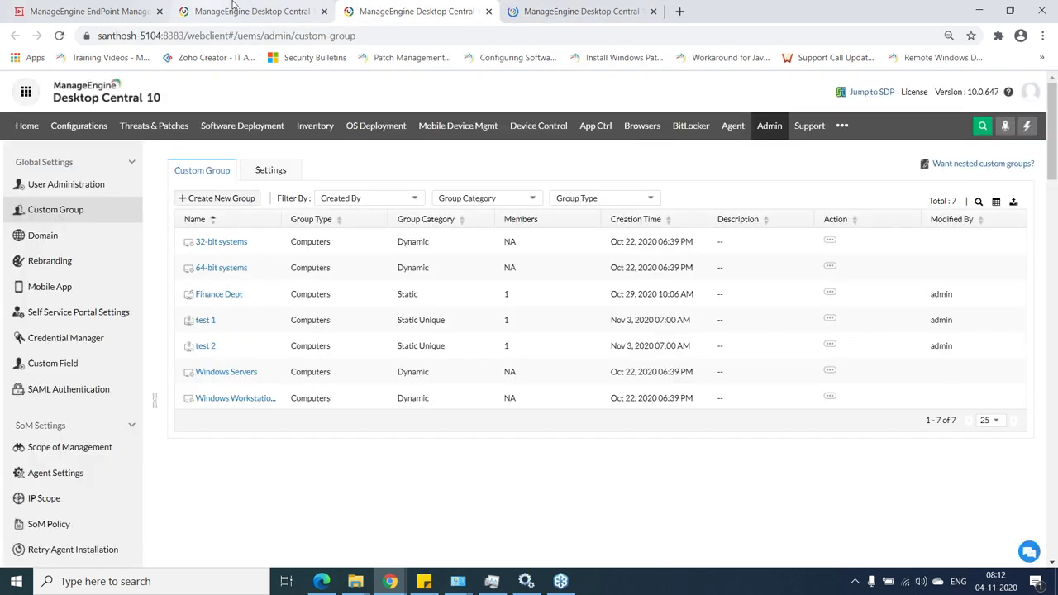
Reload the test group deployment form and choose Finance Dept as the group
left_click(232, 6)
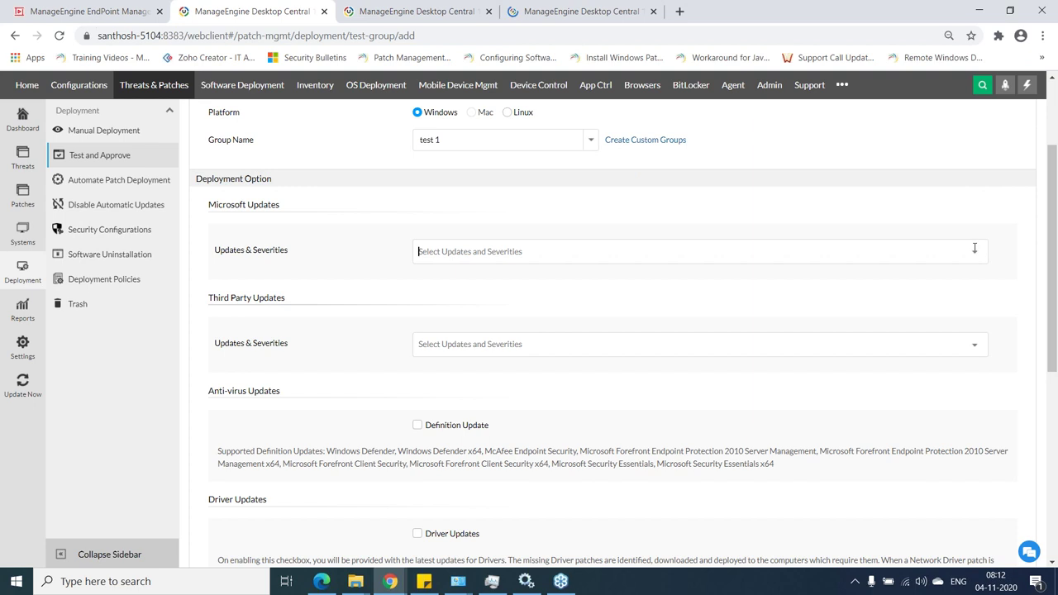
key("F5")
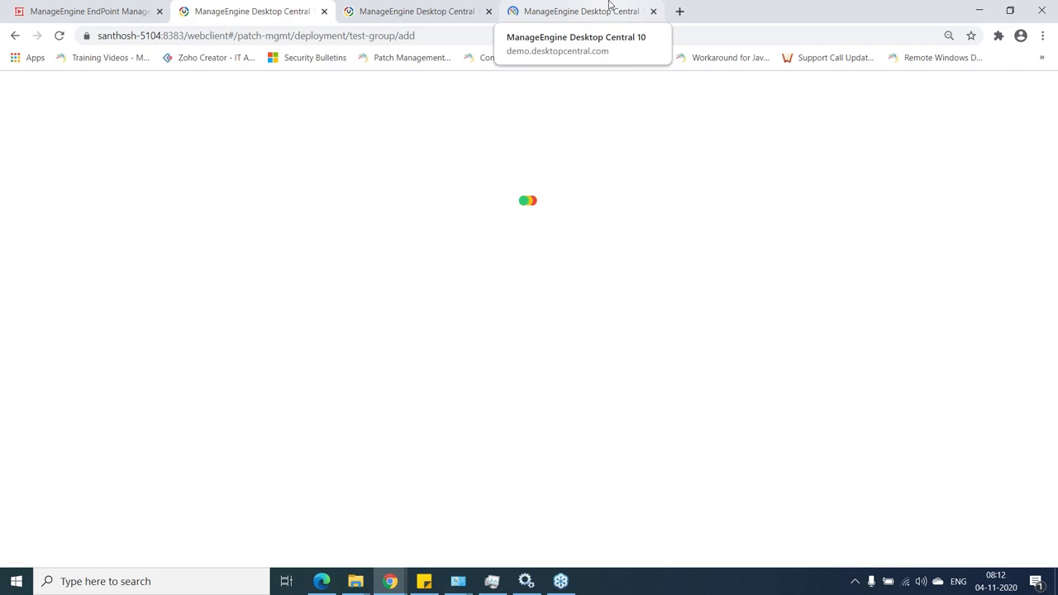
left_click(587, 284)
left_click(524, 299)
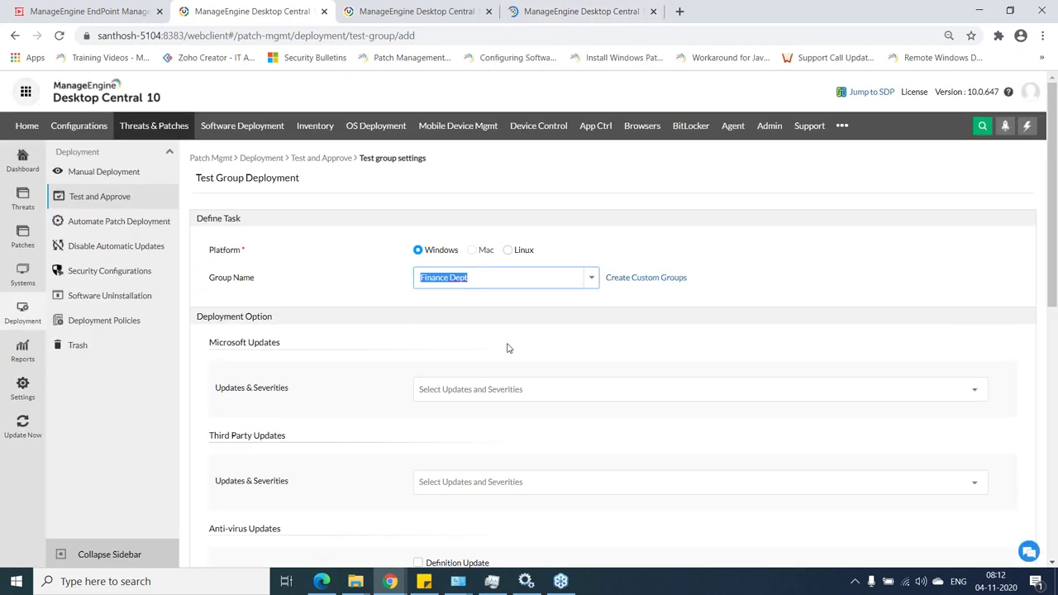
Include Security Updates of all severities in the test group's Microsoft updates
right_click(512, 394)
left_click(356, 400)
scroll(355, 401, "down", 1)
left_click(438, 320)
left_click(424, 349)
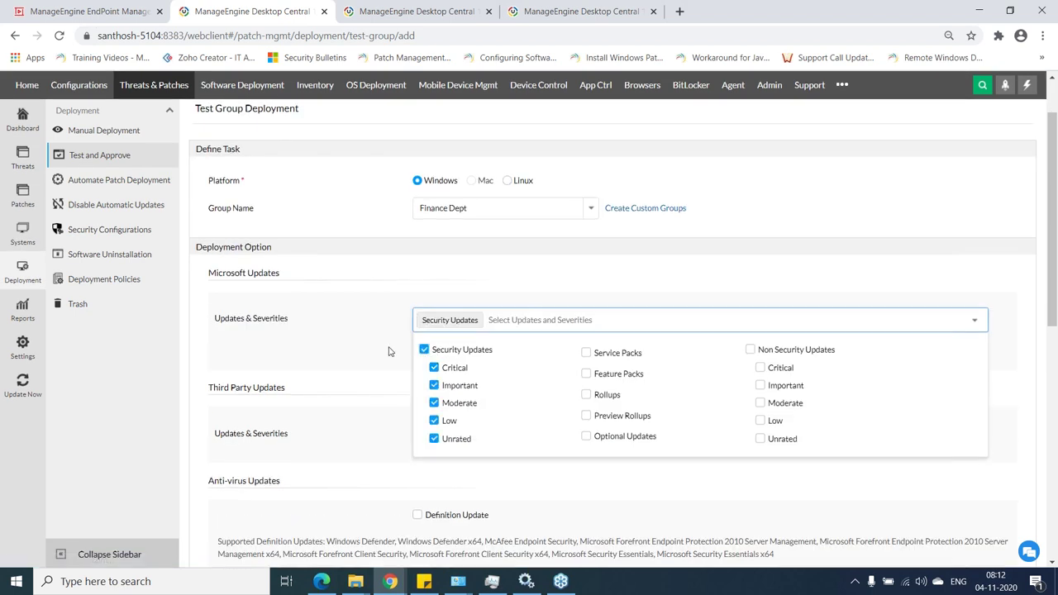
left_click(327, 324)
Include all severities in the test group's third-party updates
left_click(467, 442)
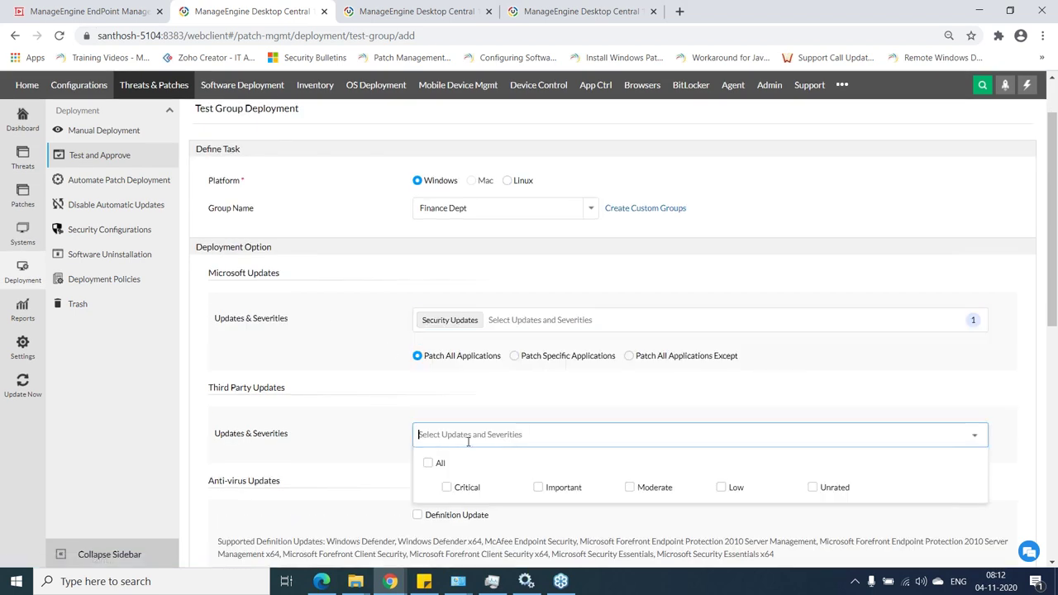
left_click(429, 463)
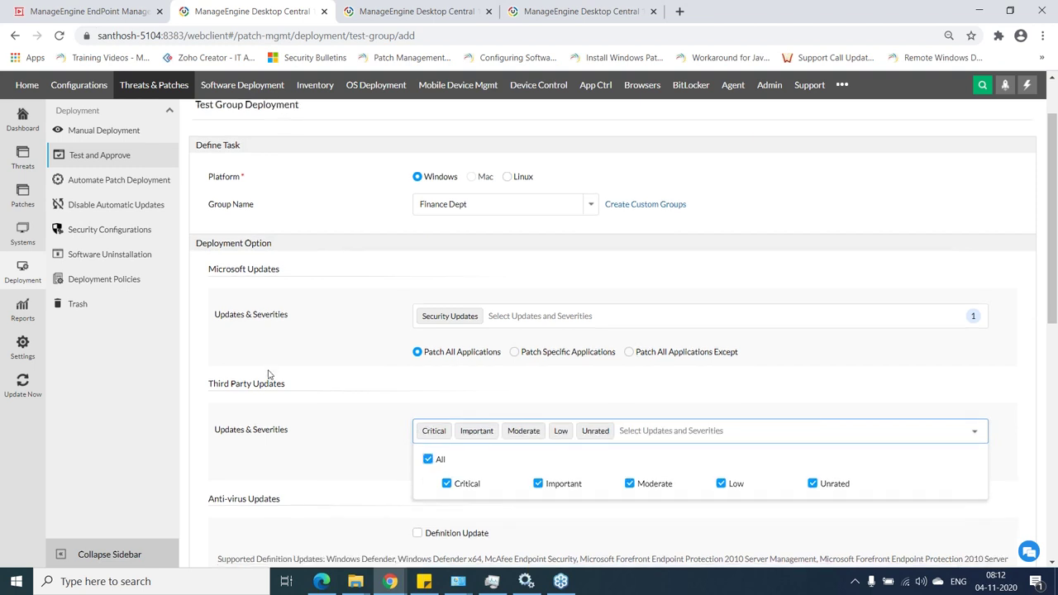
left_click(268, 375)
Examine the supported anti-virus definition updates and the driver update option of the test group deployment
scroll(306, 347, "down", 2)
scroll(397, 351, "down", 1)
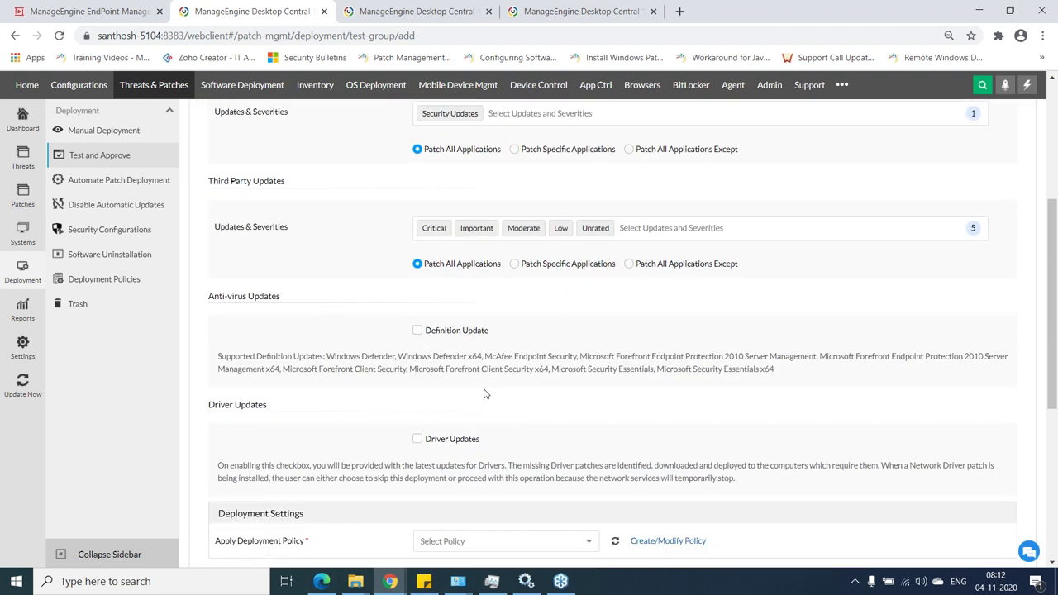
left_click_drag(785, 372, 212, 367)
scroll(583, 355, "down", 2)
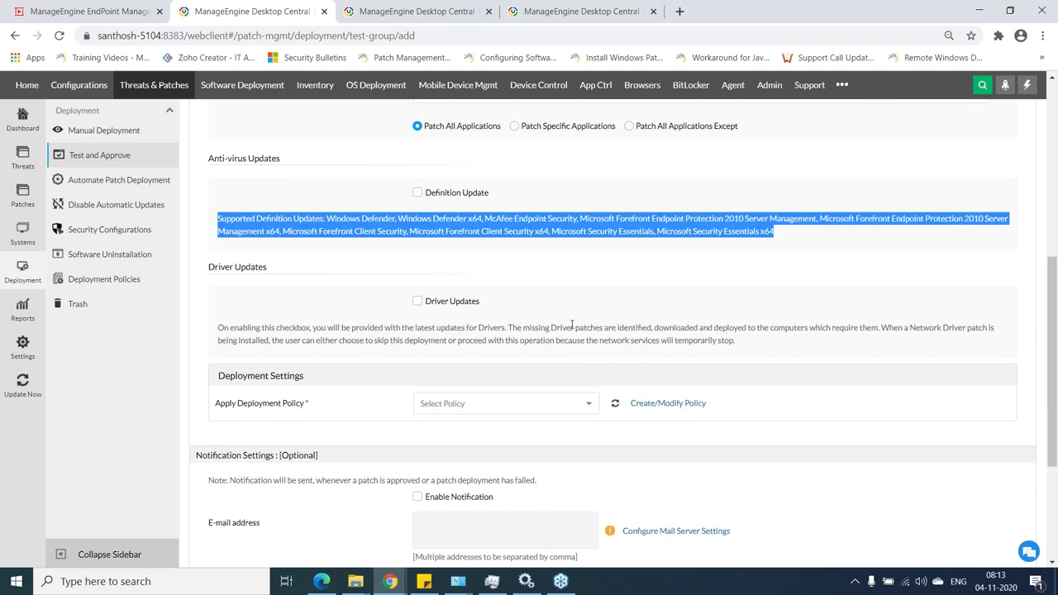
Check the deployment policies available for the test group, and start creating a new deployment policy
scroll(581, 317, "down", 1)
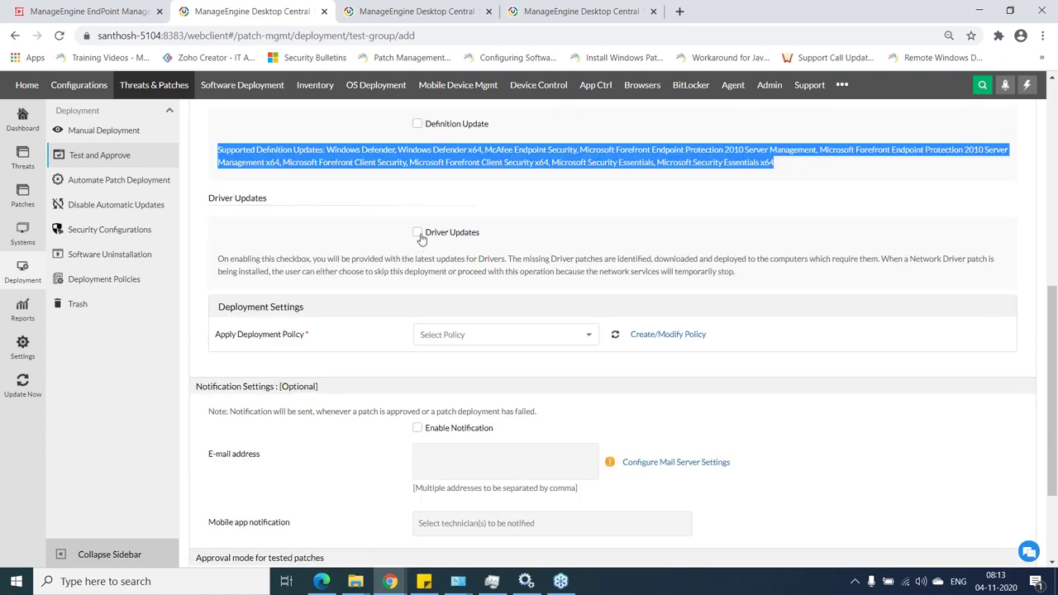
left_click(573, 338)
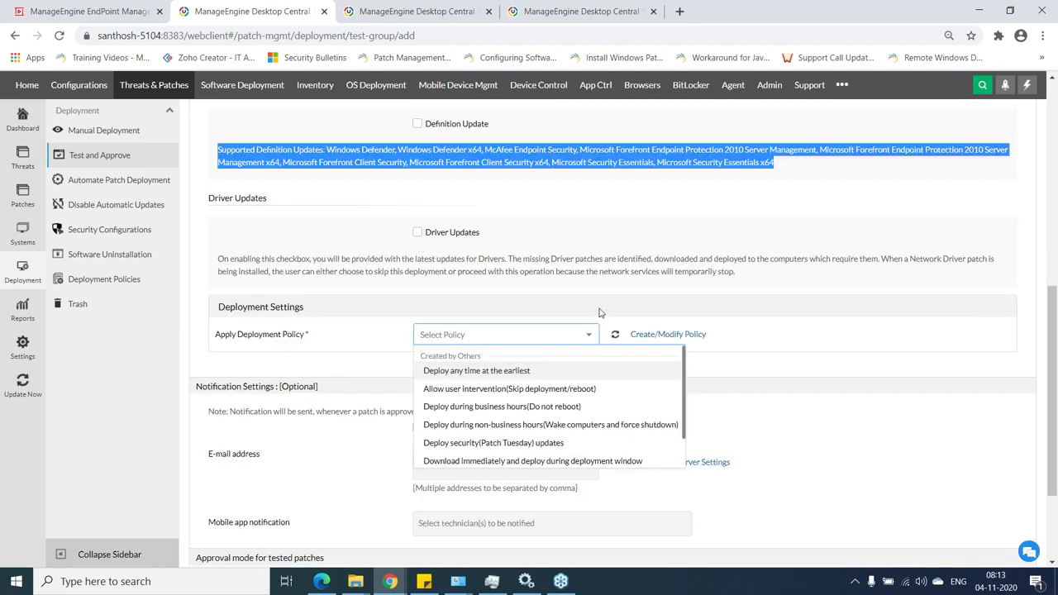
left_click(649, 307)
left_click(676, 338)
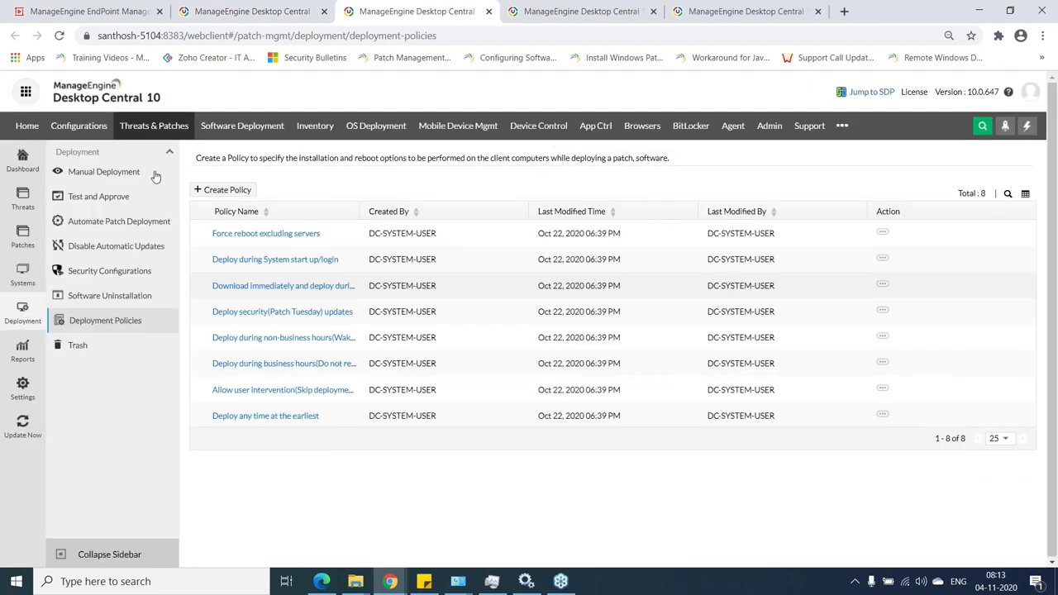
left_click(233, 195)
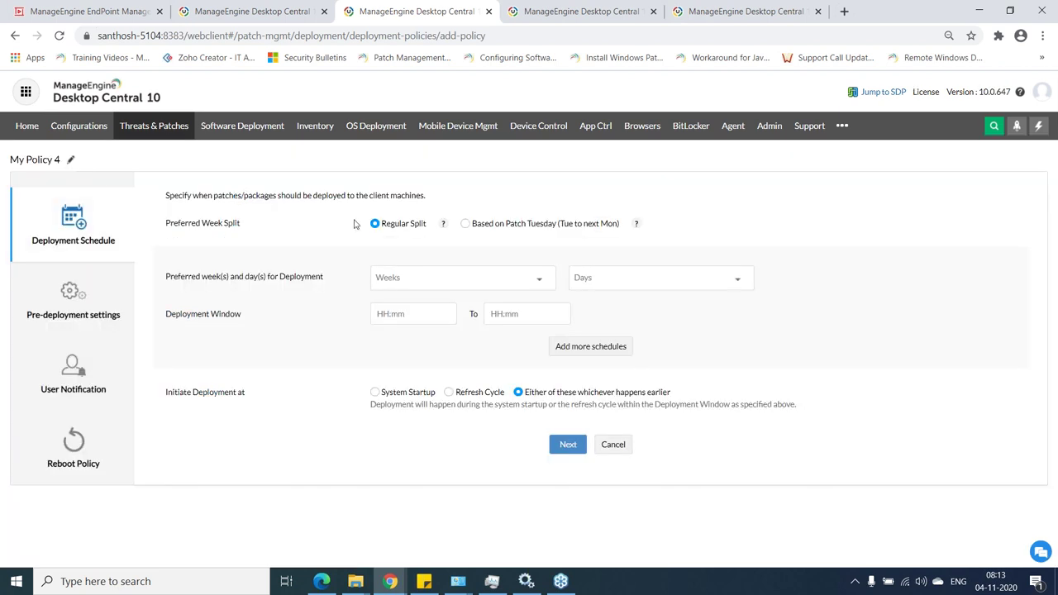
Base the new policy's preferred week split on Patch Tuesday and enable notifying users about the deployment
left_click(451, 276)
left_click(600, 277)
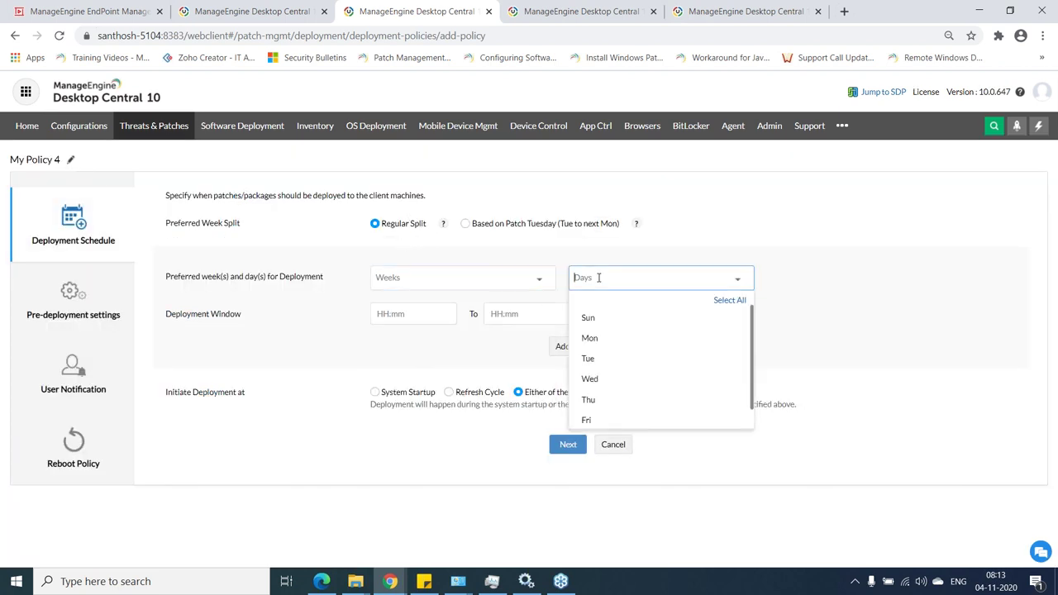
left_click(423, 322)
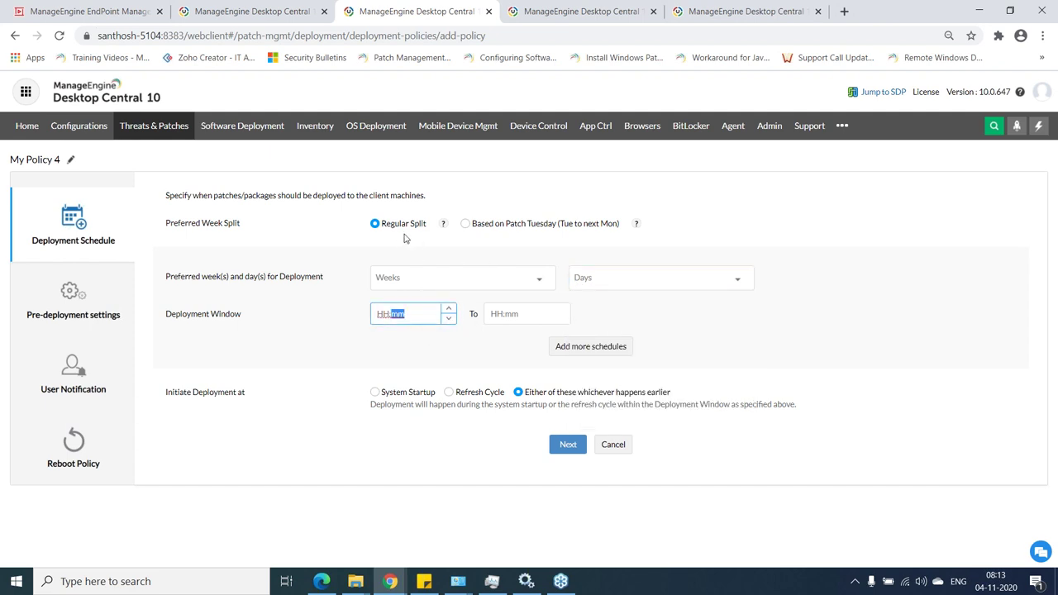
left_click(466, 226)
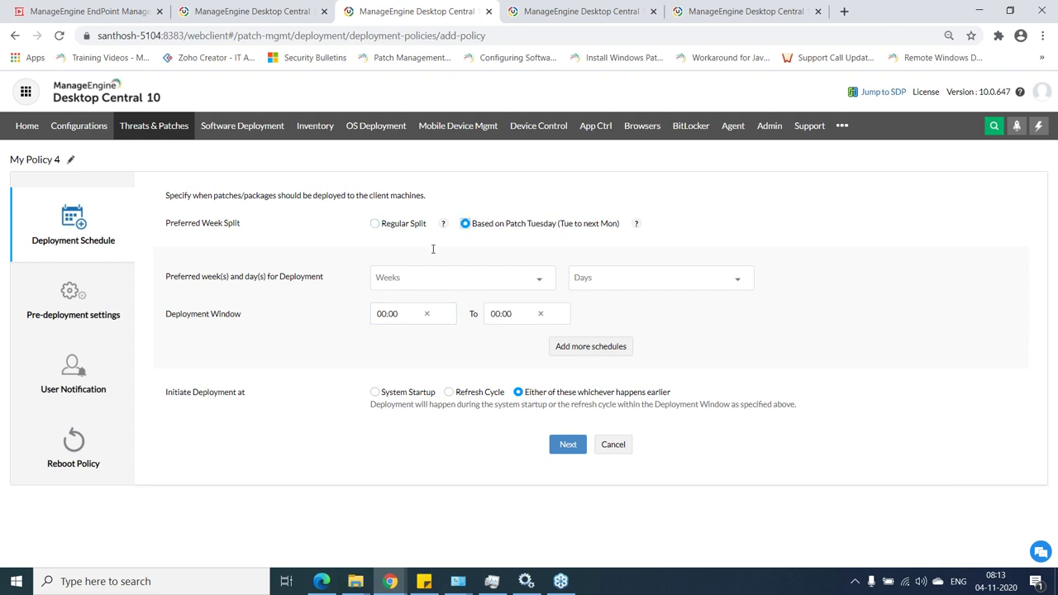
left_click(80, 376)
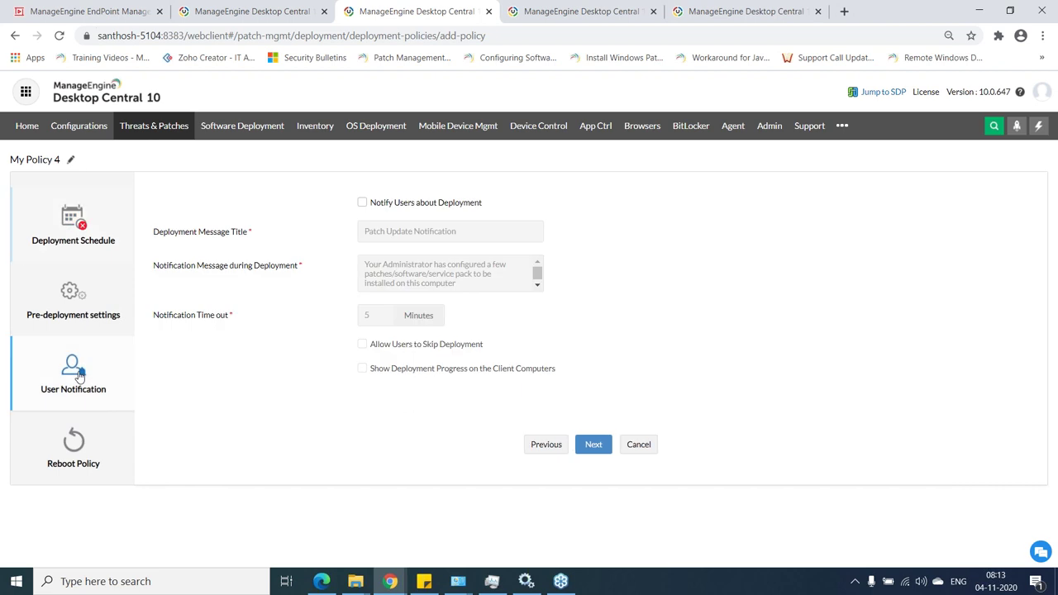
left_click(362, 203)
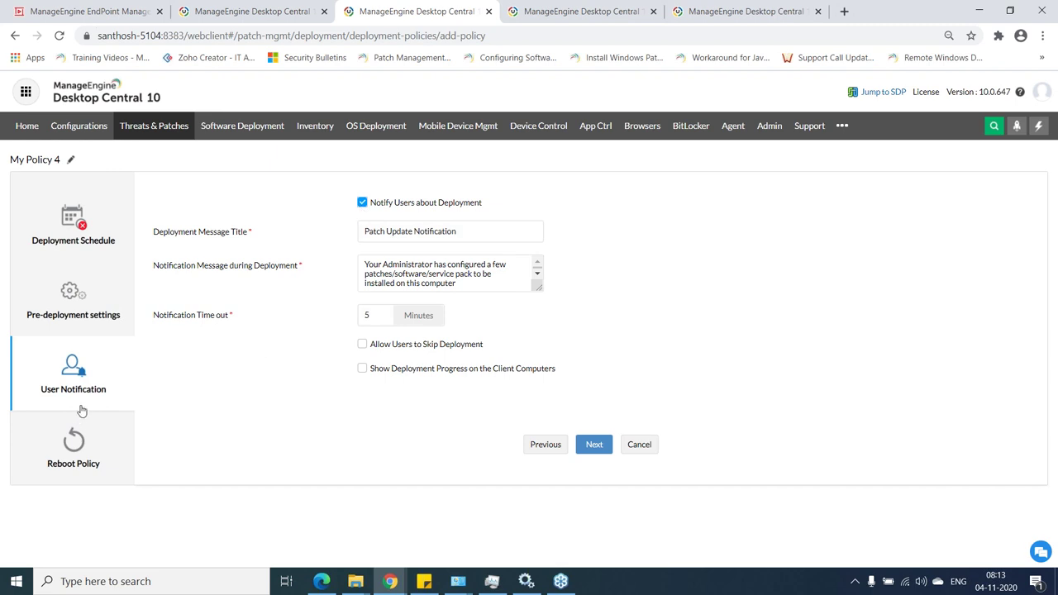
Examine the policy's reboot options, including a specified reboot time and Postpone reboot, and return to Do not Reboot/Shutdown
left_click(85, 454)
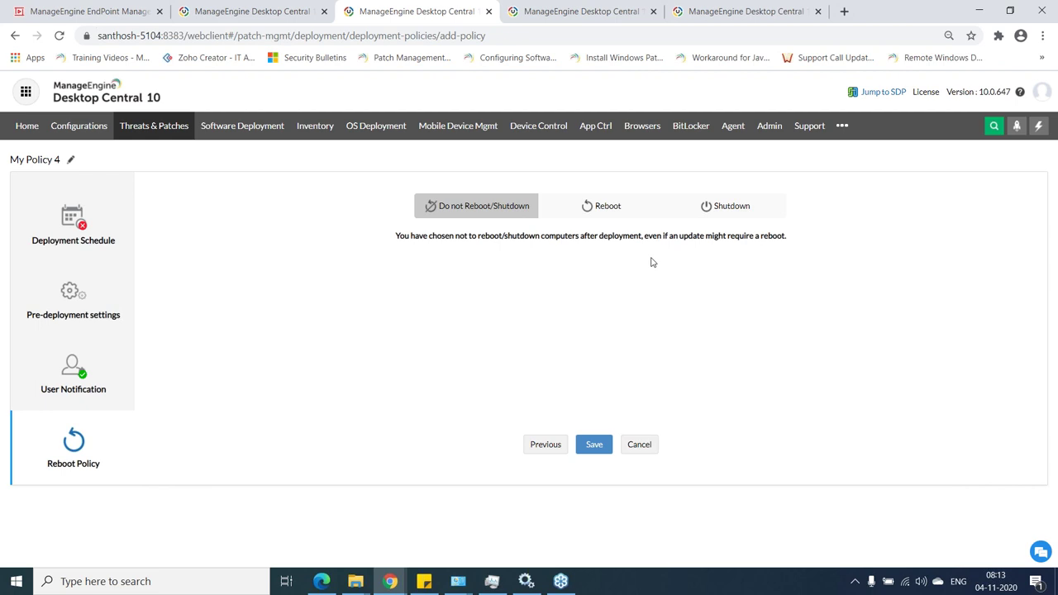
left_click(626, 208)
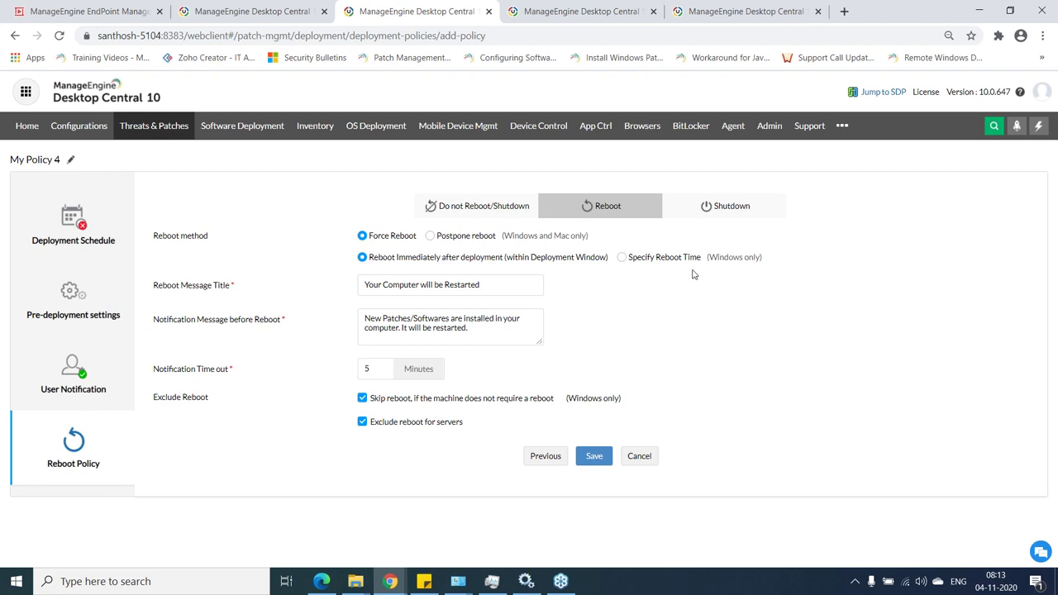
left_click(623, 258)
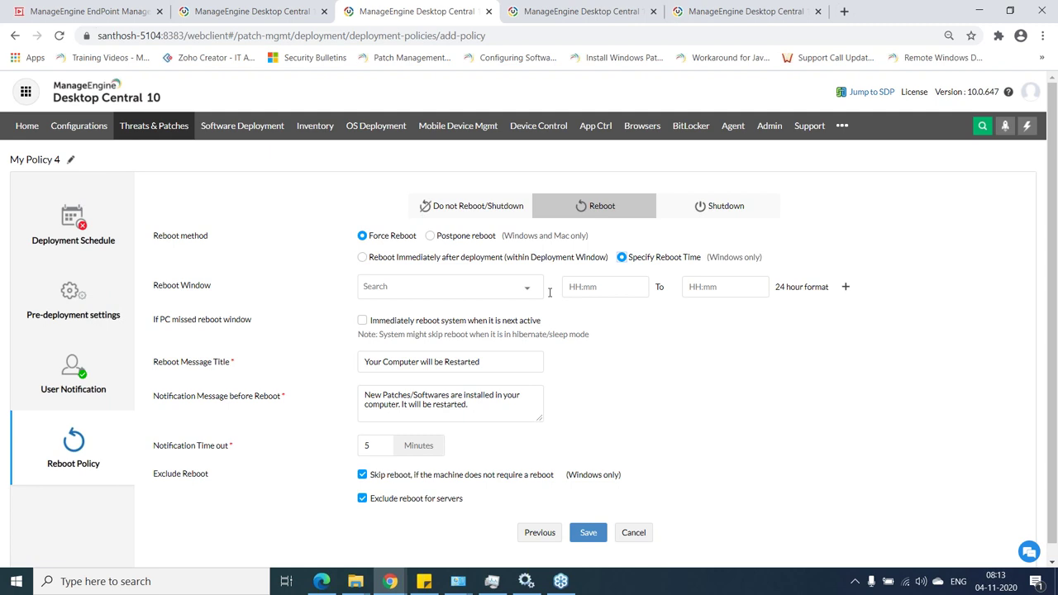
left_click(431, 237)
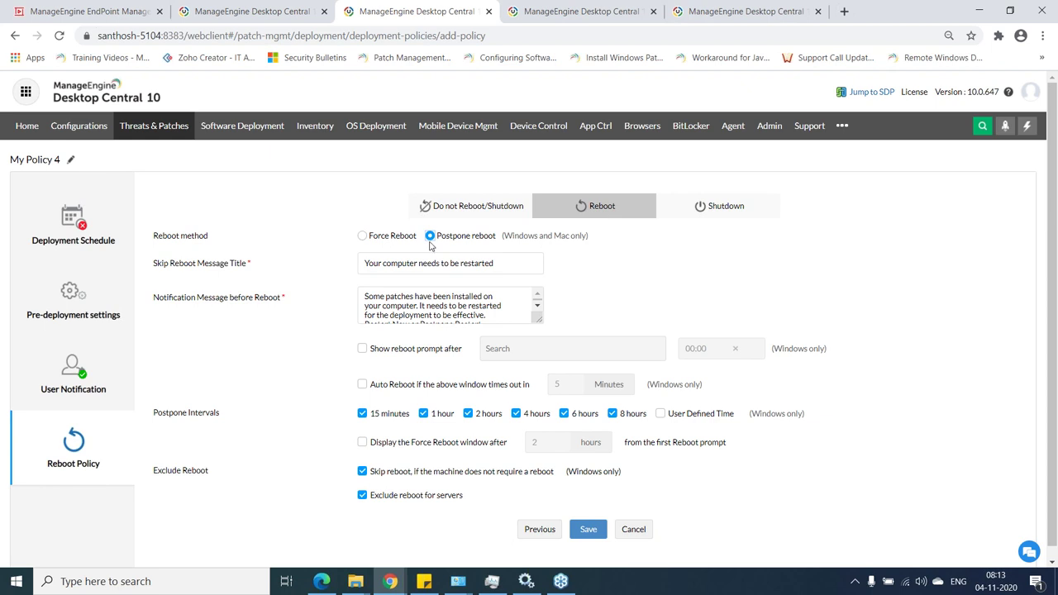
left_click(468, 199)
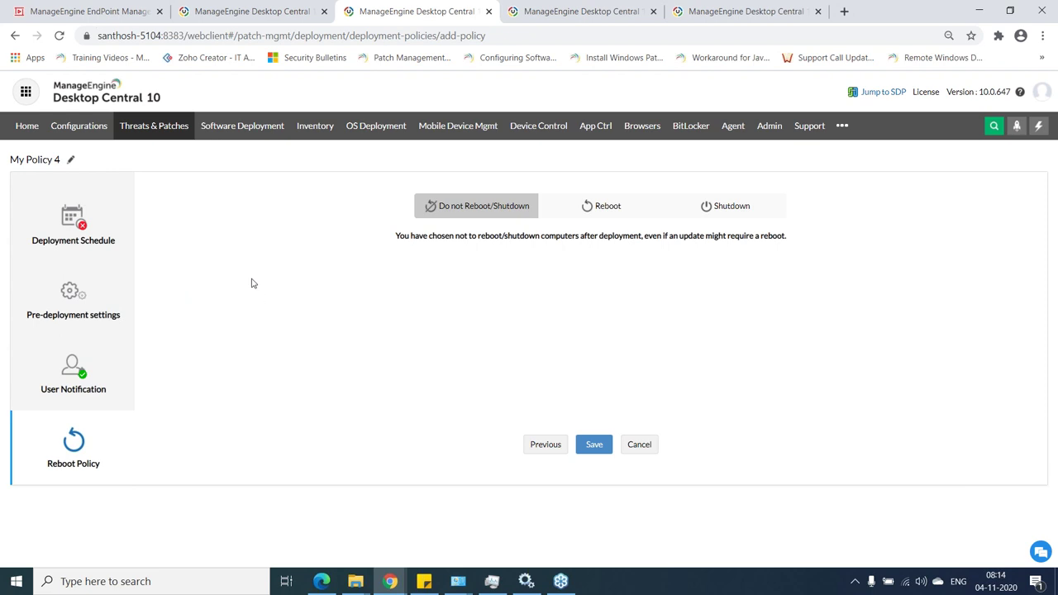
Return to the test group deployment form, enable notification, and review the approval mode for tested patches
left_click(243, 5)
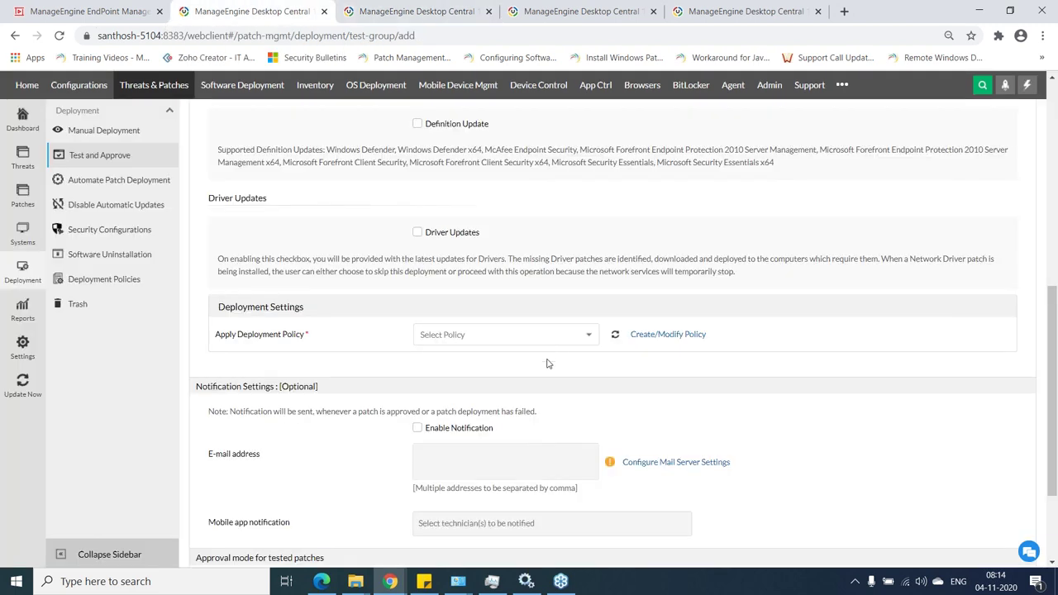
scroll(545, 359, "down", 3)
left_click(420, 290)
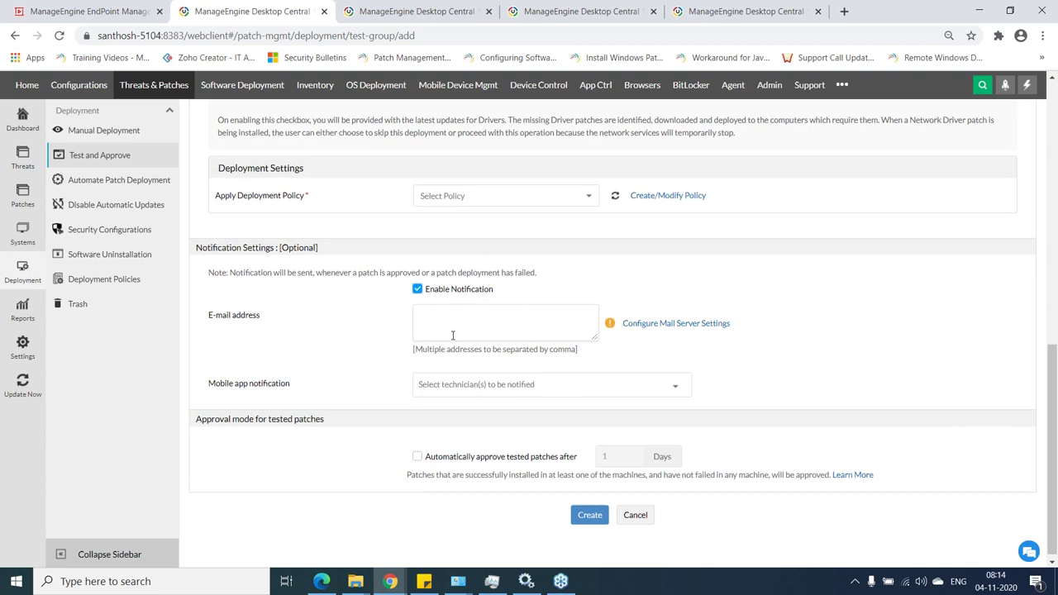
scroll(372, 319, "down", 1)
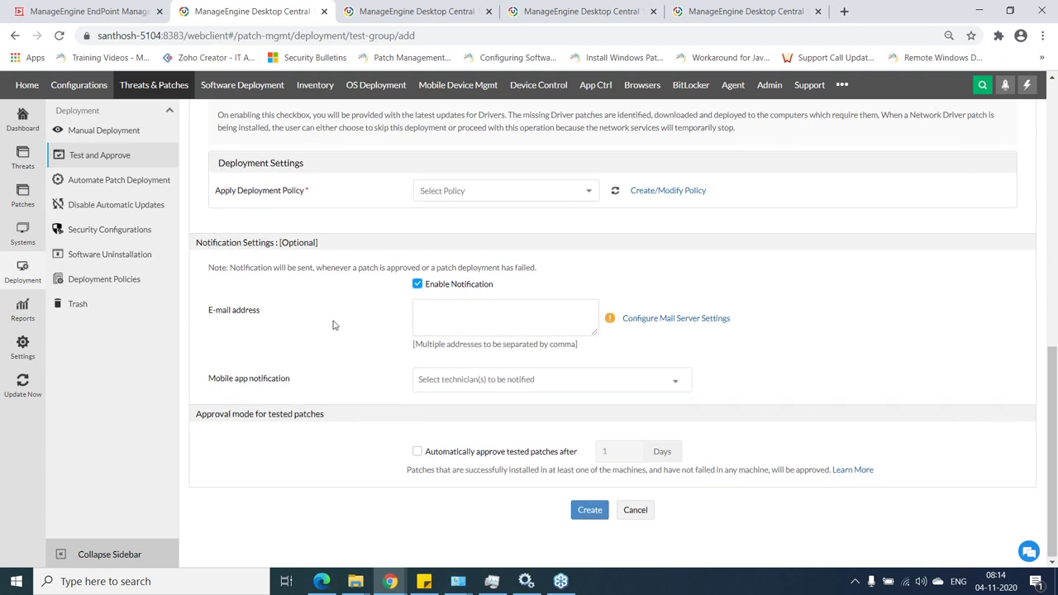
scroll(337, 322, "up", 10)
scroll(338, 330, "down", 10)
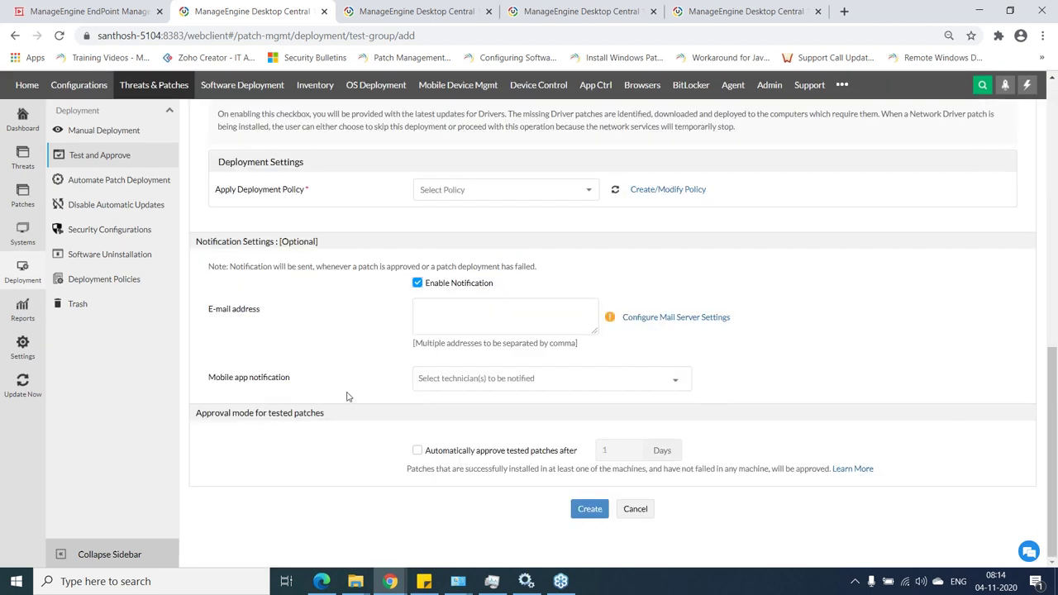
Start a new automated patch deployment task for Windows and include Security Updates of all severities in its Microsoft updates
left_click(123, 190)
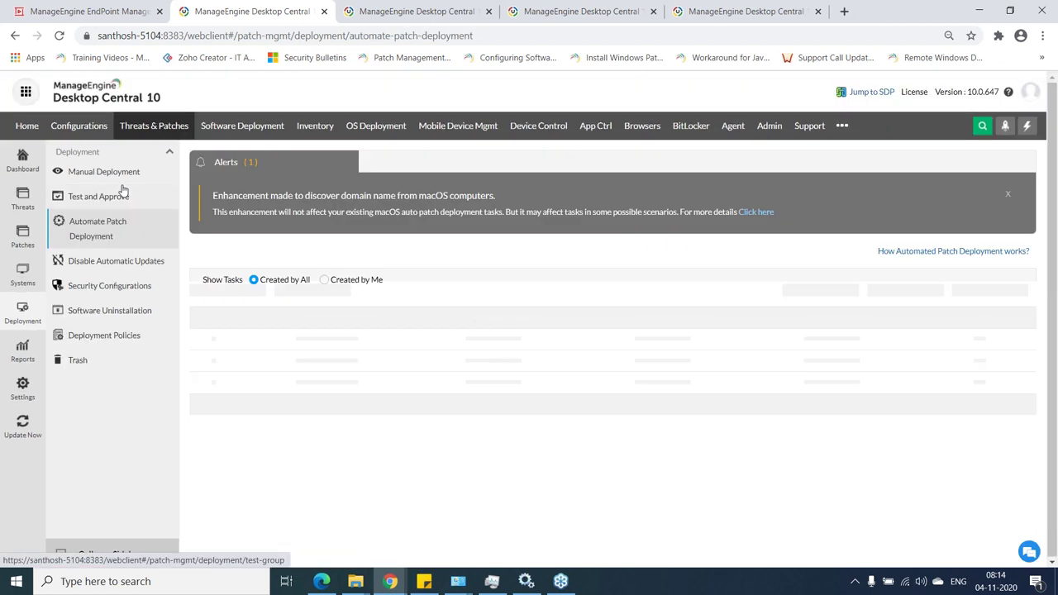
left_click(263, 302)
left_click(262, 322)
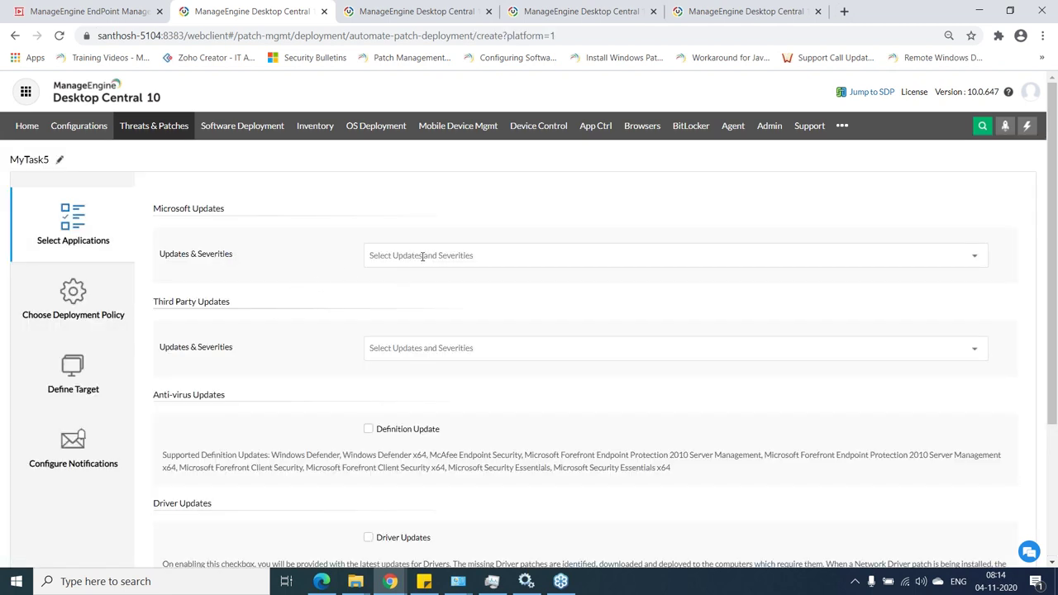
left_click(422, 256)
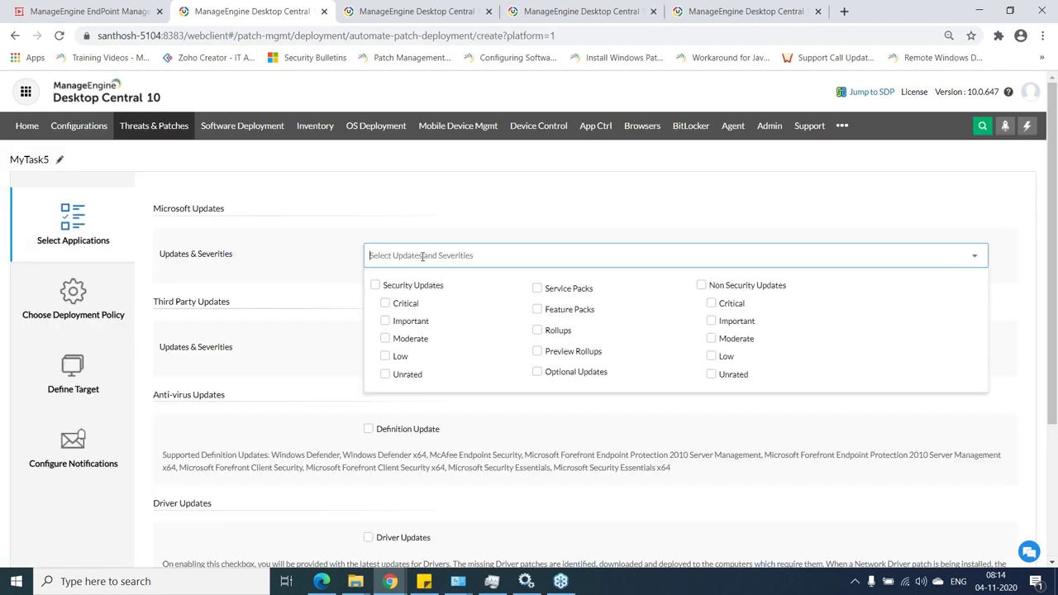
left_click(376, 285)
left_click(324, 301)
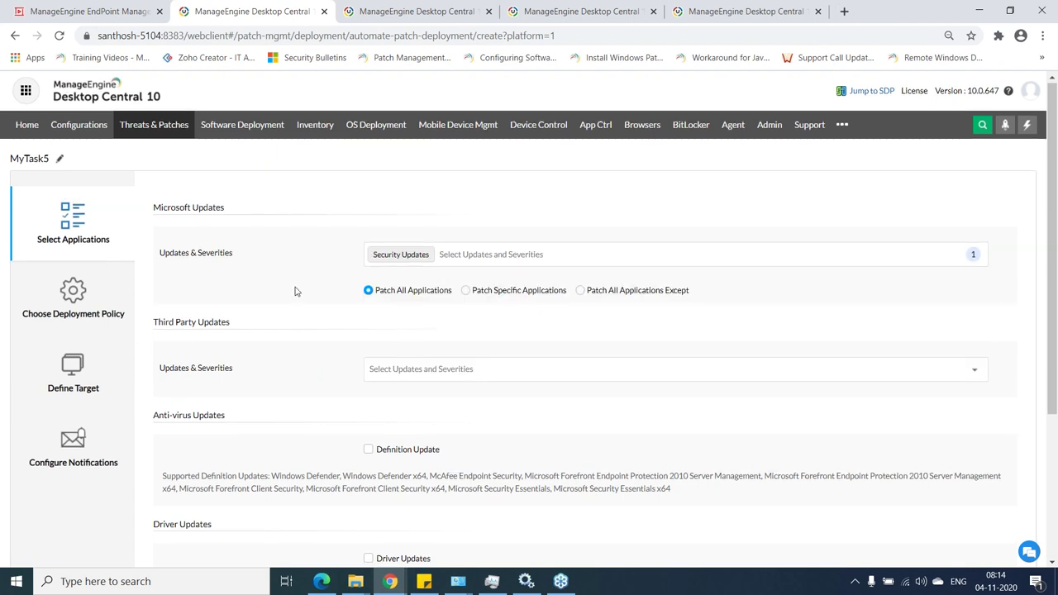
Proceed to the automated task's deployment policy stage and look through the available policies
scroll(295, 291, "down", 2)
left_click(80, 185)
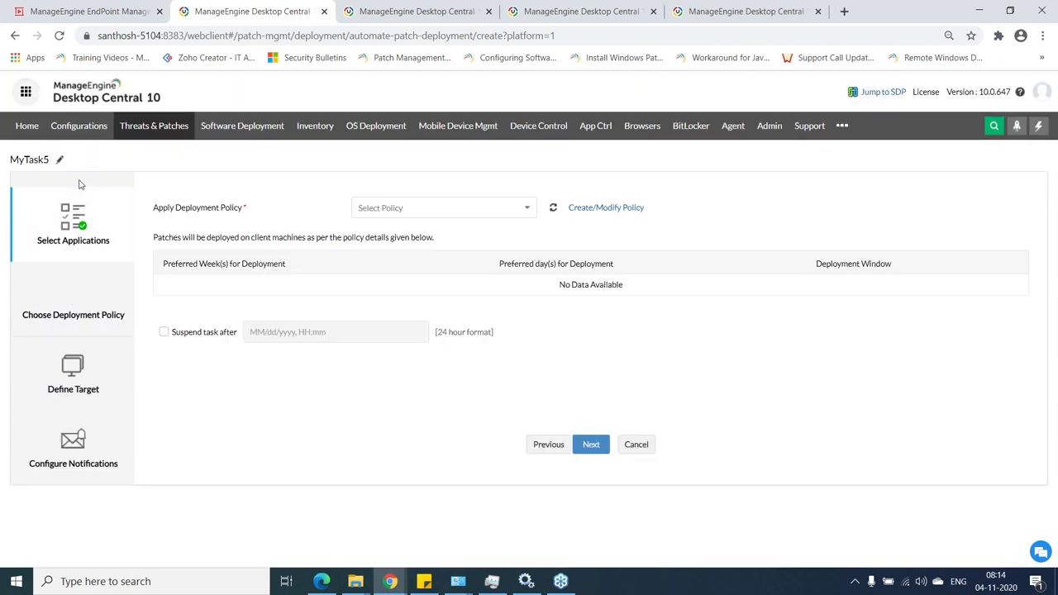
left_click(472, 213)
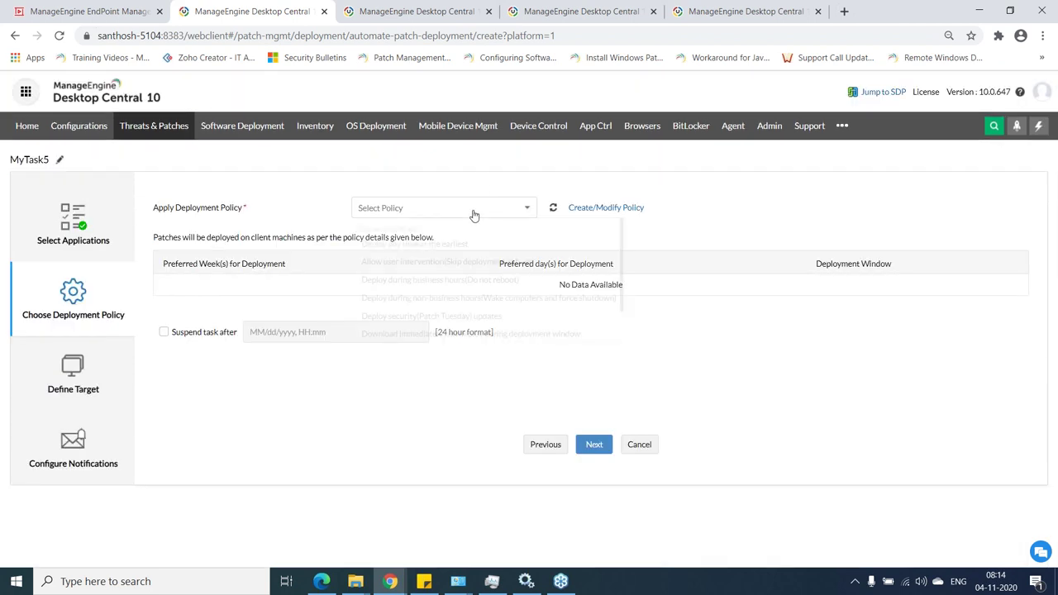
left_click(295, 200)
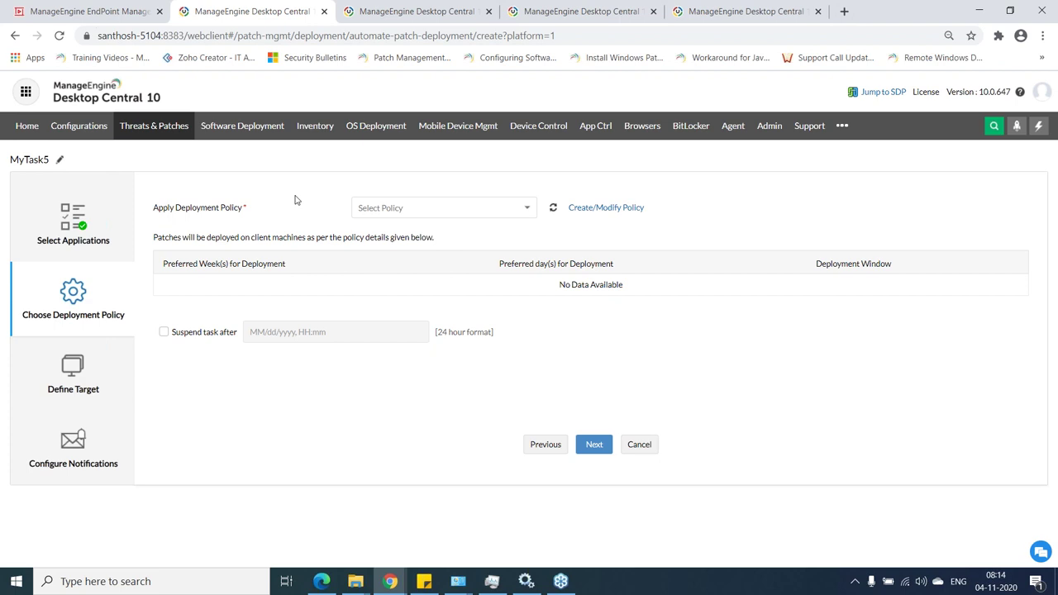
Leave the automated task and view the list of missing patches in Threats & Patches
left_click(163, 135)
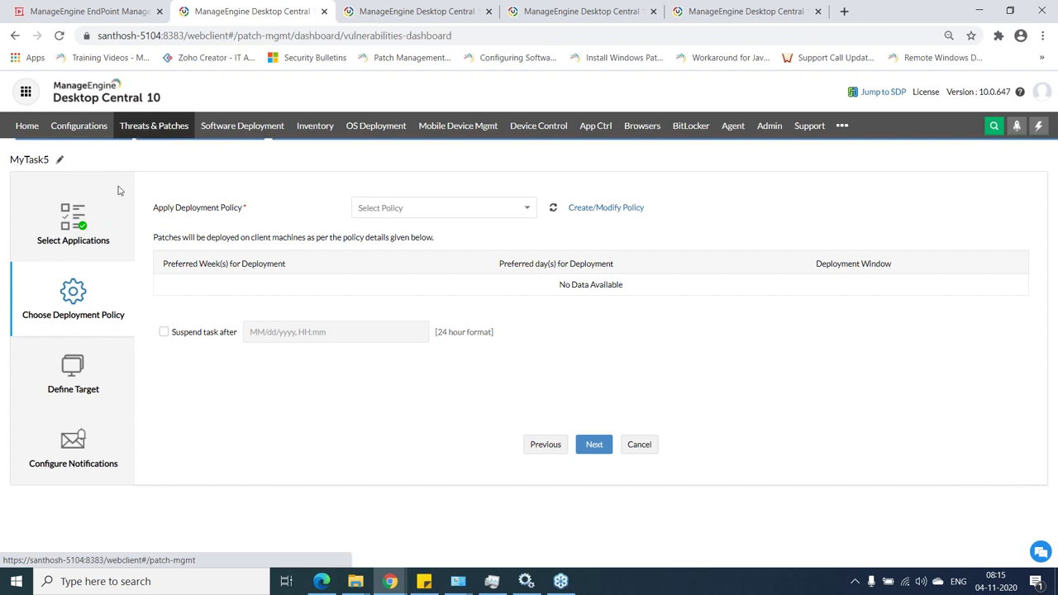
left_click(34, 241)
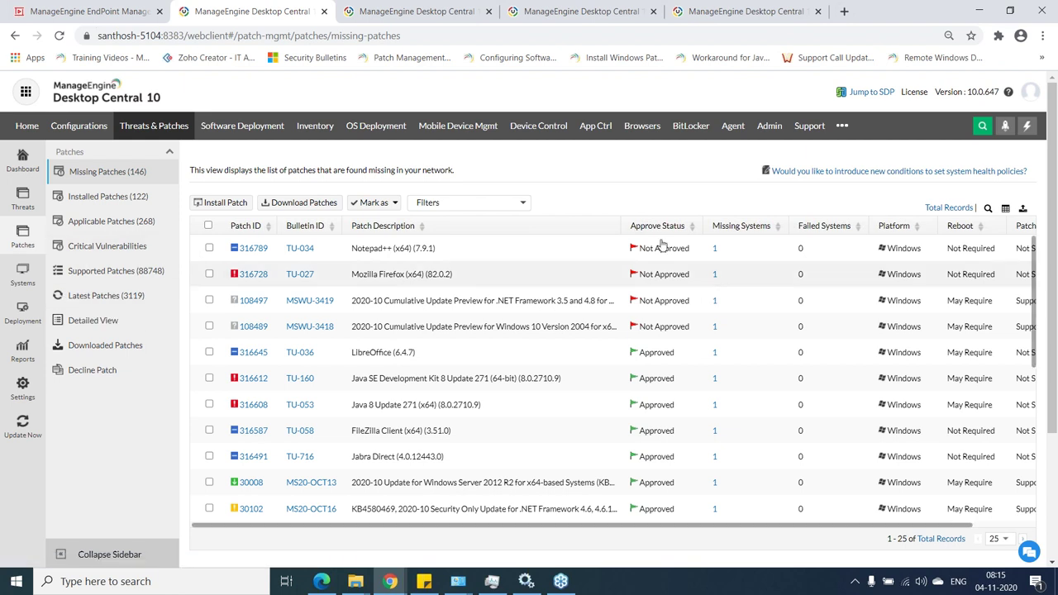
Switch to the ManageEngine presentation in Zoho Show and start the slide show from the Responding to Known vulnerabilities slide
left_click(90, 9)
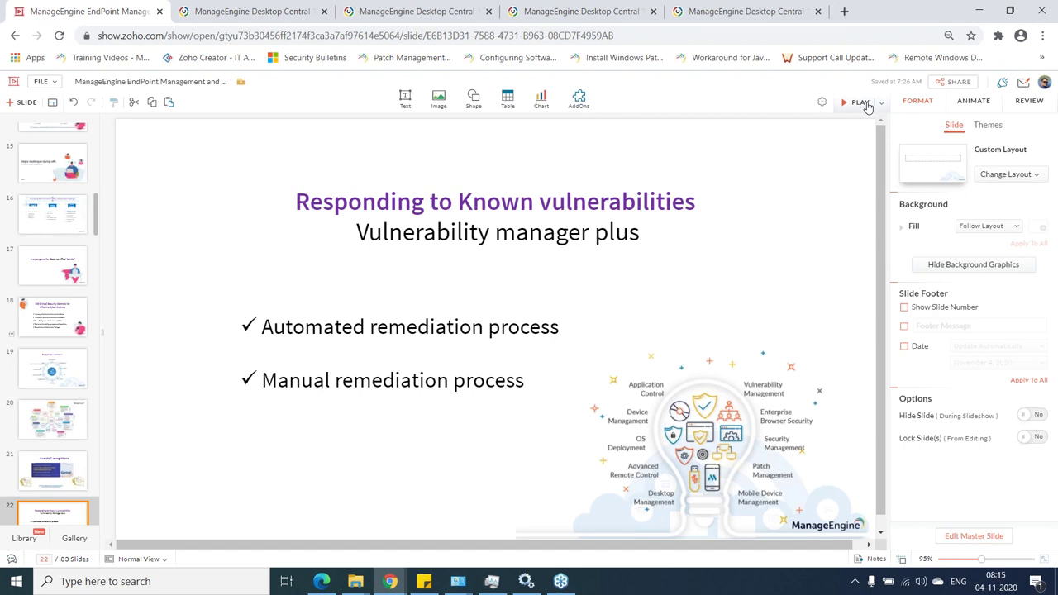
left_click(854, 105)
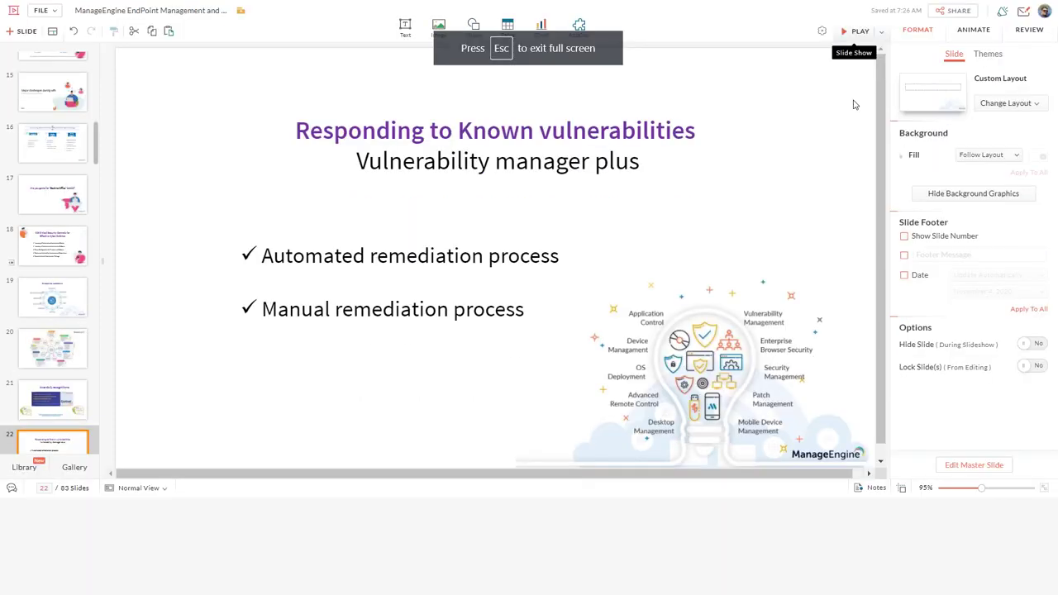
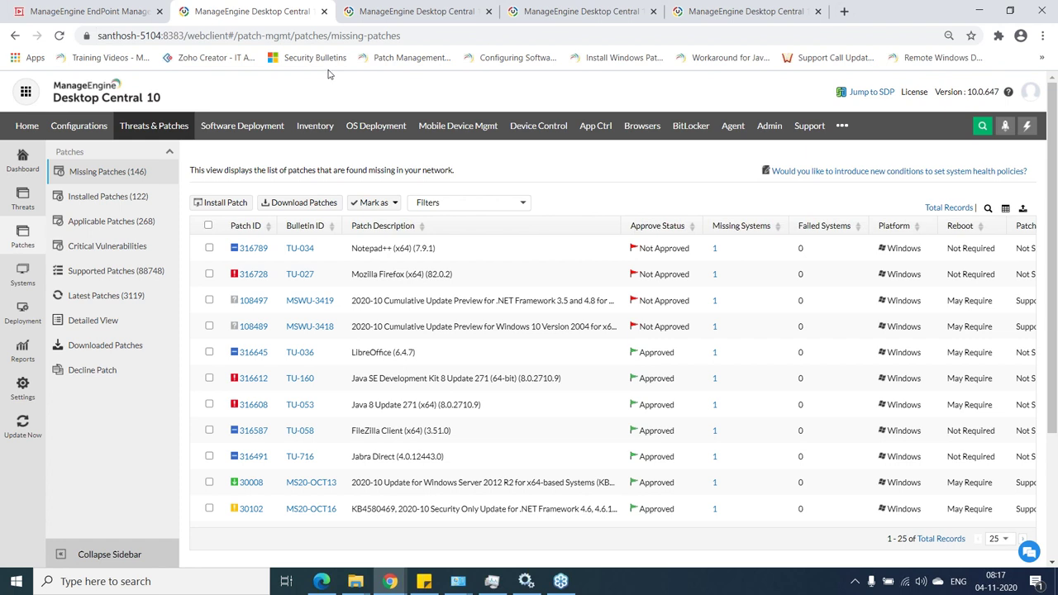
Open the Software Deployment templates and search the application names for "chrome"
left_click(241, 128)
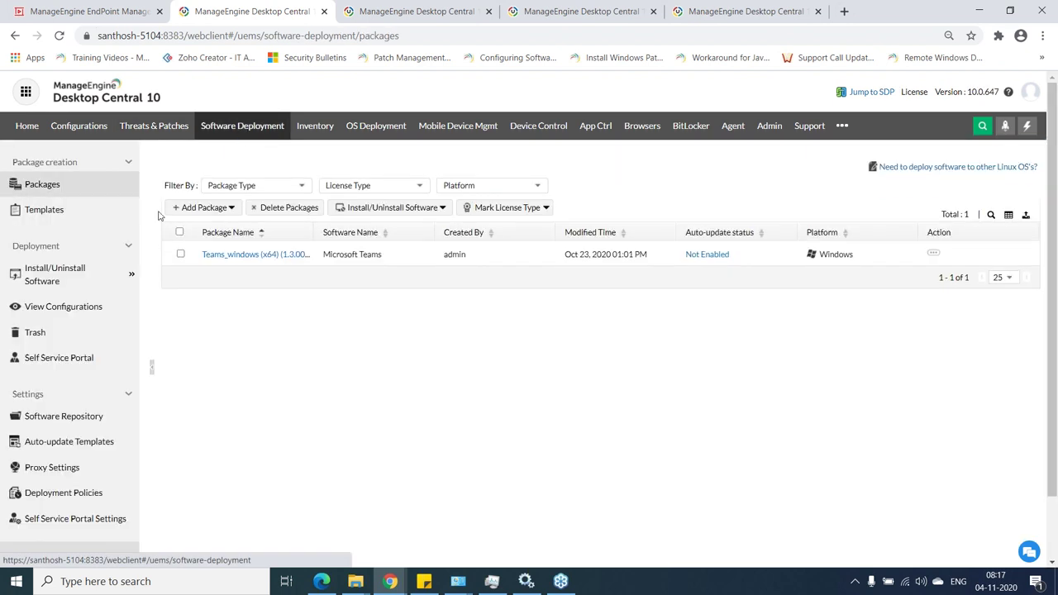
left_click(45, 212)
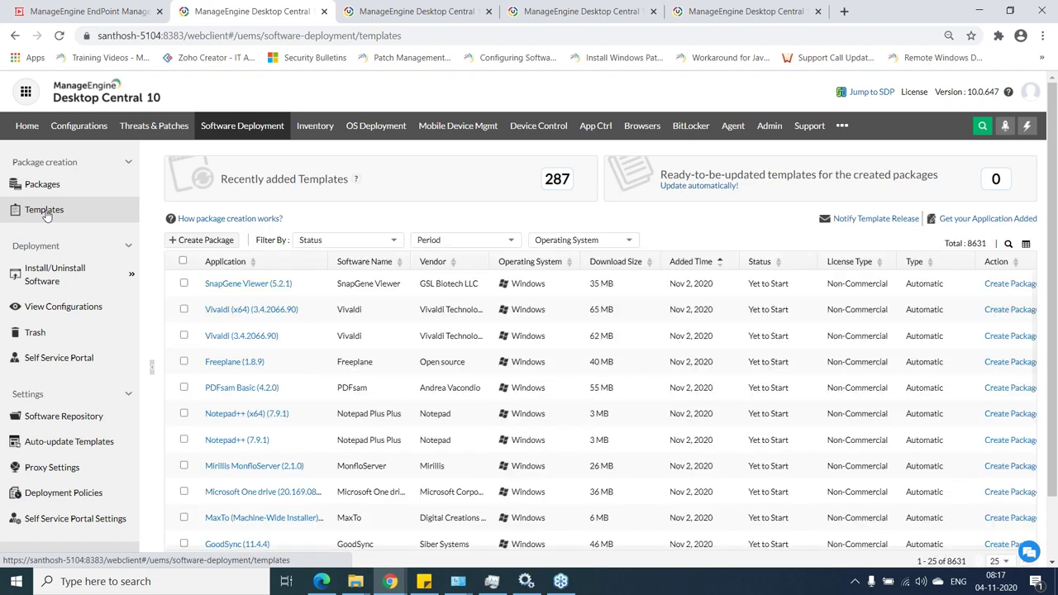
left_click(201, 239)
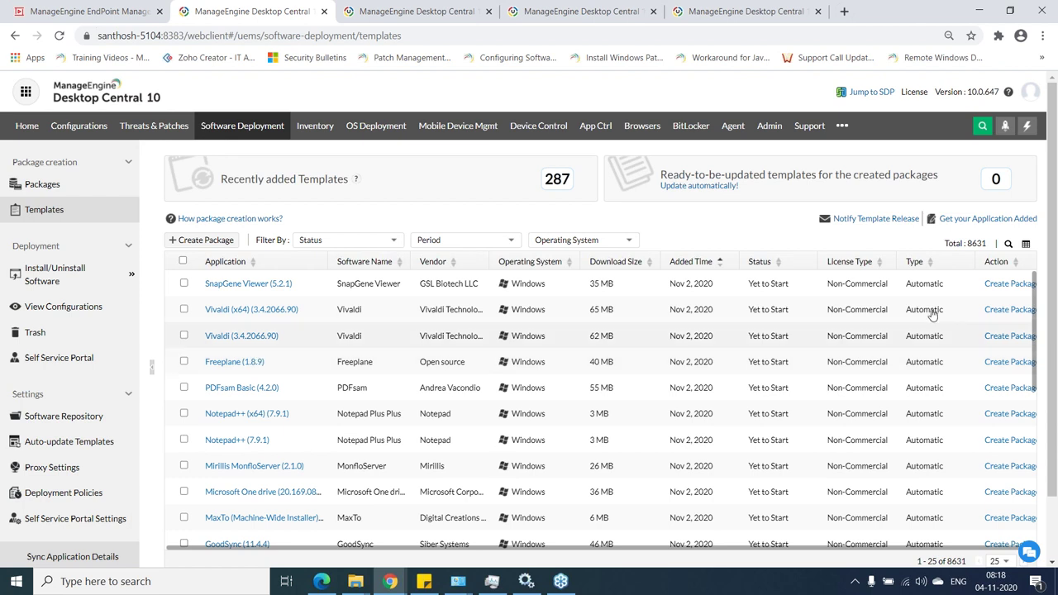
left_click(1008, 245)
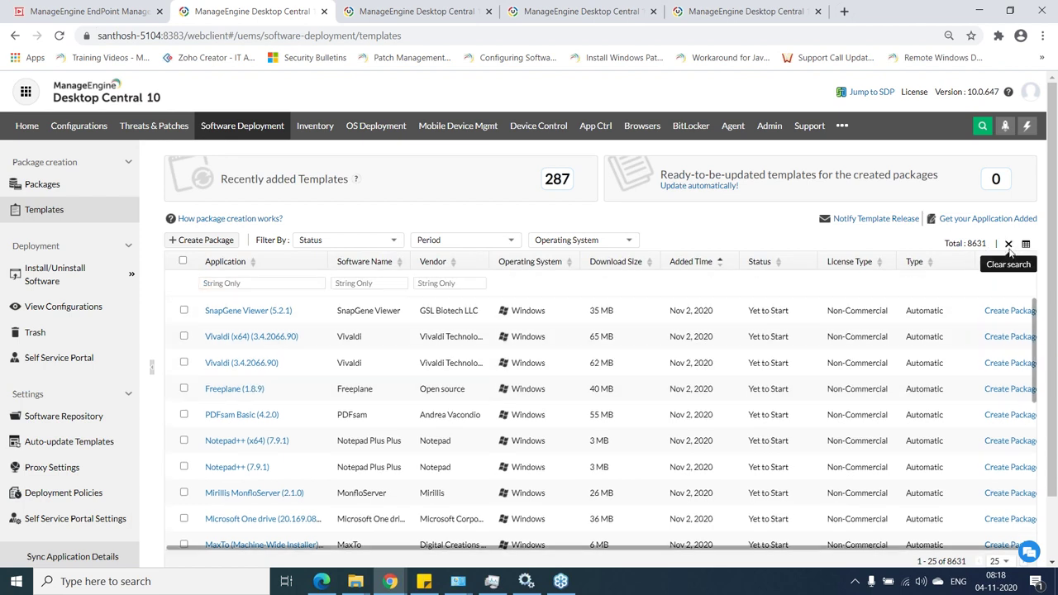
left_click(305, 287)
type("chrome")
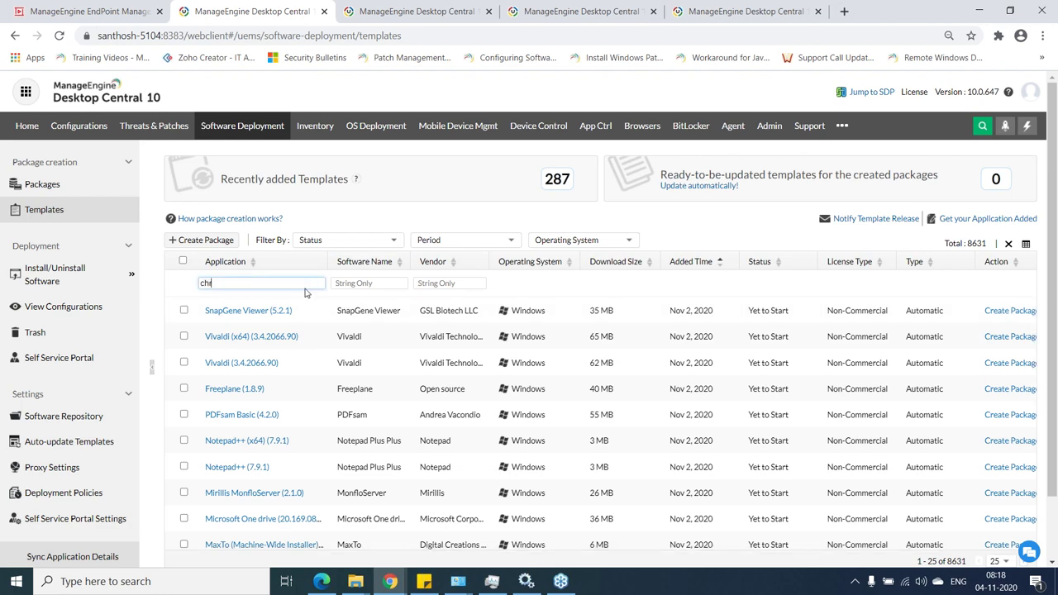
Create a package from the Windows Google Chrome (x64) template with automatic updates enabled, and hide the creation progress
left_click(184, 337)
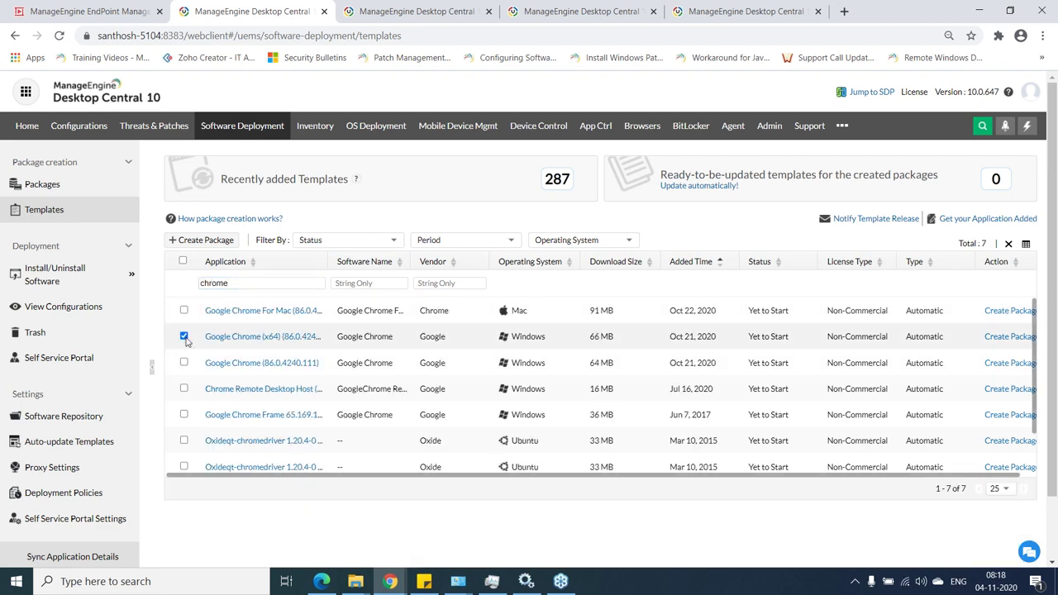
left_click(204, 239)
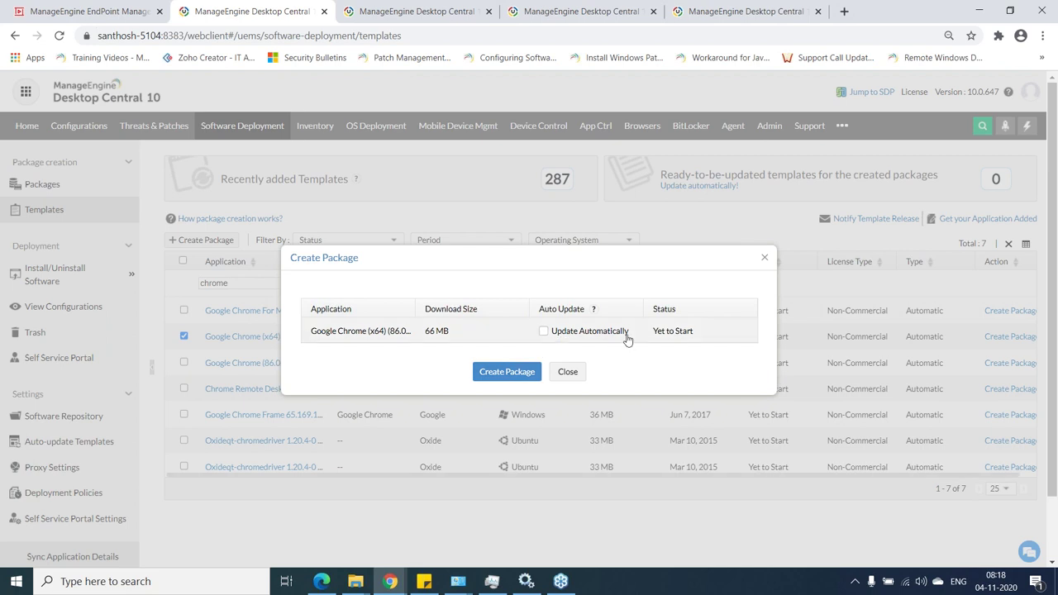
left_click(544, 332)
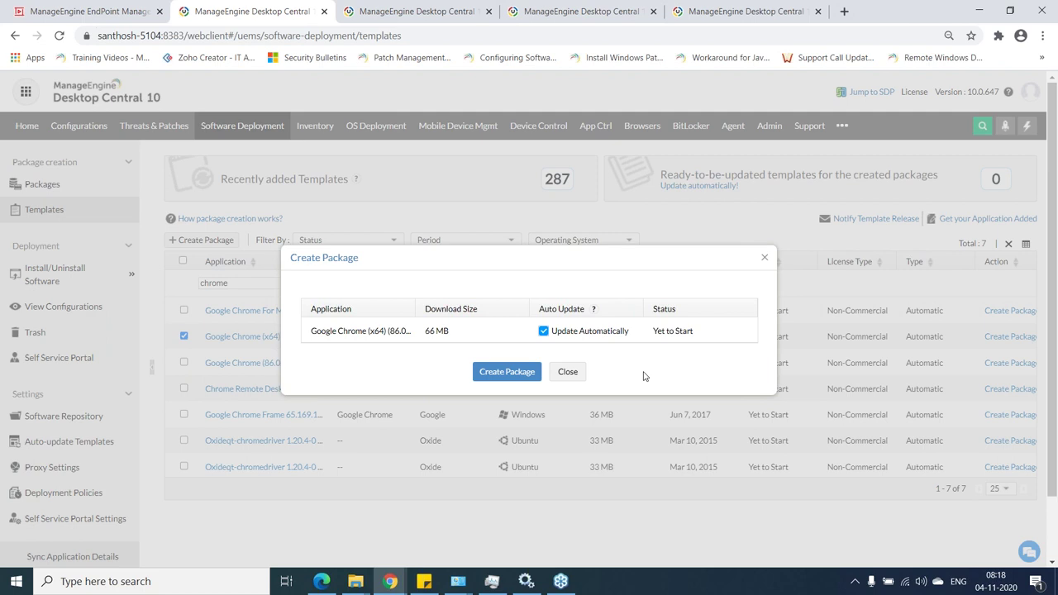
left_click(502, 377)
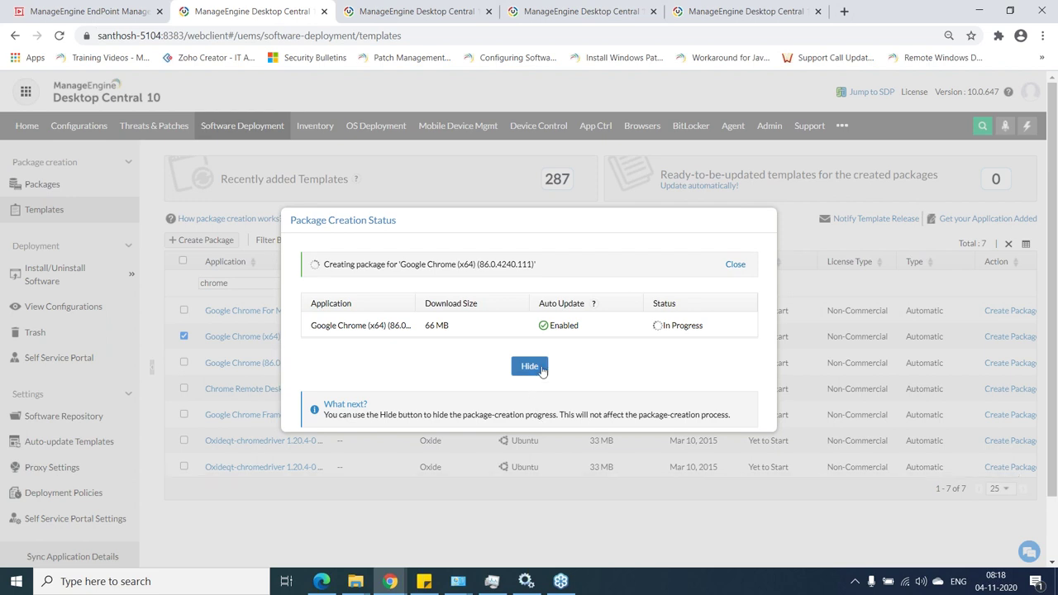
left_click(542, 366)
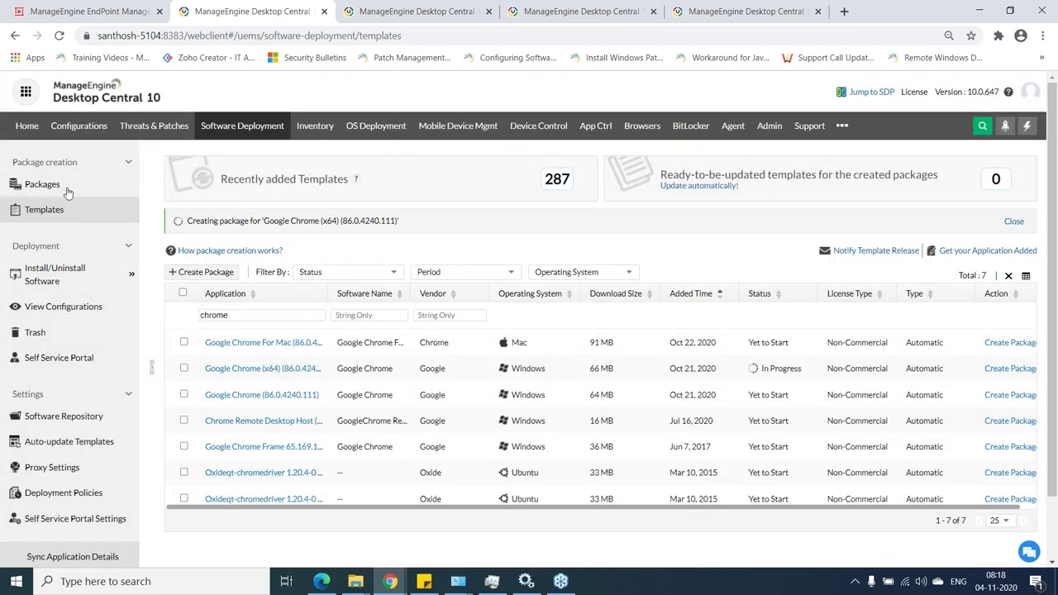
Clear the template search and view the list of created packages
left_click(1005, 291)
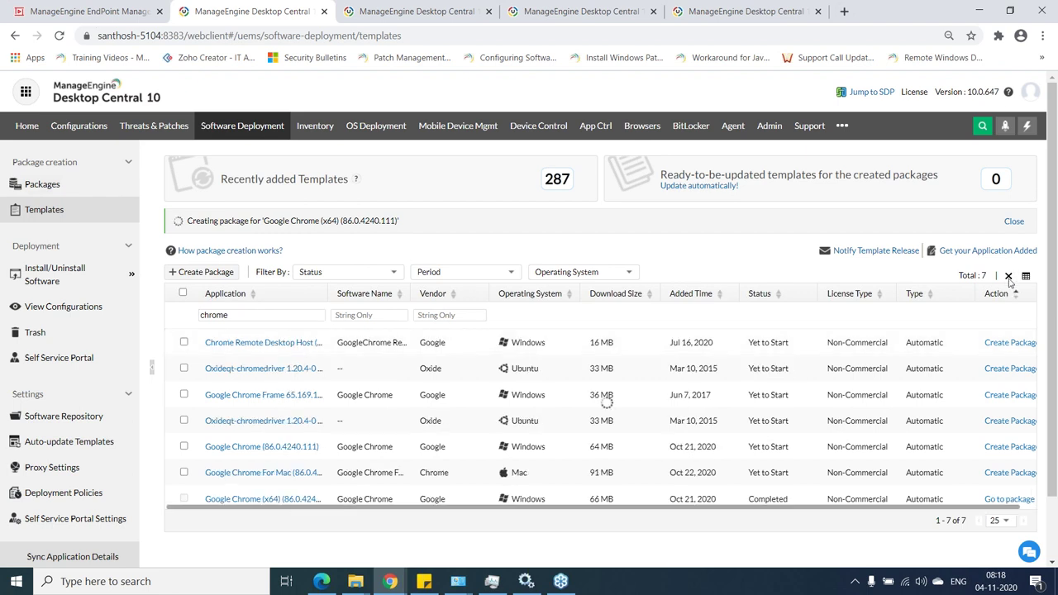
left_click(1009, 276)
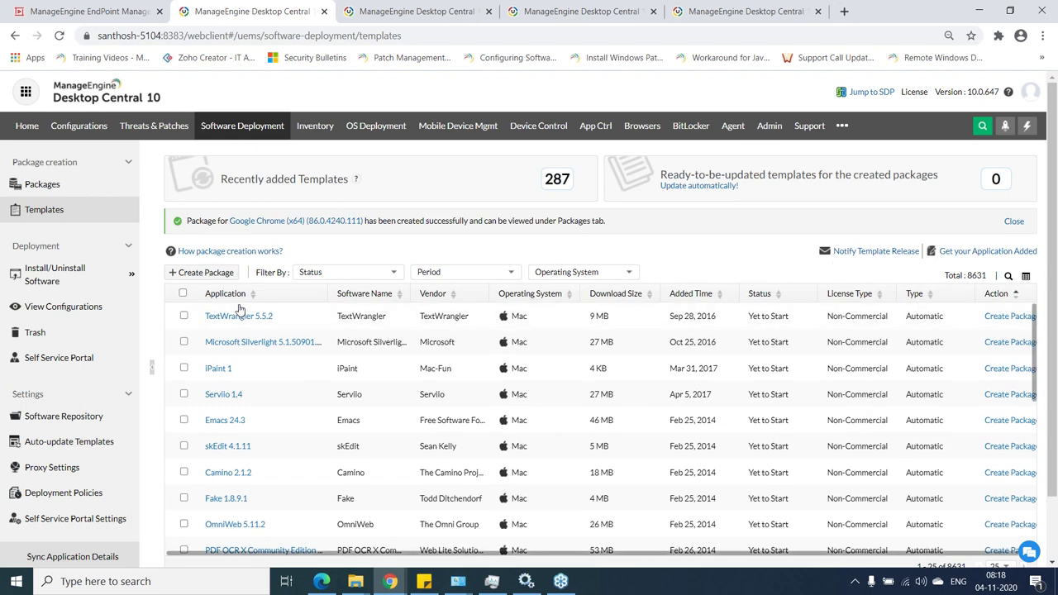
left_click(64, 189)
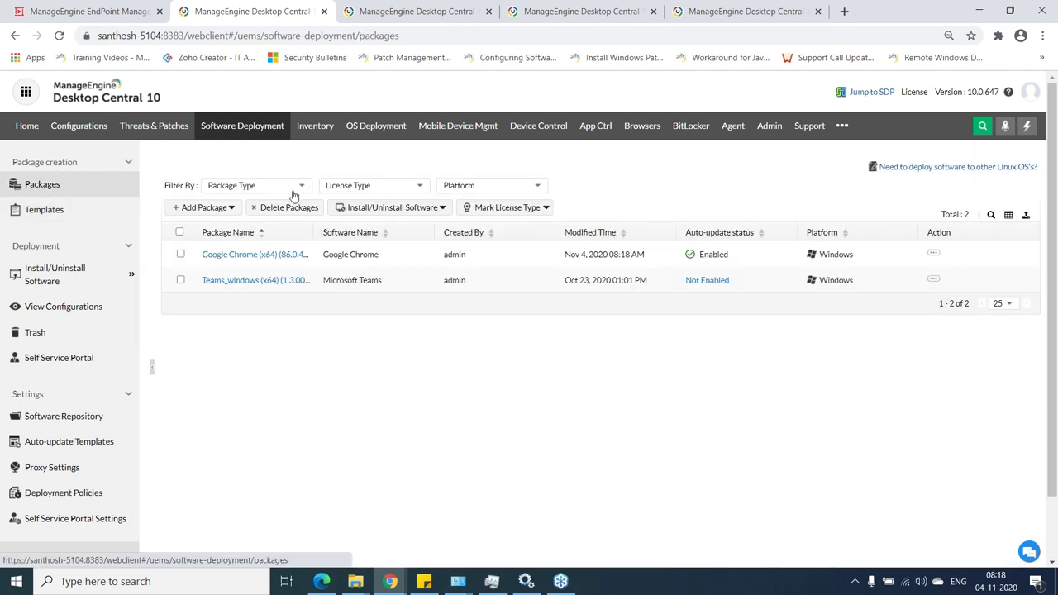
Start adding a Windows package and name it "office 365"
left_click(229, 211)
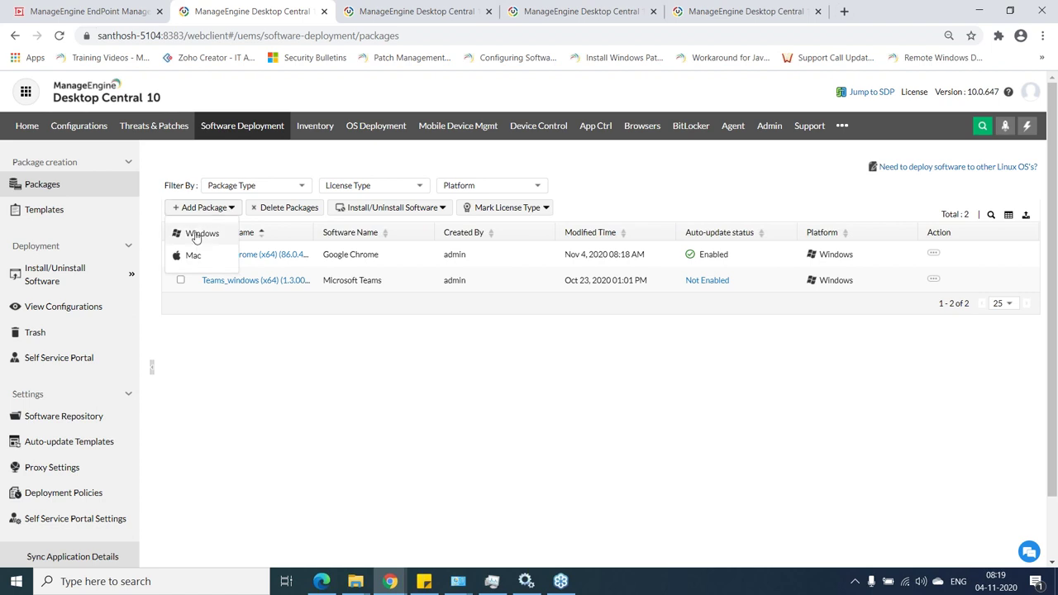
left_click(198, 232)
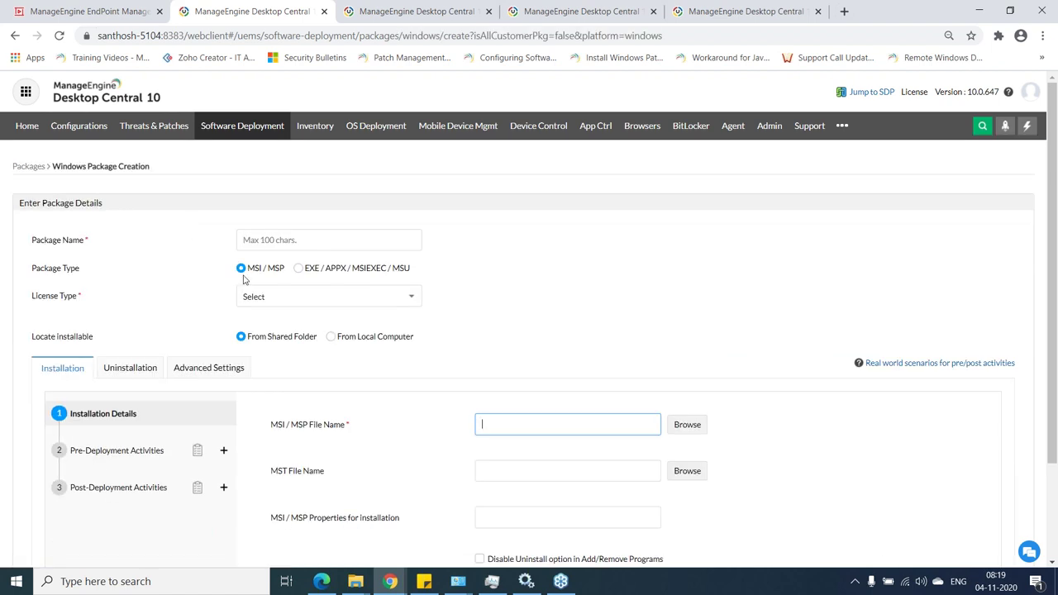
left_click(289, 239)
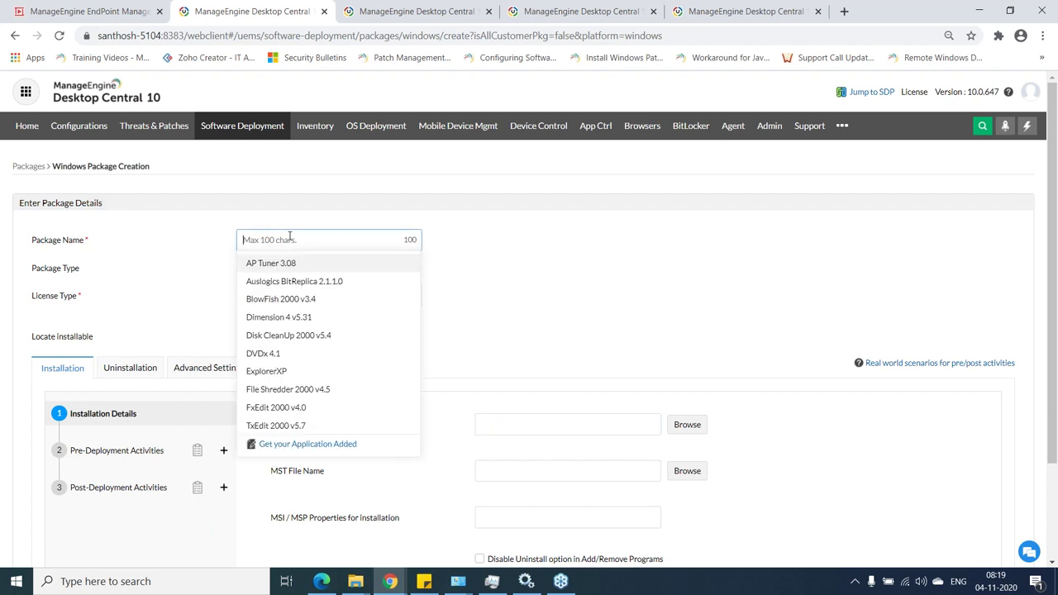
type("office 365")
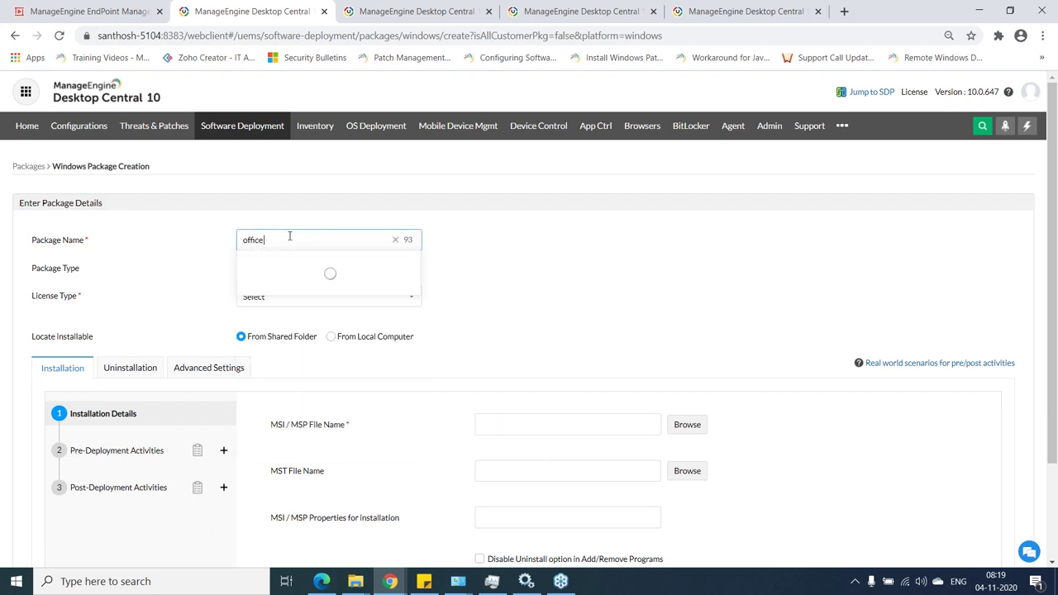
left_click(734, 264)
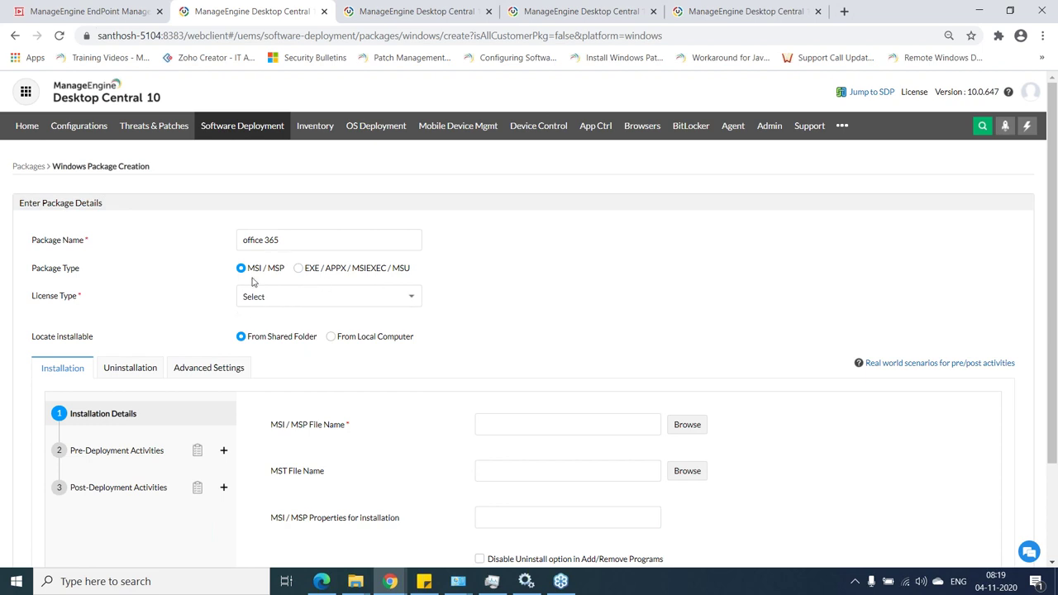
Set the package type to EXE / APPX / MSIEXEC / MSU, the license type to Commercial and the installable's location to the local computer
left_click(299, 269)
left_click(326, 297)
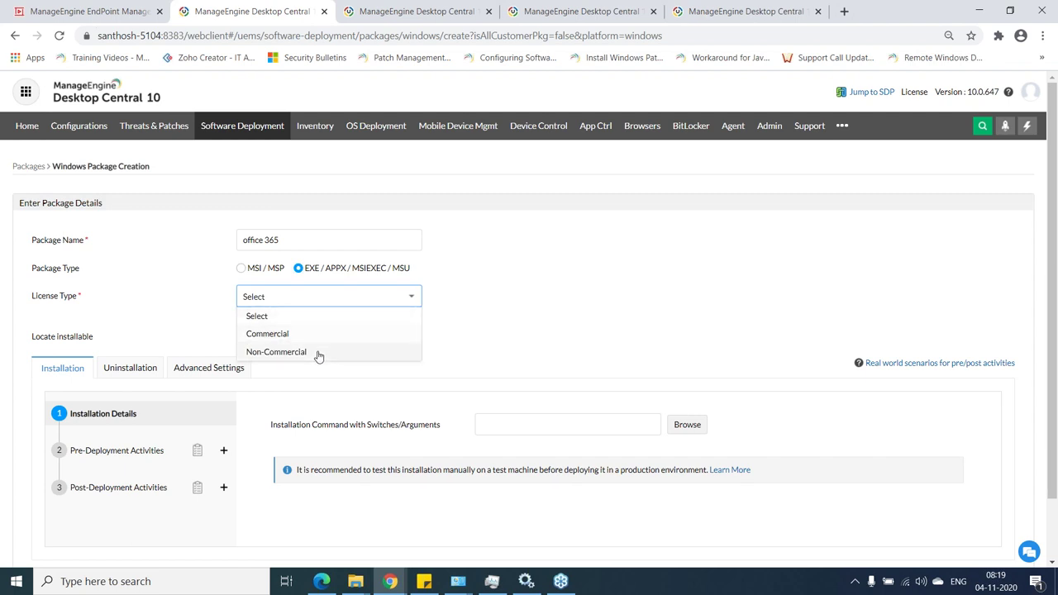
left_click(319, 334)
scroll(288, 305, "down", 1)
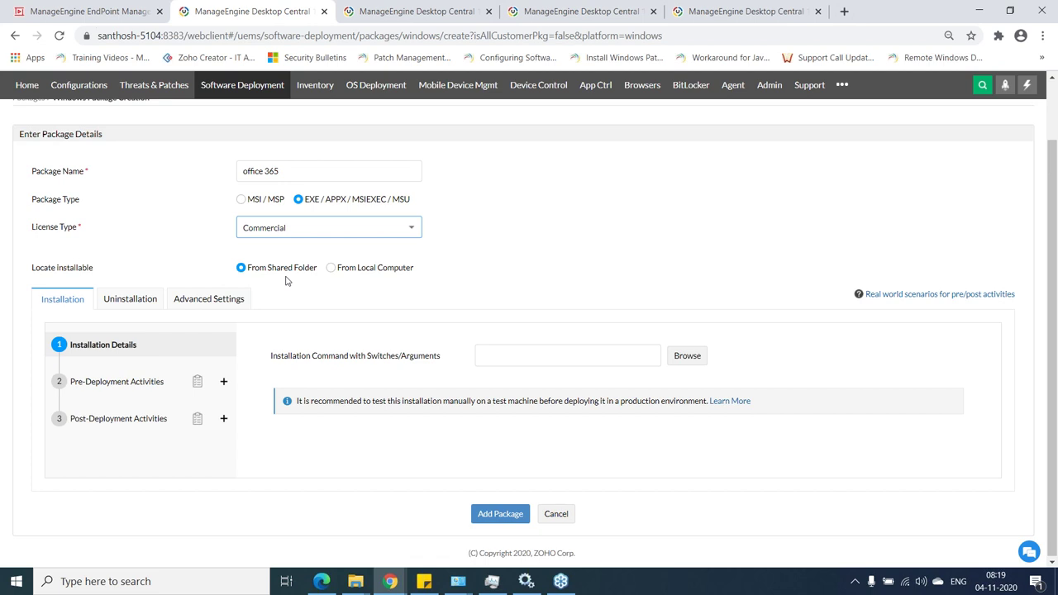
left_click(330, 269)
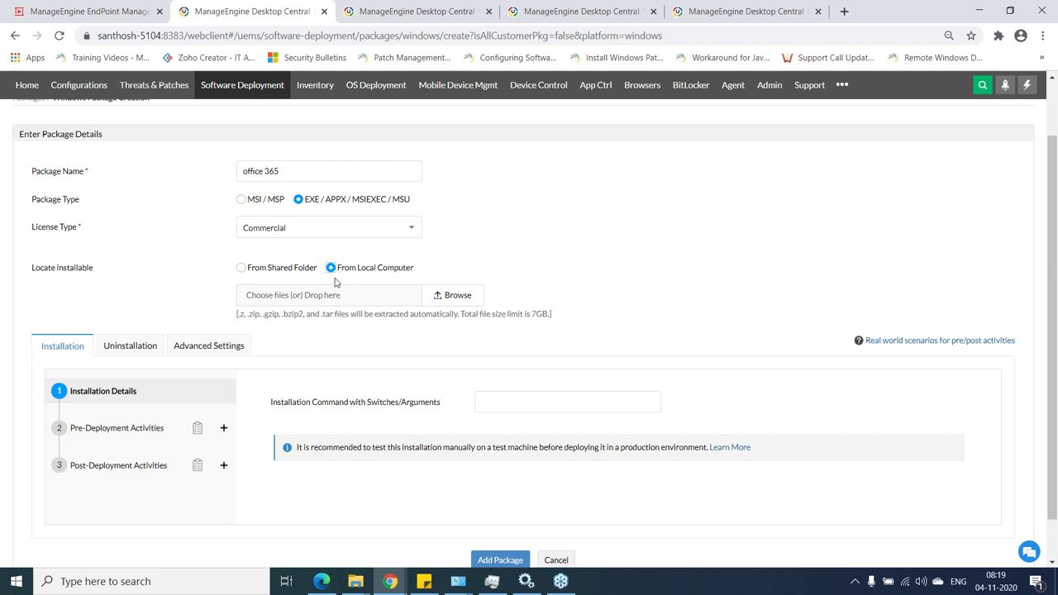
scroll(337, 283, "down", 1)
left_click(536, 350)
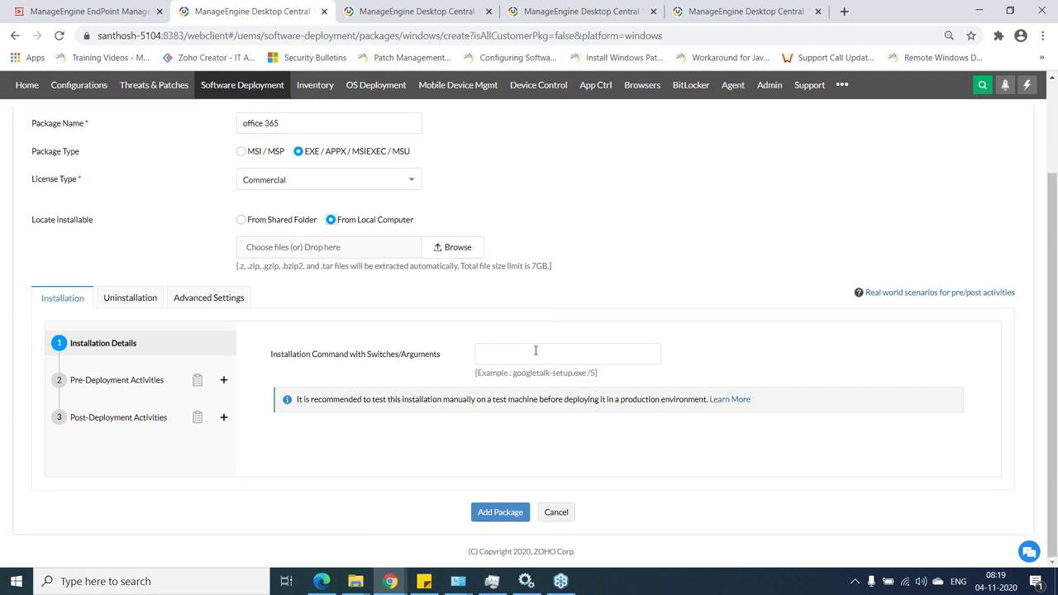
left_click(593, 238)
Add Uninstall Software to the package's pre-deployment activities
left_click(142, 382)
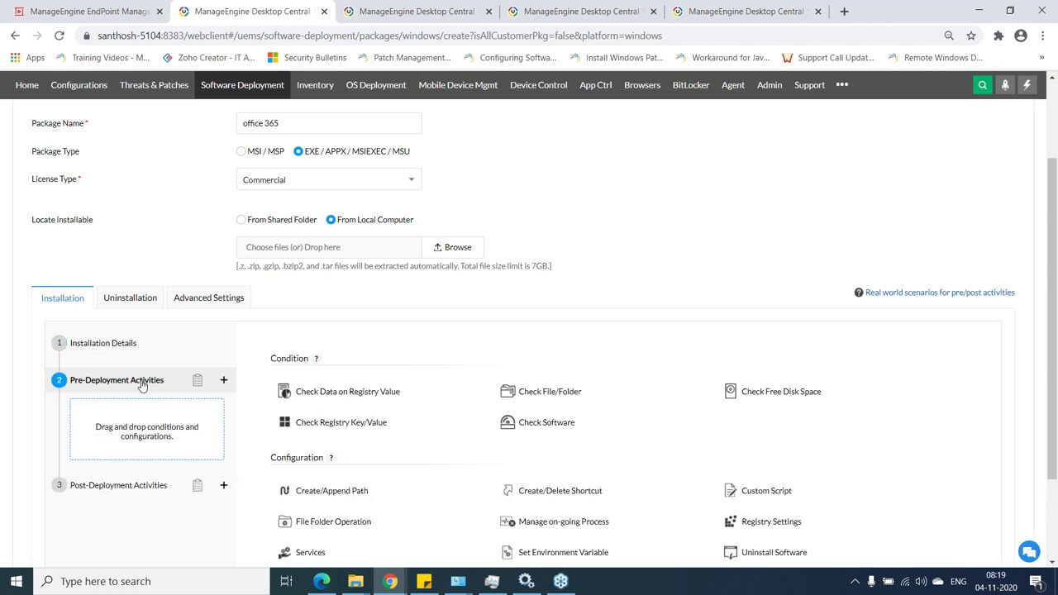
scroll(545, 331, "down", 2)
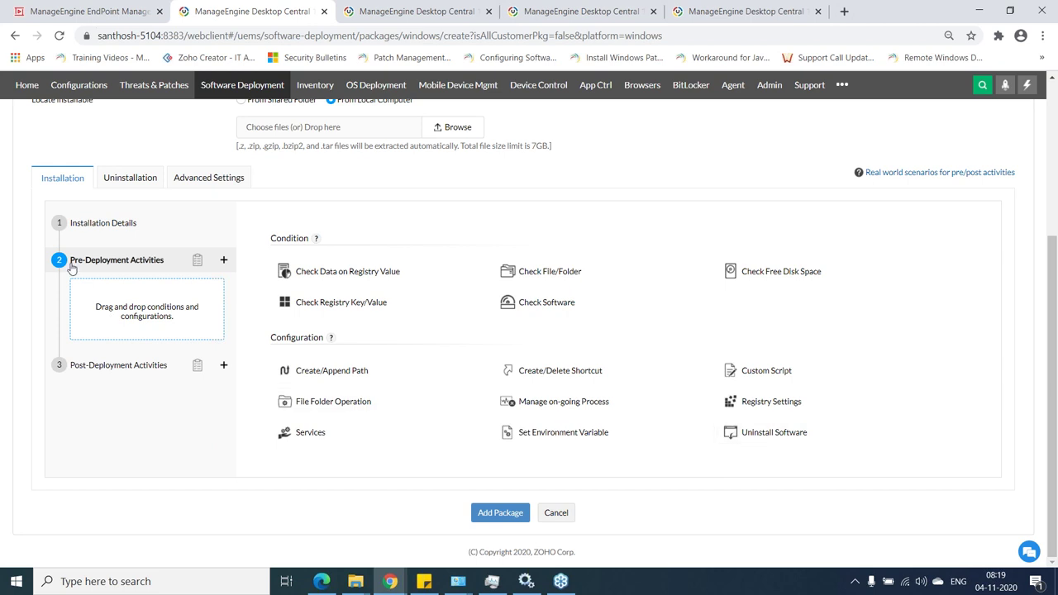
left_click_drag(72, 269, 124, 319)
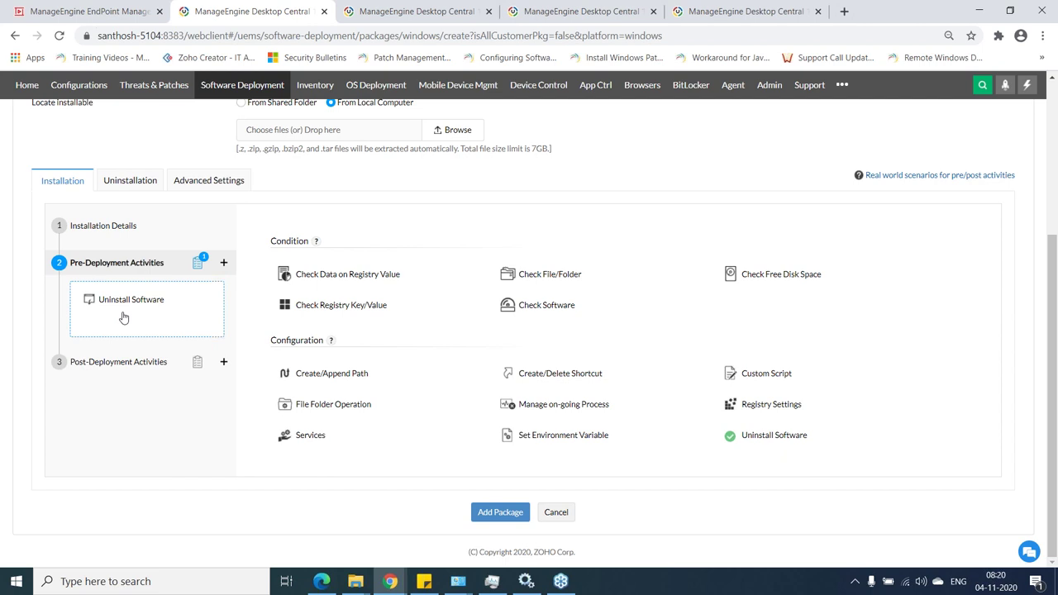
View the available post-deployment activities, and leave the package form unsaved to return to the packages list
left_click(89, 358)
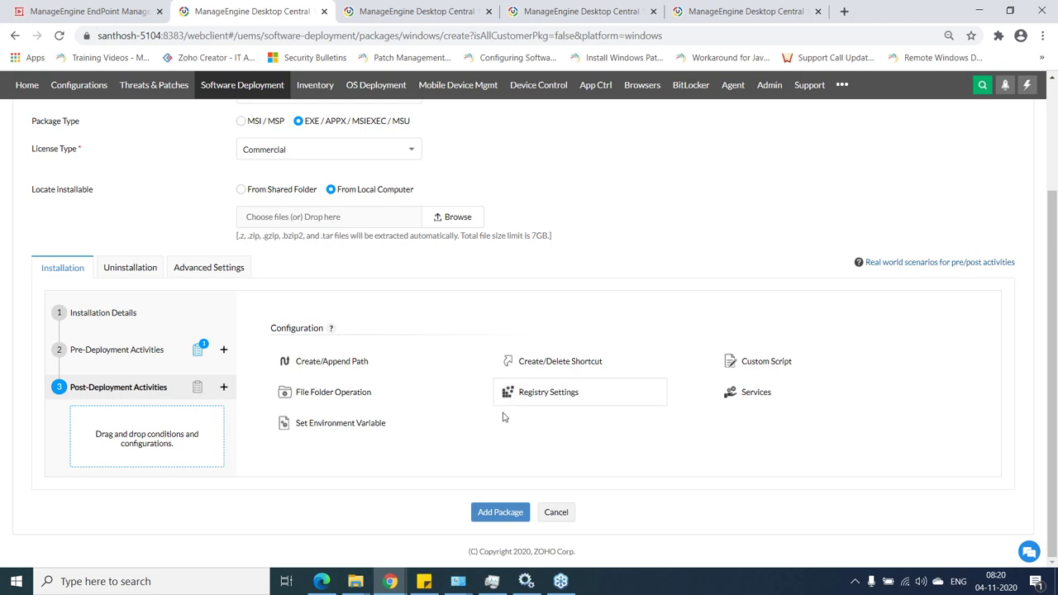
scroll(482, 395, "up", 3)
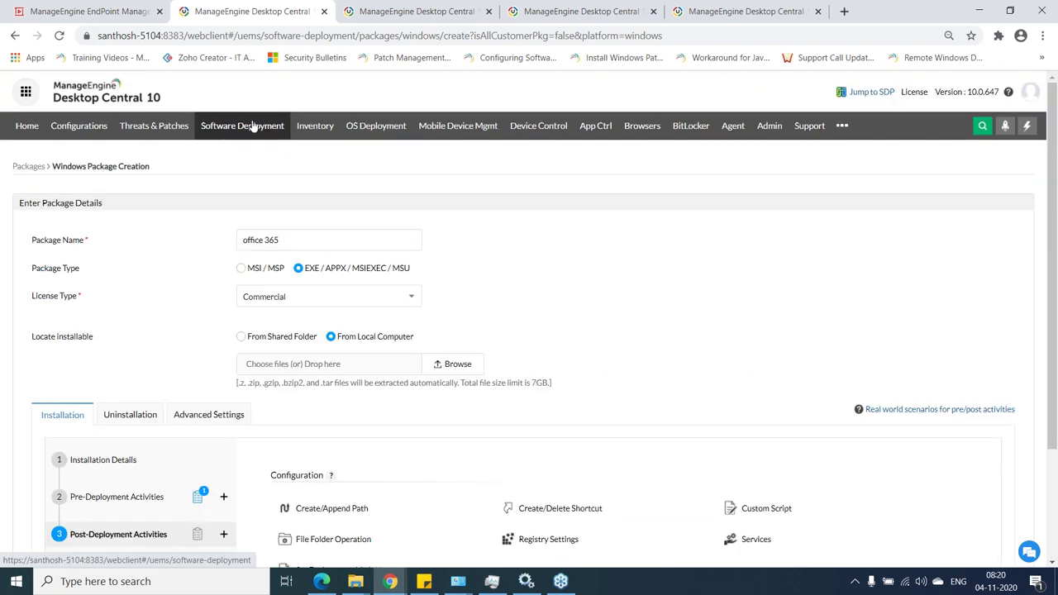
left_click(253, 124)
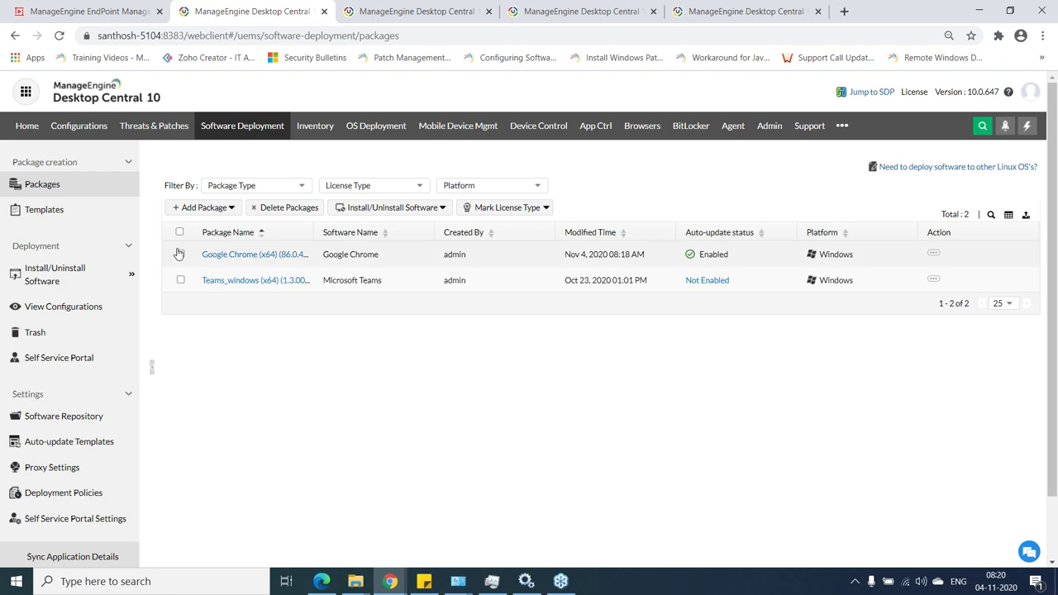
Select the Google Chrome (x64) package and start a Windows computer configuration for installing or uninstalling software
left_click(451, 208)
left_click(530, 354)
left_click(181, 254)
left_click(404, 206)
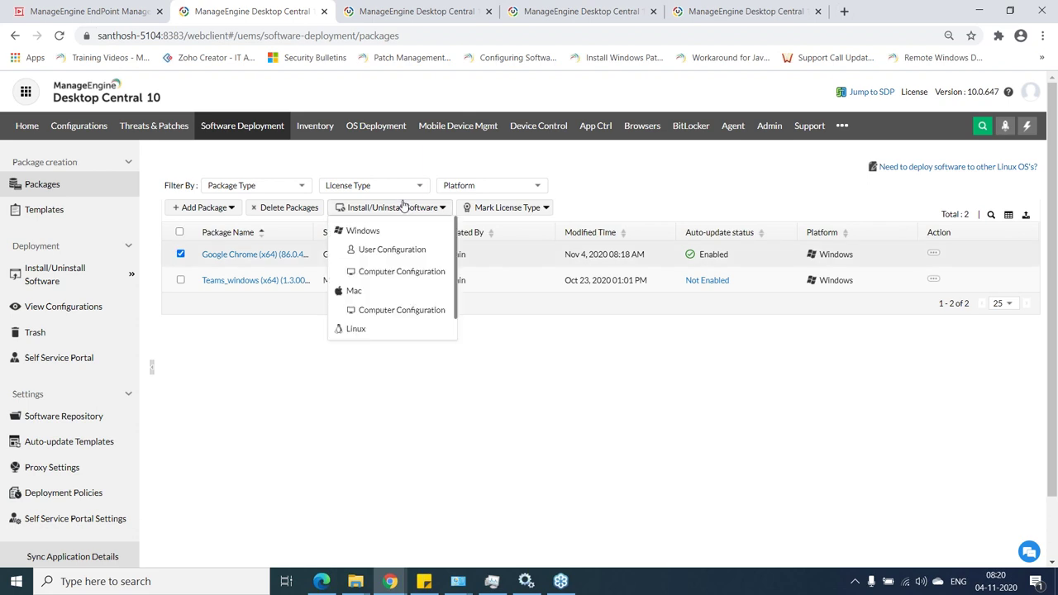
left_click(403, 276)
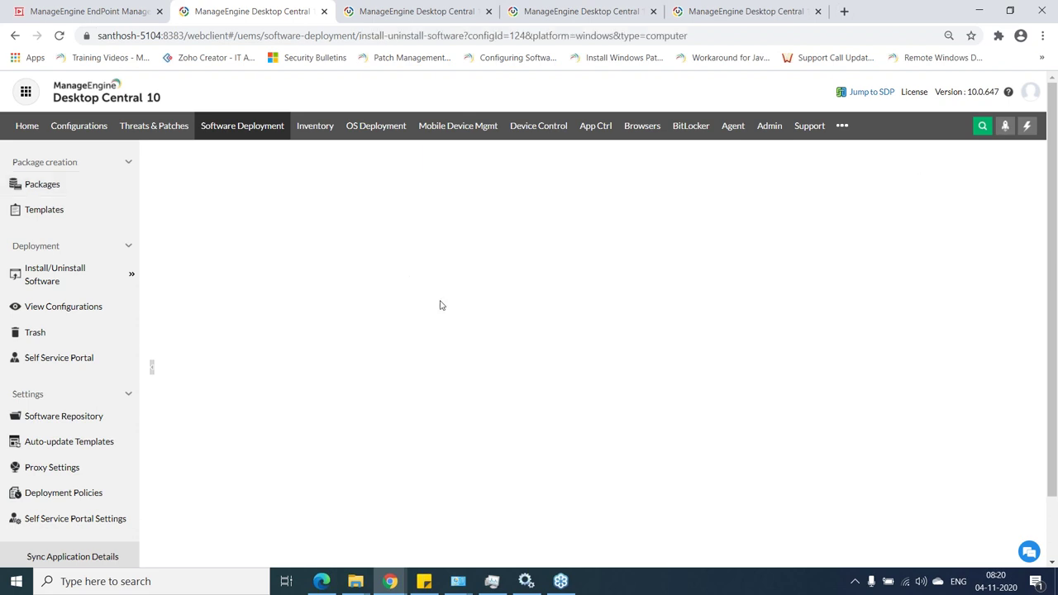
View the software configurations list, the Install/Uninstall Software platform options and the Self Service Portal's published groups
left_click(66, 311)
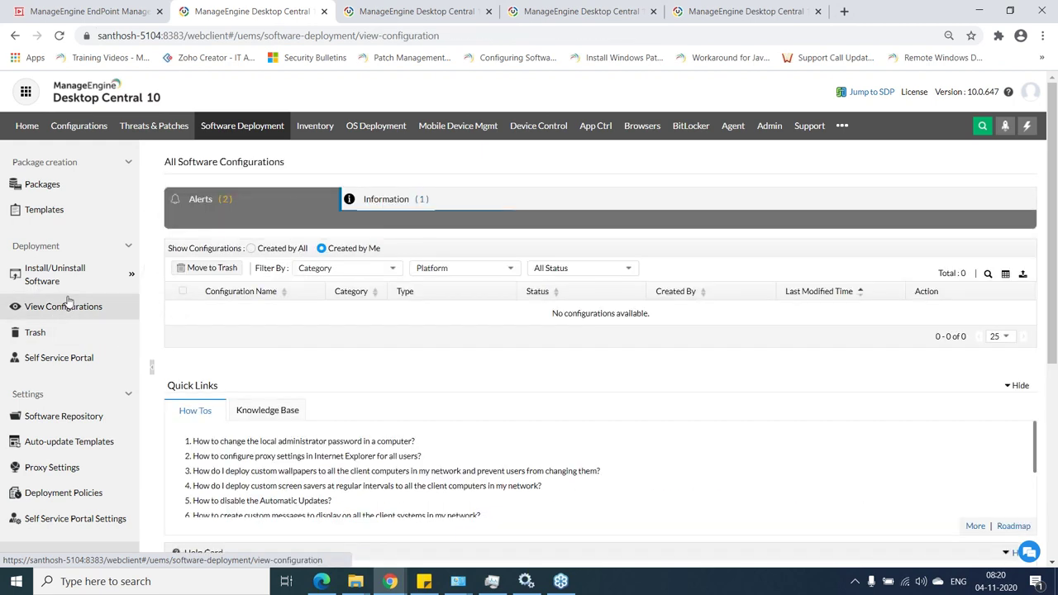
mouse_move(72, 289)
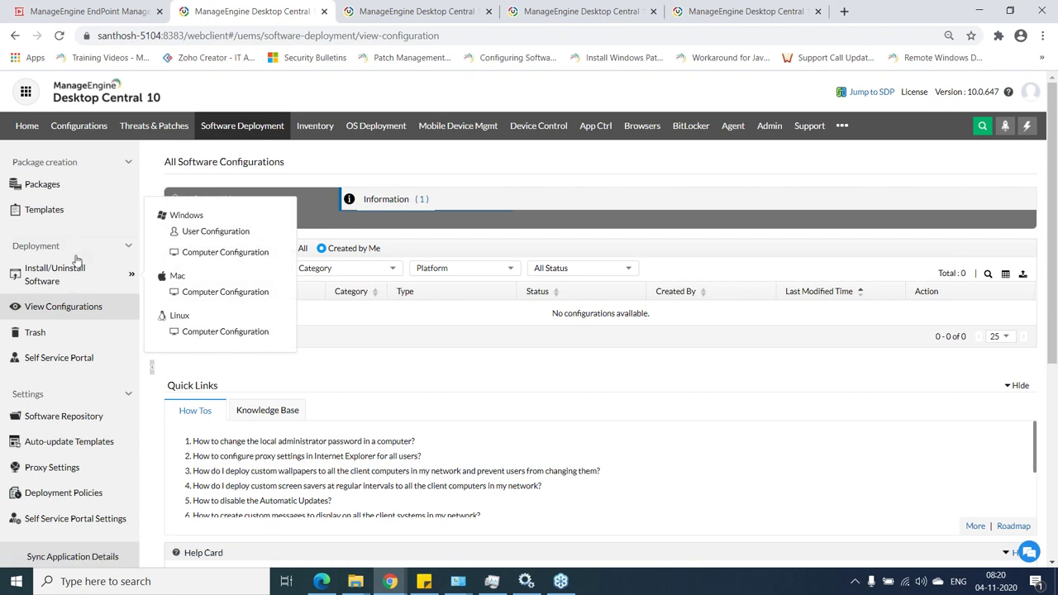
left_click(77, 366)
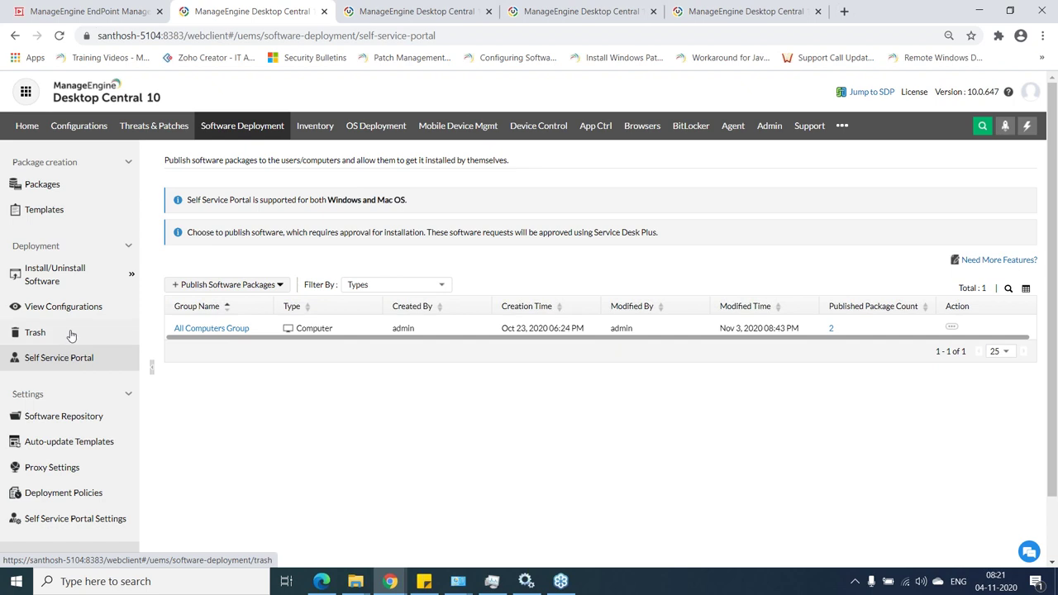
scroll(68, 333, "down", 1)
Open the Self Service Portal from the agent's tray icon, widen the Application Name column, refresh the software catalog and minimize the portal
left_click(855, 581)
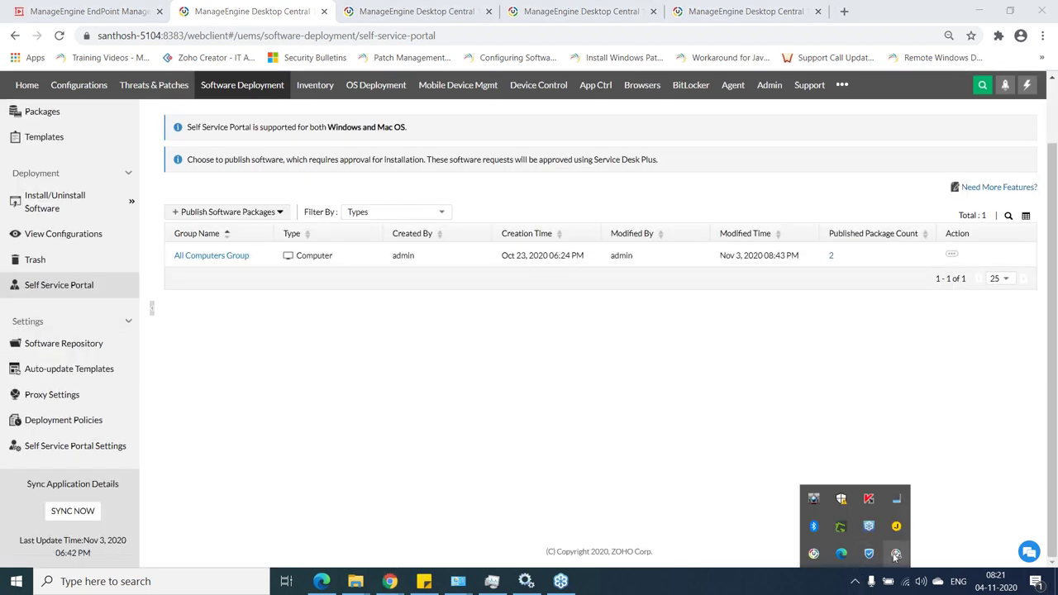
right_click(896, 553)
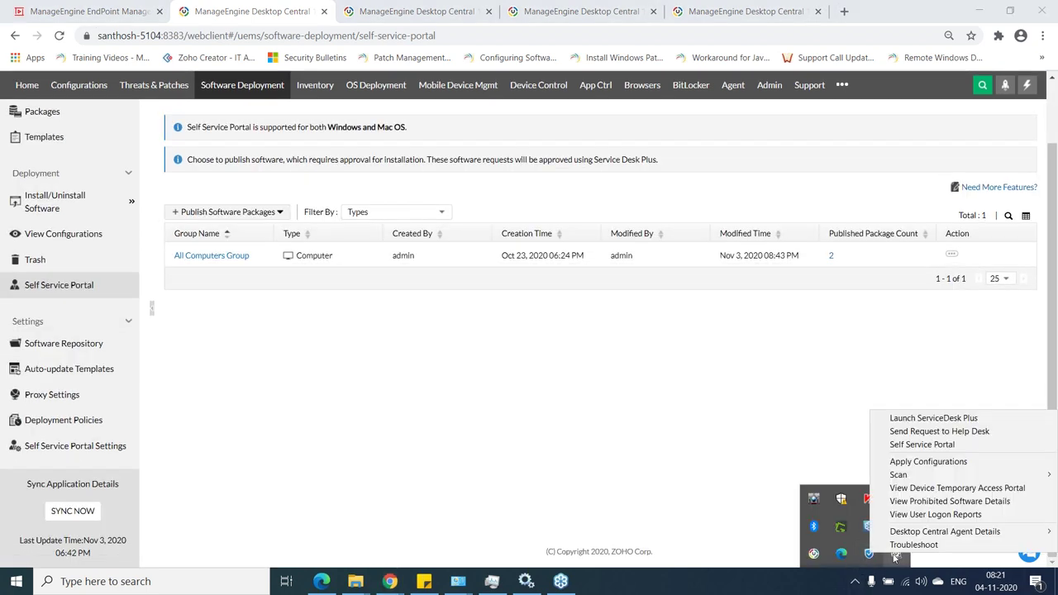
left_click(925, 445)
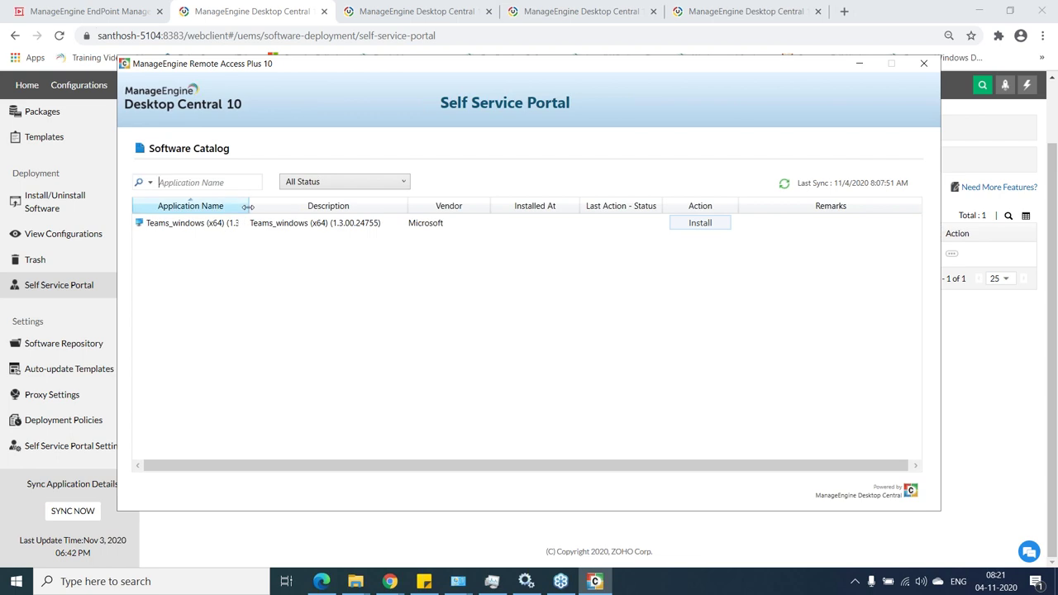
left_click_drag(249, 207, 283, 207)
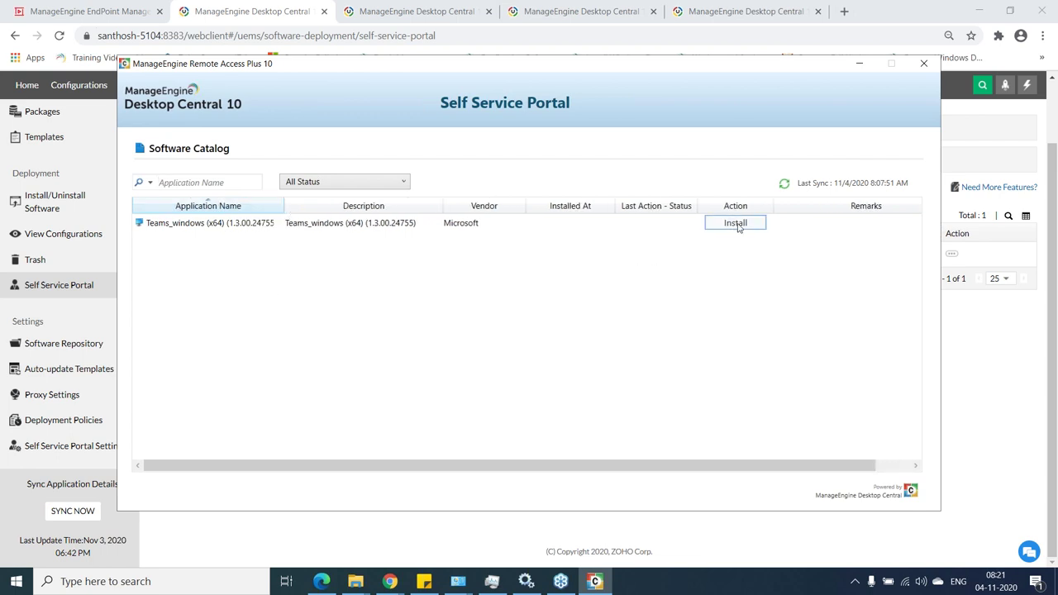
left_click(783, 184)
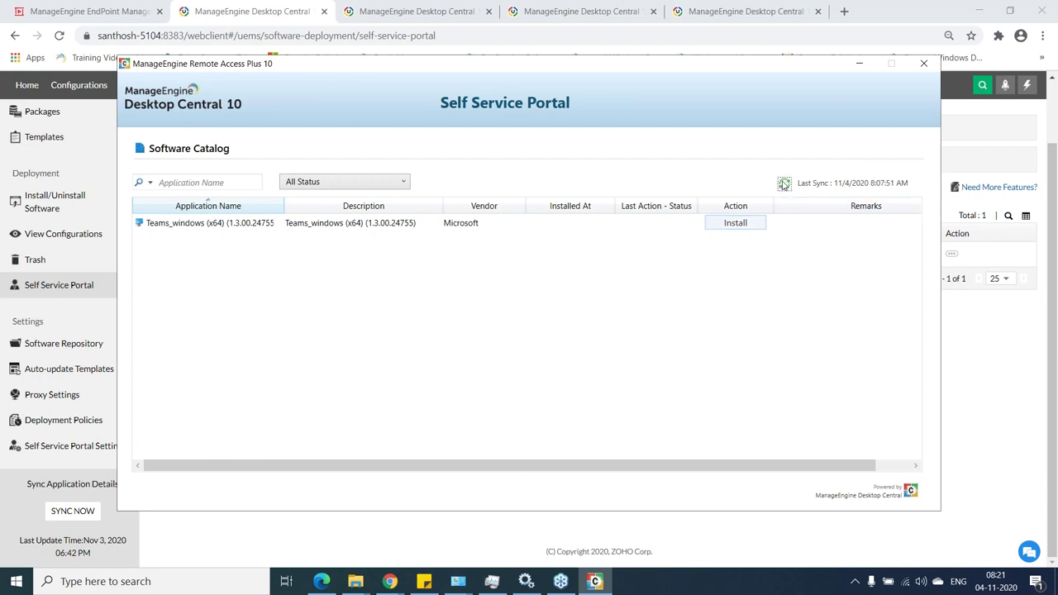
left_click(860, 66)
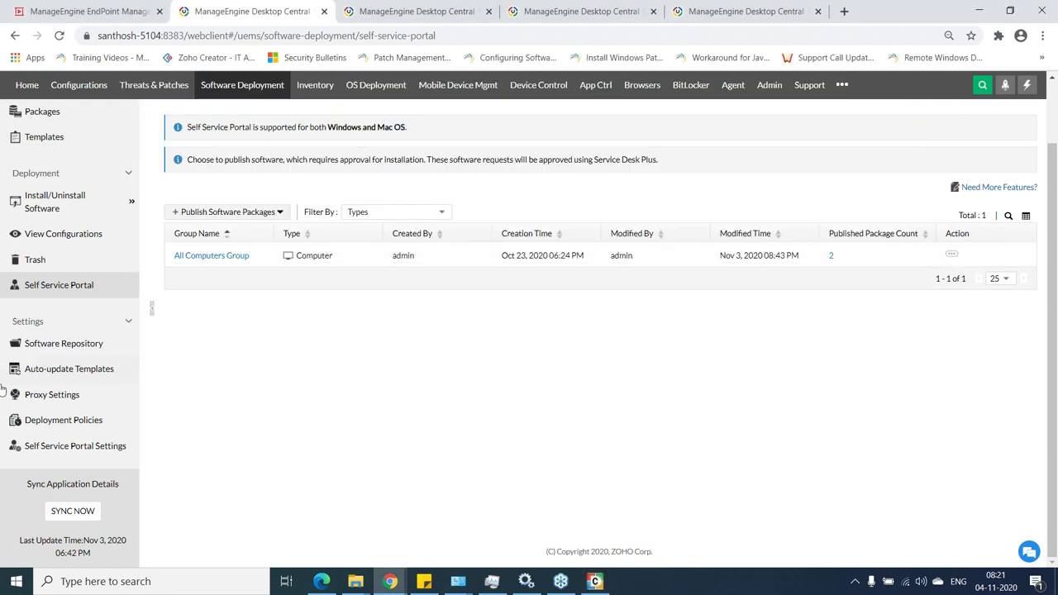
scroll(74, 302, "up", 2)
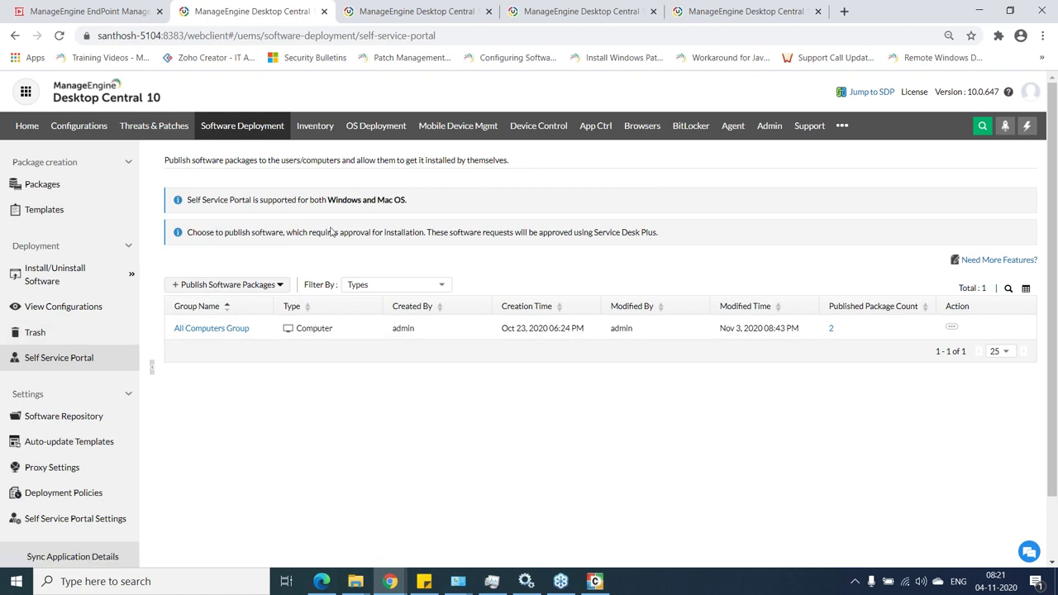
Start a new whitelist in App Ctrl's Application Groups and view the rule types available for adding applications
left_click(599, 124)
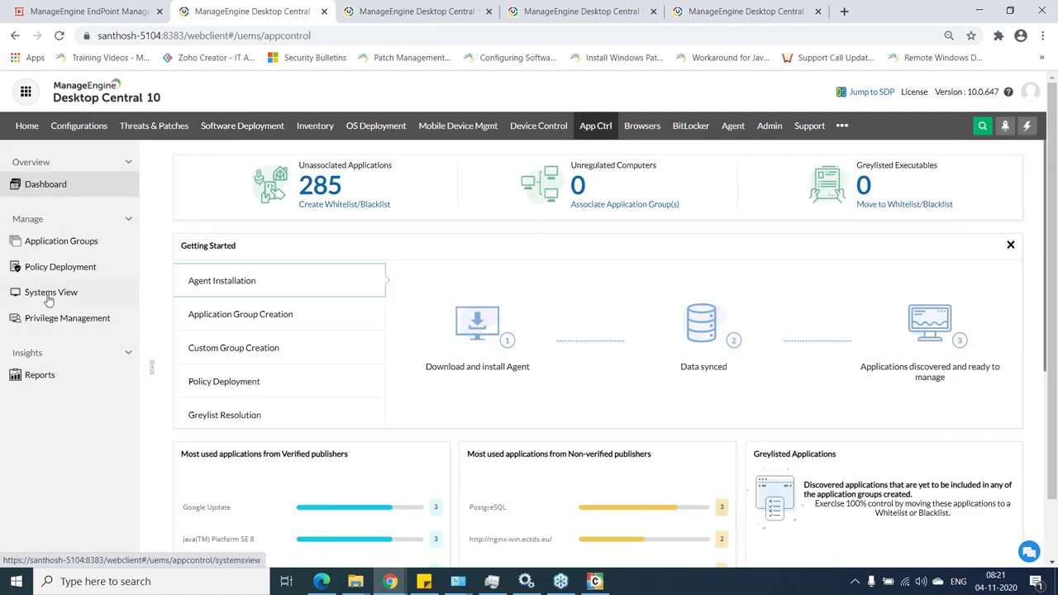
left_click(73, 248)
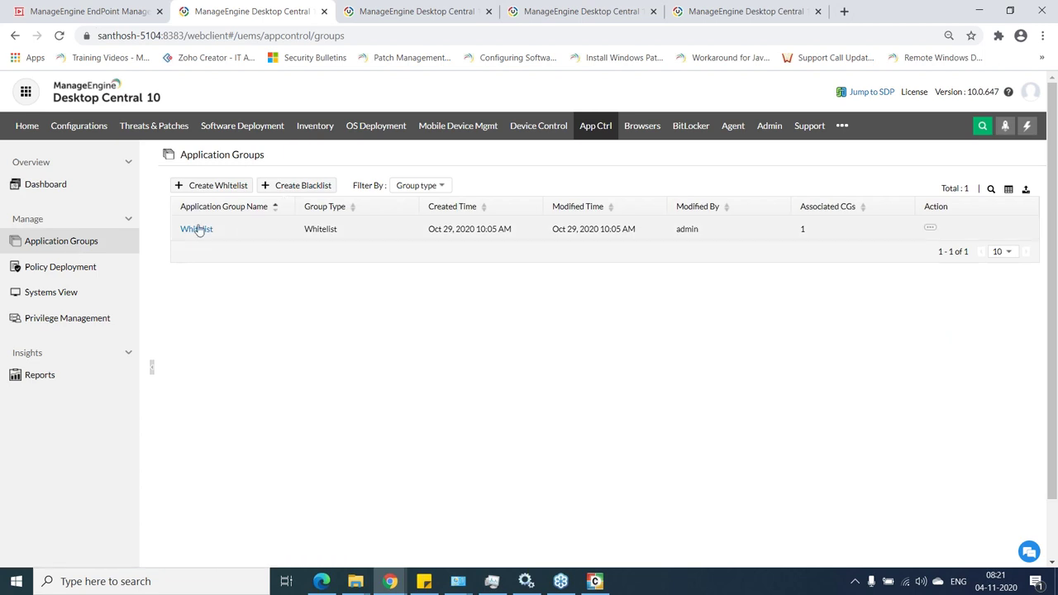
left_click(209, 185)
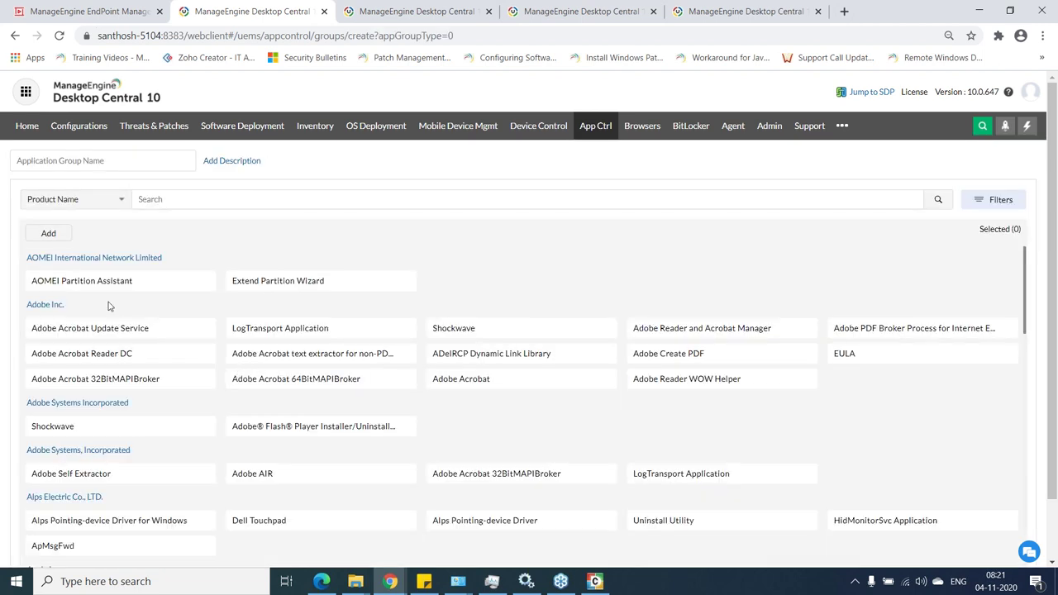
scroll(104, 281, "down", 1)
left_click(106, 204)
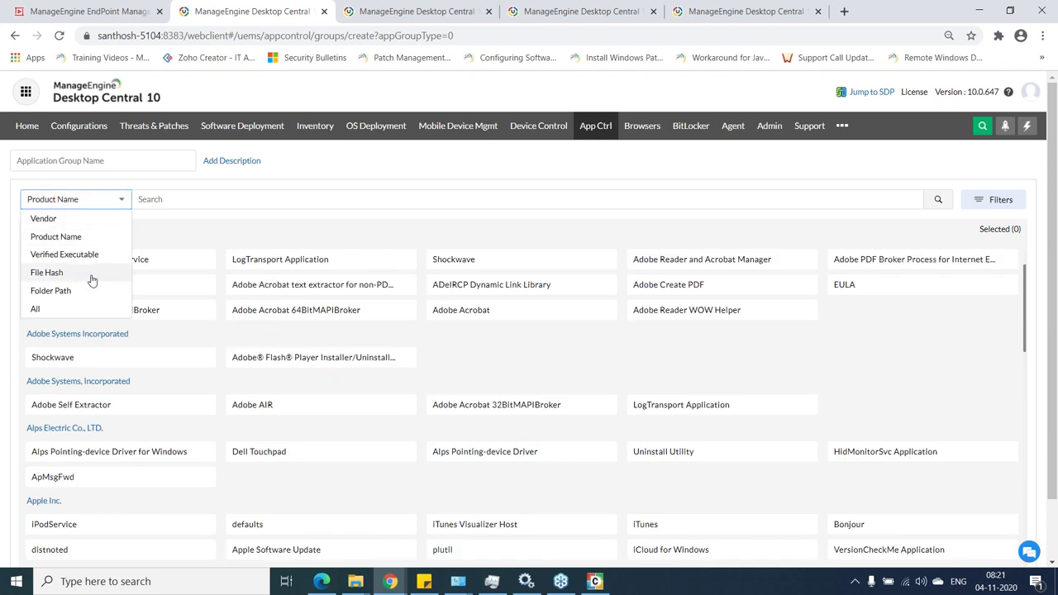
Select Alps Pointing-device Driver for Windows, Apple Software Update, defaults, iTunes Visualizer Host and plutil for the whitelist, leaving the form unsaved
left_click(223, 246)
scroll(102, 347, "down", 2)
left_click(102, 322)
left_click(297, 413)
left_click(323, 388)
left_click(486, 391)
left_click(508, 415)
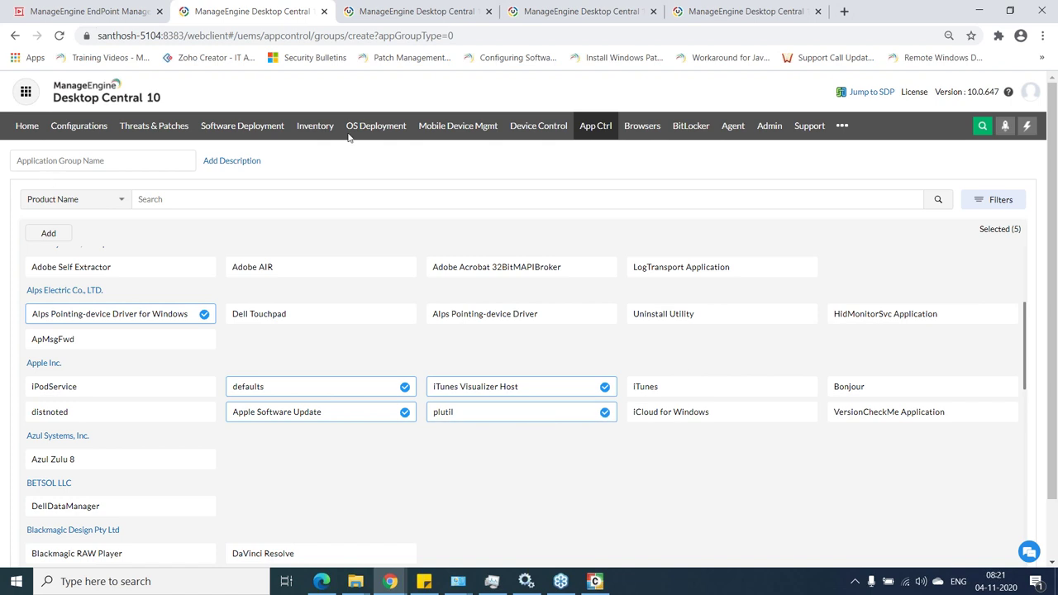
left_click(602, 127)
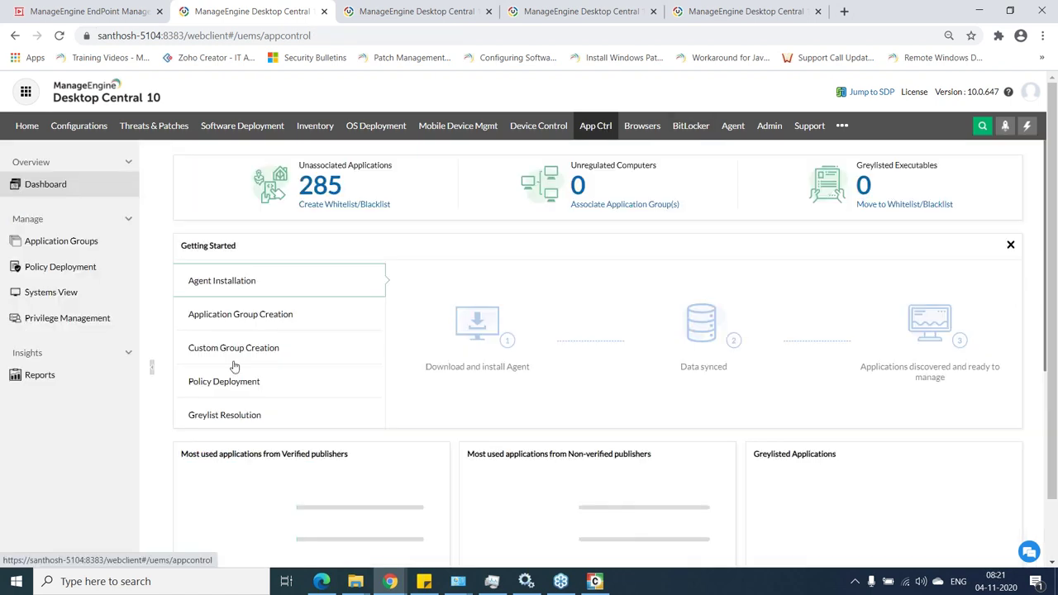
Start a policy deployment association with the custom group test 1 and the application group Whitelist
left_click(78, 273)
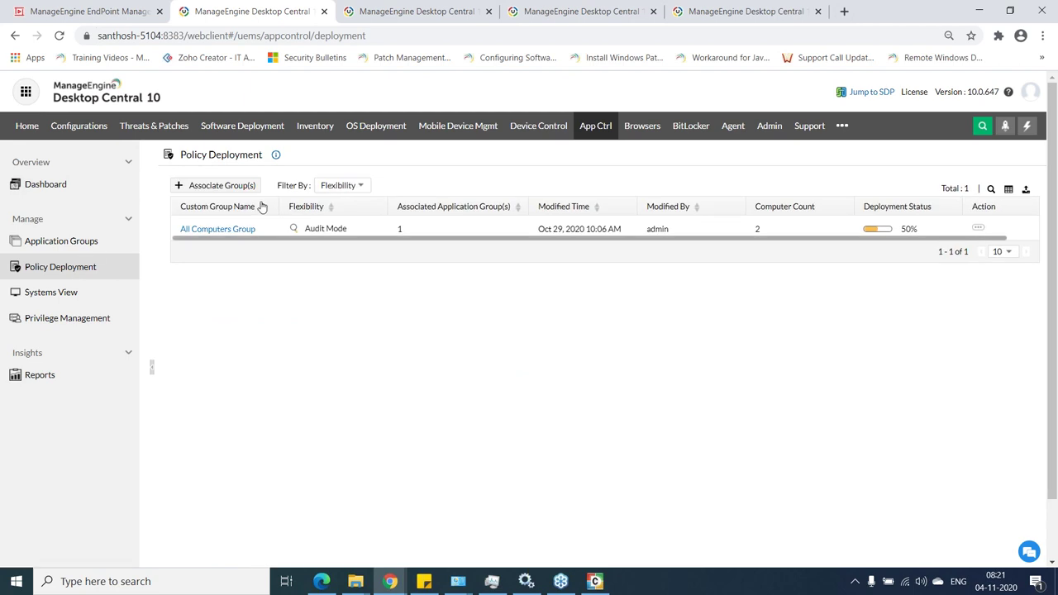
left_click(220, 185)
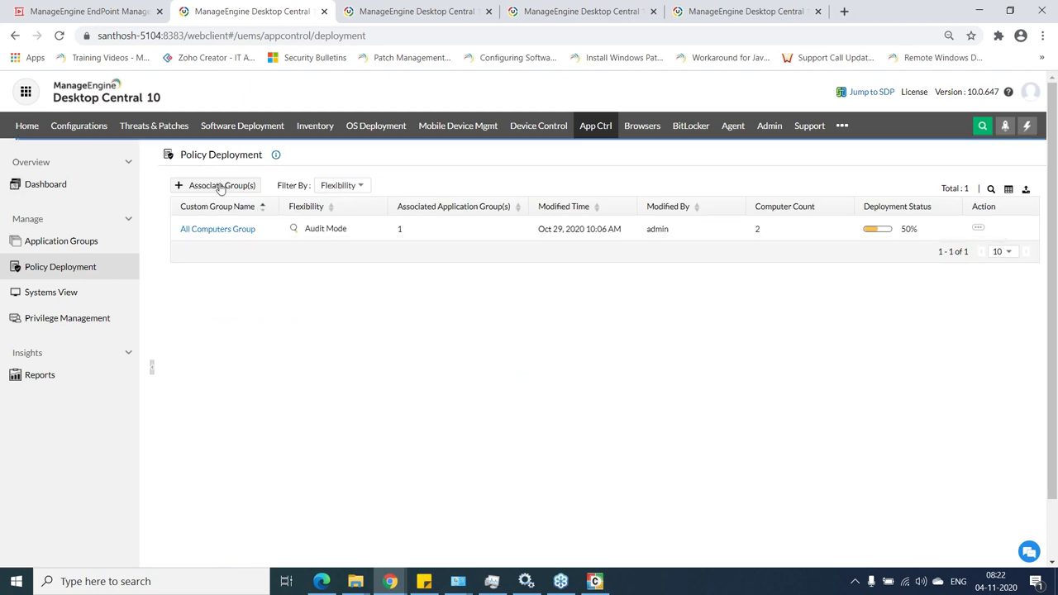
left_click(436, 212)
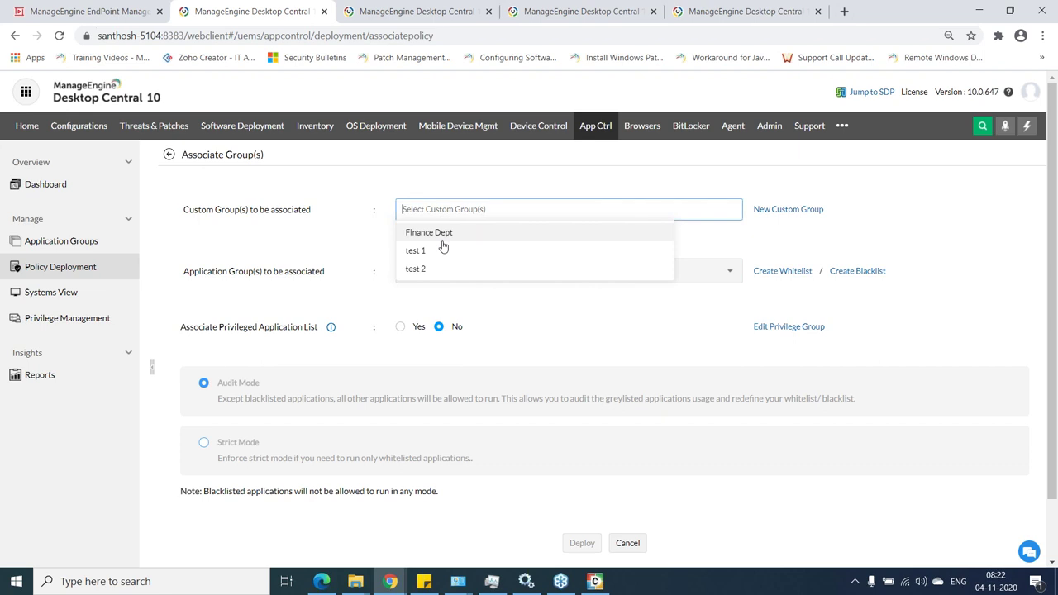
left_click(439, 248)
left_click(433, 273)
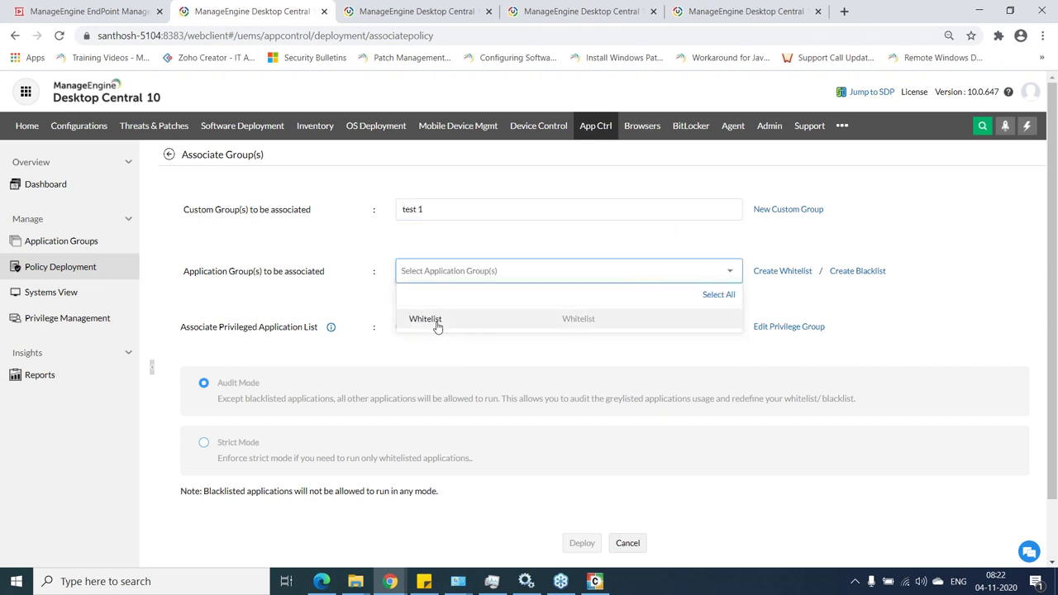
left_click(437, 322)
left_click(252, 256)
Set the group association's flexibility to Strict Mode
scroll(294, 325, "down", 1)
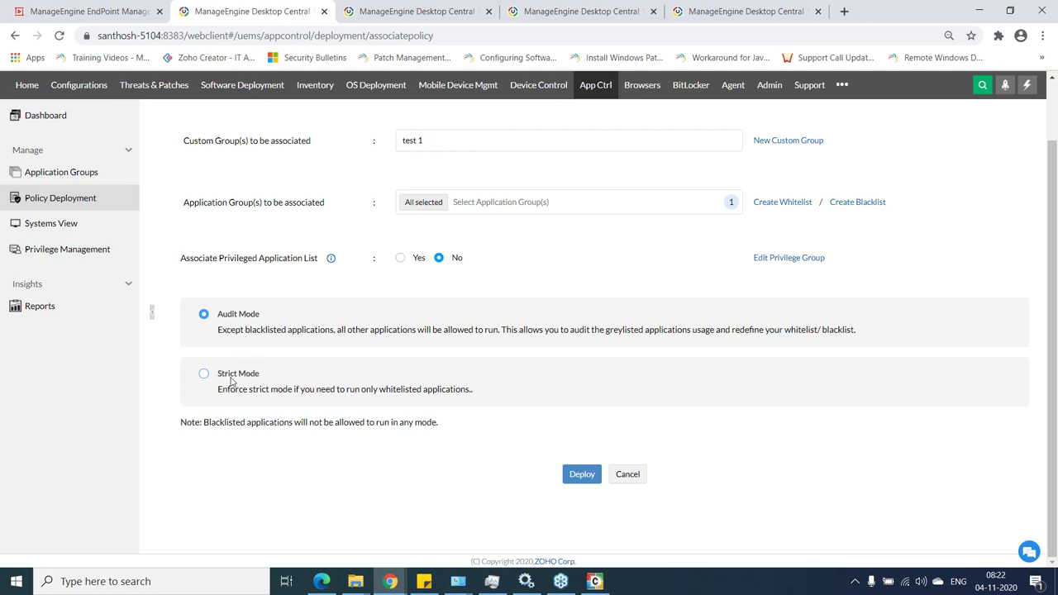
left_click(204, 374)
left_click(204, 376)
scroll(326, 388, "up", 2)
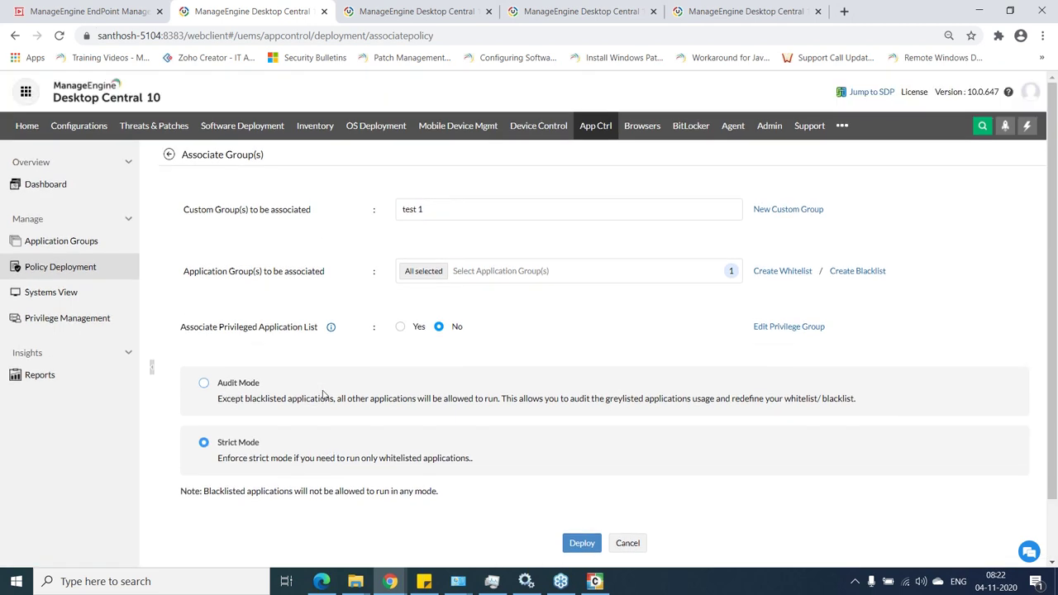
Switch to the Zoho Show presentation, play the Endpoints Lockdown slide full screen, and return to the Desktop Central policy form
left_click(110, 4)
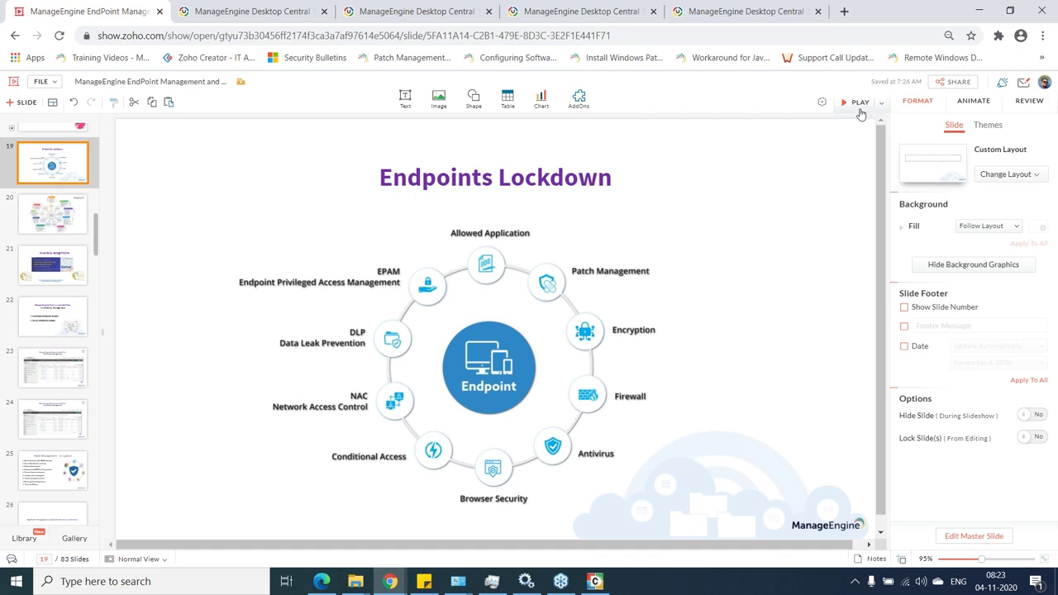
left_click(860, 109)
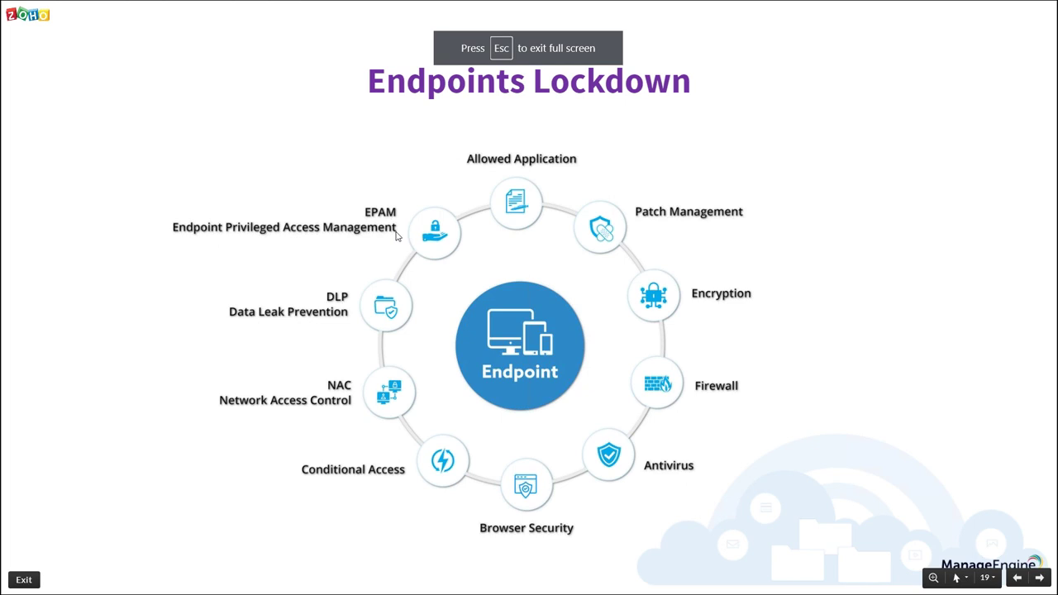
key("Escape")
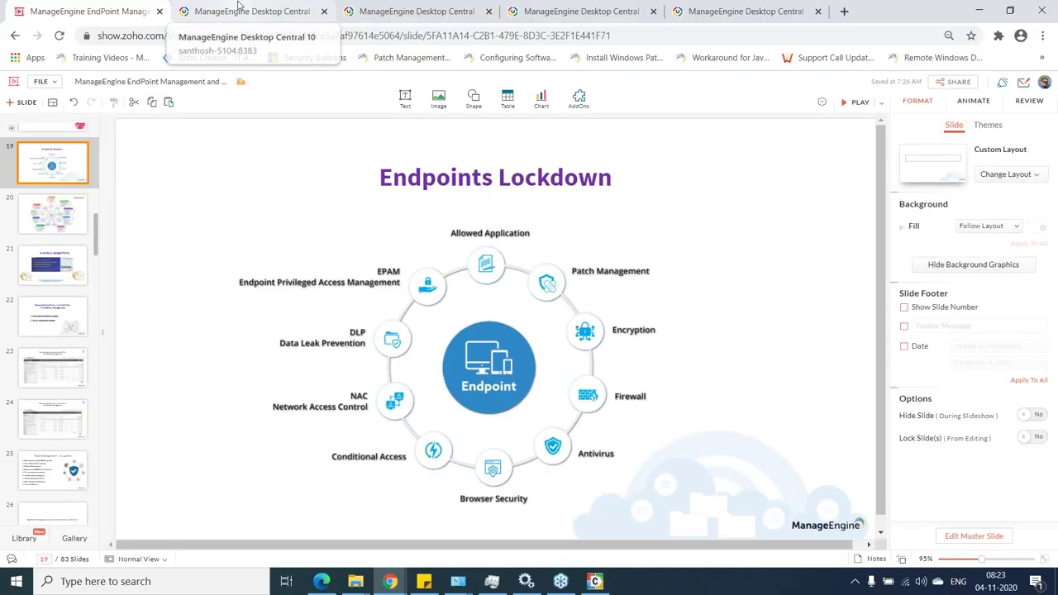
left_click(239, 11)
View the privilege group's application list, and return through Policy Deployment to the Privileged Application List option in a blank Associate Group(s) form
left_click_drag(319, 329, 217, 329)
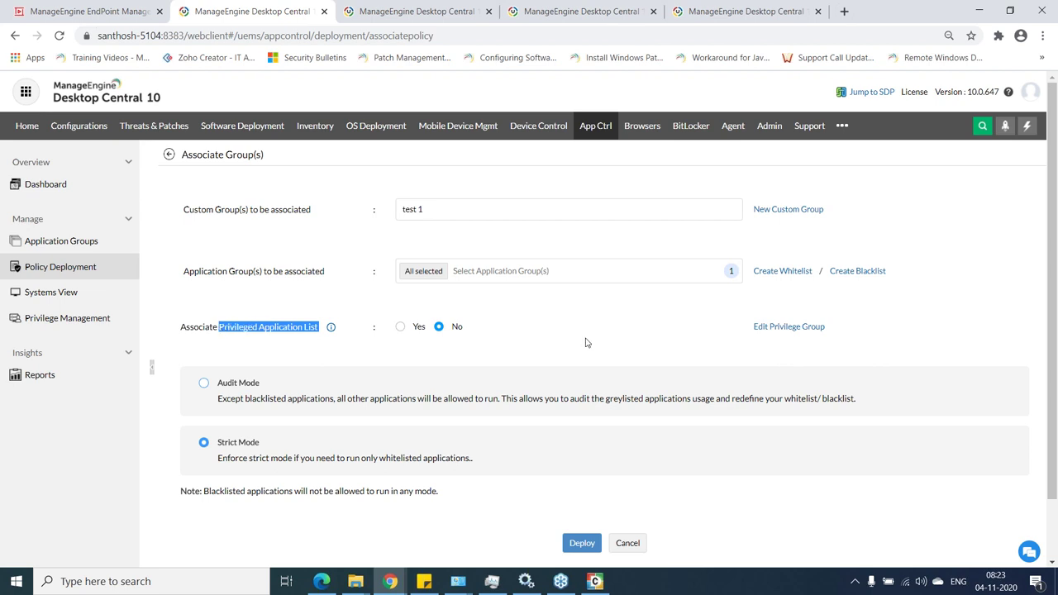
left_click(806, 326)
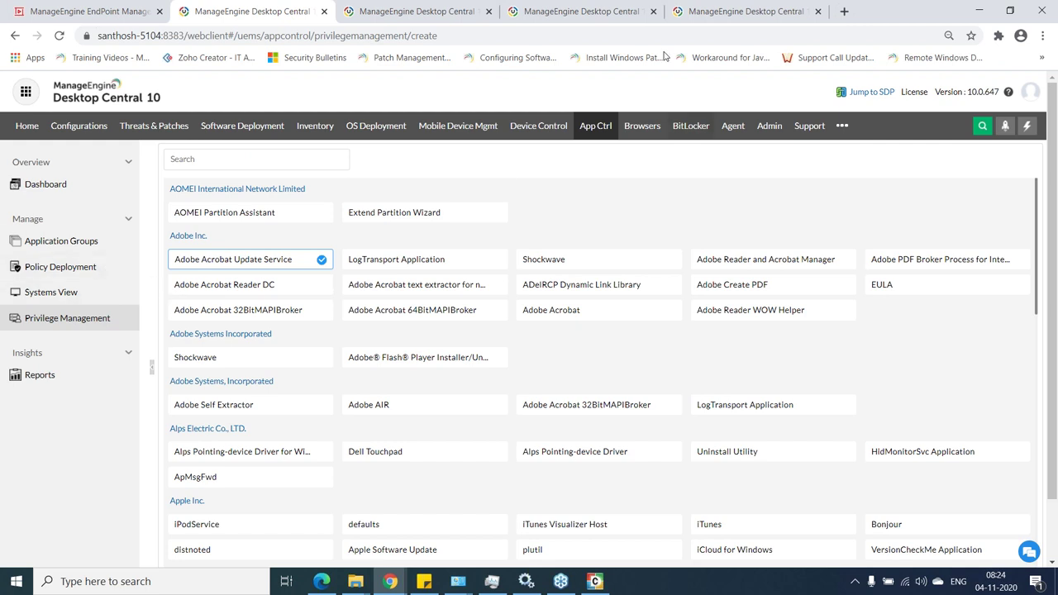
left_click(604, 125)
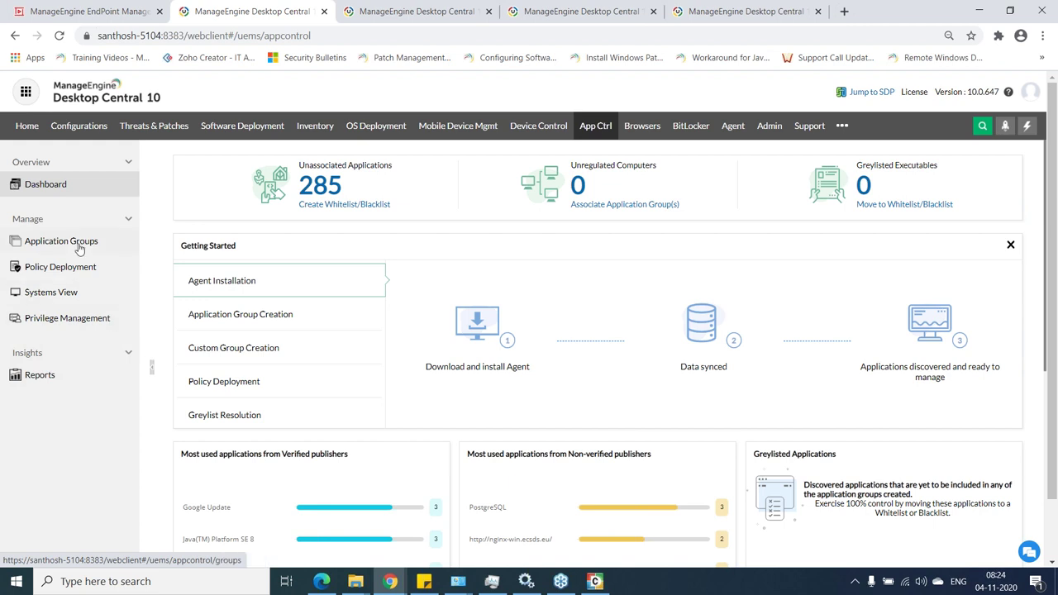
left_click(83, 268)
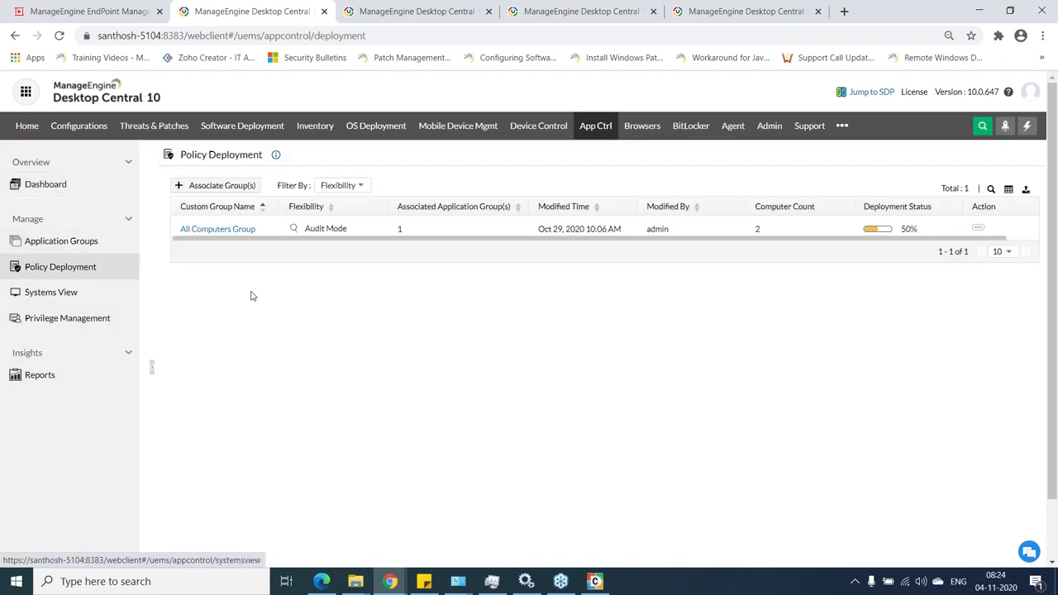
left_click(224, 189)
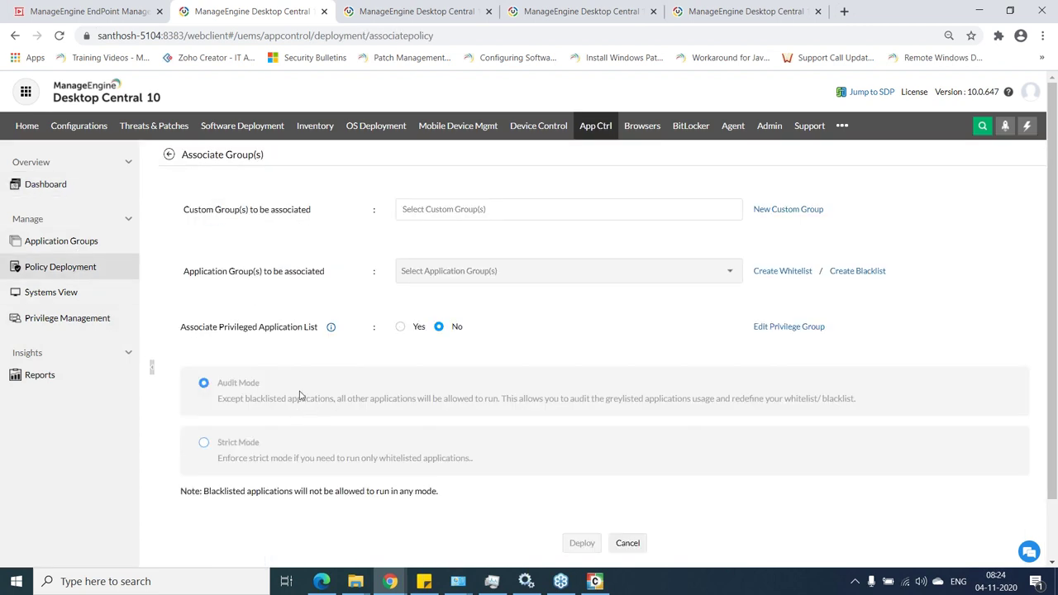
left_click_drag(237, 330, 293, 345)
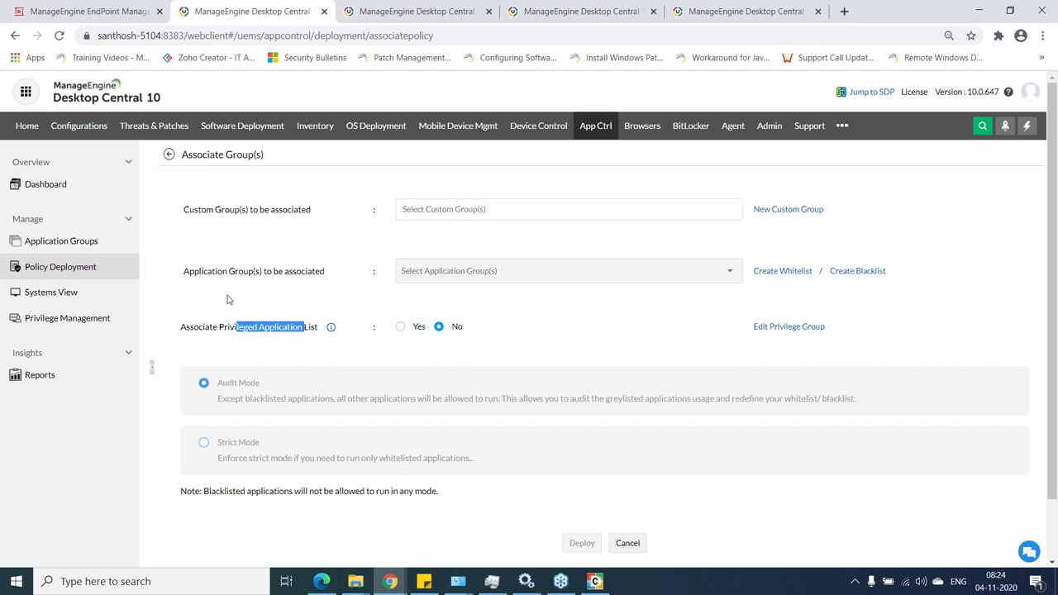
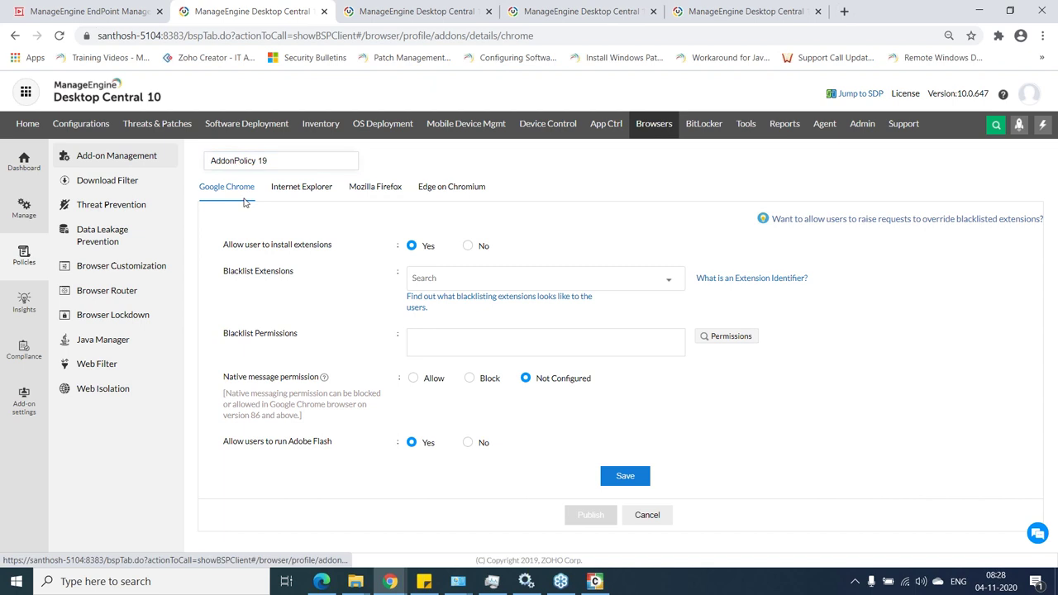
View the add-on policy settings for Internet Explorer, Mozilla Firefox and Edge on Chromium, and return to Google Chrome's settings
left_click(299, 190)
left_click(400, 192)
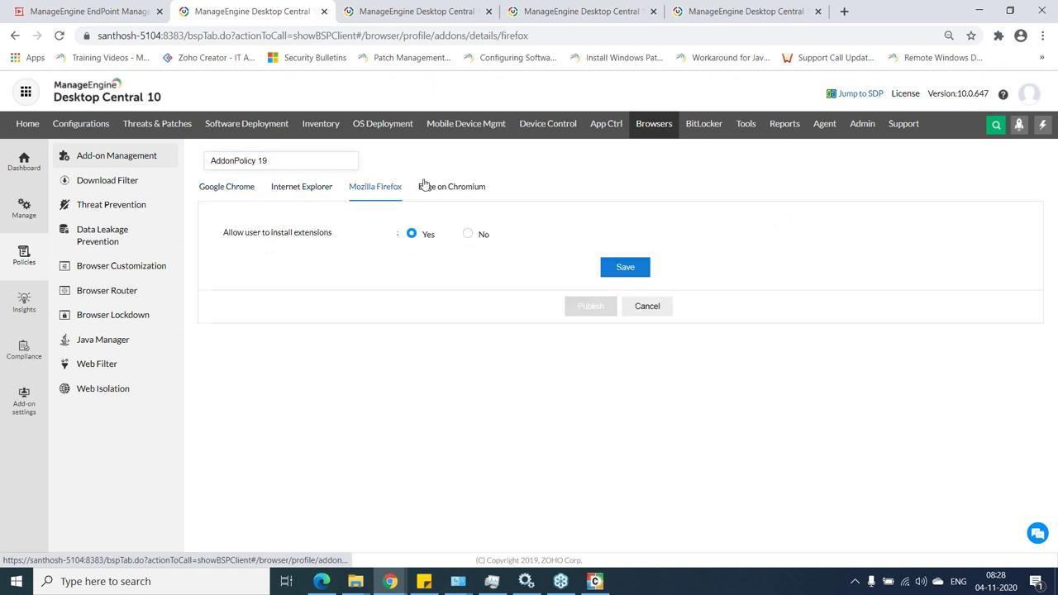
left_click(452, 196)
left_click(225, 196)
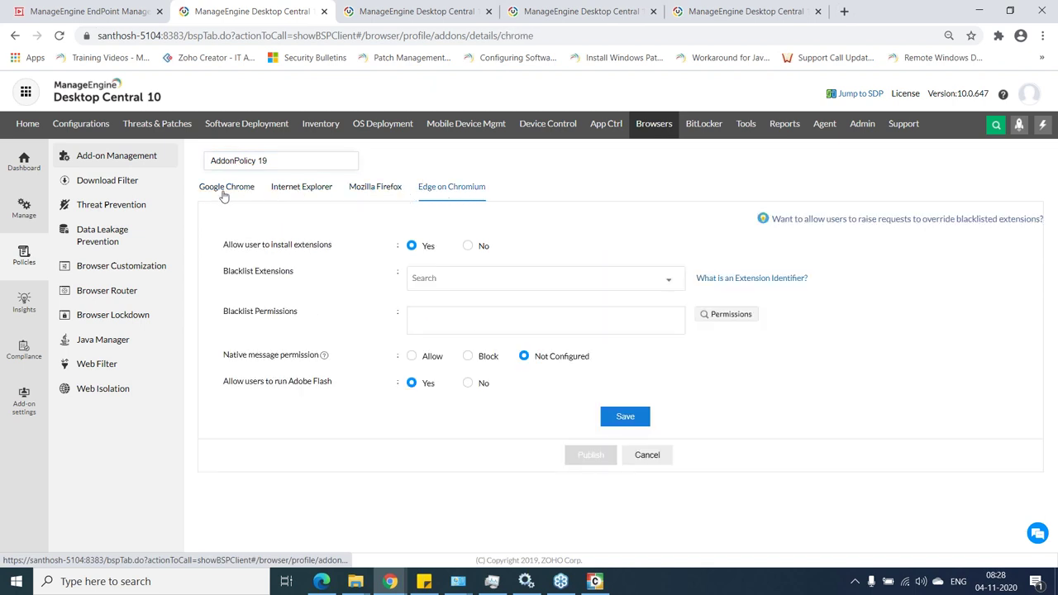
Add Google Drive to the blacklisted Google Chrome extensions in AddonPolicy 19 and review the extension installation permission
left_click(433, 279)
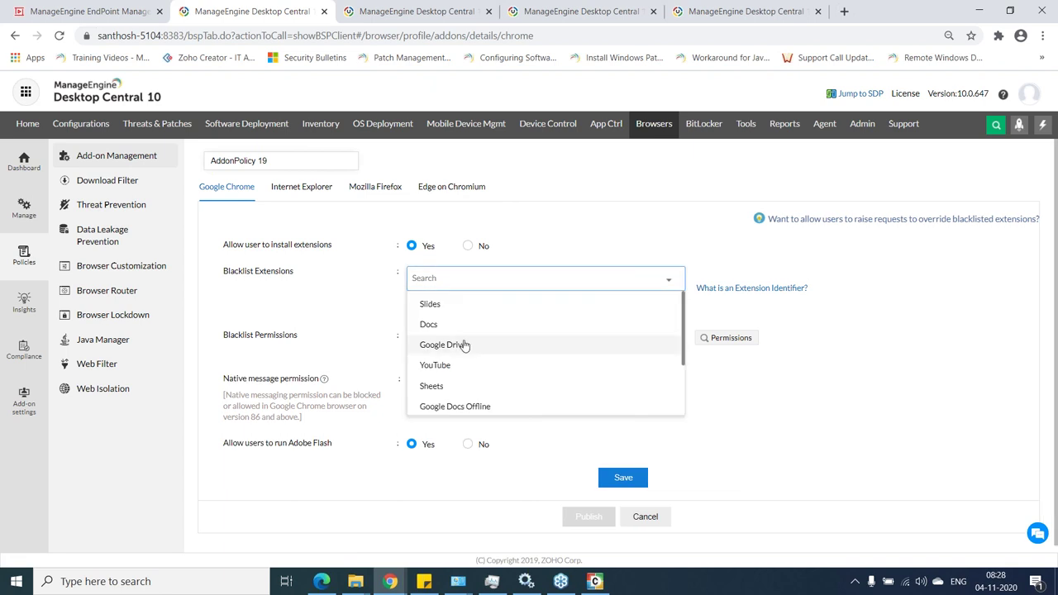
left_click(467, 346)
left_click(327, 303)
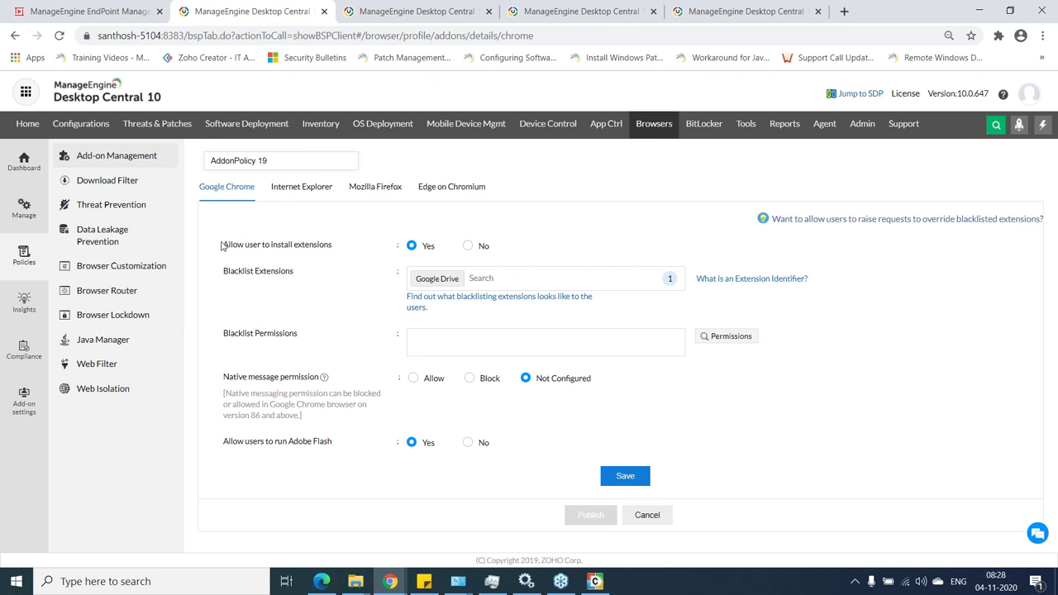
left_click_drag(221, 244, 268, 257)
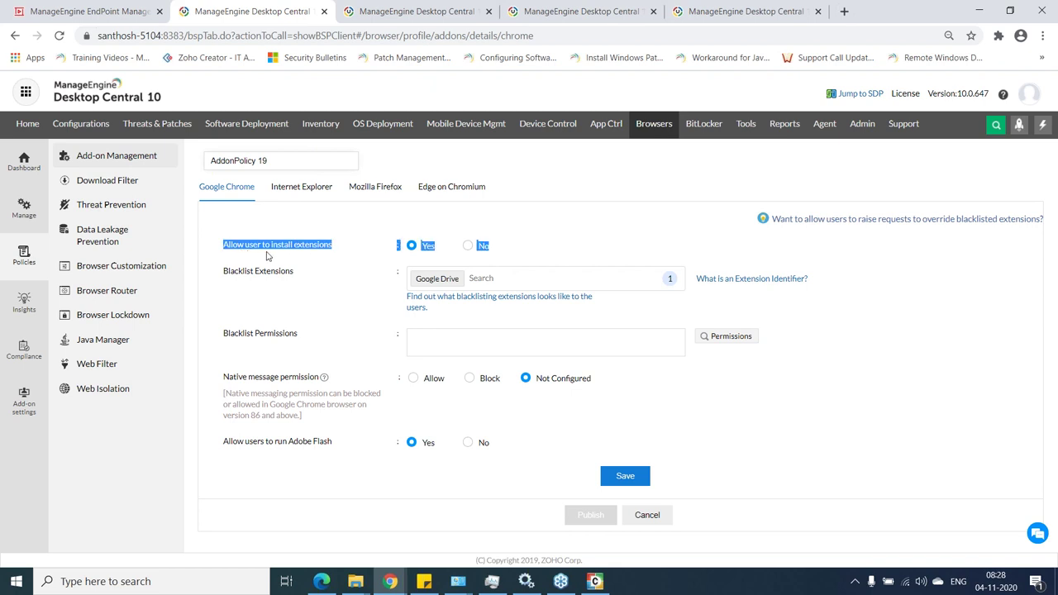
left_click(327, 260)
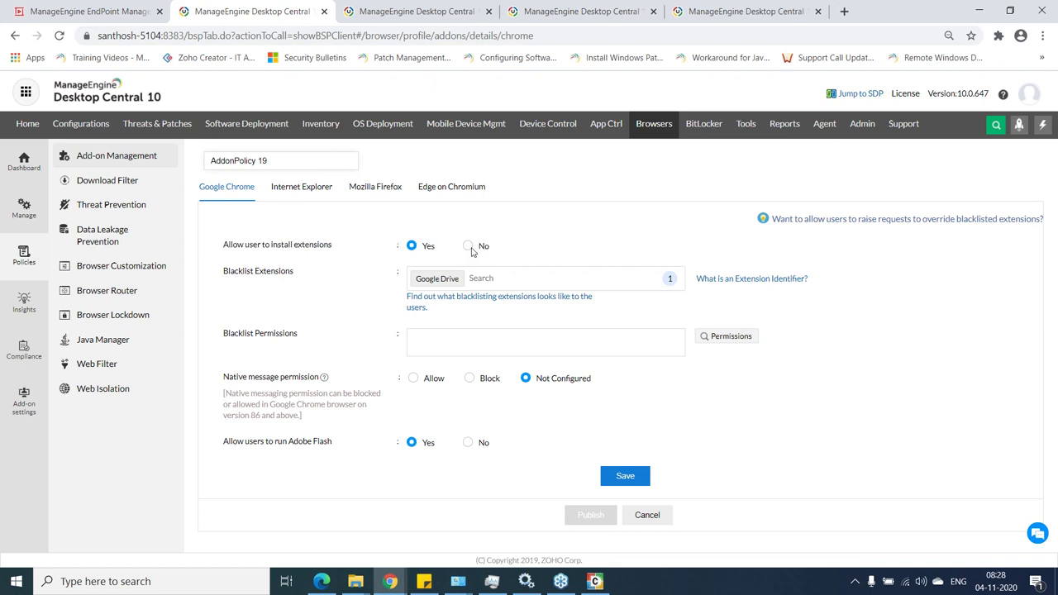
Disallow user installation of Google Chrome extensions in AddonPolicy 19, view the Internet Explorer and Mozilla Firefox settings, and return to Chrome's
left_click(469, 247)
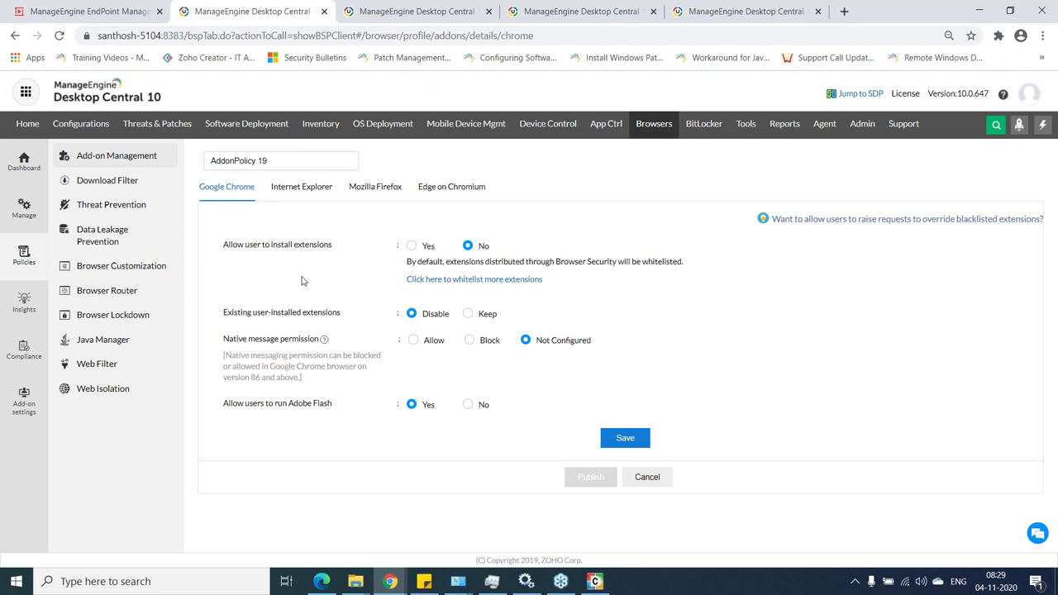
left_click(282, 194)
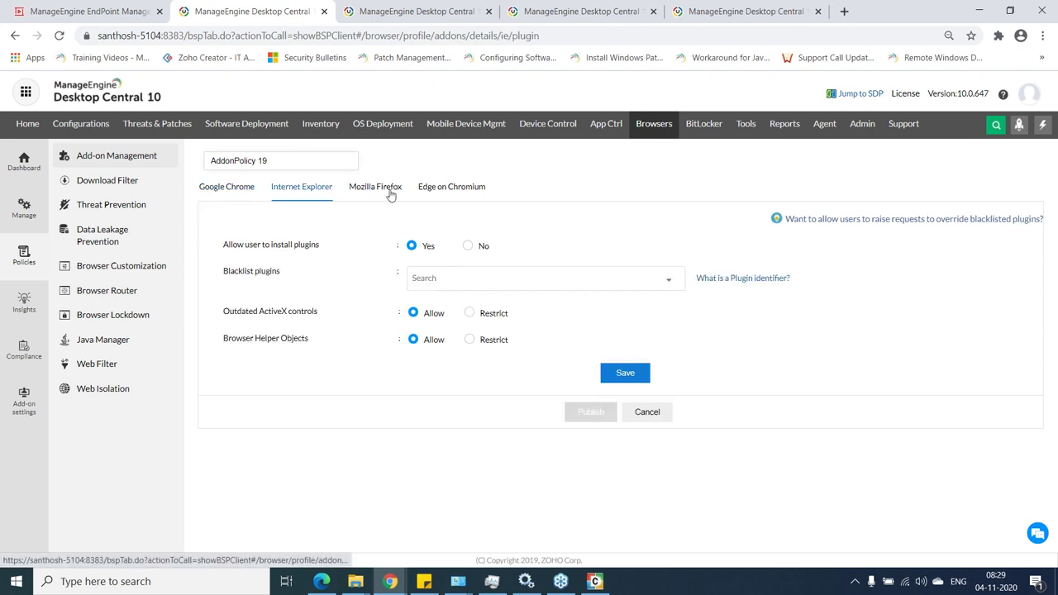
left_click(390, 194)
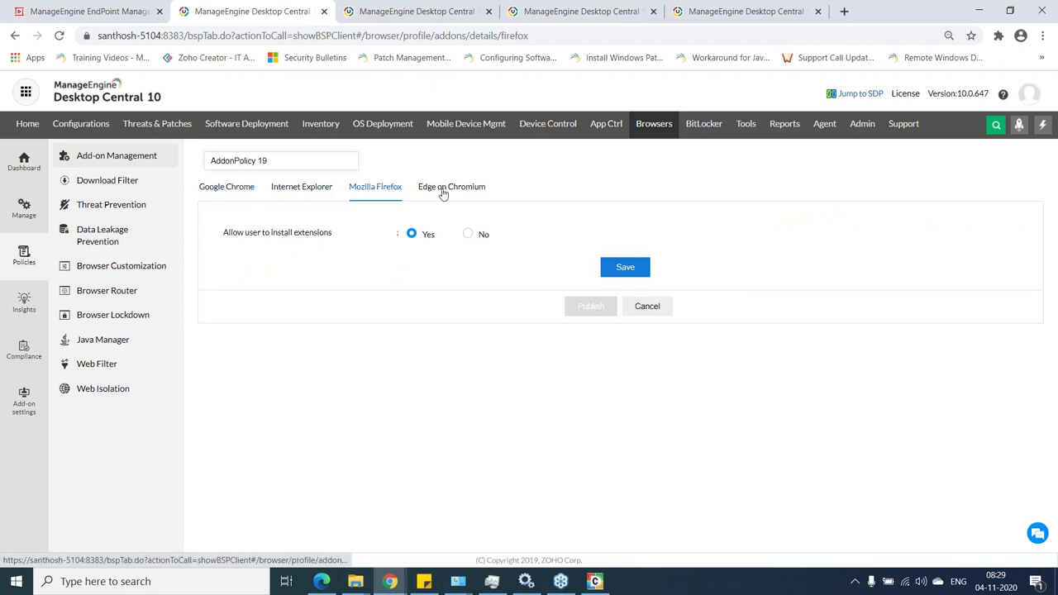
left_click(238, 189)
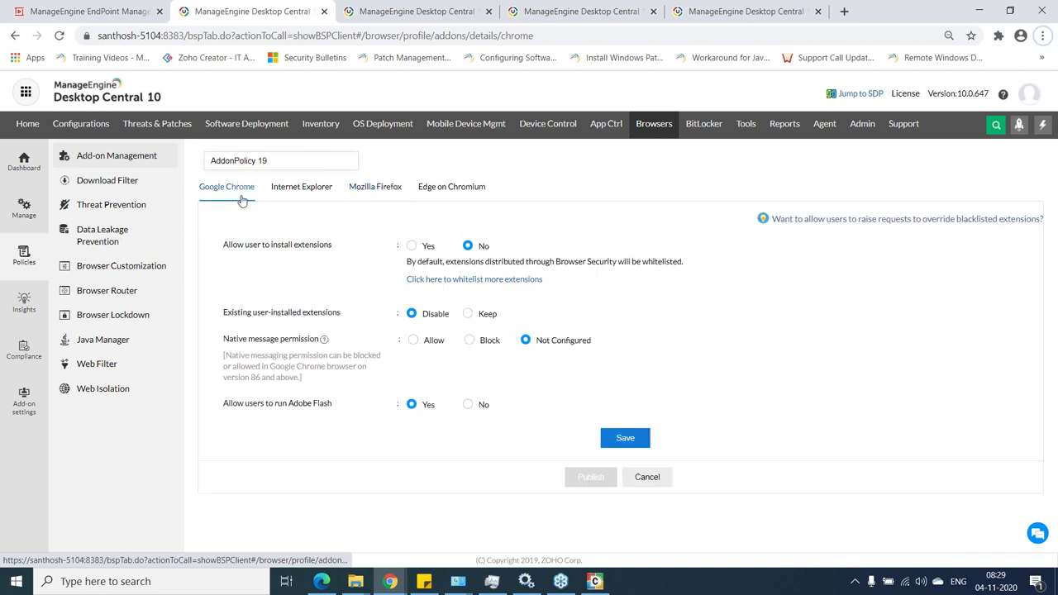
Switch to the Zoho Show presentation, play it through to the 8.1.1 Java permissions slide, and exit the slideshow
left_click(52, 5)
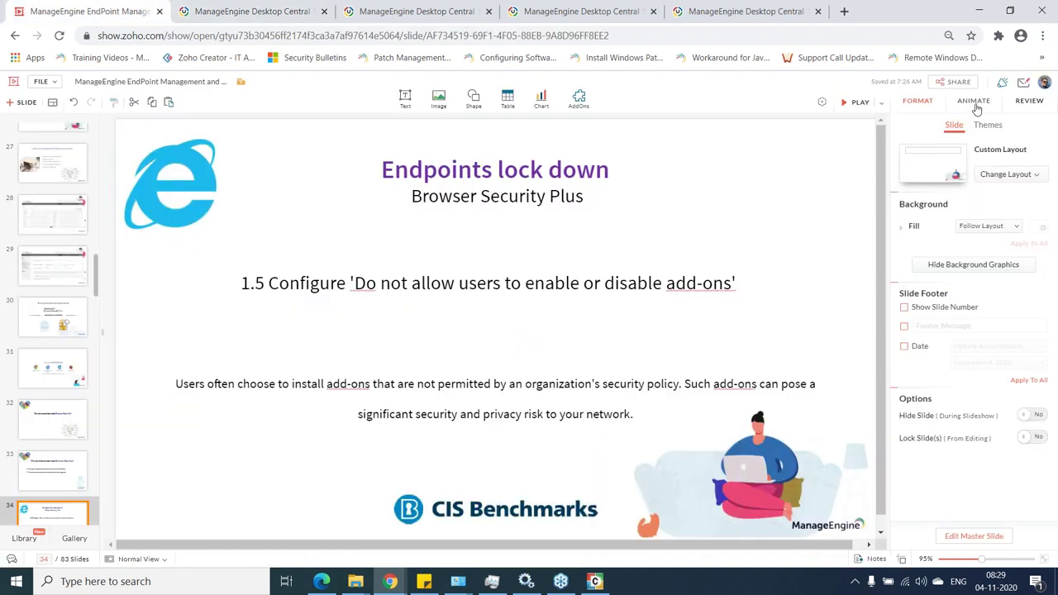
left_click(856, 109)
key("Right")
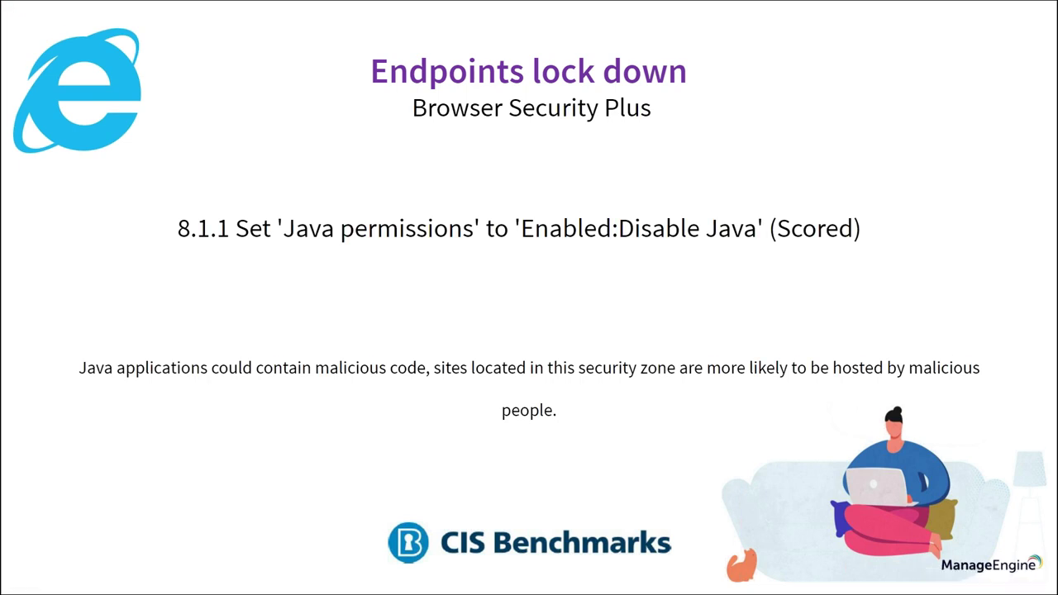
key("Escape")
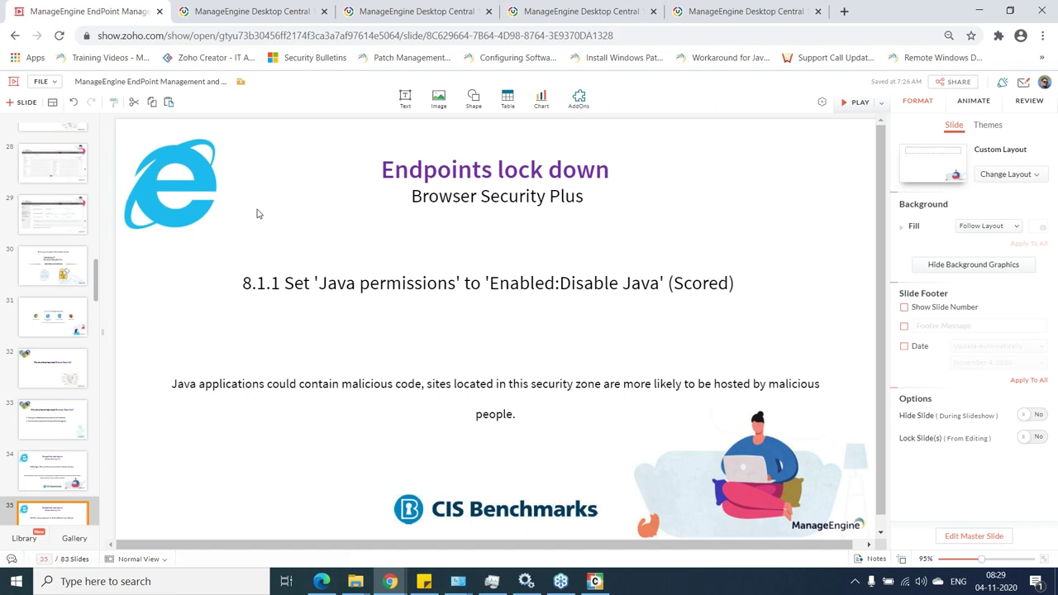
Return to the Desktop Central browser policies and start a new Java Manager policy
left_click(579, 11)
left_click(733, 11)
left_click(579, 11)
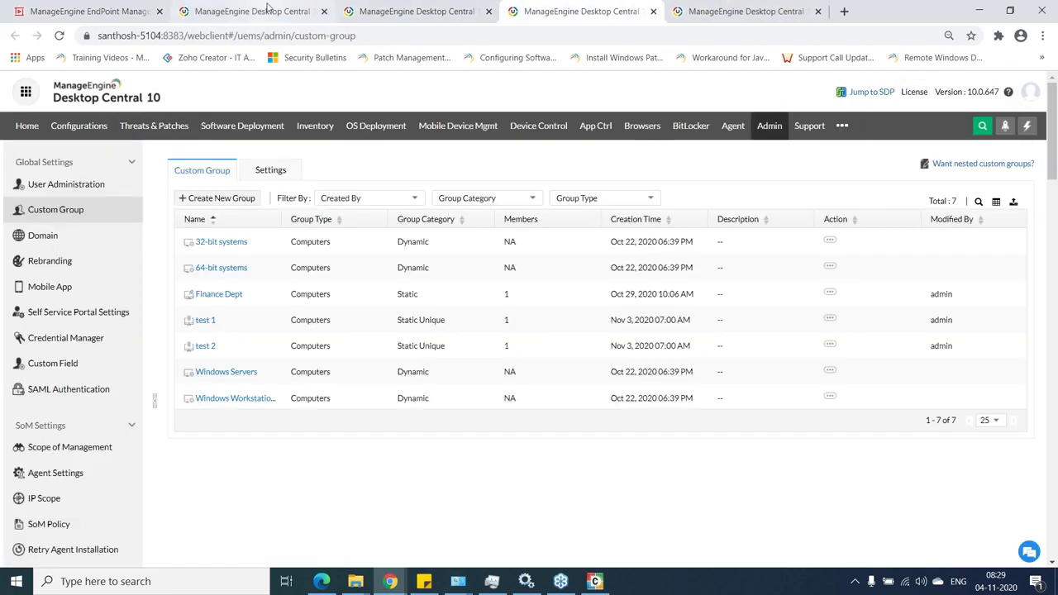
left_click(267, 8)
left_click(126, 348)
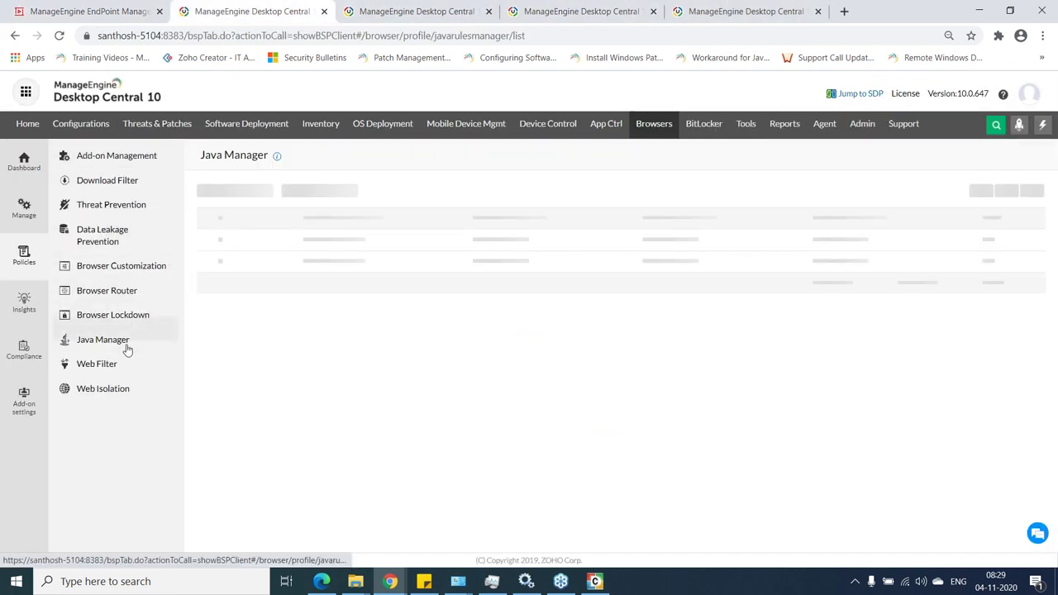
left_click(632, 359)
left_click(505, 259)
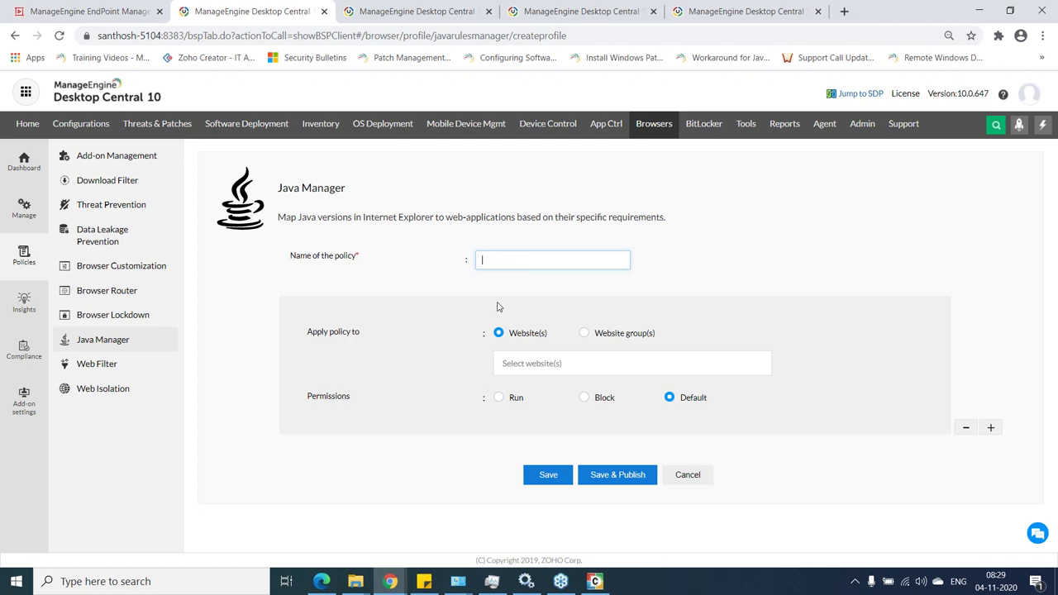
View the website group option of the Java Manager policy, and apply the policy to the individual website manageengine.com
left_click(555, 384)
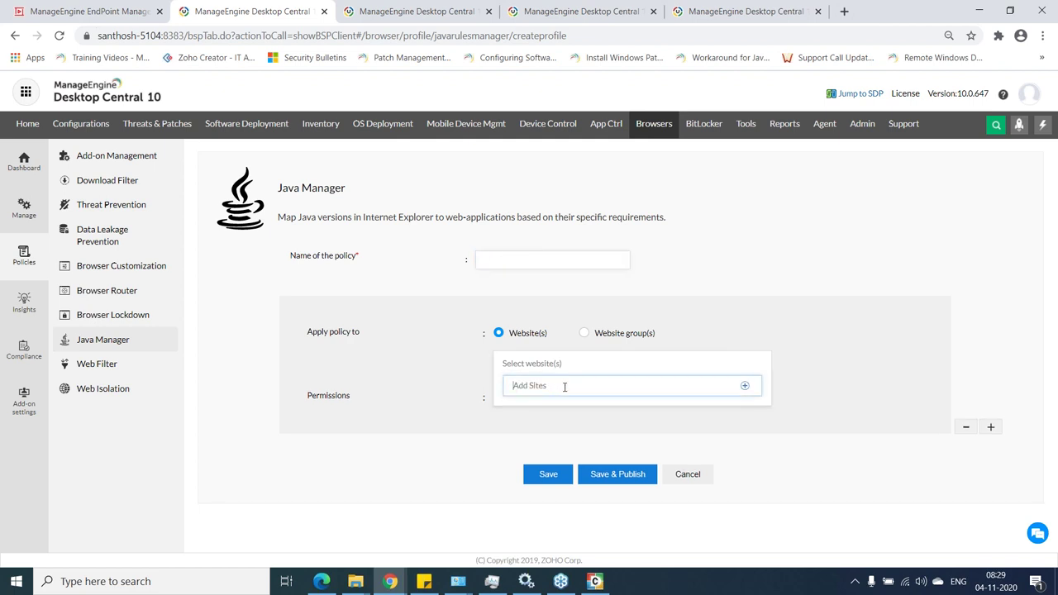
double_click(567, 338)
left_click(584, 333)
left_click(579, 362)
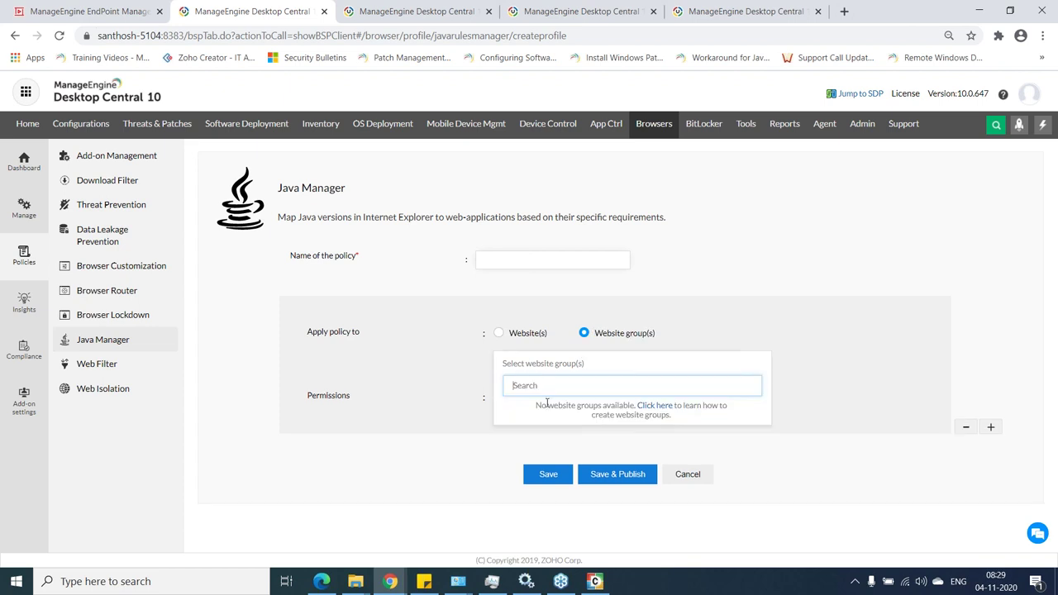
left_click(500, 332)
left_click(533, 363)
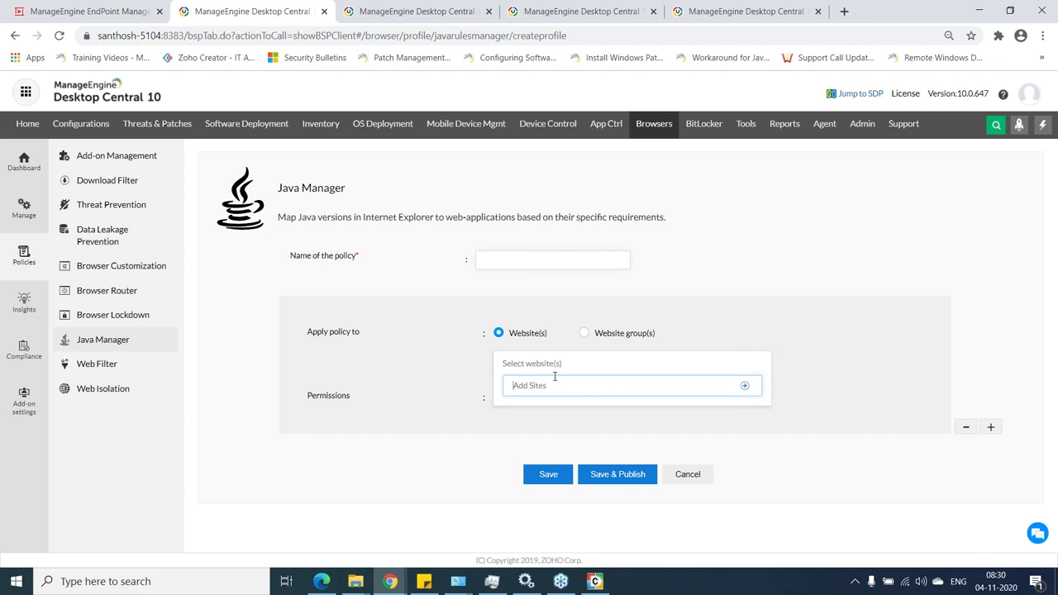
type("mana")
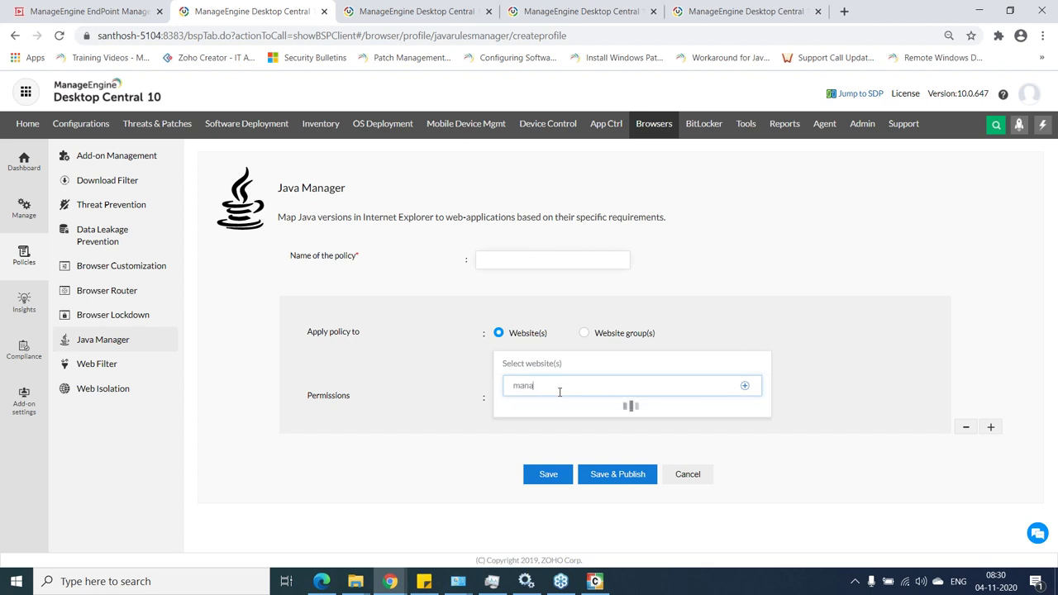
type("geengine.com")
left_click(746, 386)
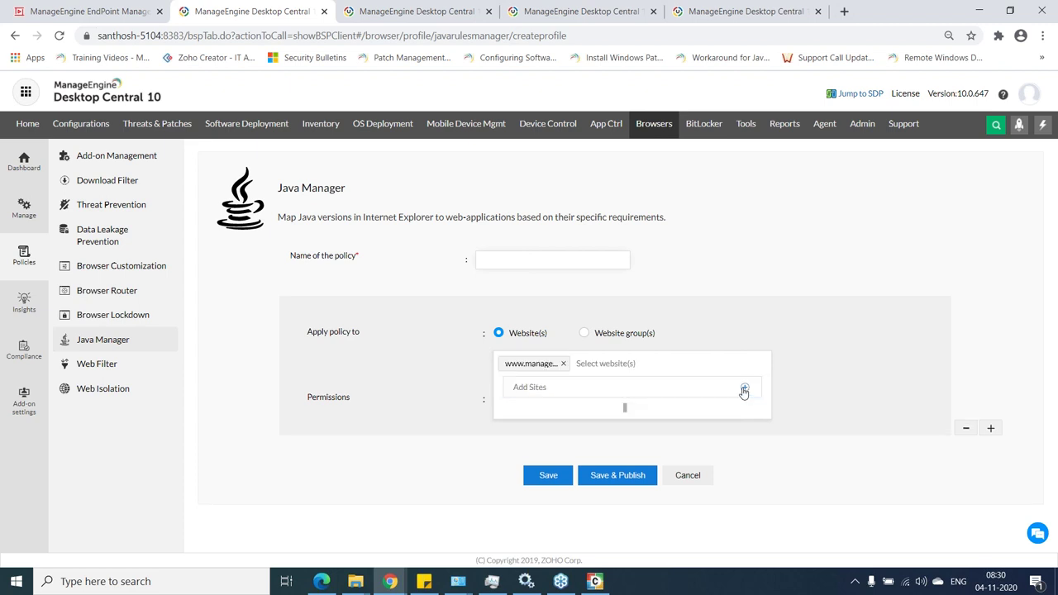
left_click(400, 392)
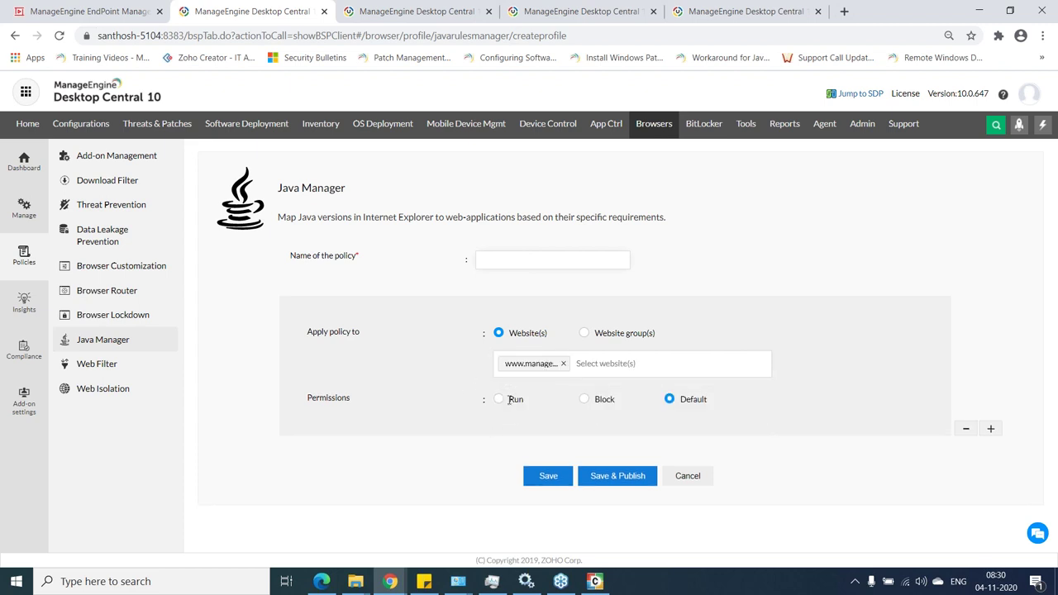
Set the website's permission to Run with Java 6, version Java SE 6 Update 21
left_click(510, 400)
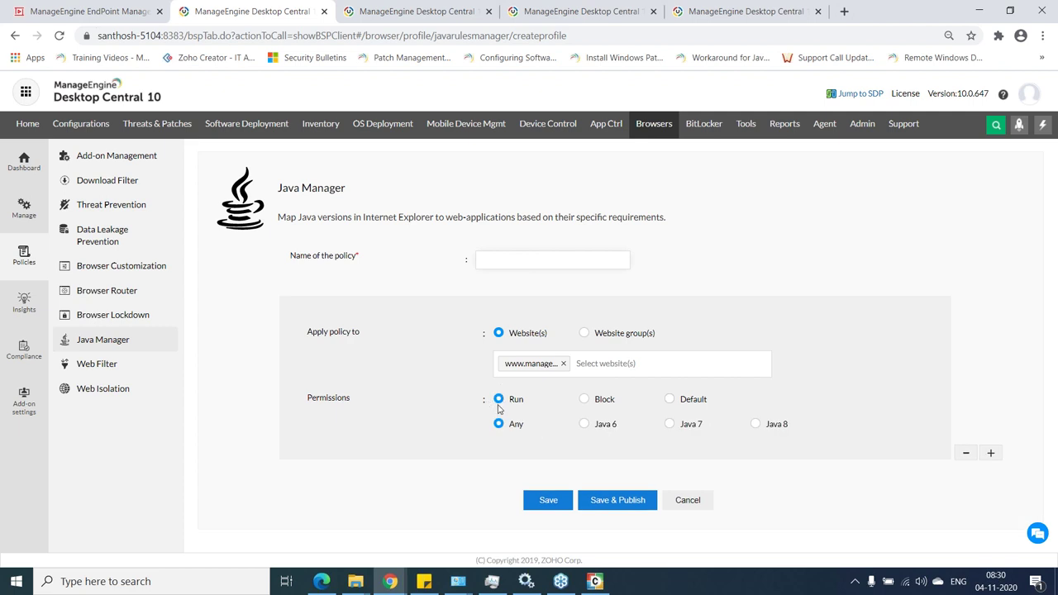
left_click(585, 425)
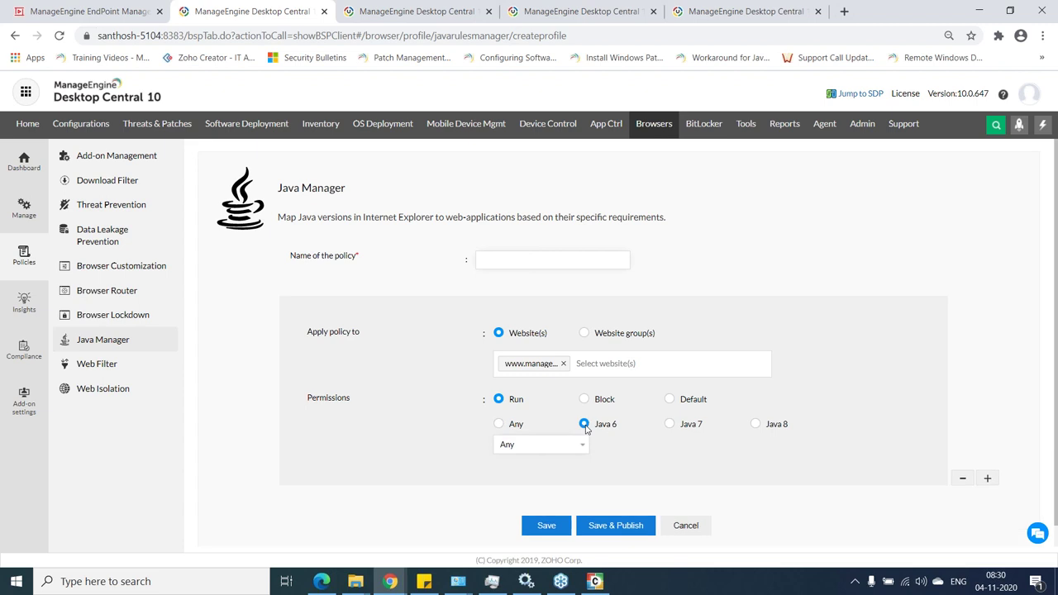
left_click(516, 445)
left_click(507, 368)
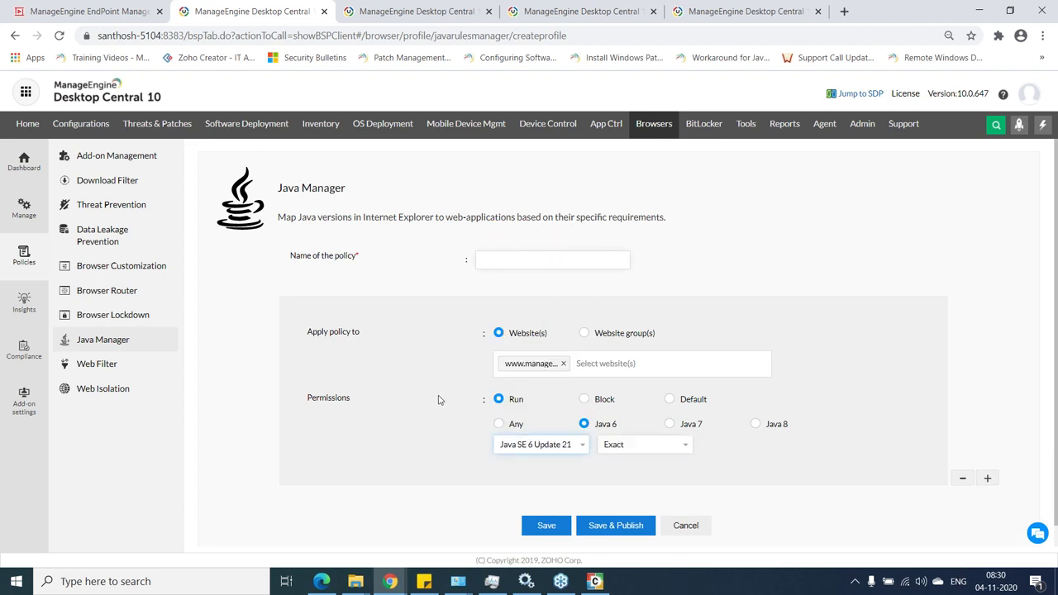
scroll(436, 402, "down", 1)
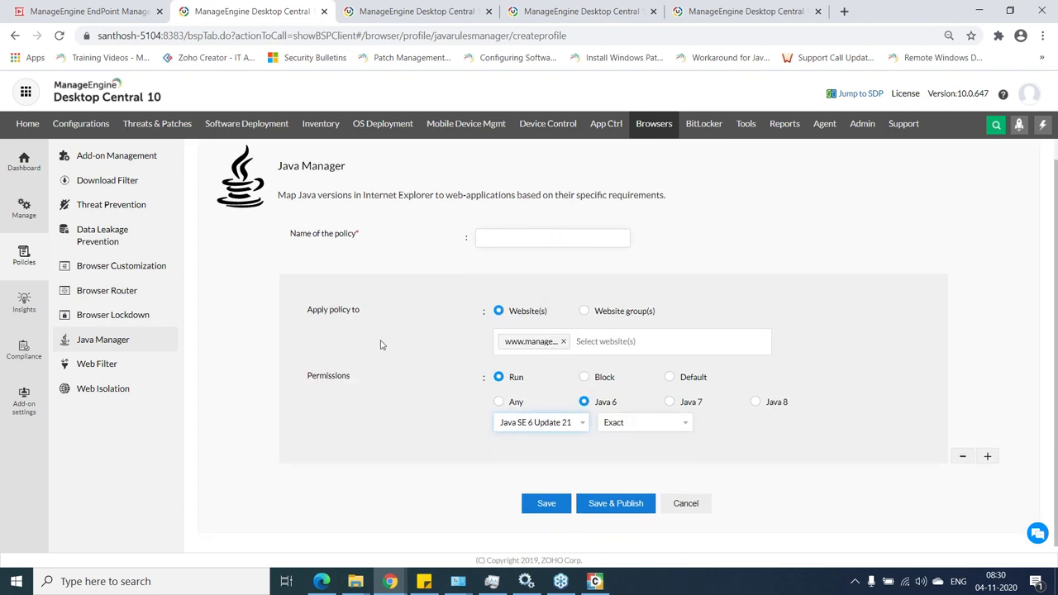
Set the website's Java permission to Block
left_click(585, 377)
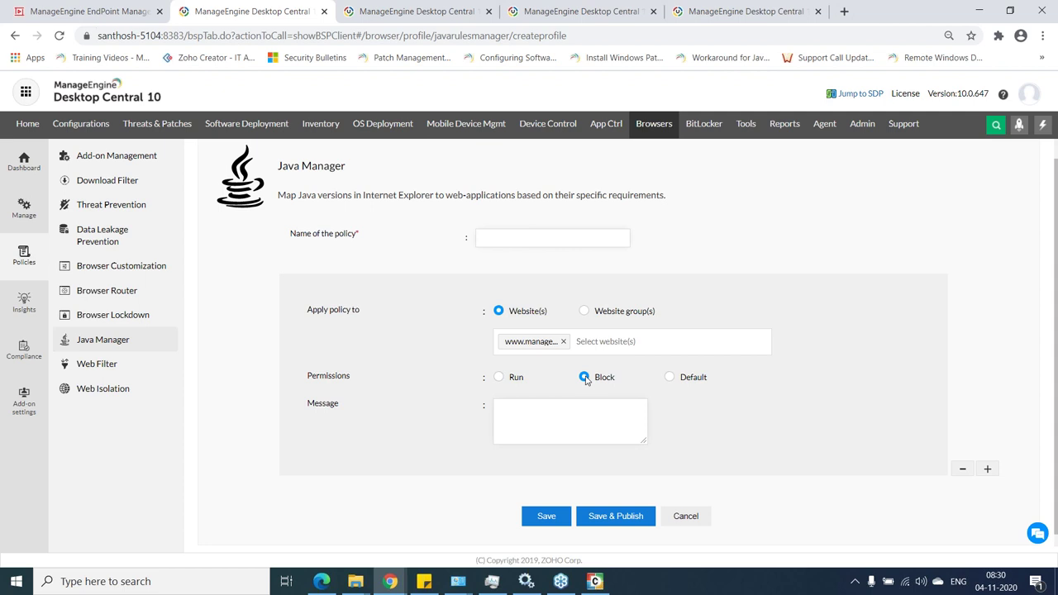
key("alt+Tab")
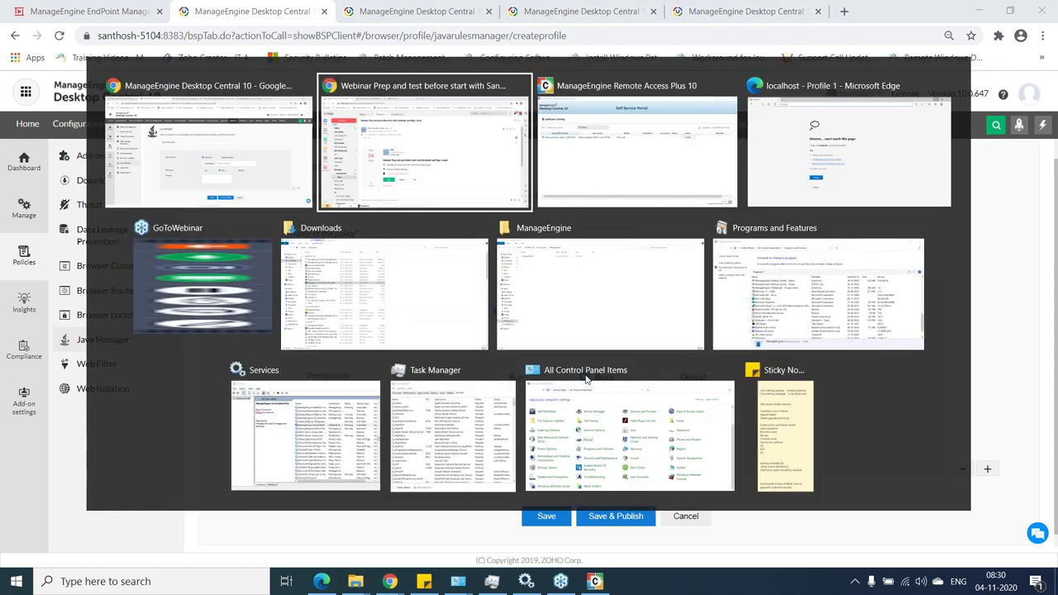
key("alt+Tab")
Start a new Web Filter policy and examine its security restrictions, URL filter, schedule and block page appearance settings
left_click(120, 368)
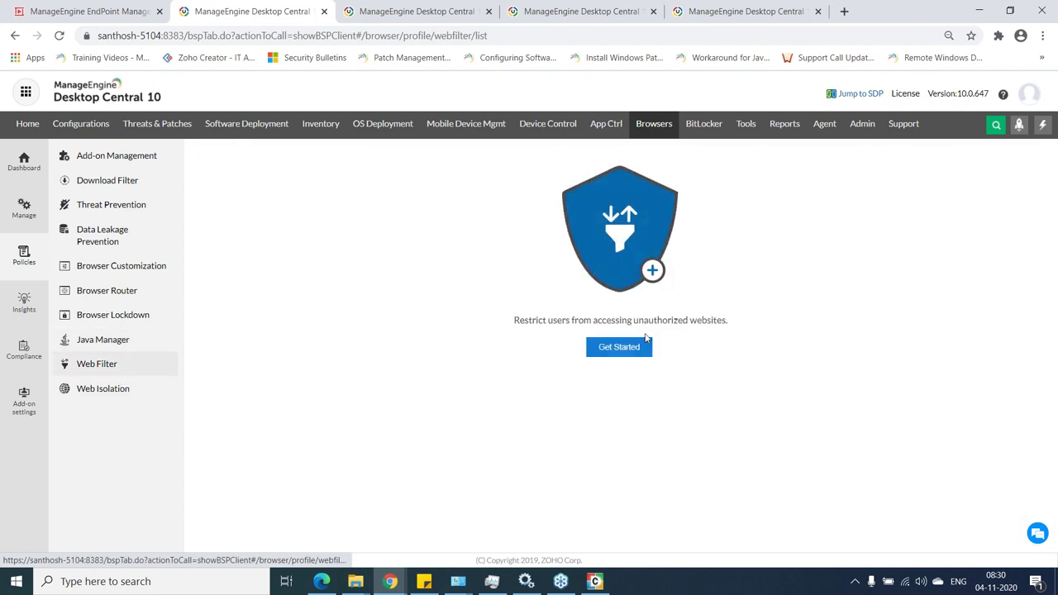
left_click(643, 348)
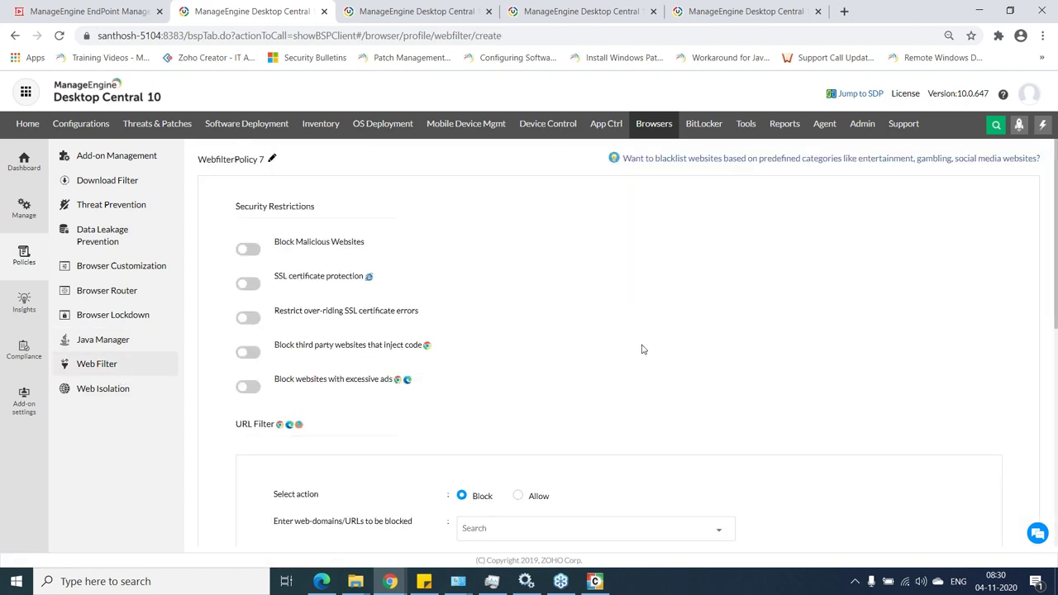
scroll(643, 349, "down", 1)
scroll(642, 347, "down", 2)
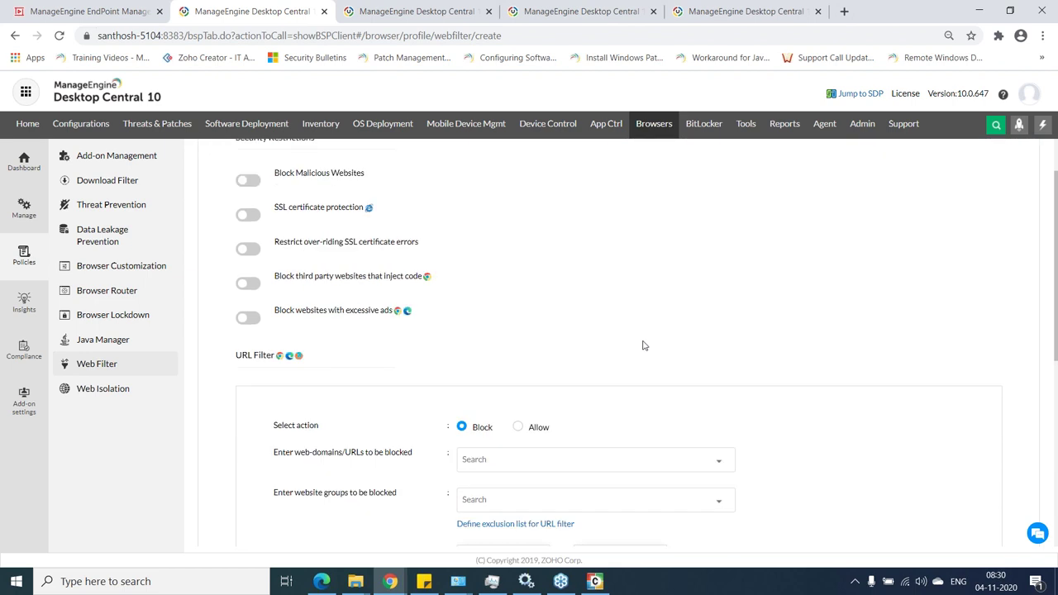
scroll(645, 345, "down", 3)
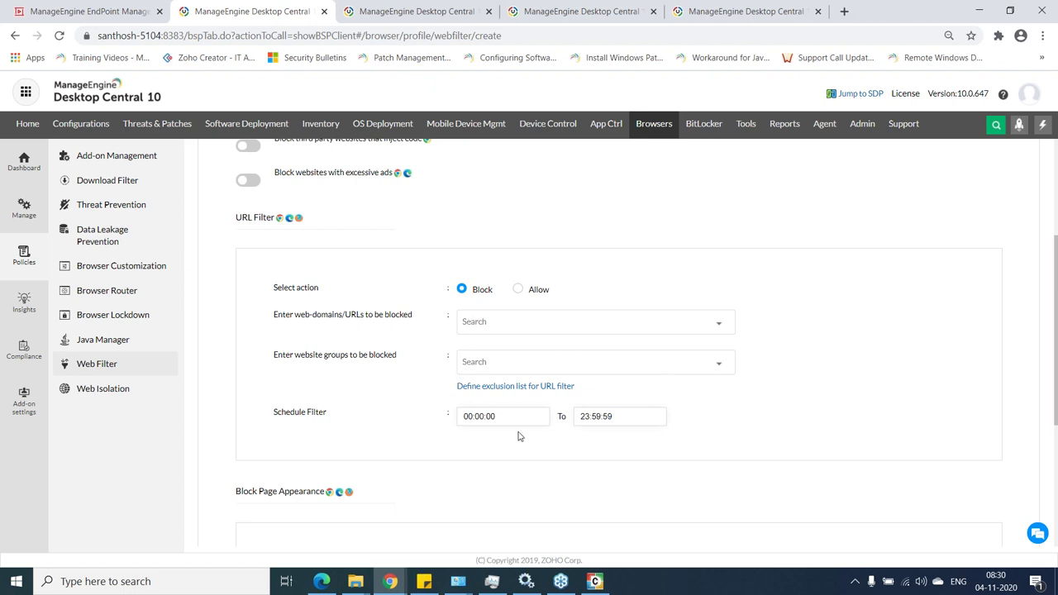
scroll(527, 418, "down", 2)
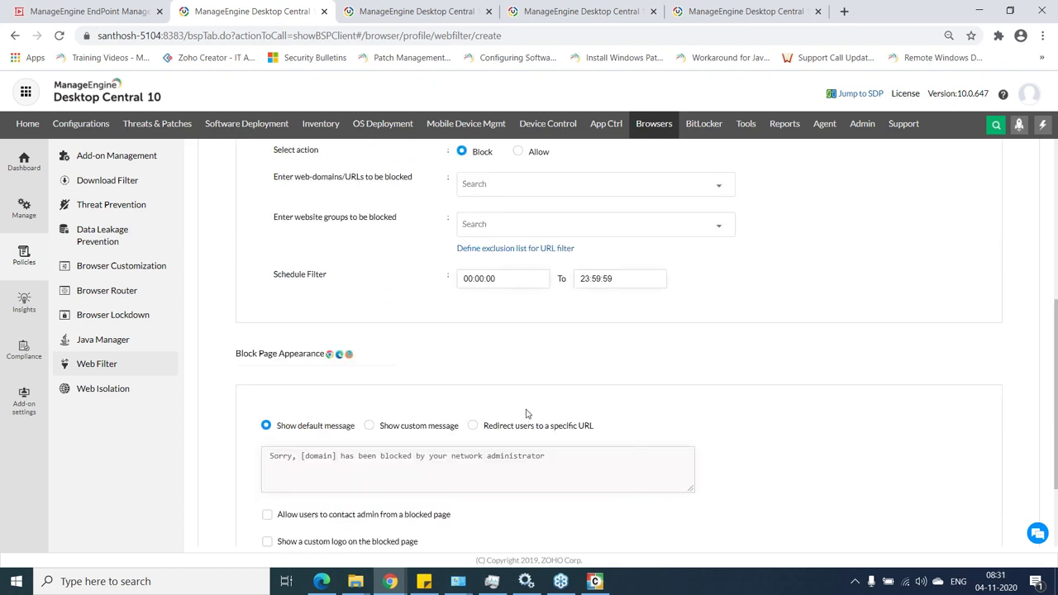
scroll(528, 413, "down", 2)
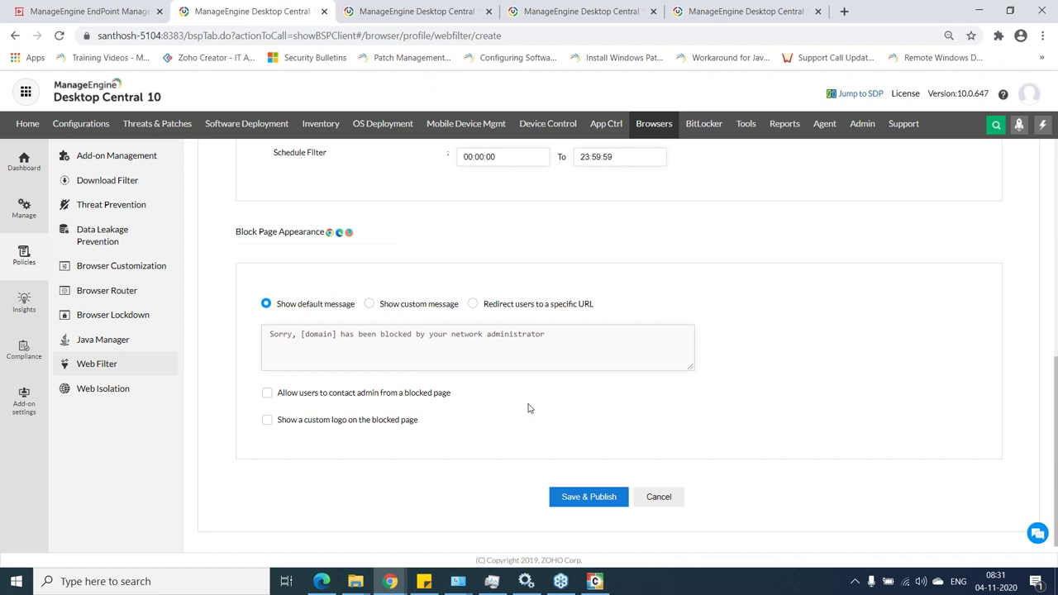
scroll(563, 422, "up", 4)
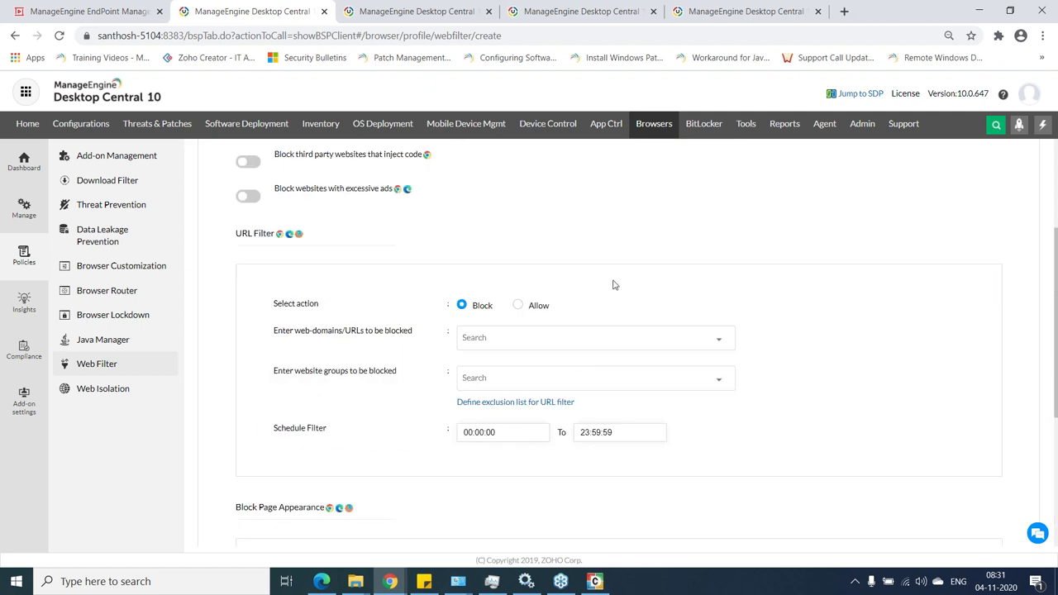
scroll(613, 285, "up", 3)
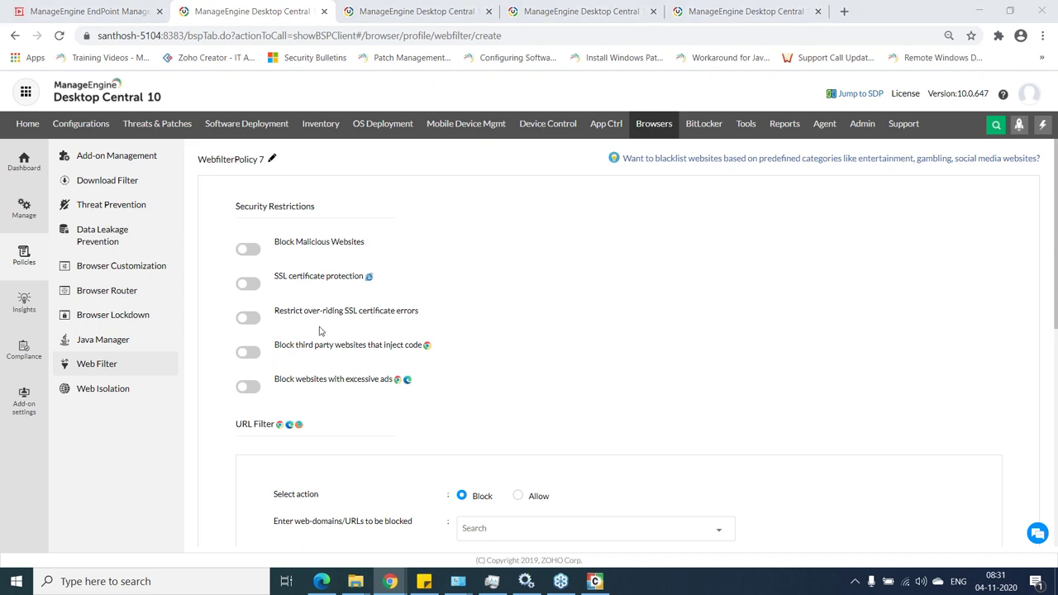
Switch to the Zoho Show presentation, play it full screen, and advance to the Simple USB mgmt & data leak prevention (DLP) slide
key("alt+Tab")
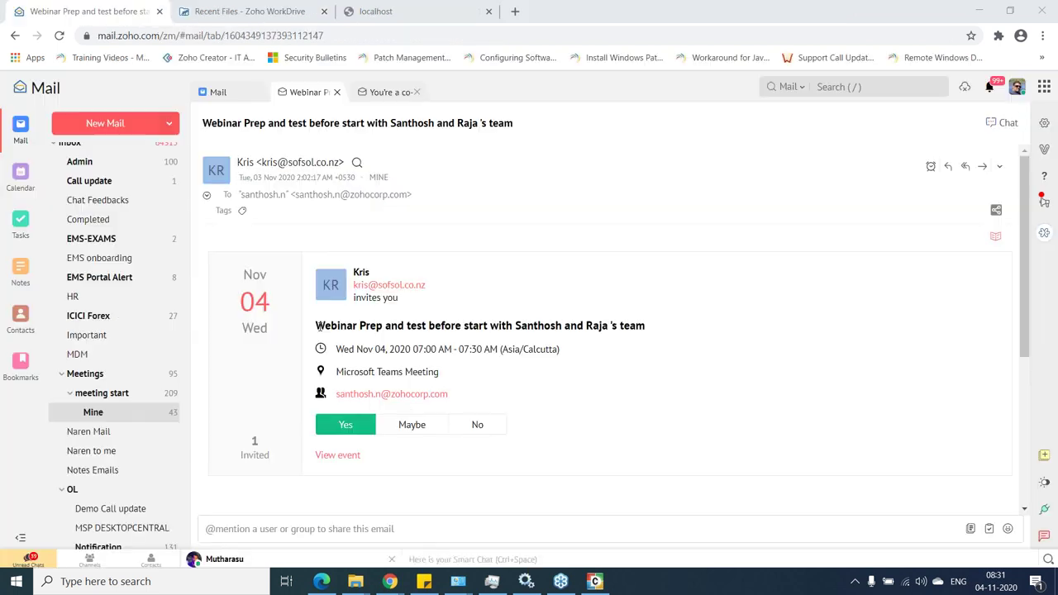
key("alt+Tab")
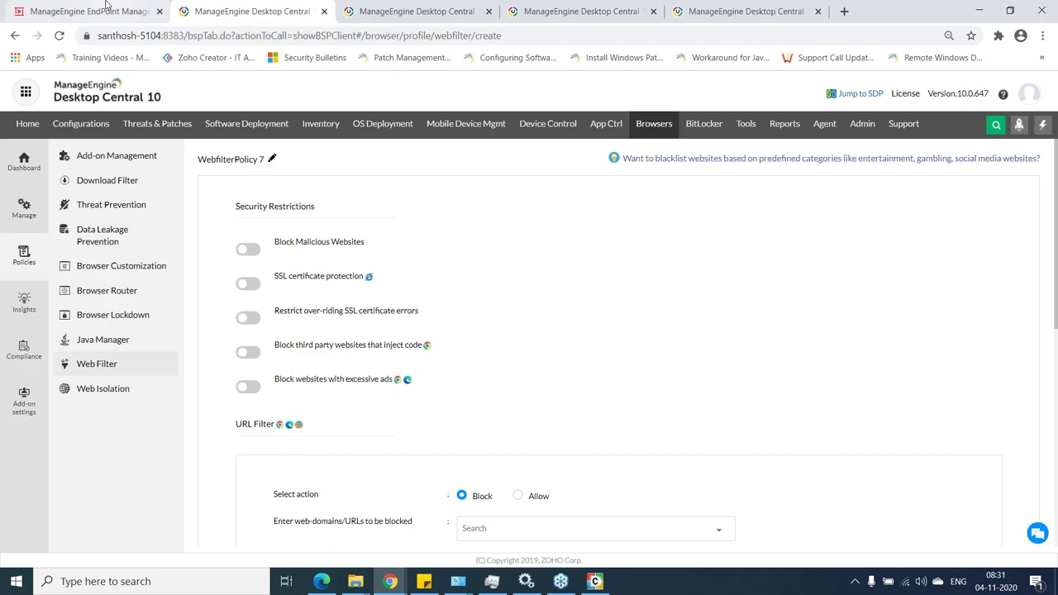
key("alt+Tab")
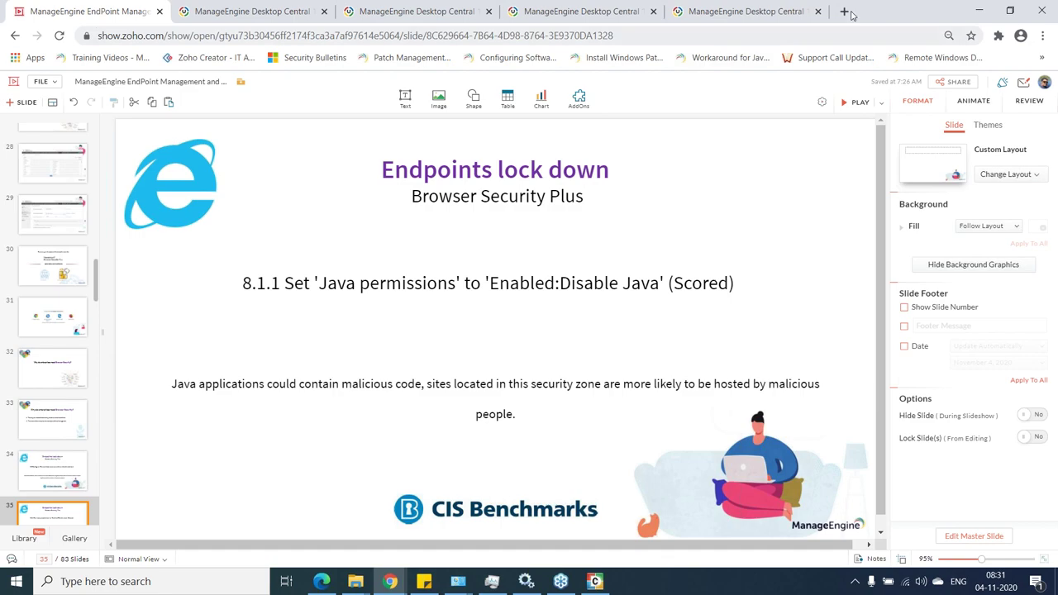
left_click(848, 109)
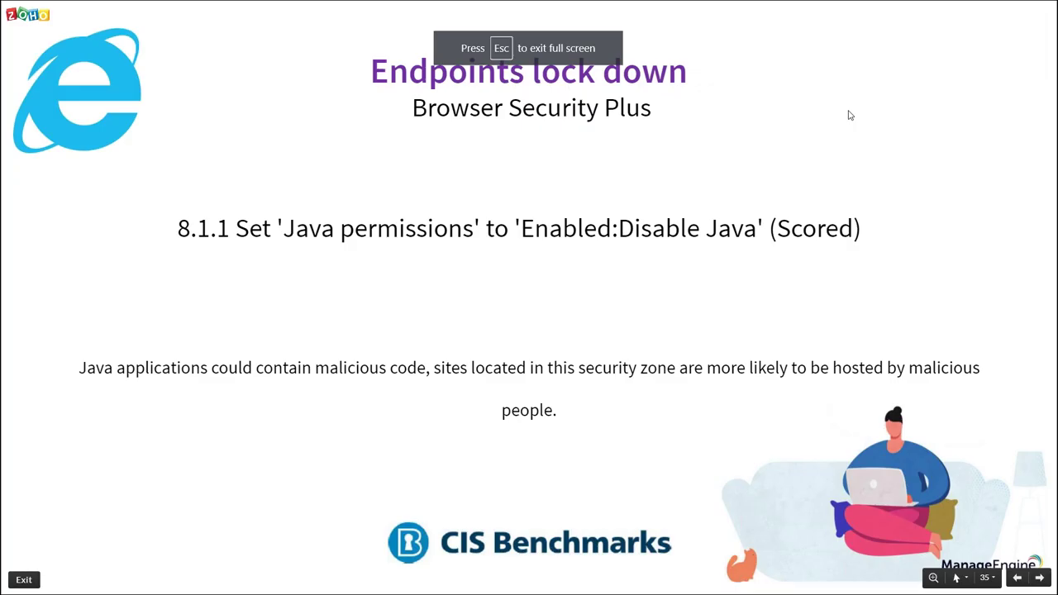
key("Right")
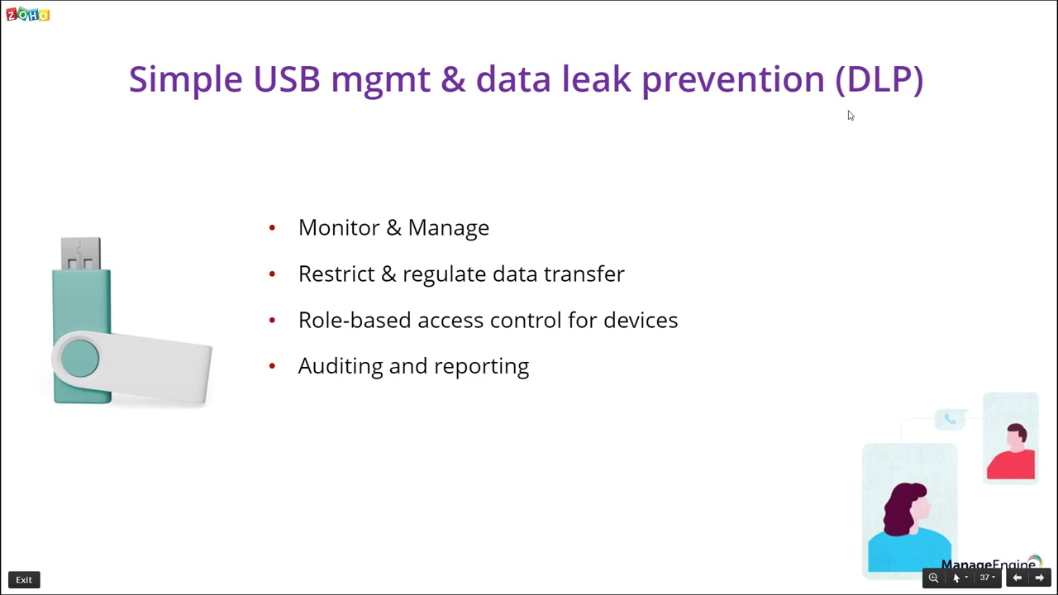
Go back to the Java permissions slide, exit the slideshow, and move the presentation into its own browser window, leaving Desktop Central in front
key("Left")
key("Left")
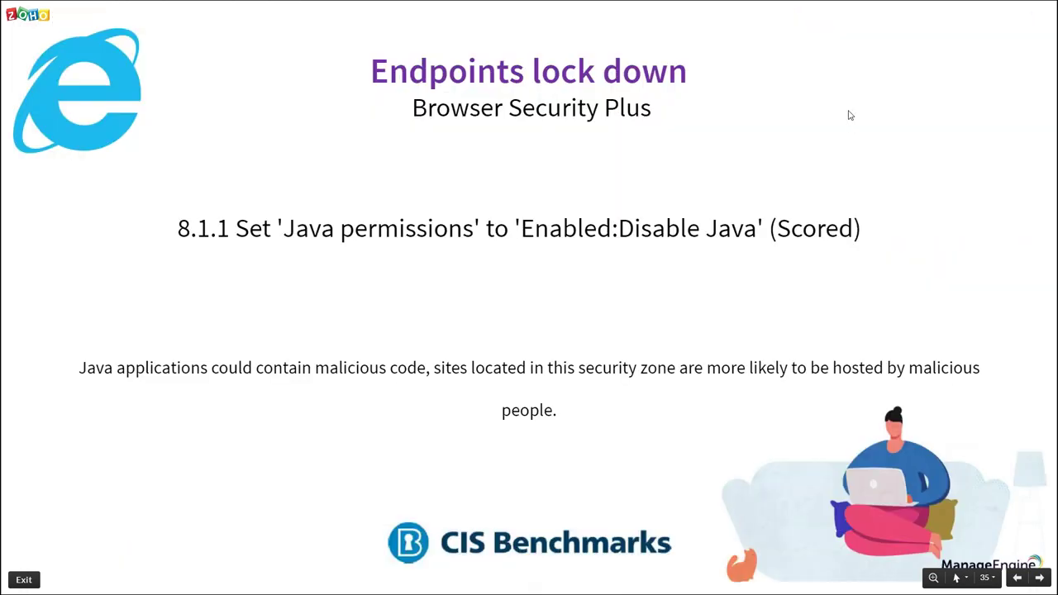
key("alt+Tab")
key("alt+shift+Tab")
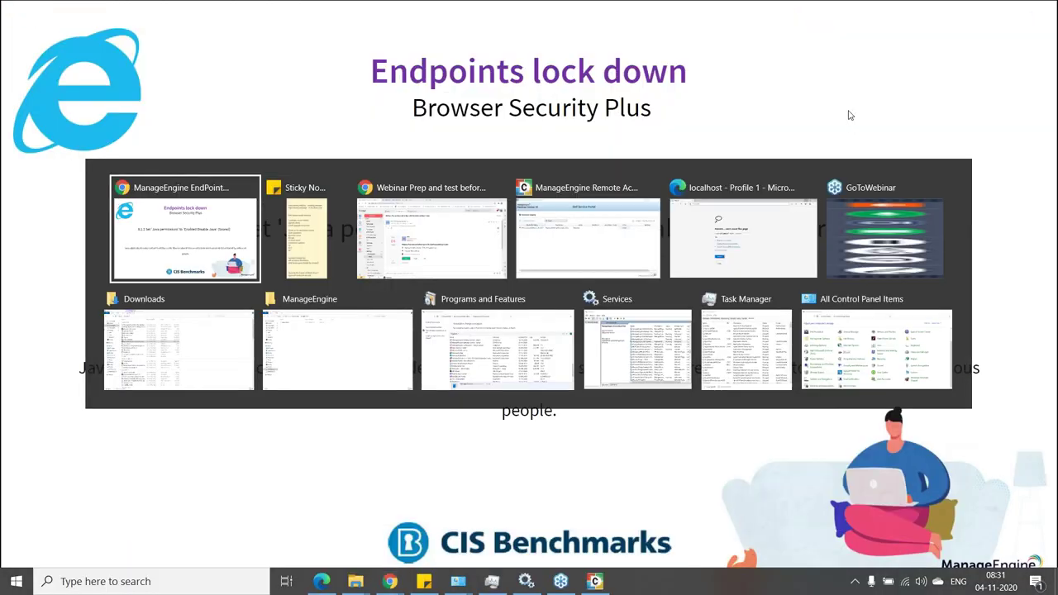
key("Escape")
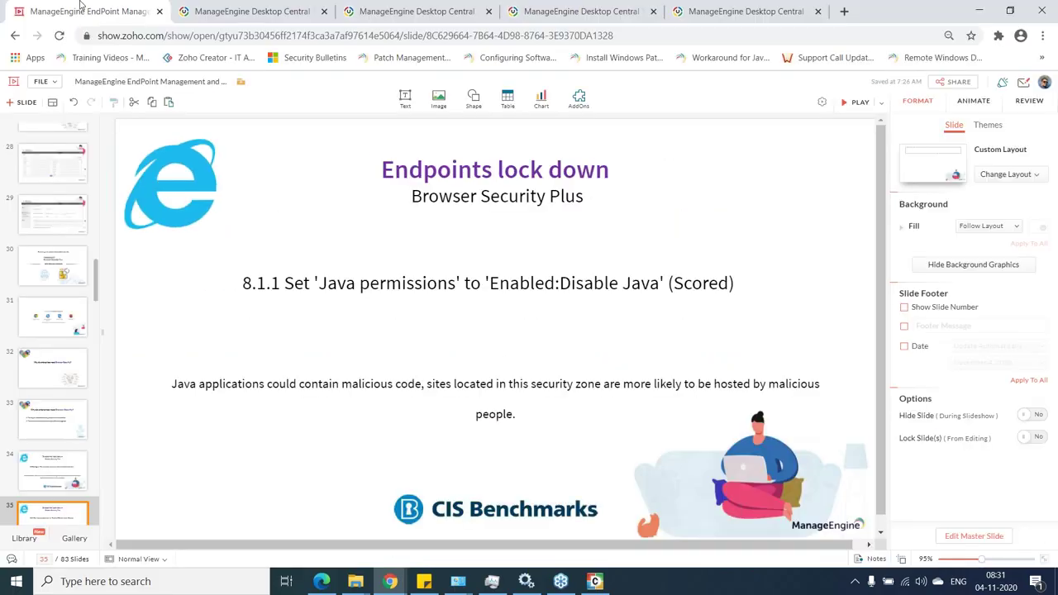
left_click_drag(85, 8, 83, 66)
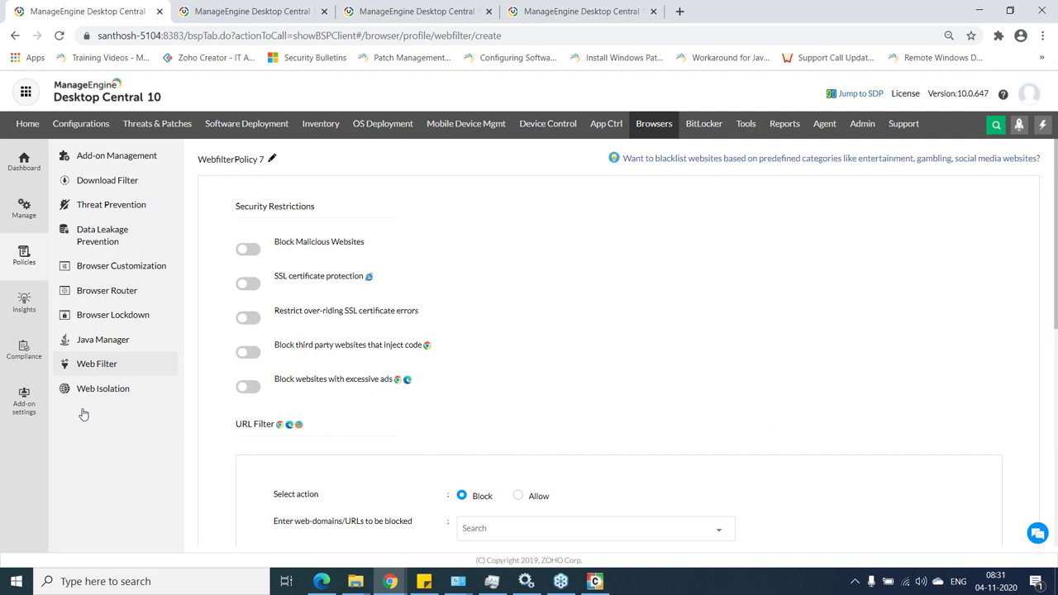
Start a new Threat Prevention policy and examine its settings, from the phishing filter to third-party websites that inject code
left_click(126, 205)
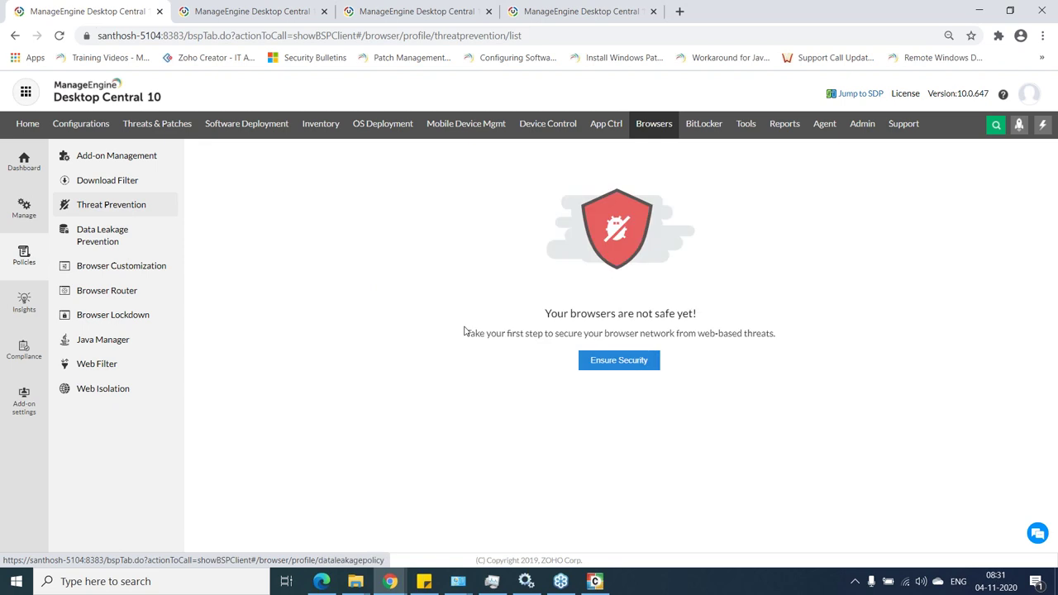
left_click(595, 361)
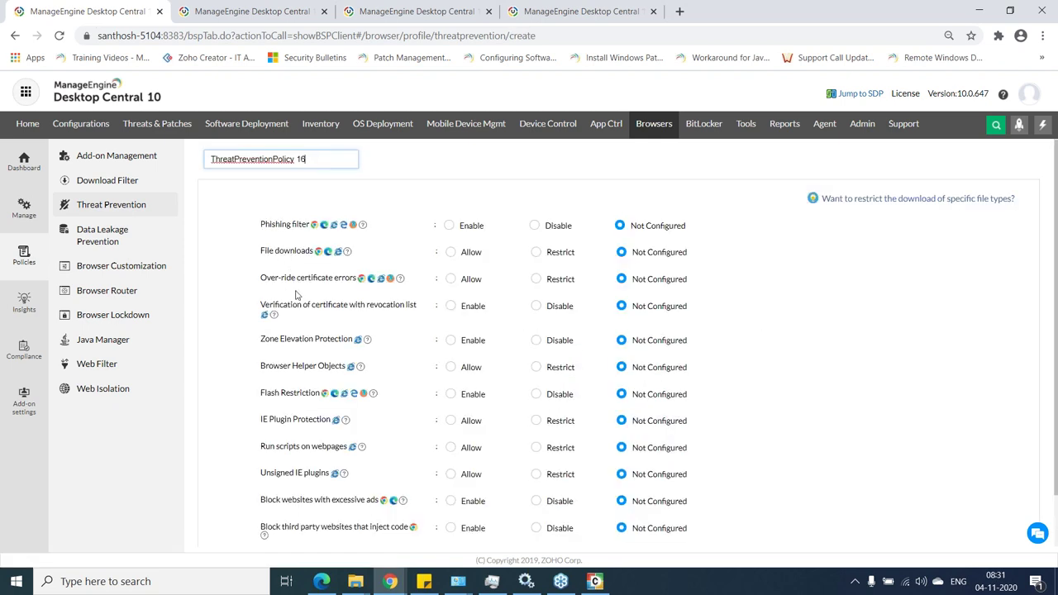
scroll(372, 253, "down", 2)
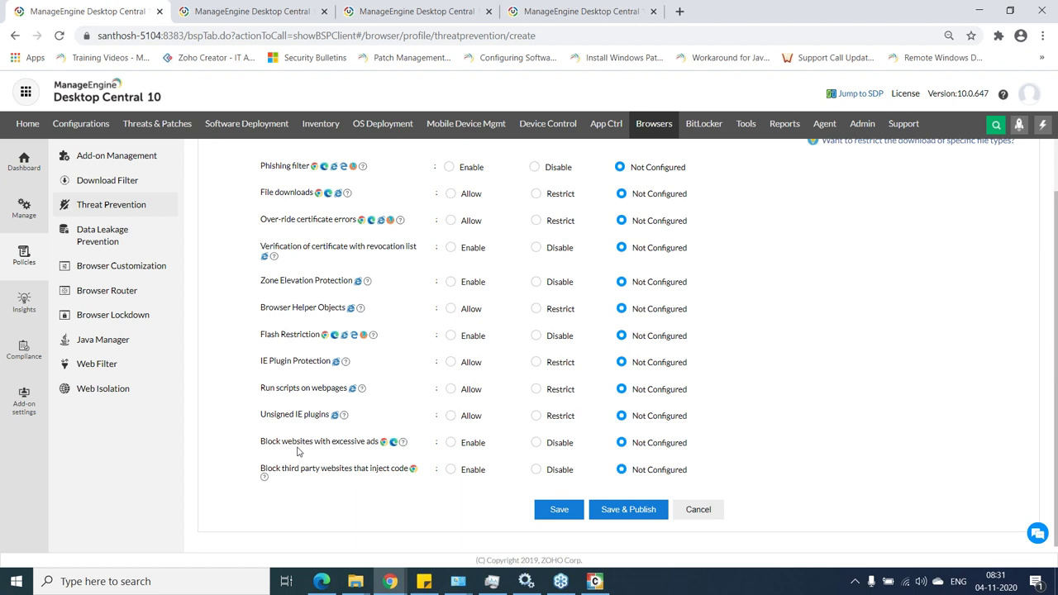
scroll(310, 452, "up", 1)
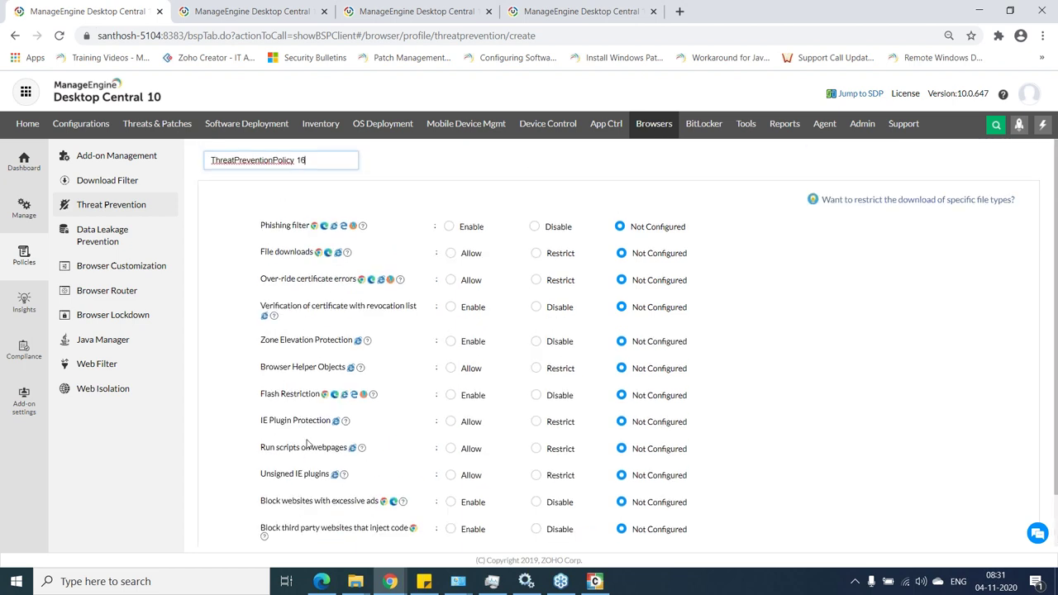
scroll(308, 439, "down", 1)
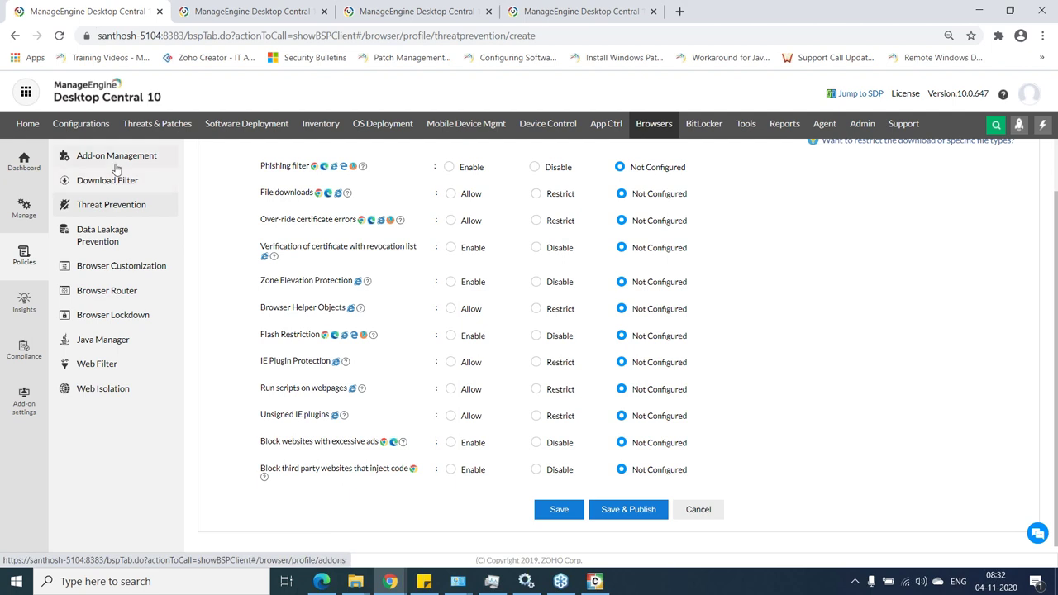
Start a new Data Leakage Prevention policy and examine its settings, from webpage printing to third party cookies
left_click(122, 244)
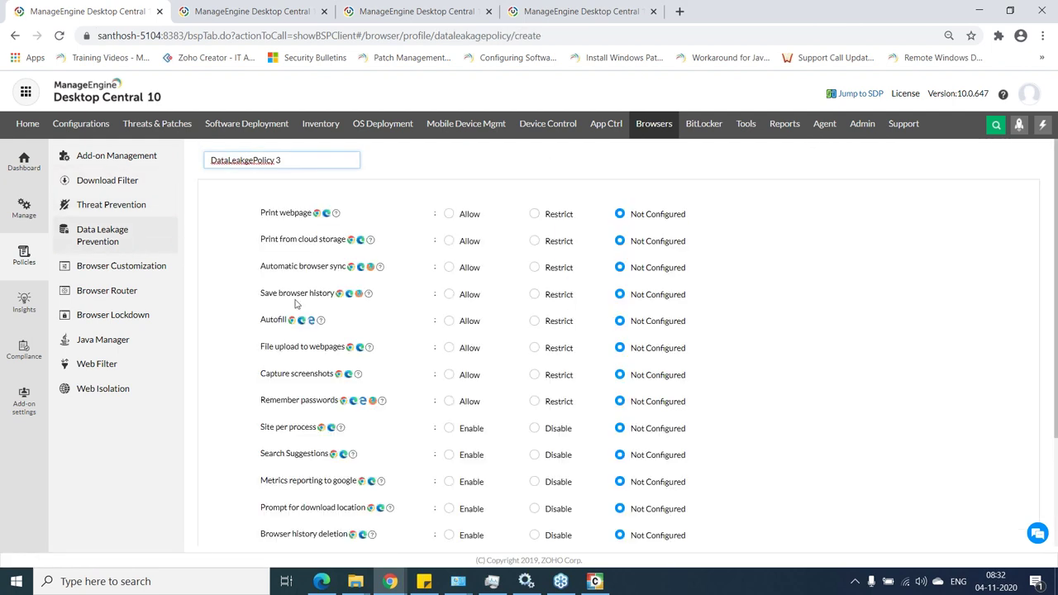
scroll(295, 304, "down", 1)
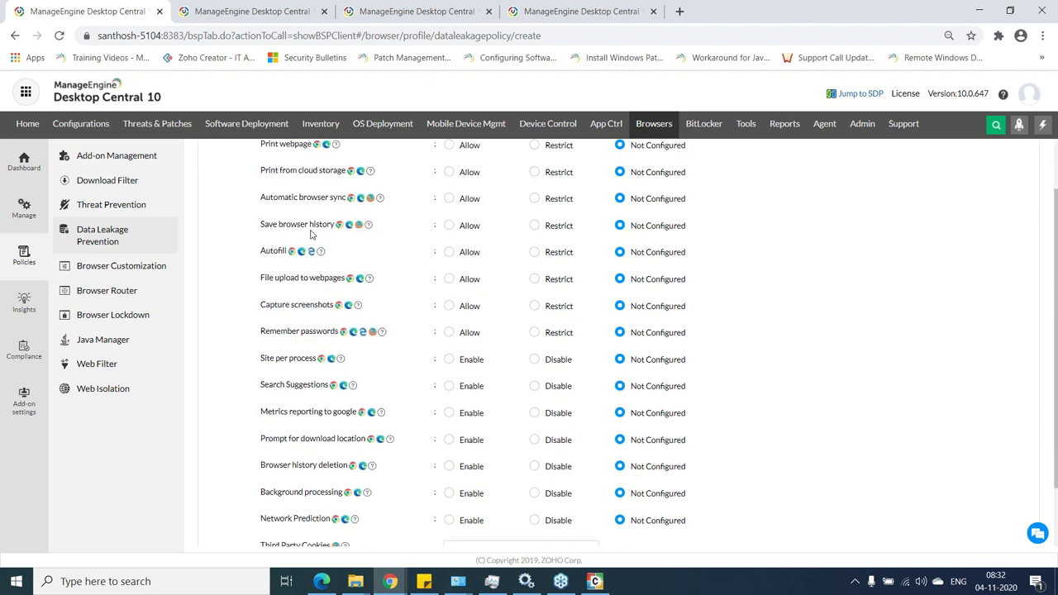
scroll(313, 237, "down", 1)
Set Background processing to Disable in the data leakage policy
left_click_drag(253, 424, 304, 431)
left_click(328, 431)
triple_click(342, 431)
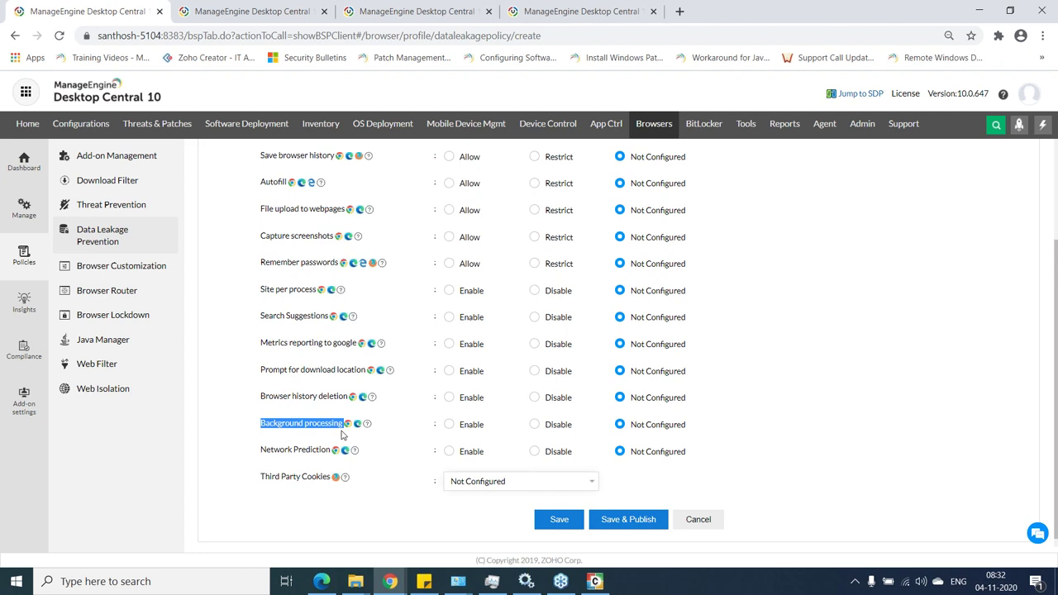
left_click(537, 429)
left_click(536, 428)
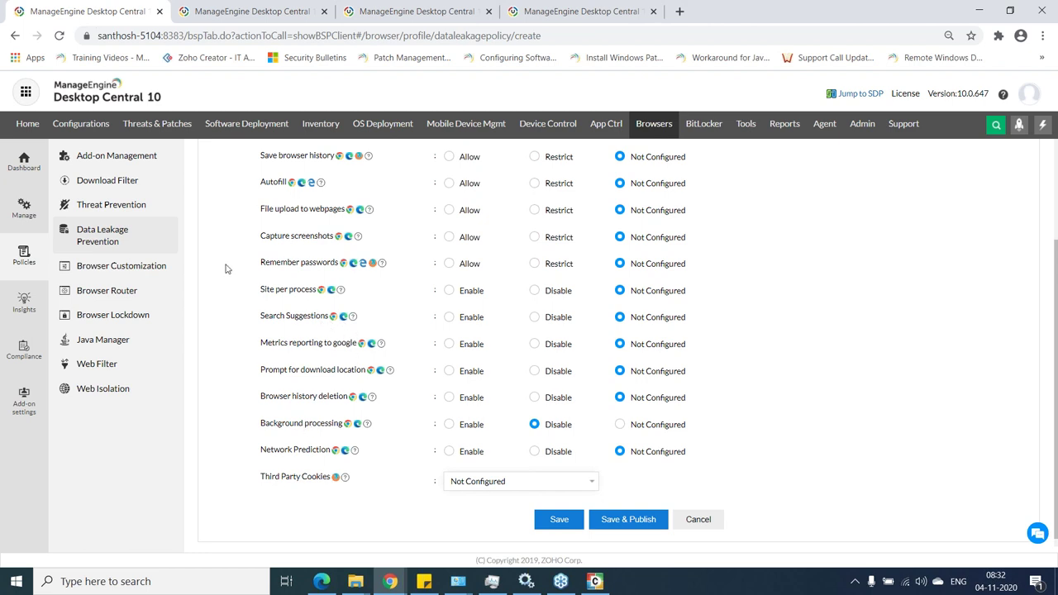
Review the CIS Compliance results and the ZOHOCORP computer's non-compliant configurations, and return to the compliance policy overview
left_click(24, 351)
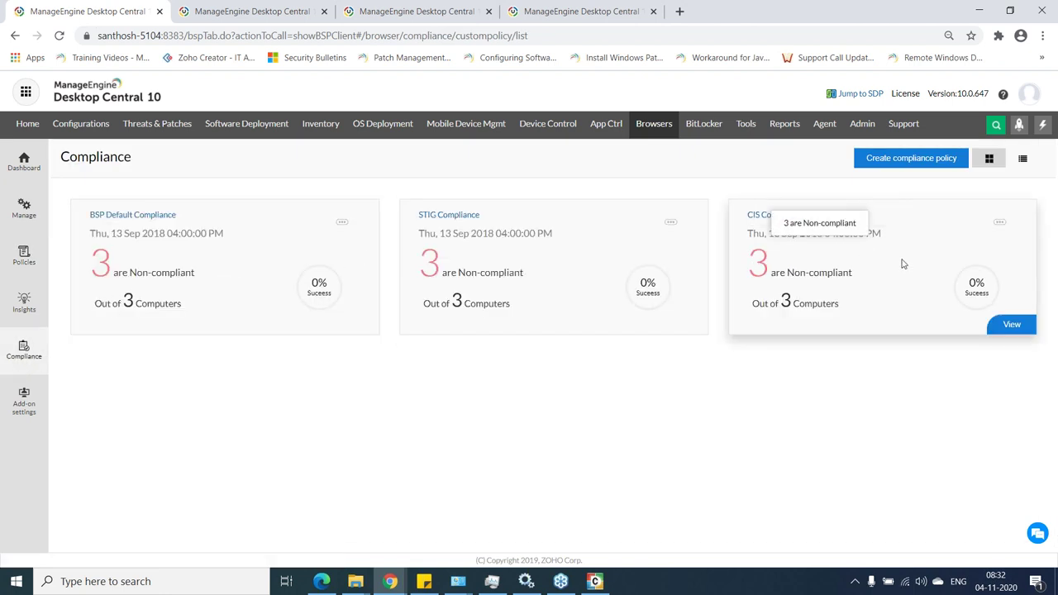
left_click(1010, 324)
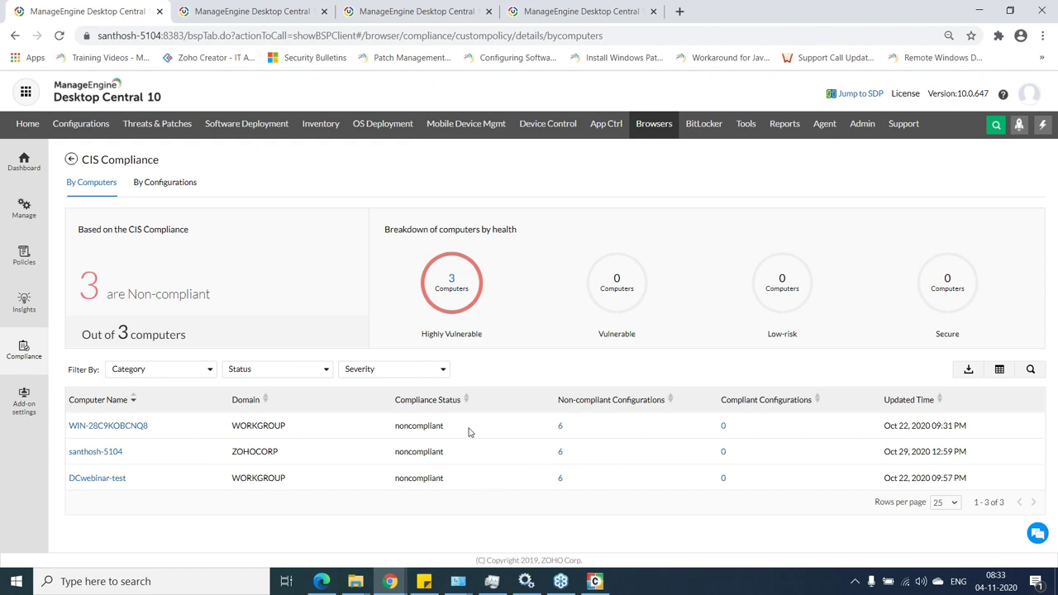
left_click(560, 453)
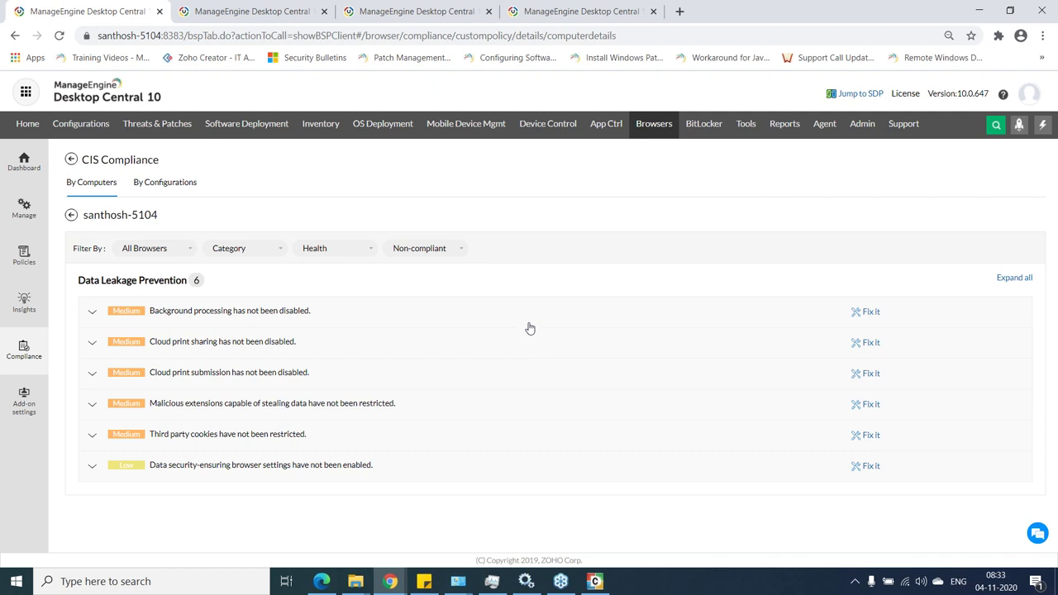
left_click(25, 365)
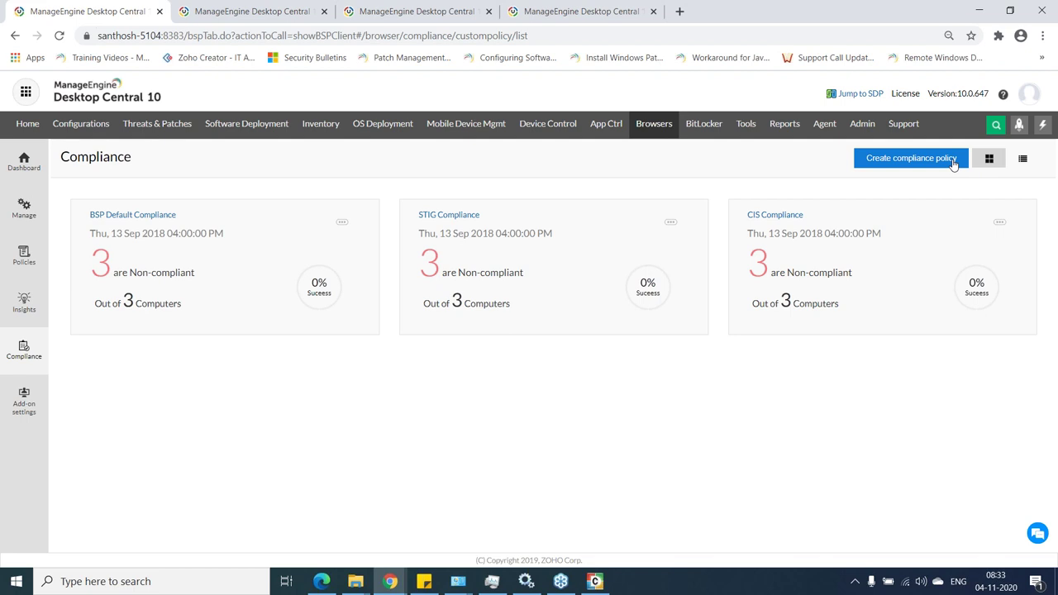
Open the ZOHOCORP computer's details in the browser insights and examine its web activity and installed browsers
left_click(24, 305)
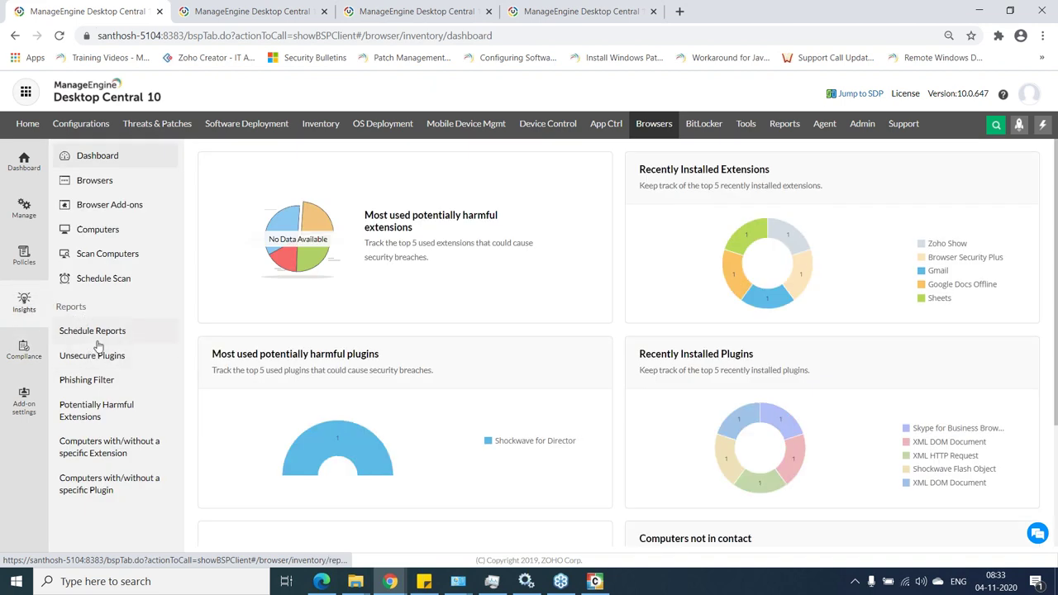
left_click(120, 236)
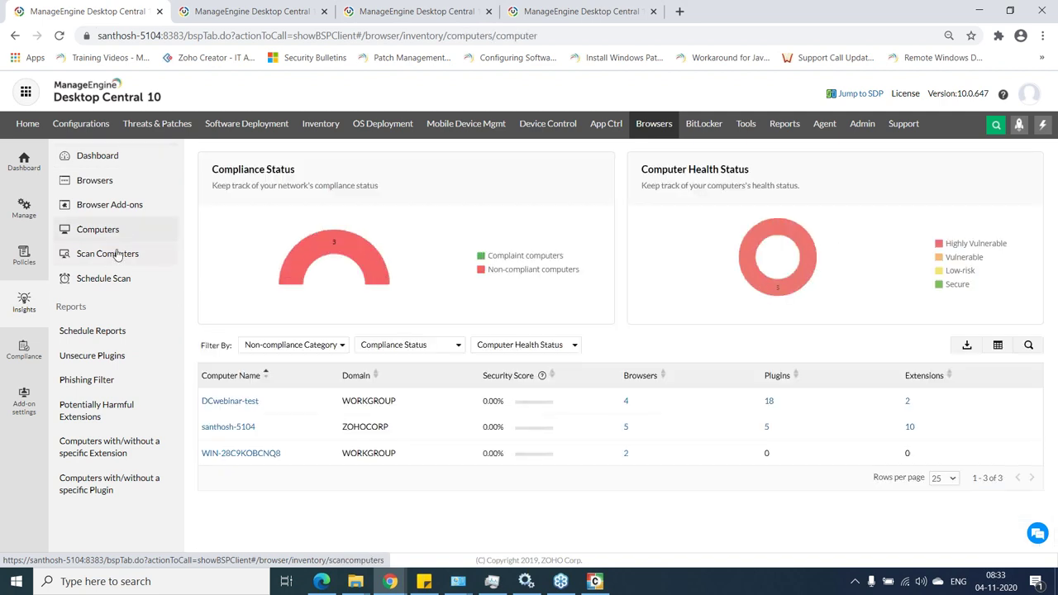
left_click(232, 428)
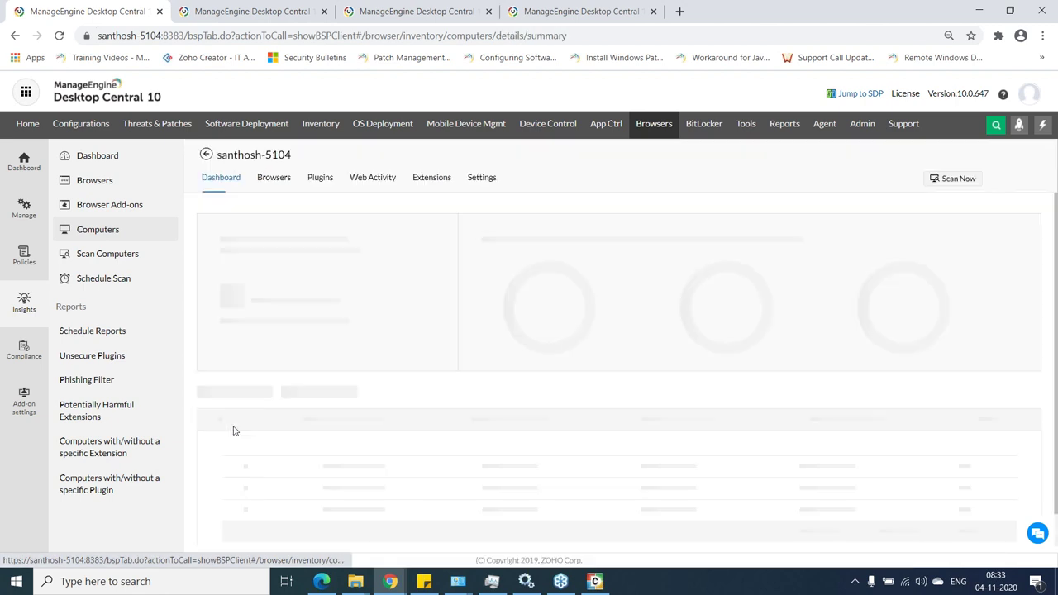
left_click(372, 181)
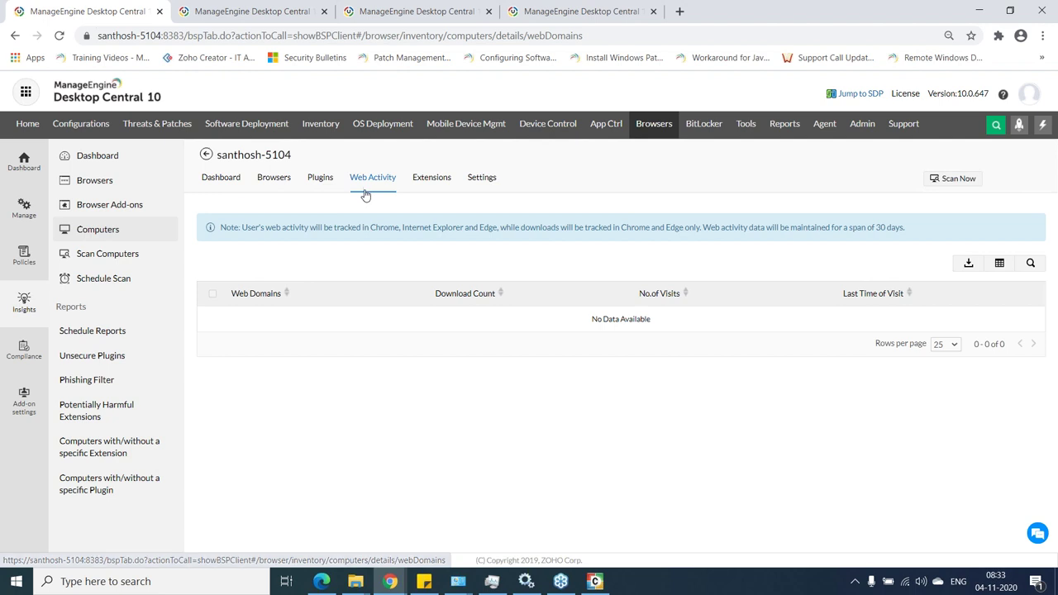
left_click(271, 180)
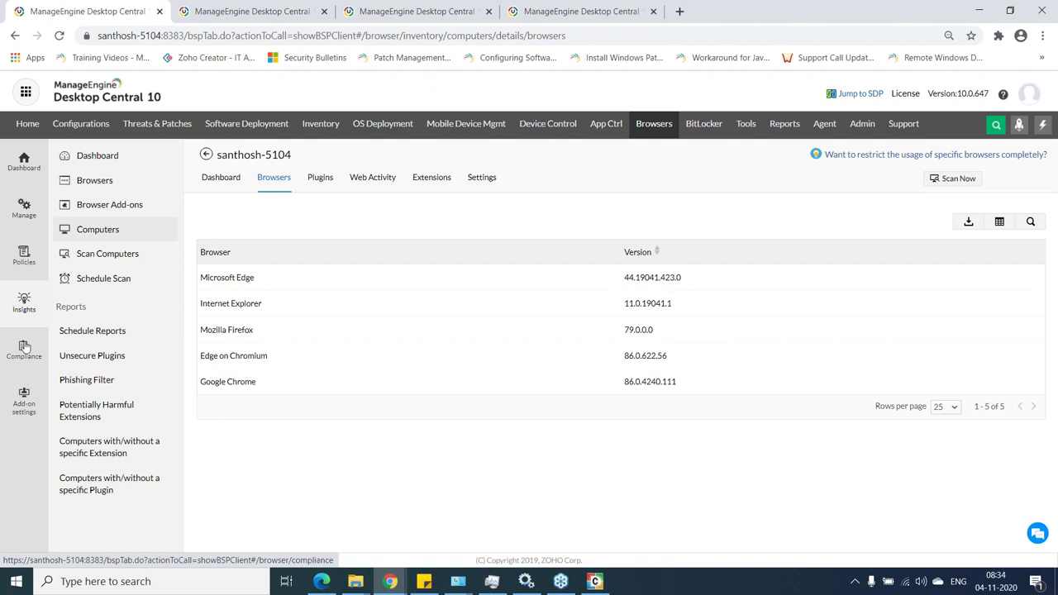
View the Browser Lockdown and Web Isolation policy pages
left_click(25, 256)
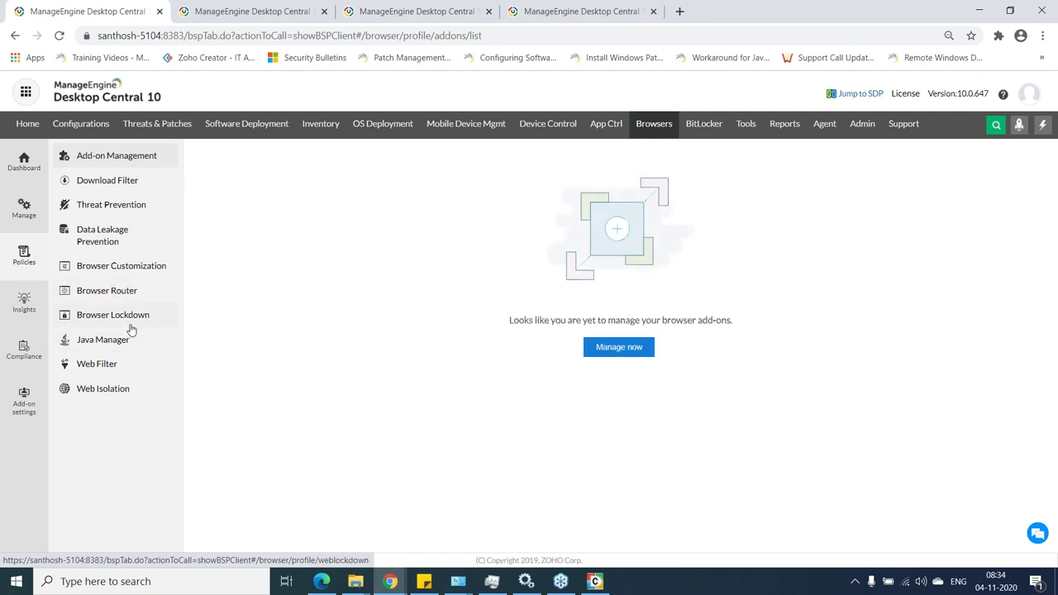
left_click(129, 326)
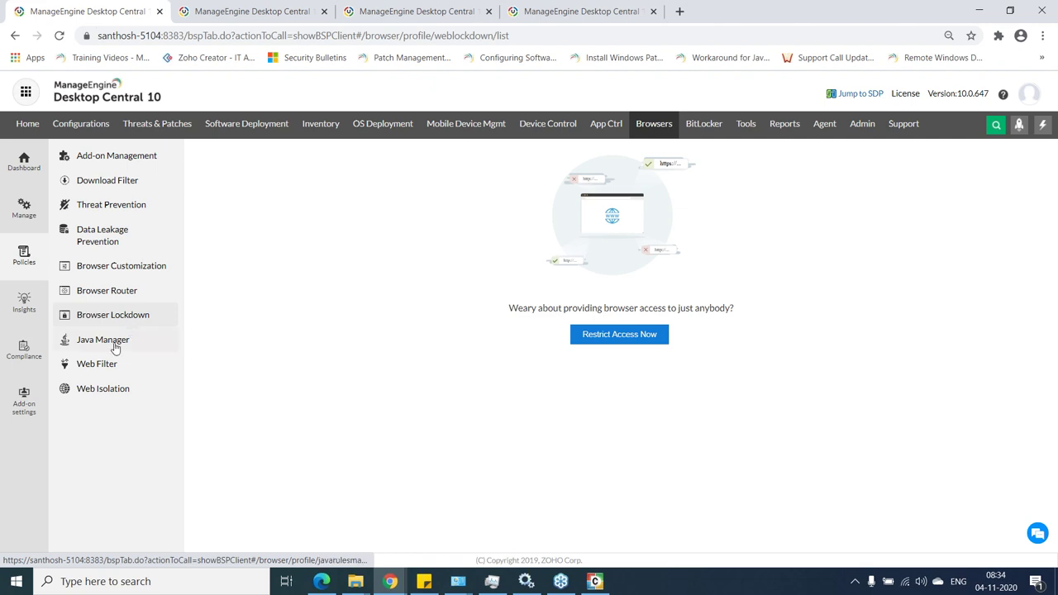
left_click(151, 390)
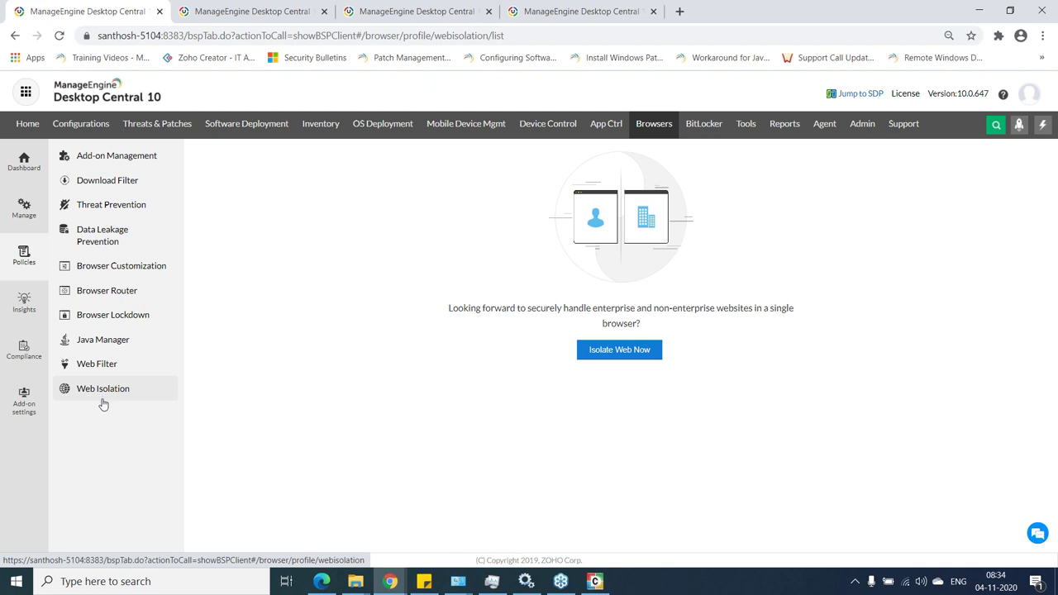
Switch to the Zoho Show presentation, play it full screen, and advance two slides to the USB management and data leak prevention slide
key("alt+Tab")
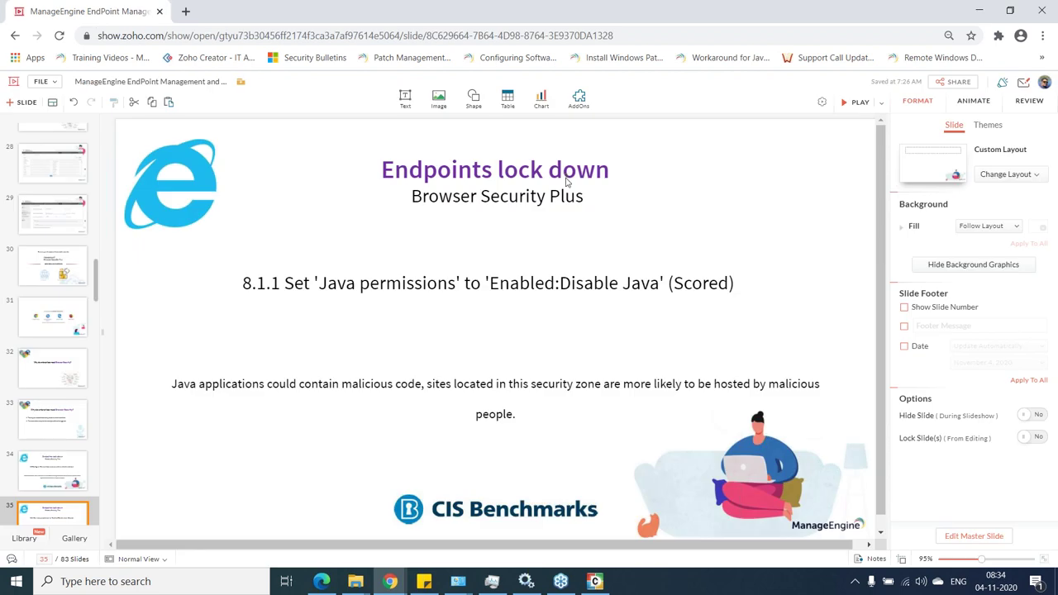
left_click(859, 103)
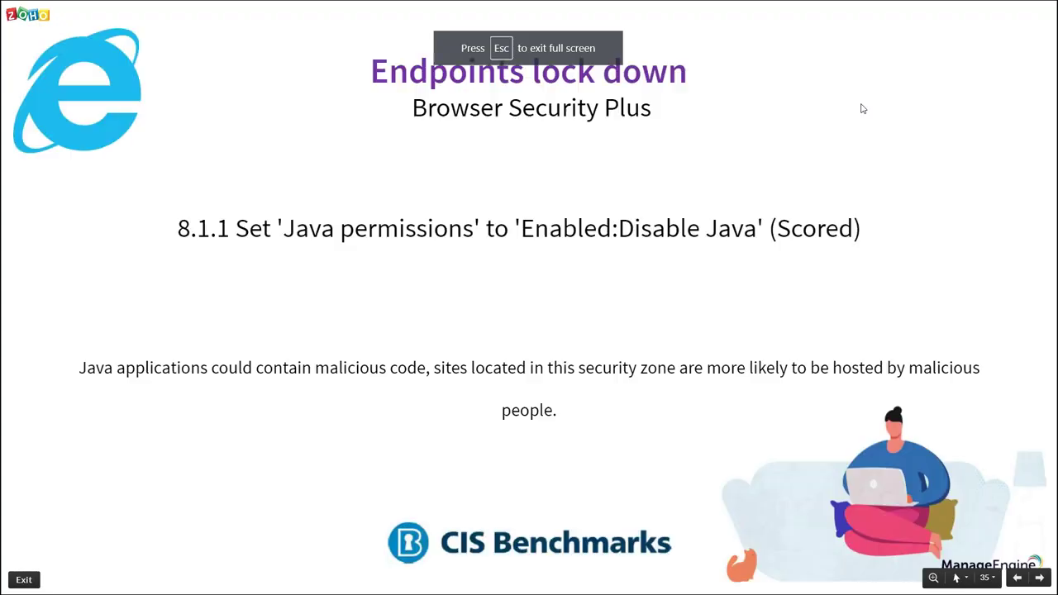
key("Right")
key("Right")
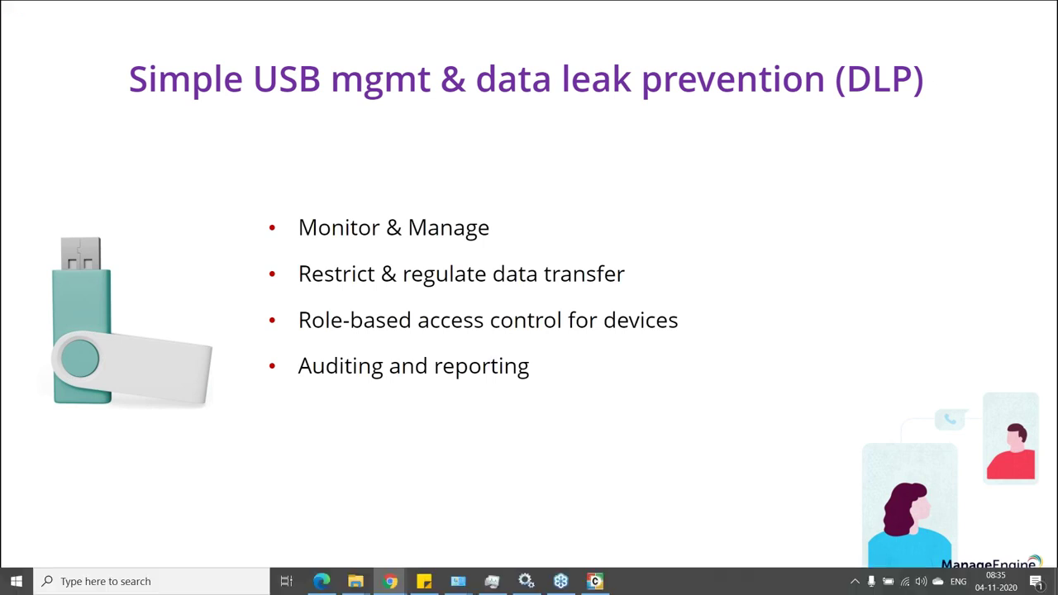
Switch back to Desktop Central and start creating a new Device Control policy
key("alt+Tab")
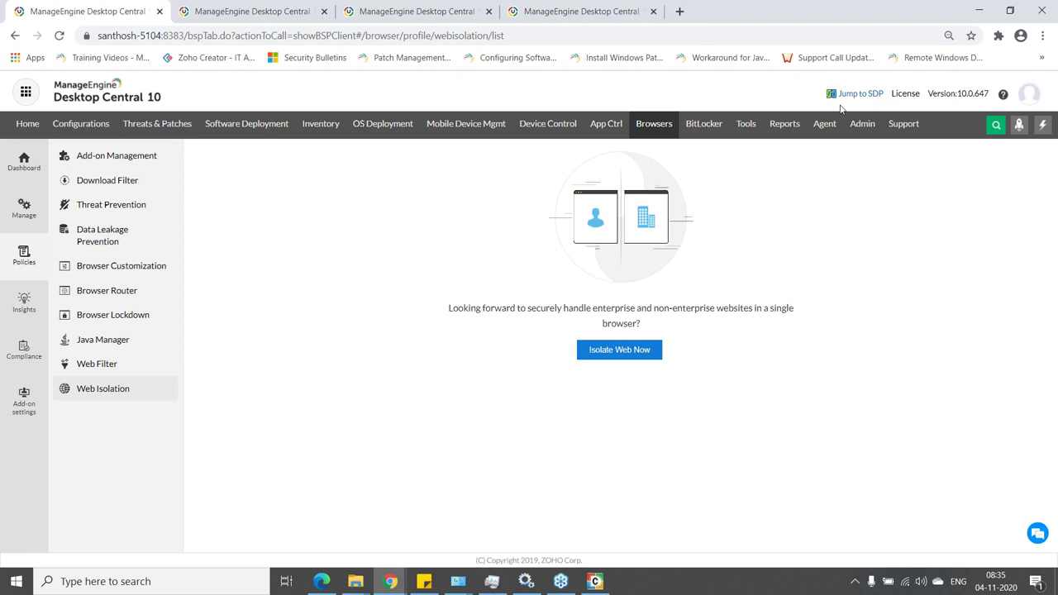
left_click(565, 130)
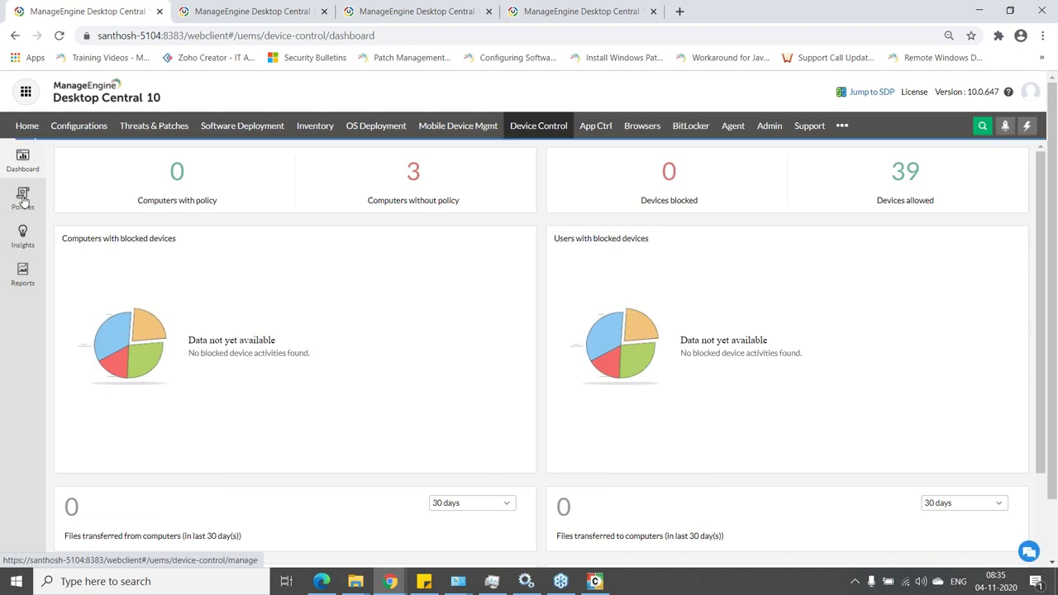
left_click(23, 197)
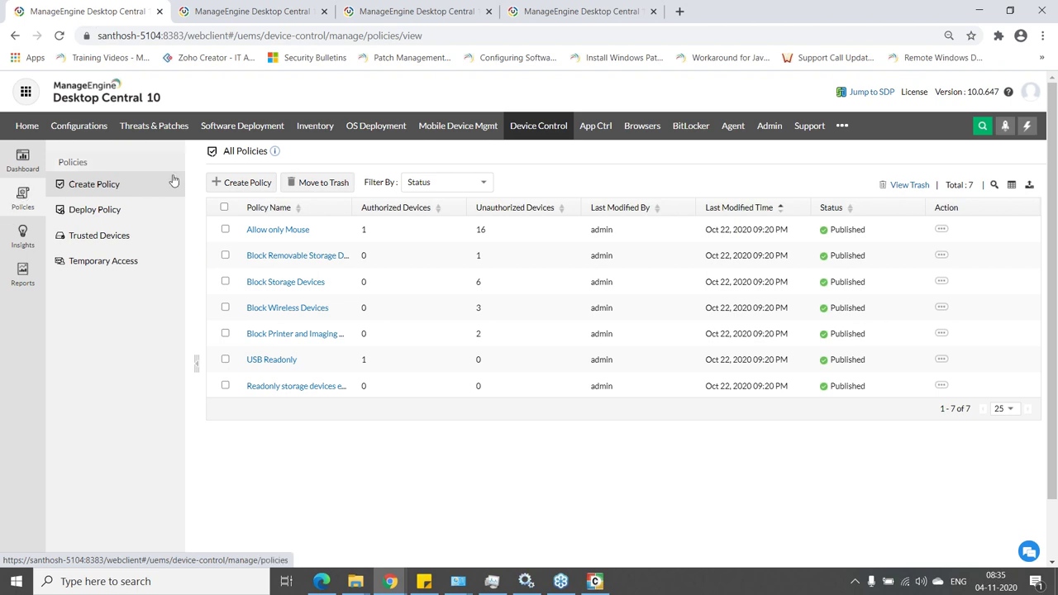
left_click(237, 185)
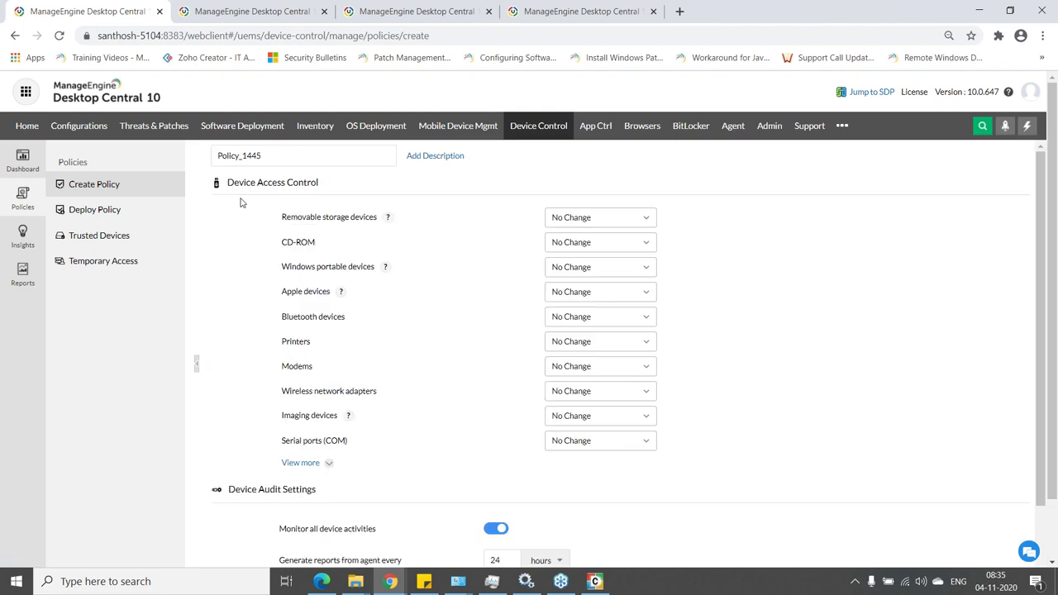
Set removable storage devices to Allow and examine the file access, autorun and file shadow settings
left_click(628, 217)
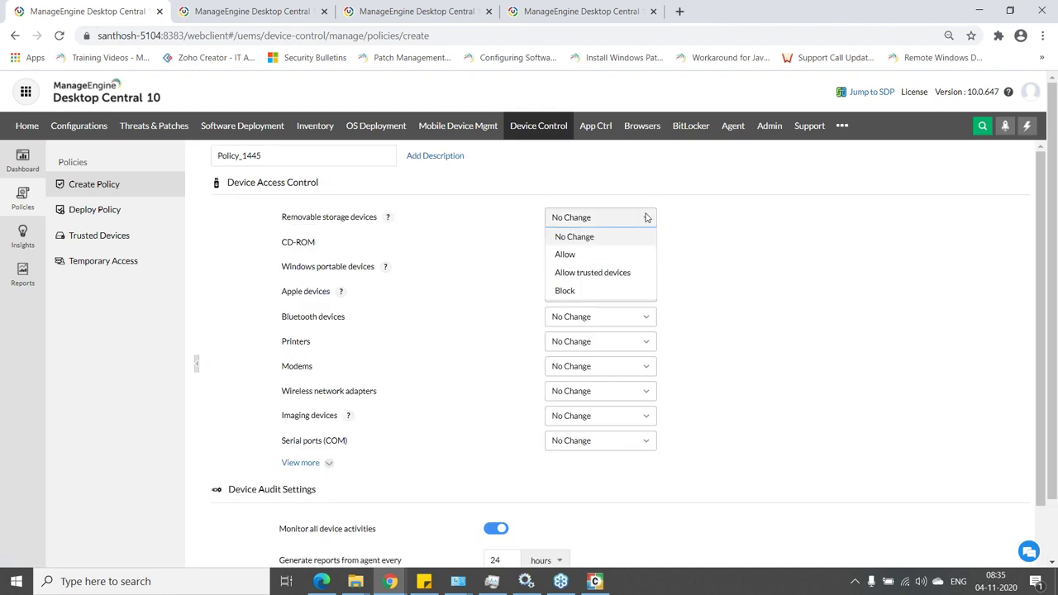
left_click(616, 258)
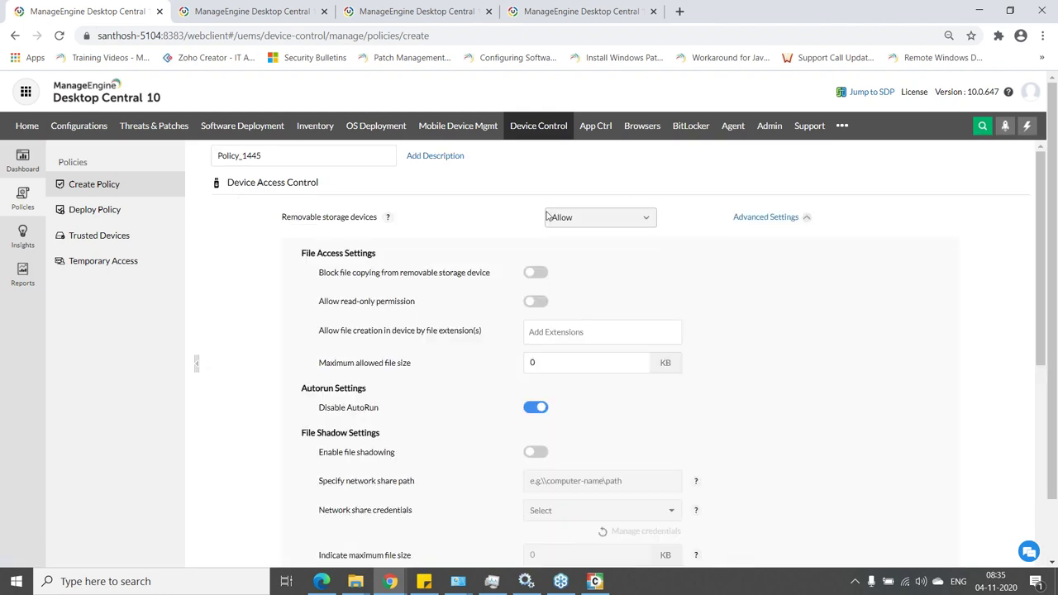
scroll(550, 215, "down", 2)
scroll(546, 212, "up", 1)
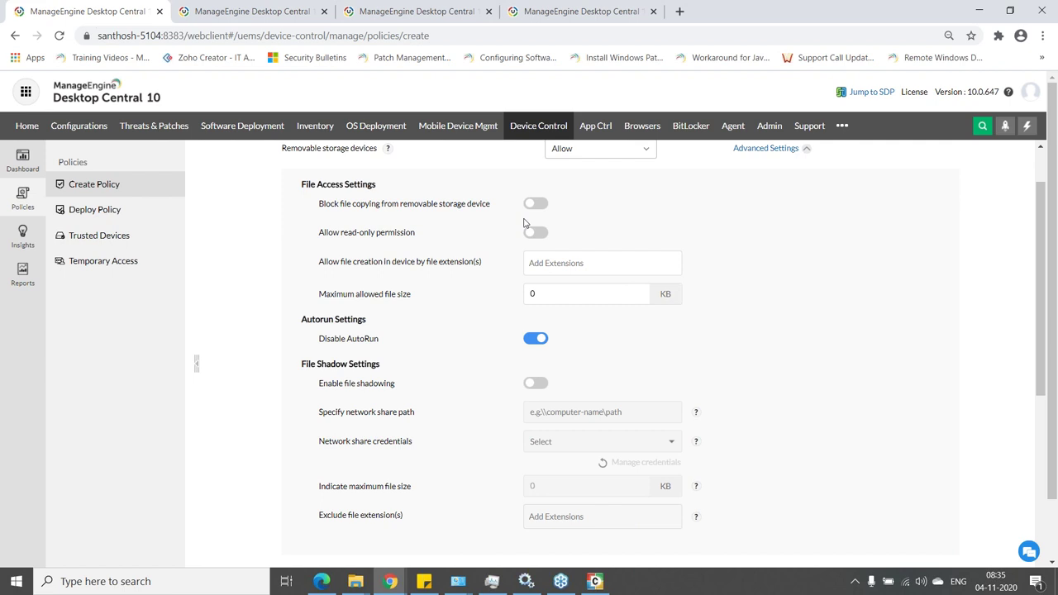
Enable file shadowing for removable storage devices and review its share, size and extension settings plus the available device access options
left_click(541, 384)
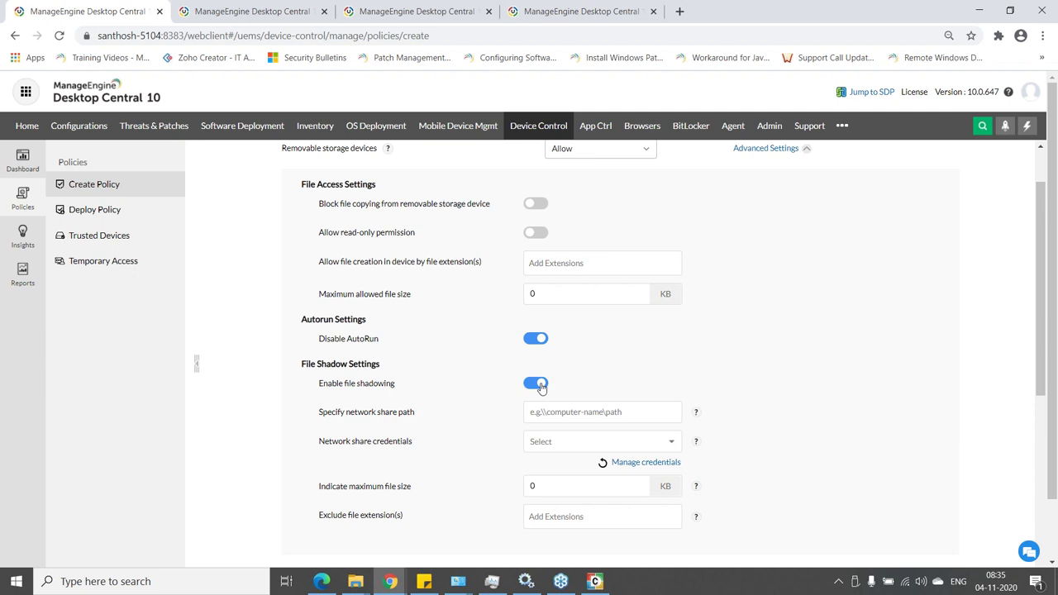
scroll(504, 447, "down", 3)
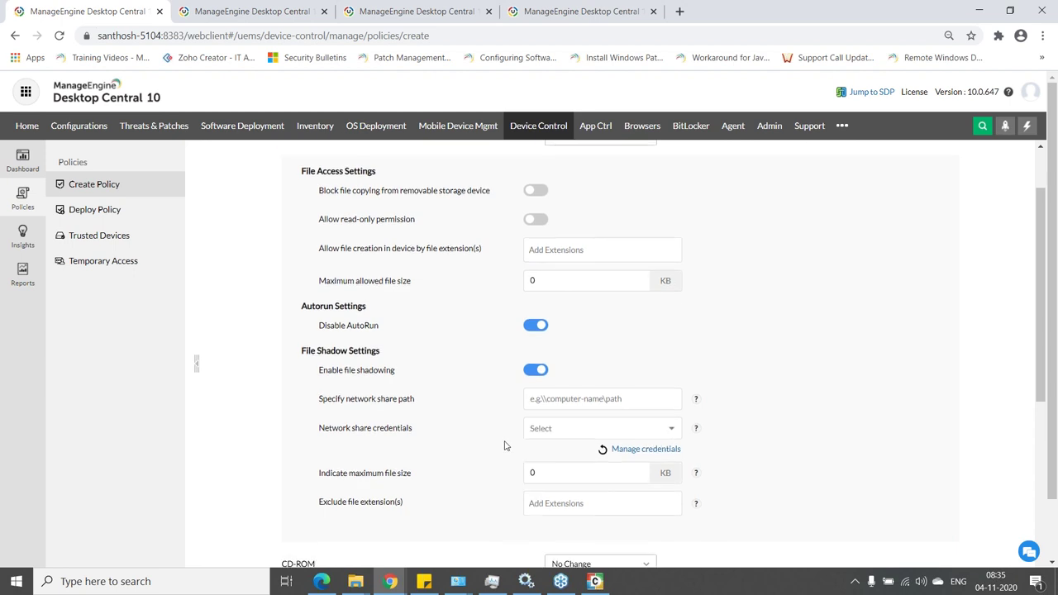
scroll(488, 442, "up", 4)
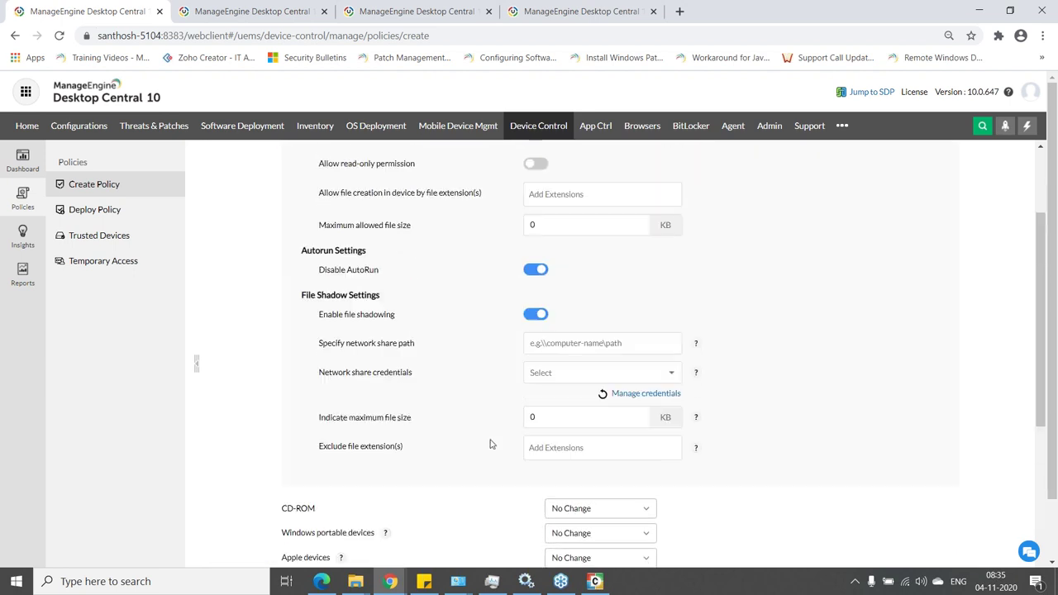
left_click(602, 217)
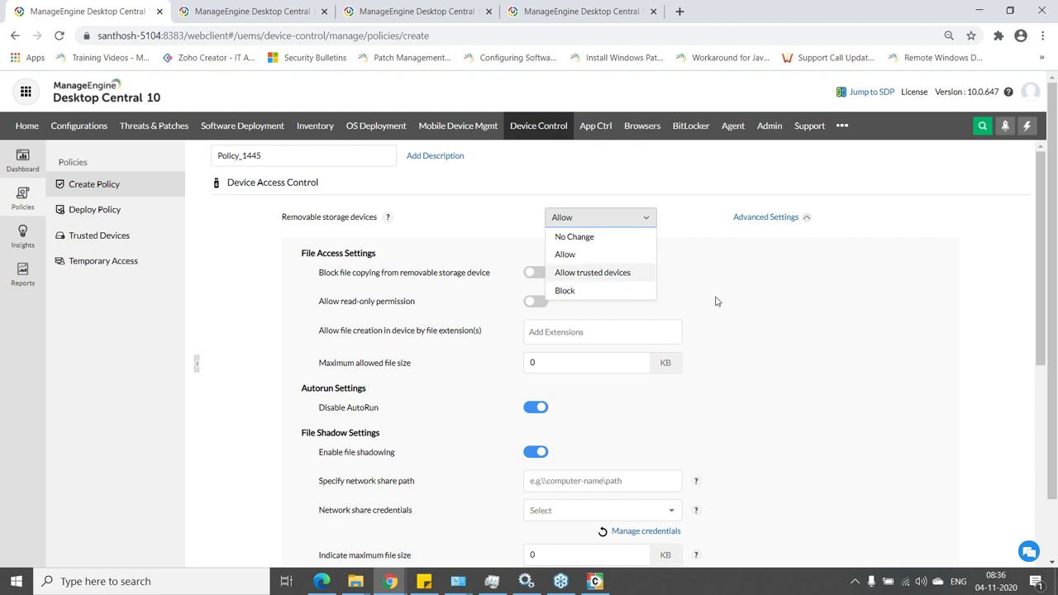
left_click(740, 312)
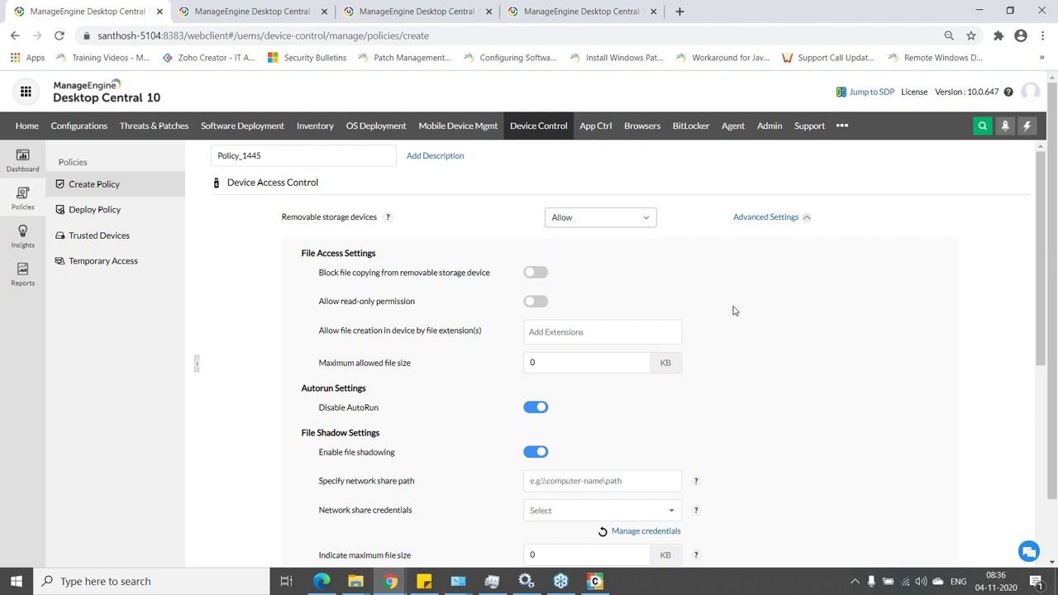
Open the temporary access entry Access Name_0412 for modification and review its target, duration and allowed device settings
left_click(115, 261)
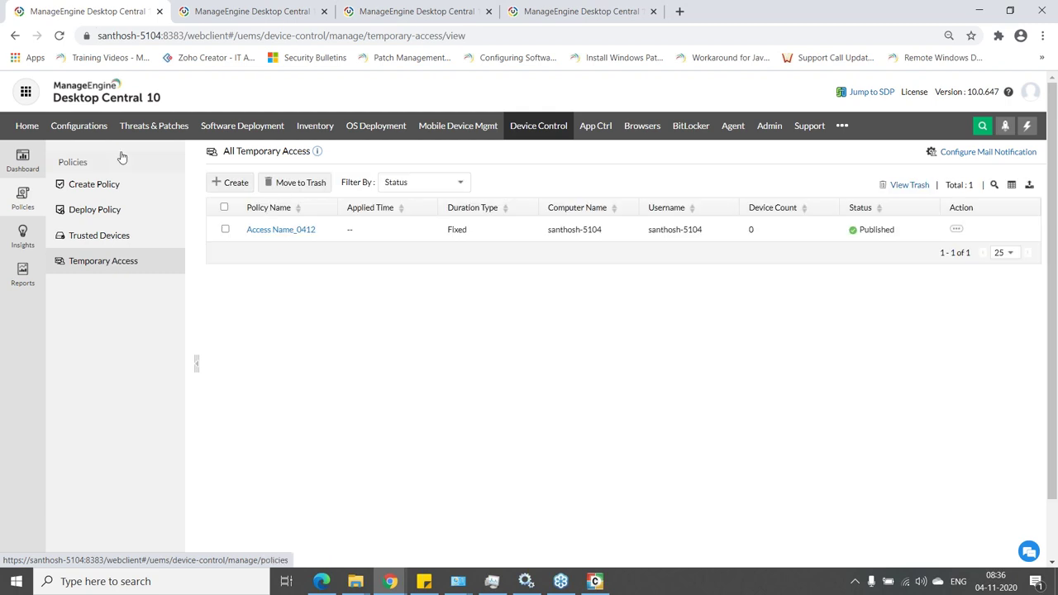
left_click(956, 229)
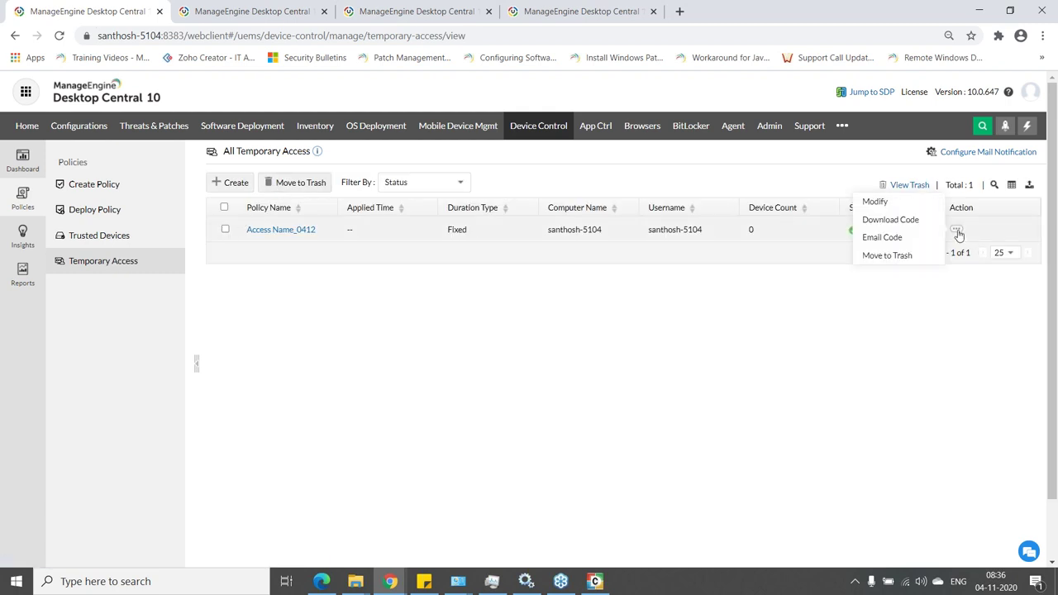
left_click(876, 202)
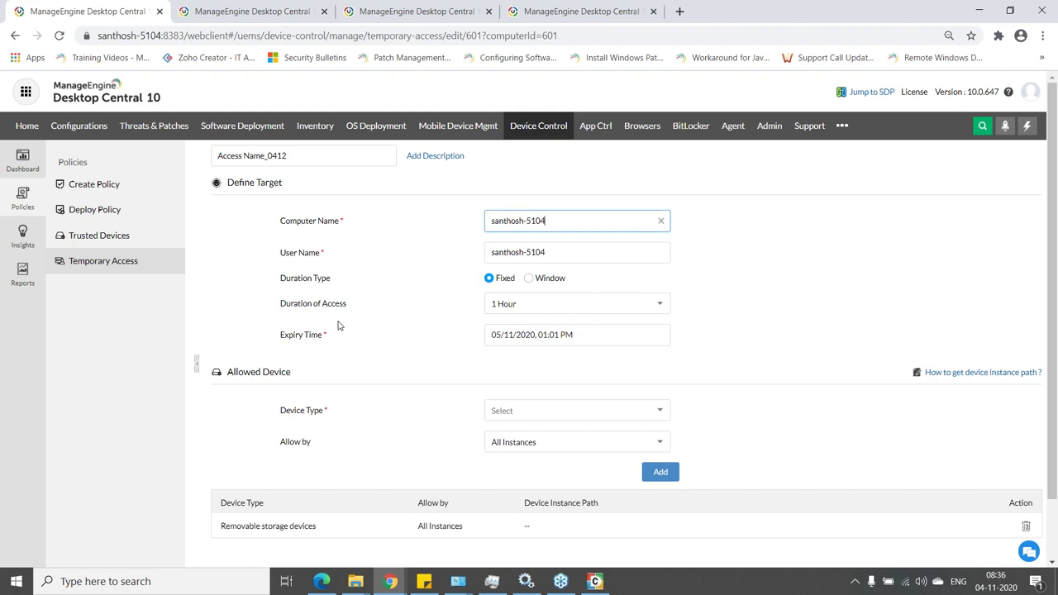
scroll(337, 324, "down", 2)
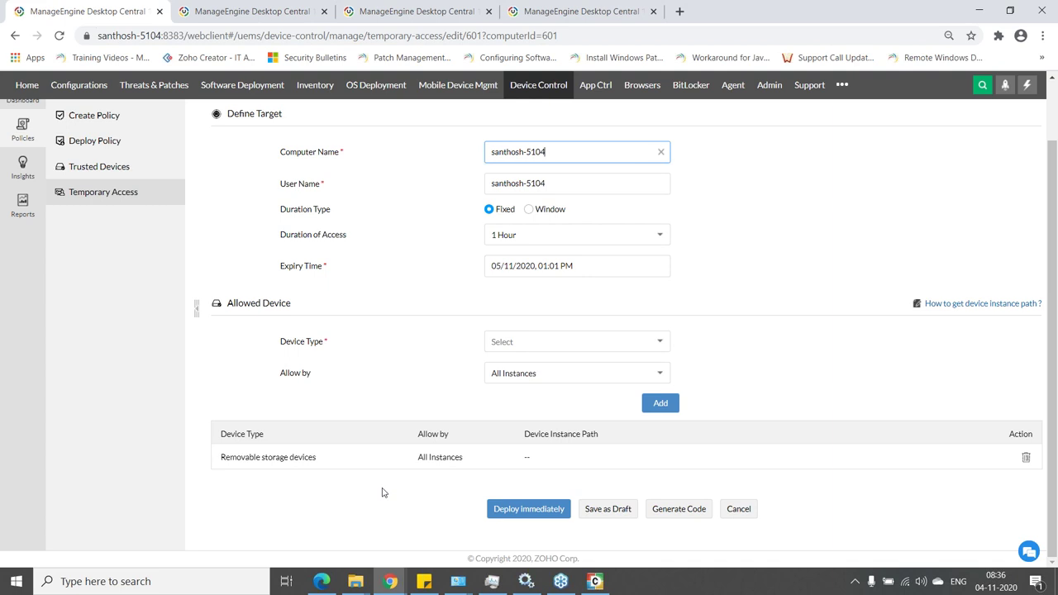
scroll(383, 492, "up", 1)
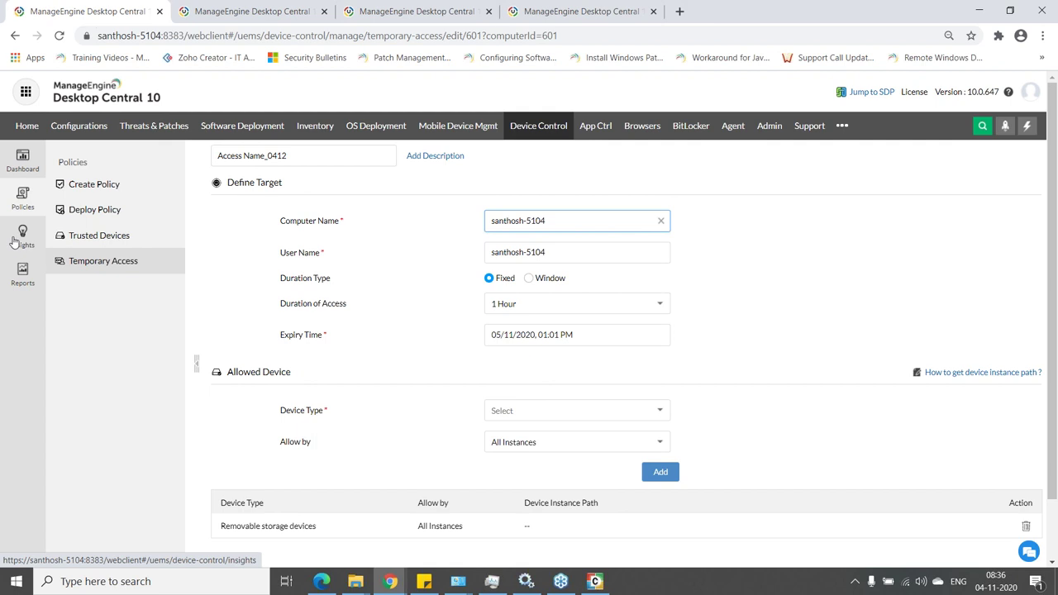
View the Device Control managed computers insights and the Device Audit, File Shadowing and File Tracing reports
left_click(14, 239)
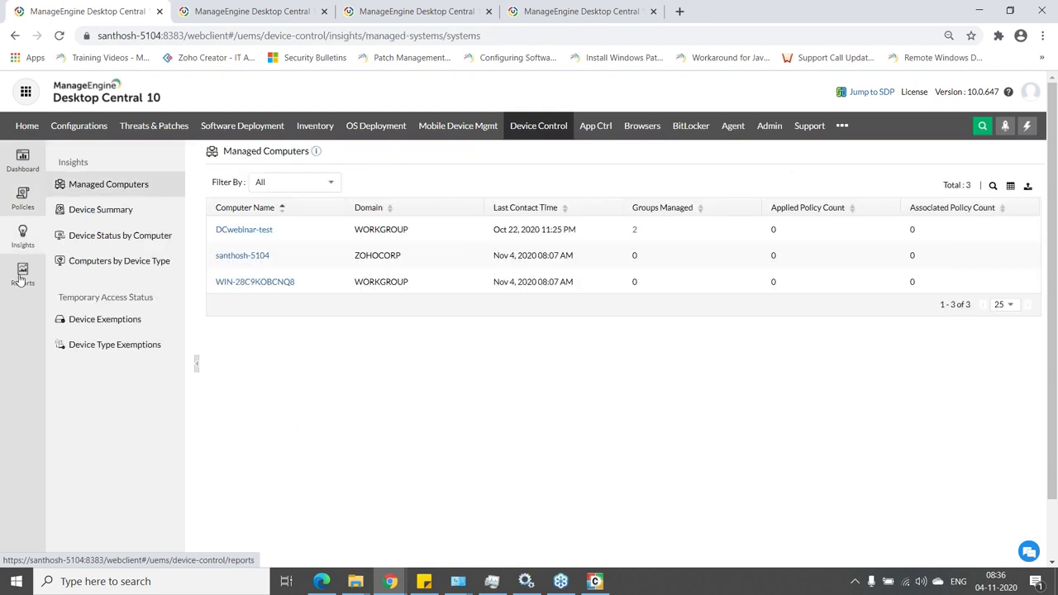
left_click(21, 279)
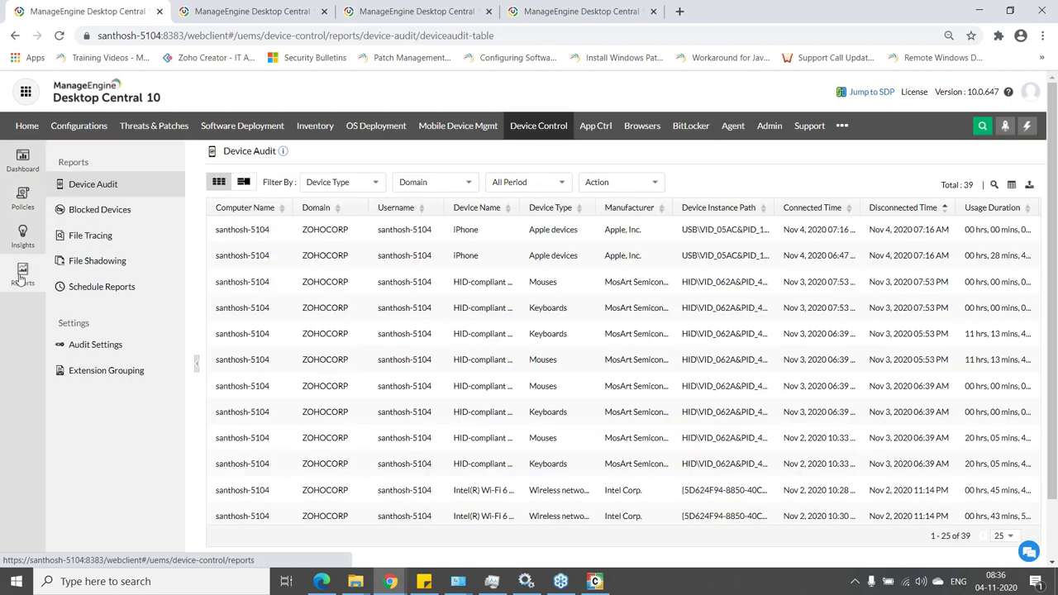
left_click(113, 270)
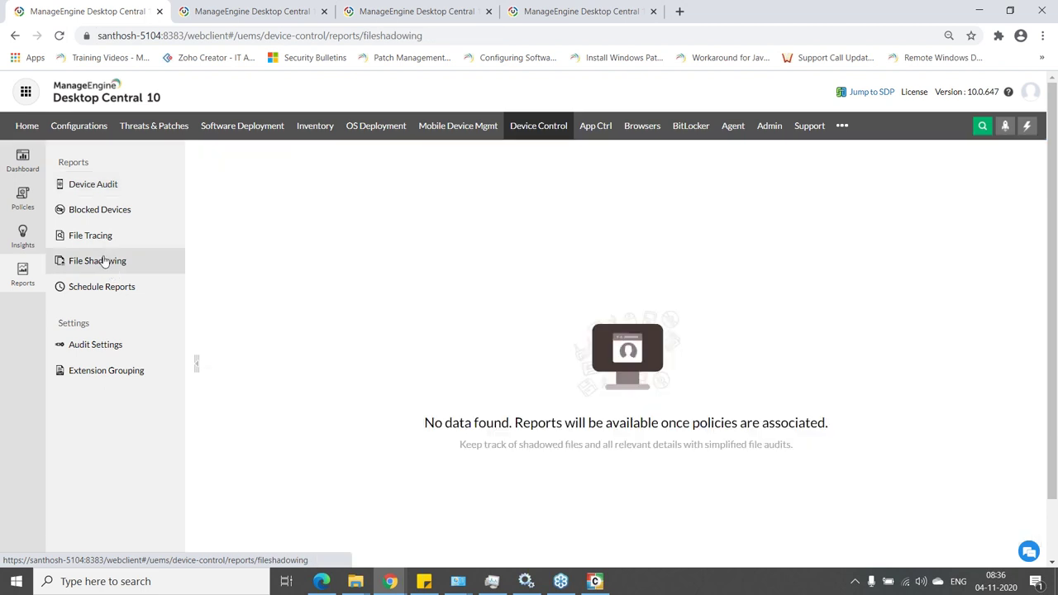
left_click(106, 241)
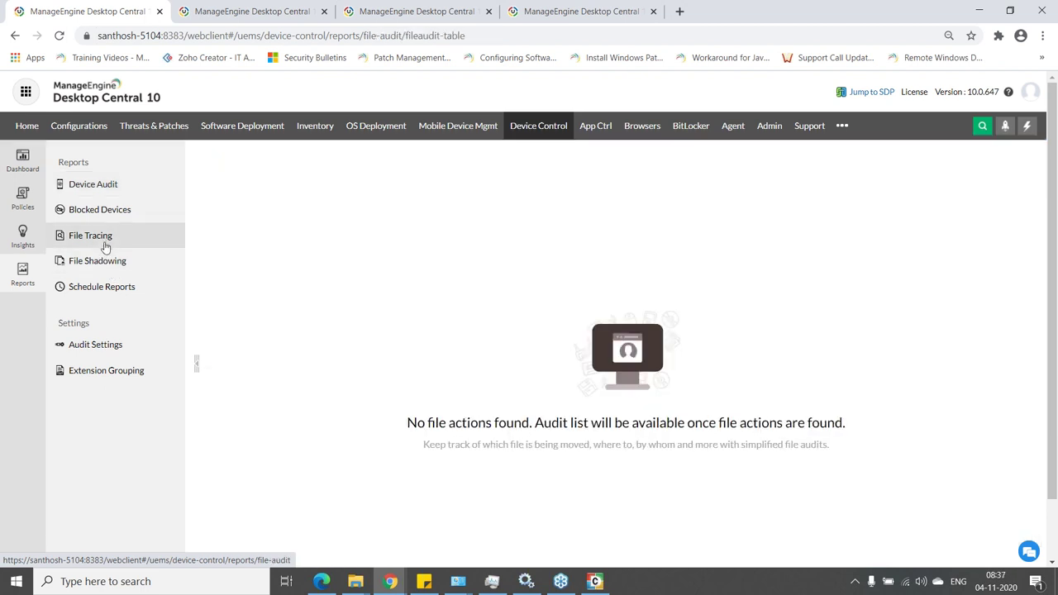
Load demo.desktopcentral.com in a new browser tab
left_click(680, 11)
type("demo")
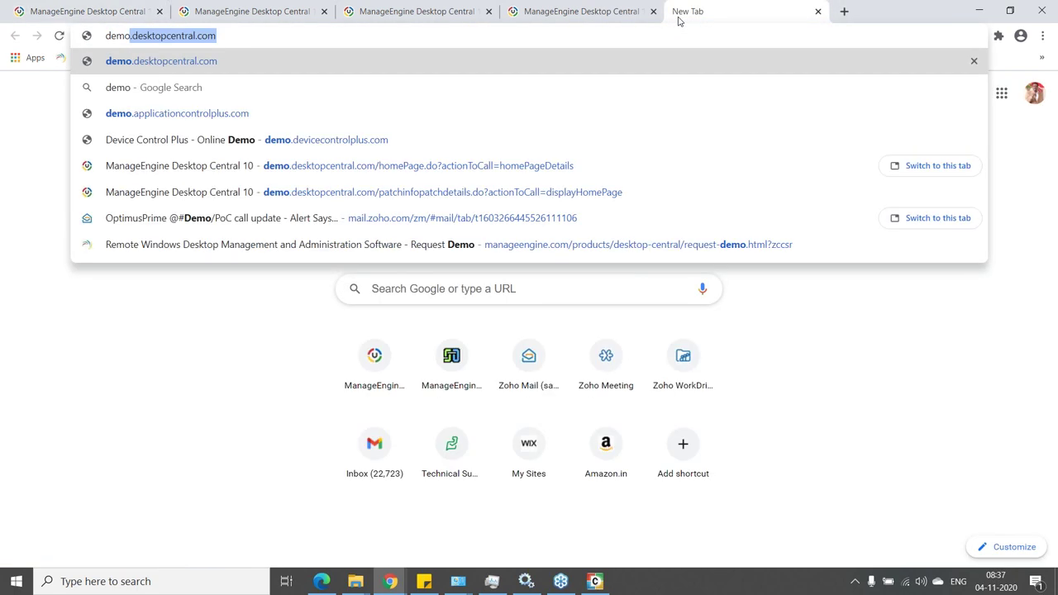
type(".de")
key("Return")
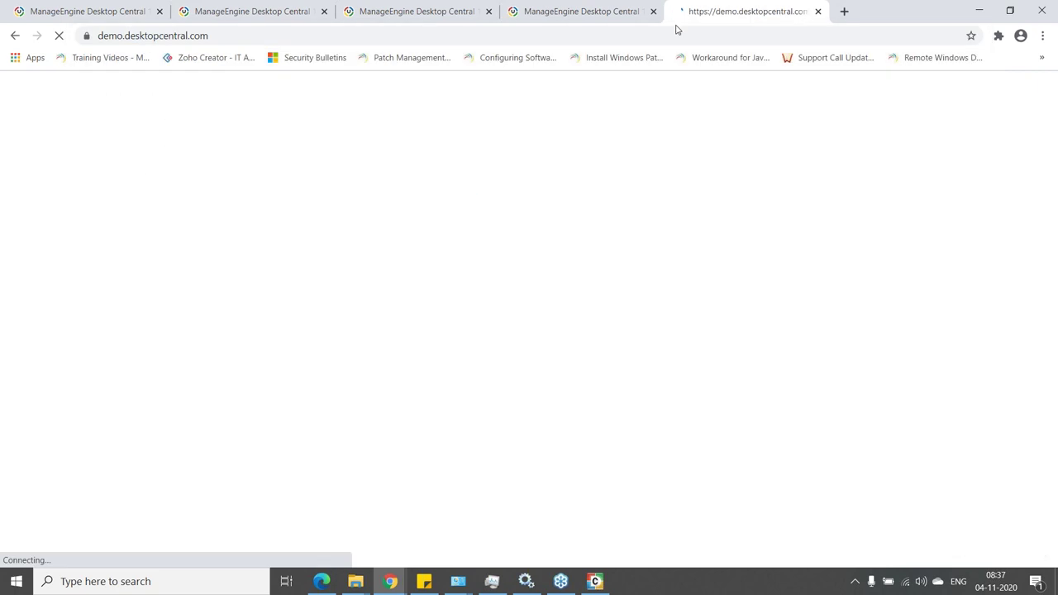
Load demo.devicecontrolplus.com in the same browser tab instead and enter the Device Control Plus demo as Administrator
left_click(675, 28)
type("d")
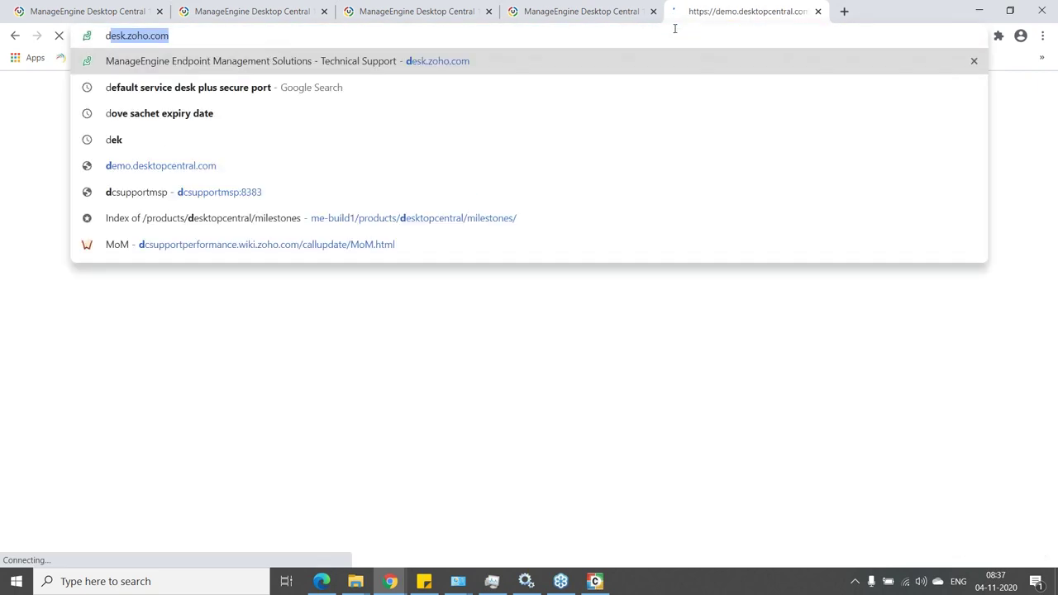
type("emo.de")
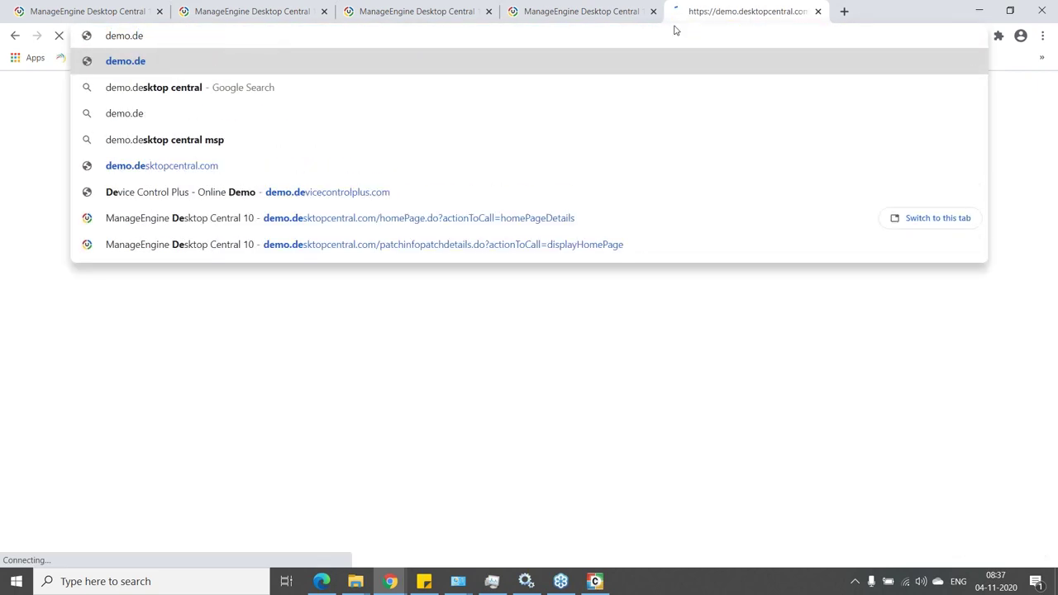
type("vice")
key("Return")
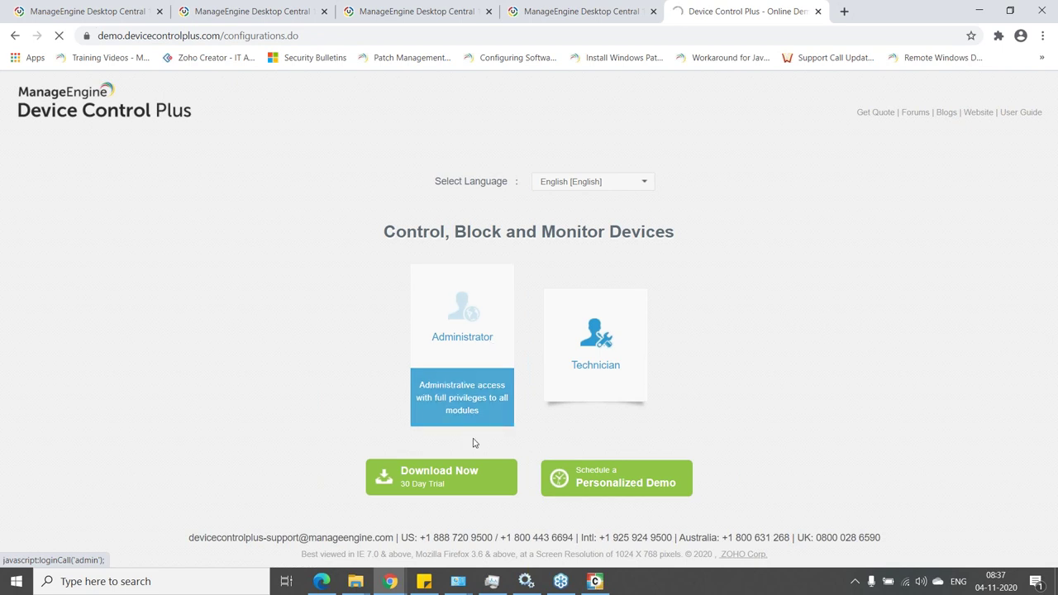
left_click(458, 398)
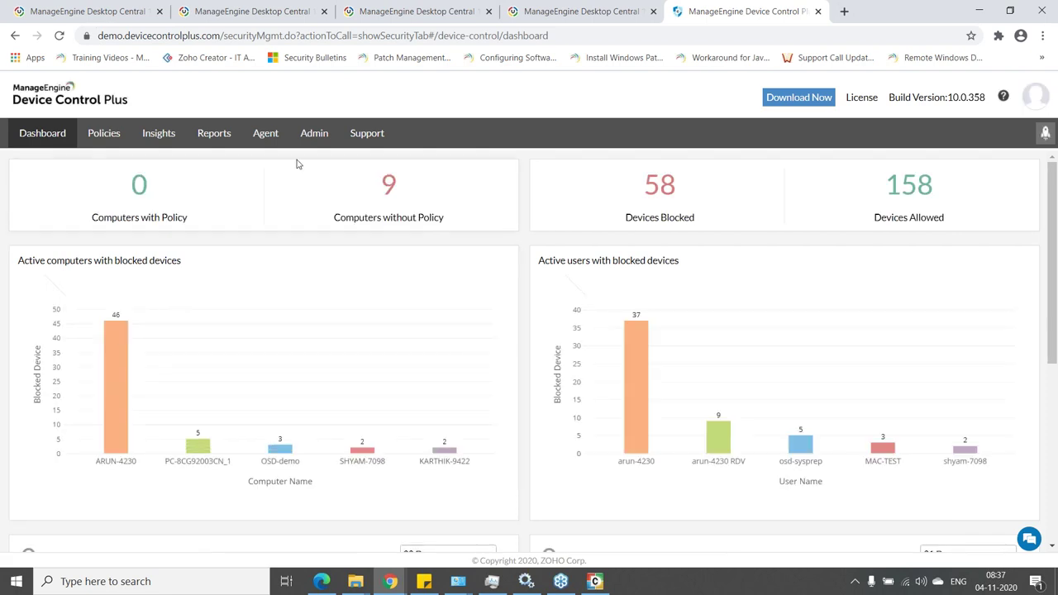
View the demo's managed computers insights and examine the shadowed files listed in the File Shadowing report
left_click(159, 135)
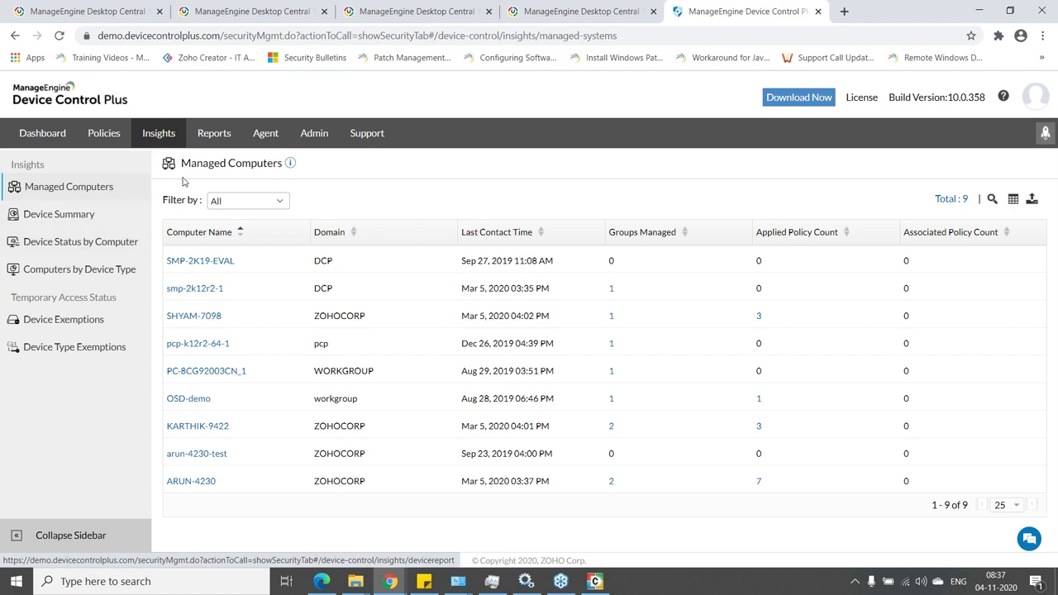
left_click(217, 135)
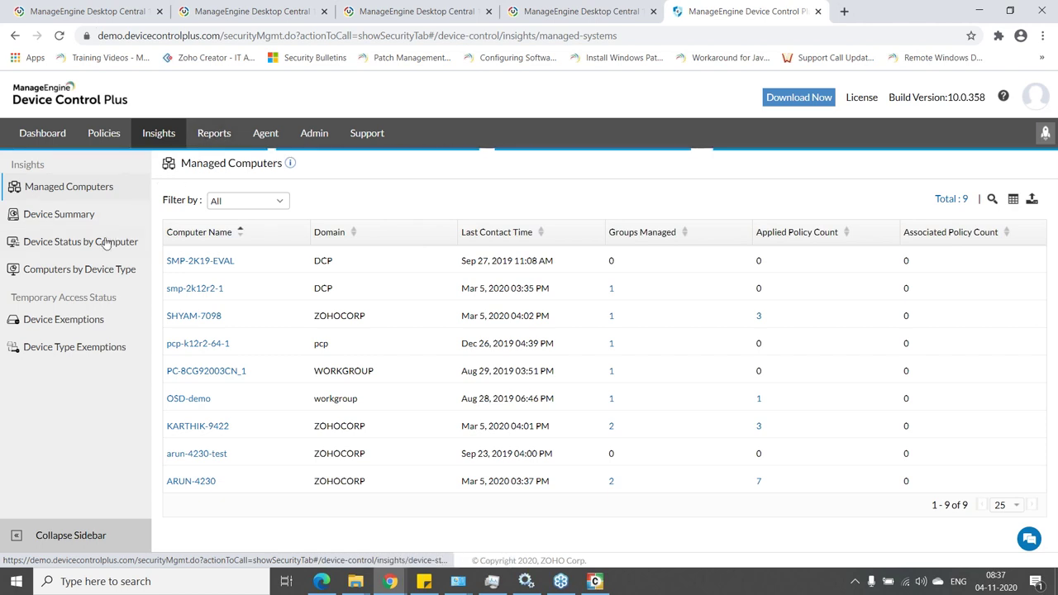
left_click(81, 272)
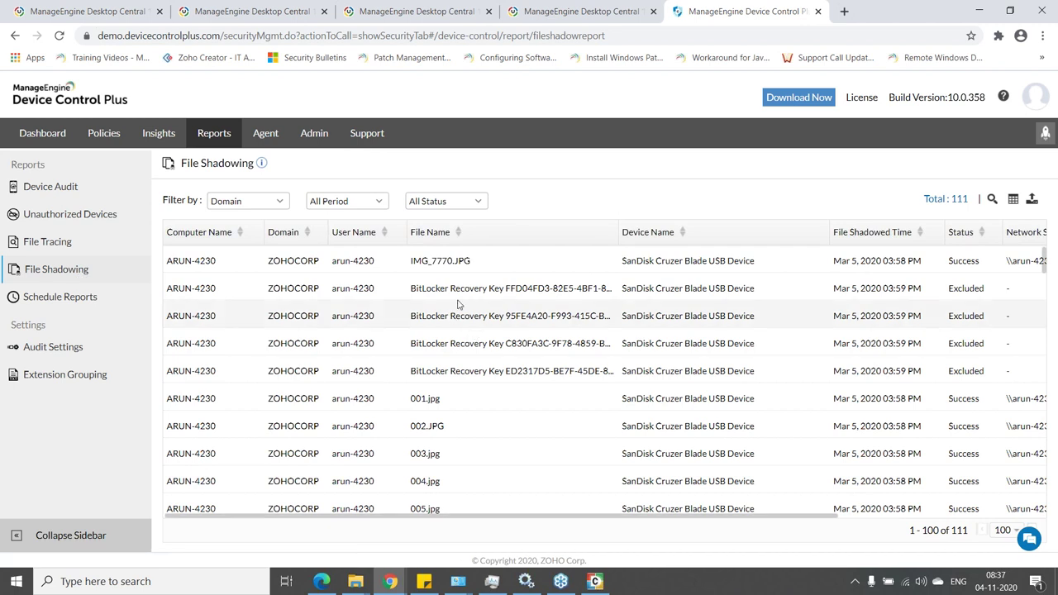
scroll(458, 304, "down", 1)
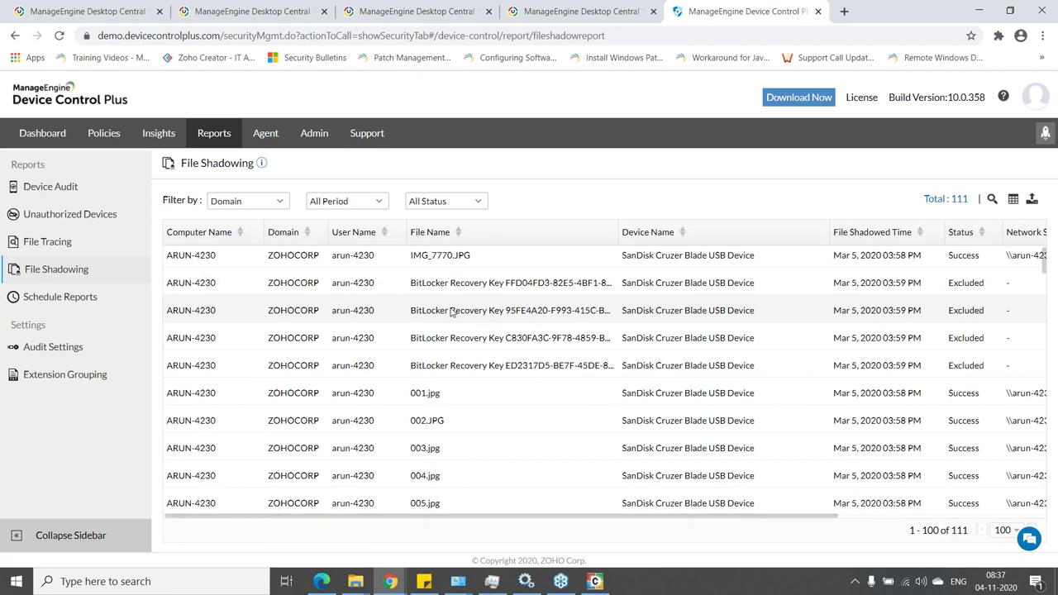
scroll(769, 347, "down", 1)
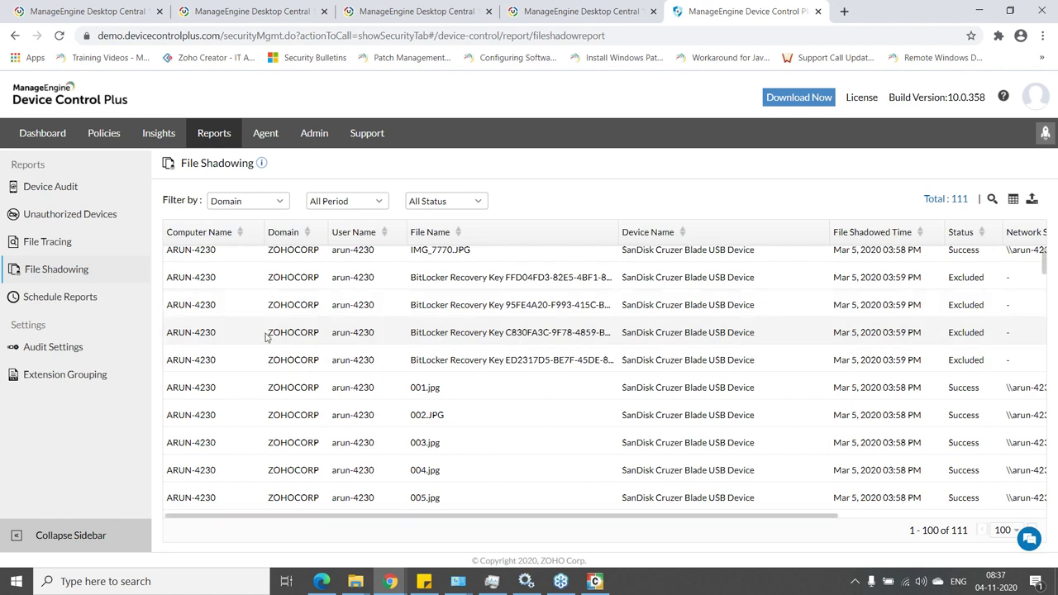
Examine the traced file actions in the demo's File Tracing report
left_click(48, 241)
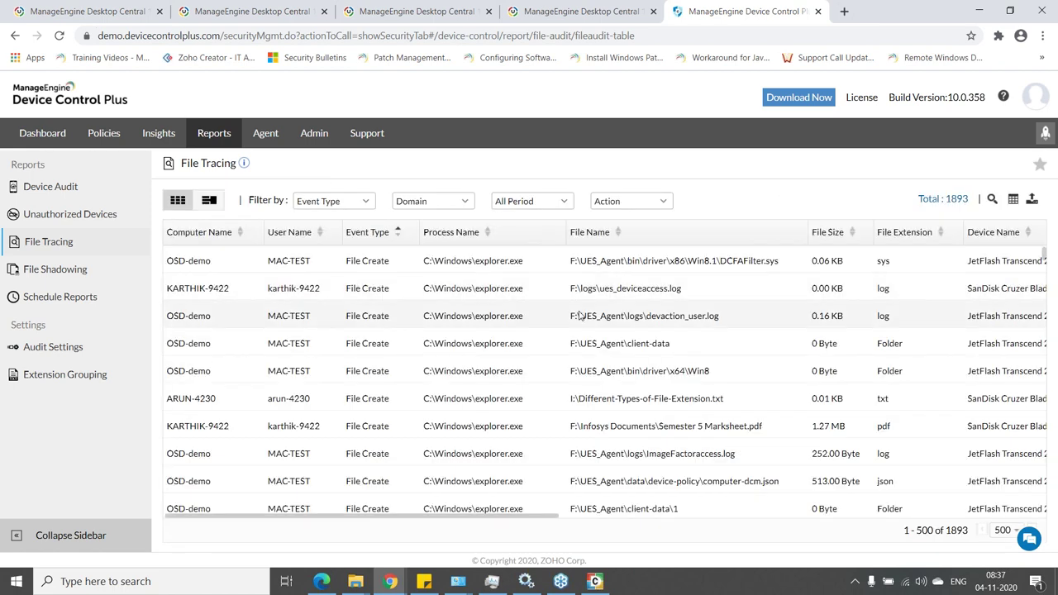
scroll(733, 349, "down", 1)
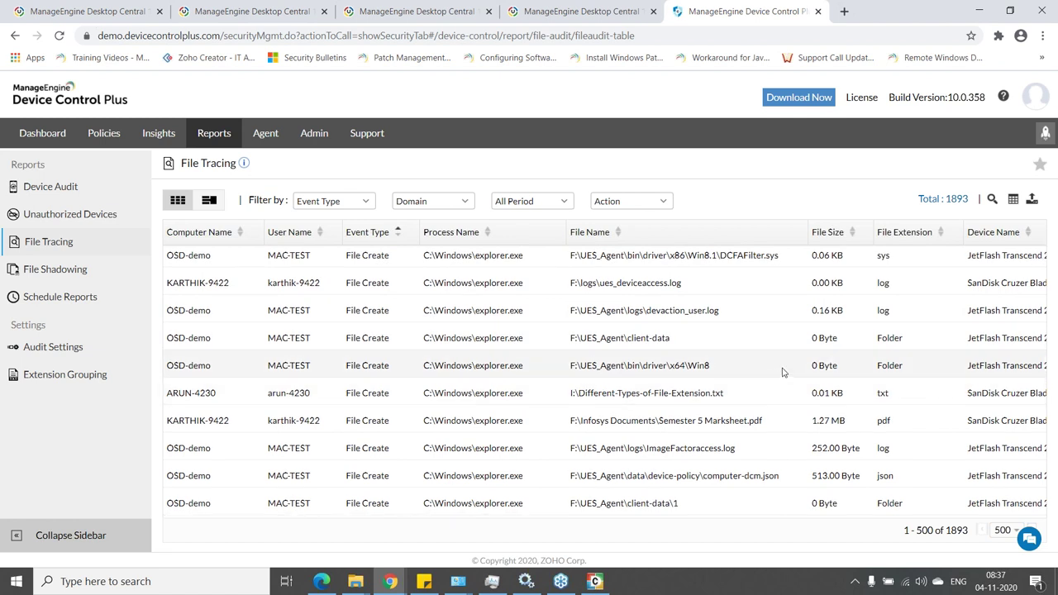
scroll(783, 374, "down", 1)
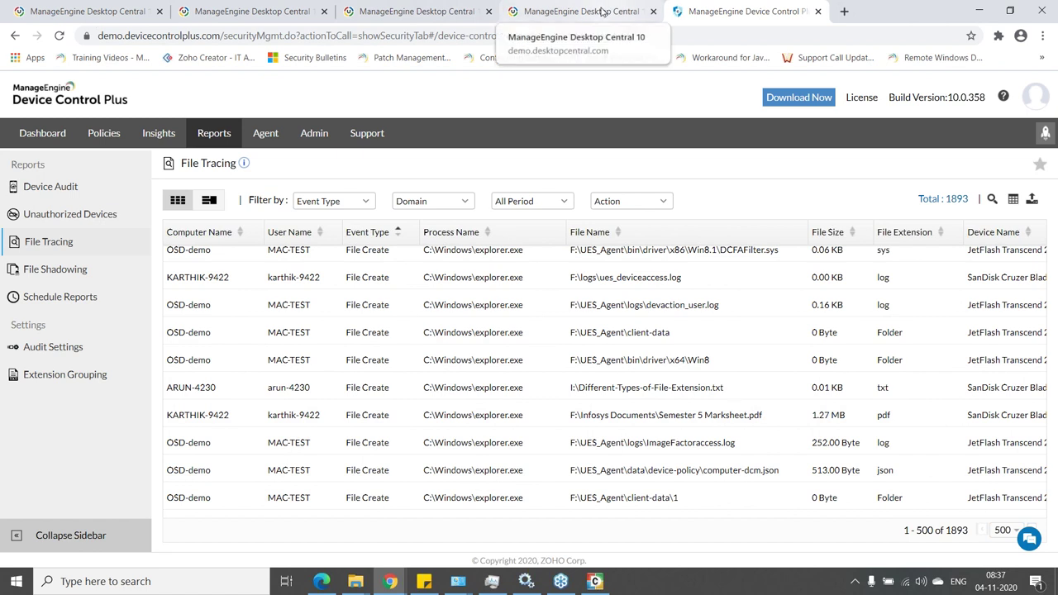
Switch back to Desktop Central and view the Device Control and BitLocker dashboards
left_click(219, 8)
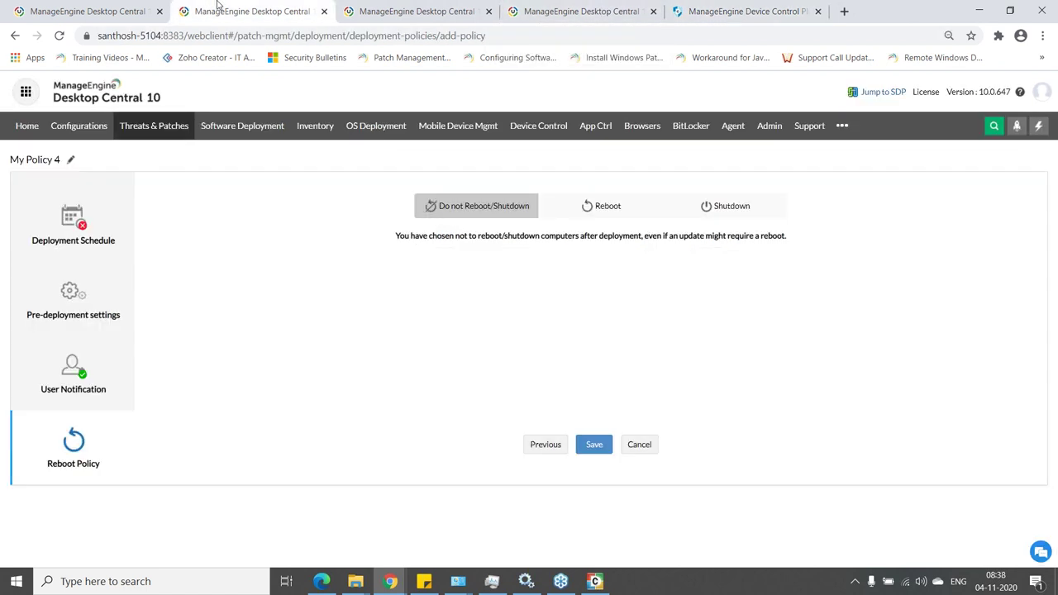
left_click(561, 128)
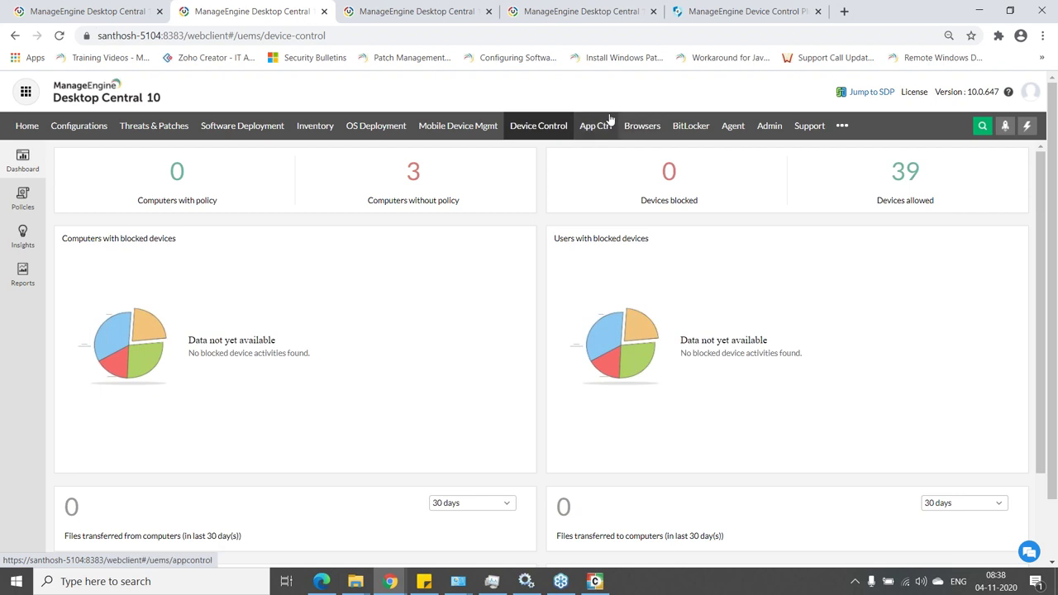
left_click(686, 132)
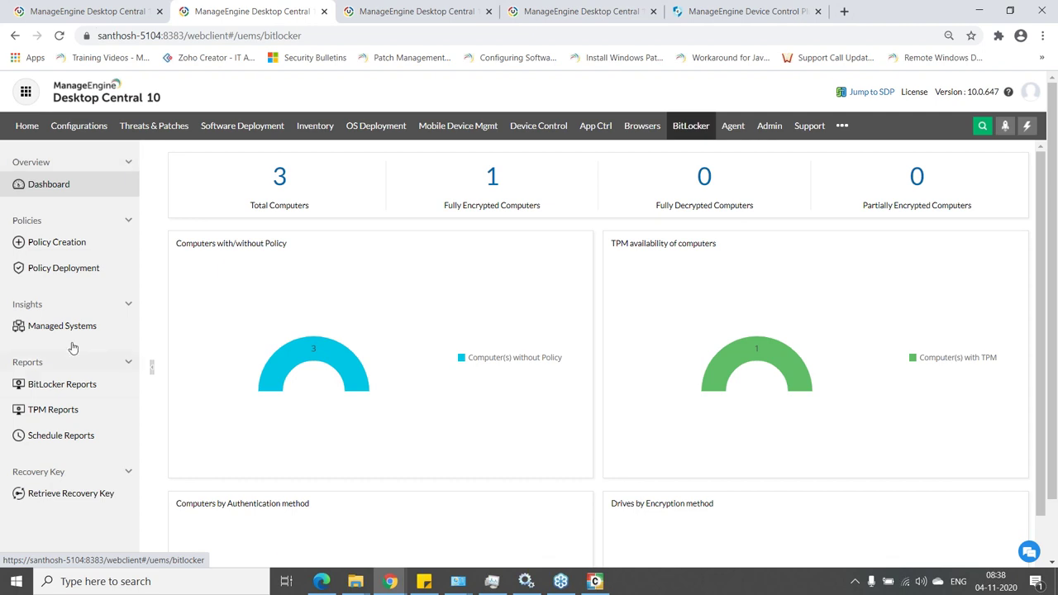
Start creating a new BitLocker policy and review its drive encryption and advanced settings
left_click(88, 243)
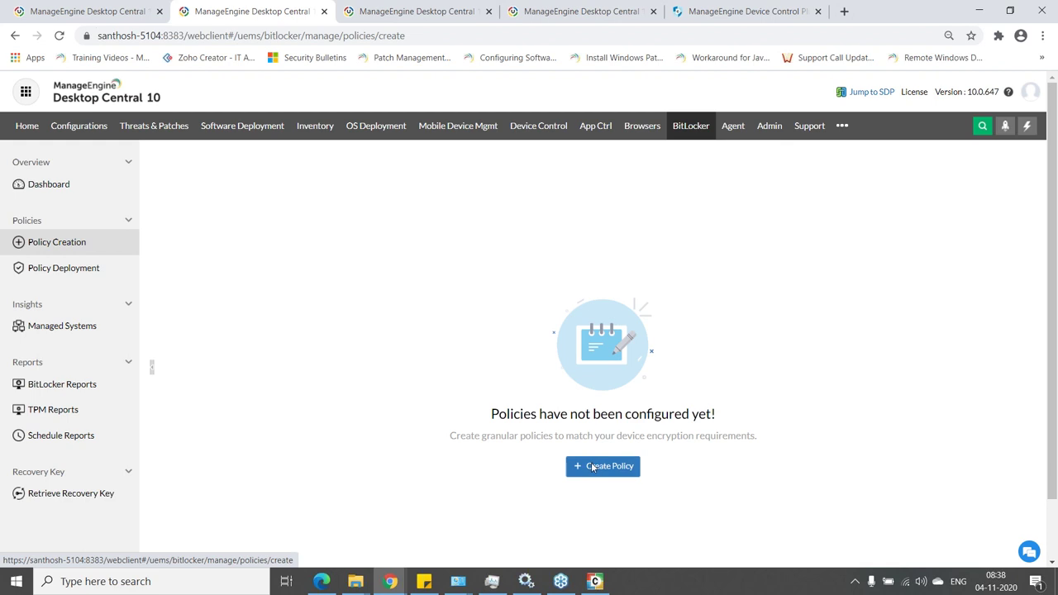
left_click(592, 467)
scroll(414, 366, "down", 1)
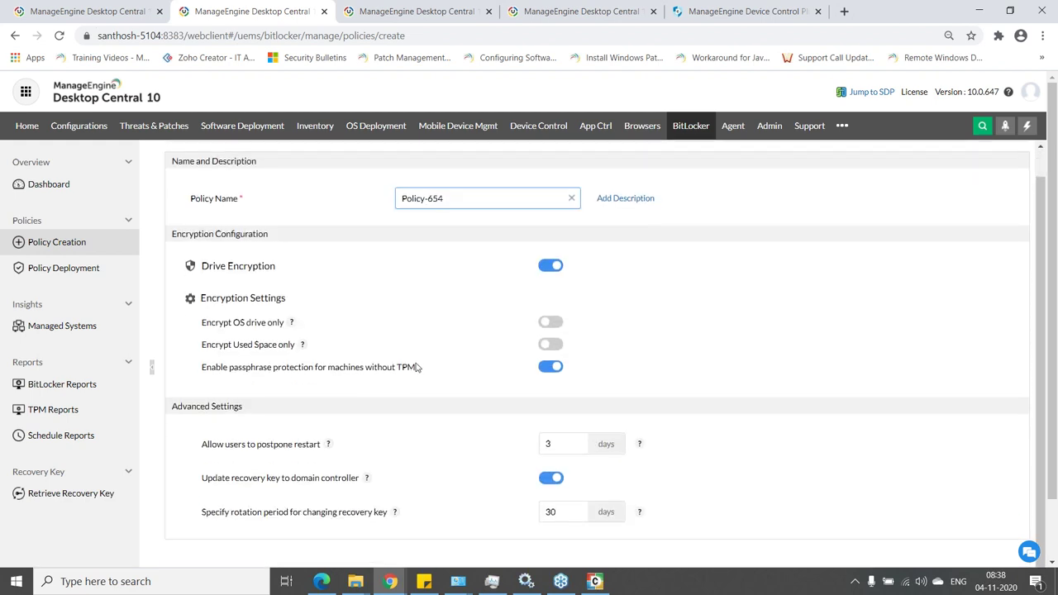
scroll(430, 344, "down", 2)
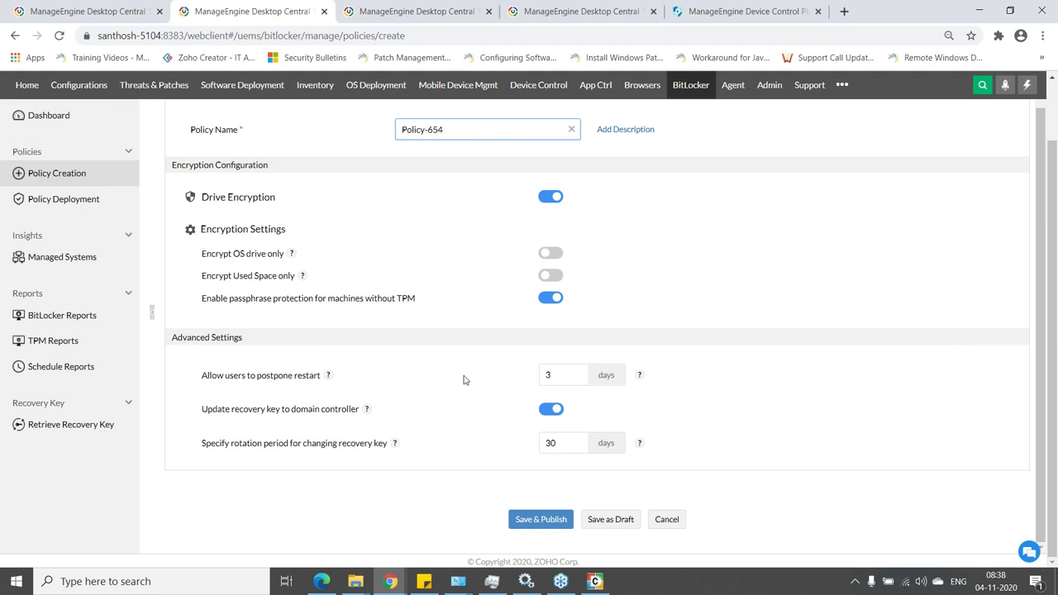
scroll(467, 376, "up", 1)
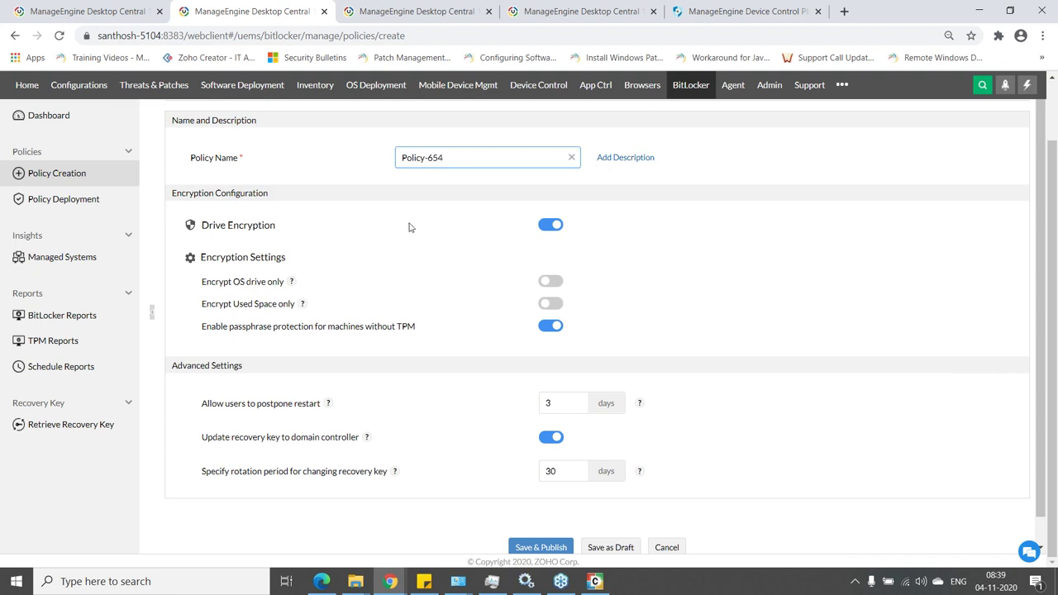
Finish reviewing the new BitLocker policy form and view the Policy Deployment page
scroll(406, 224, "down", 1)
scroll(355, 259, "up", 1)
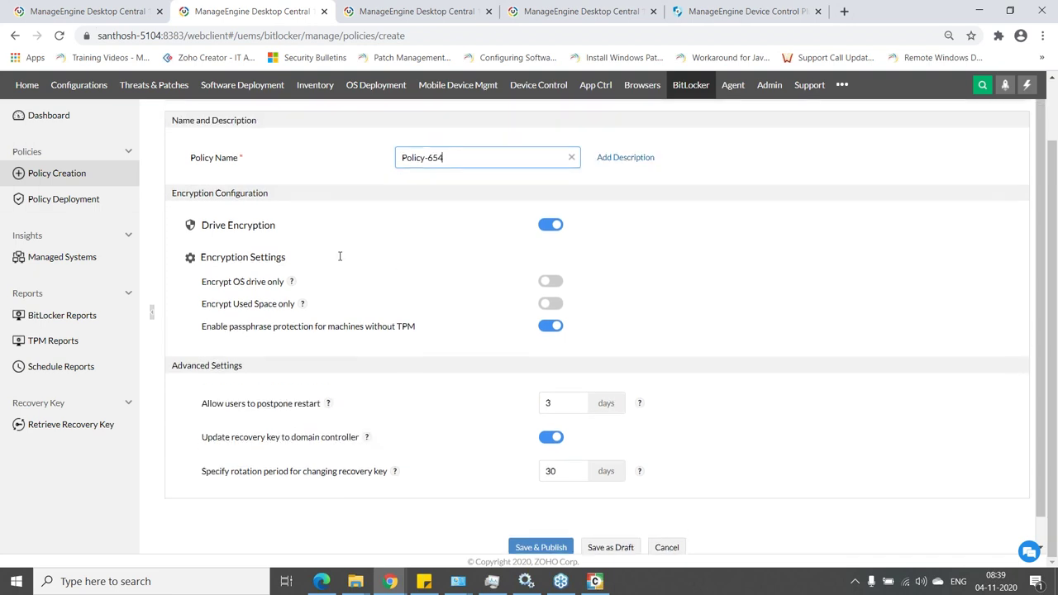
left_click(80, 201)
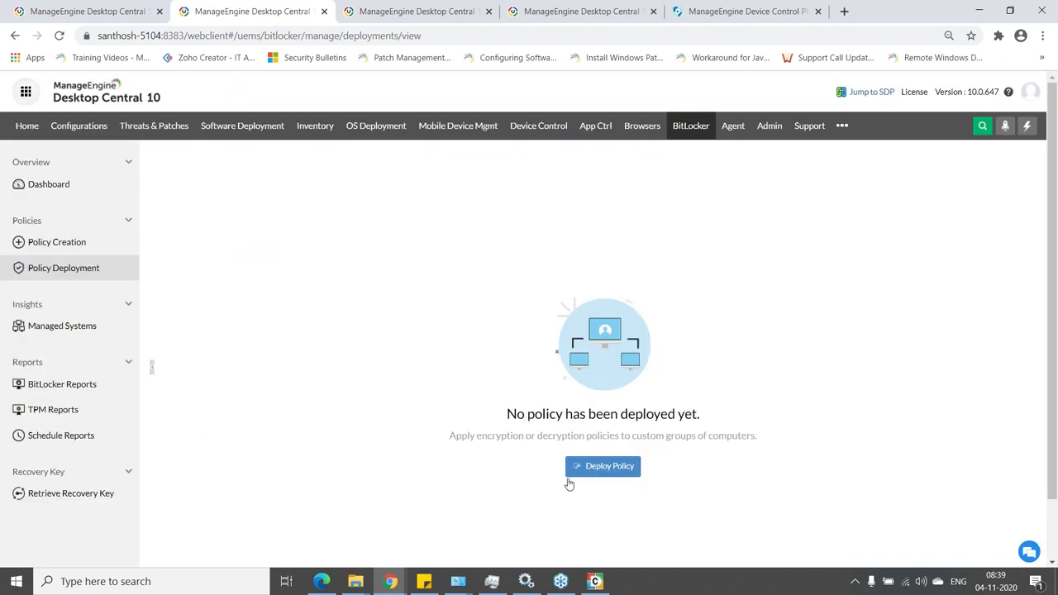
View the BitLocker Reports and examine the drive encryption details of the computer that has its E: drive listed
left_click(45, 396)
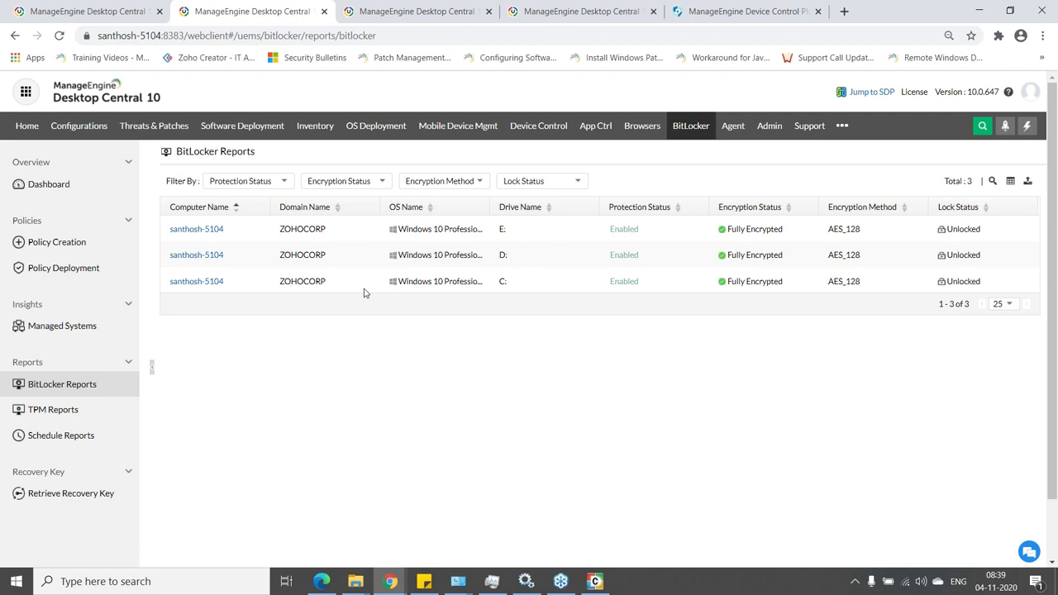
left_click(207, 233)
scroll(661, 388, "down", 1)
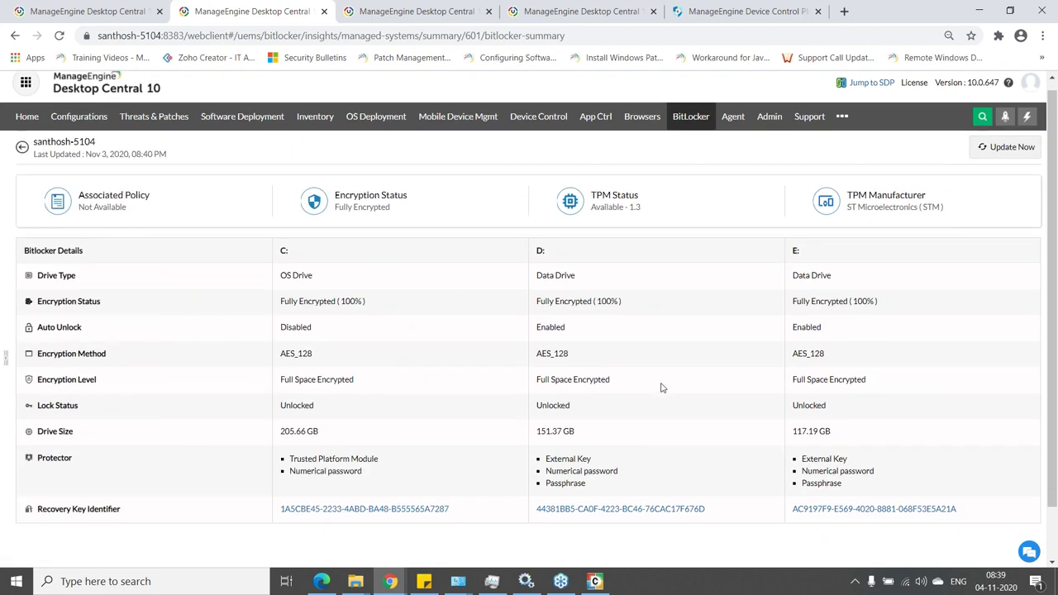
scroll(662, 388, "down", 2)
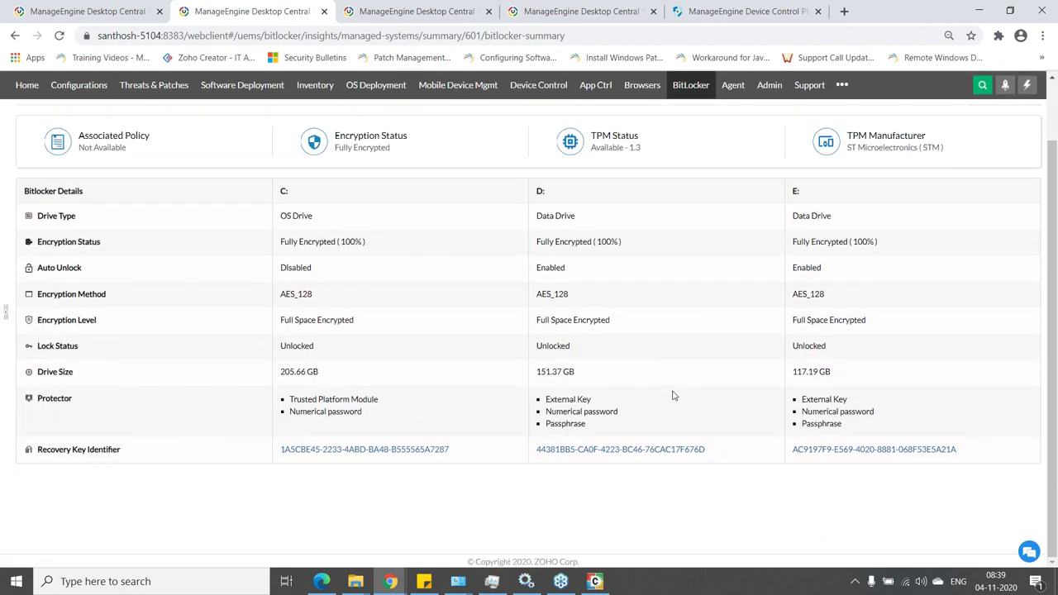
scroll(673, 396, "up", 2)
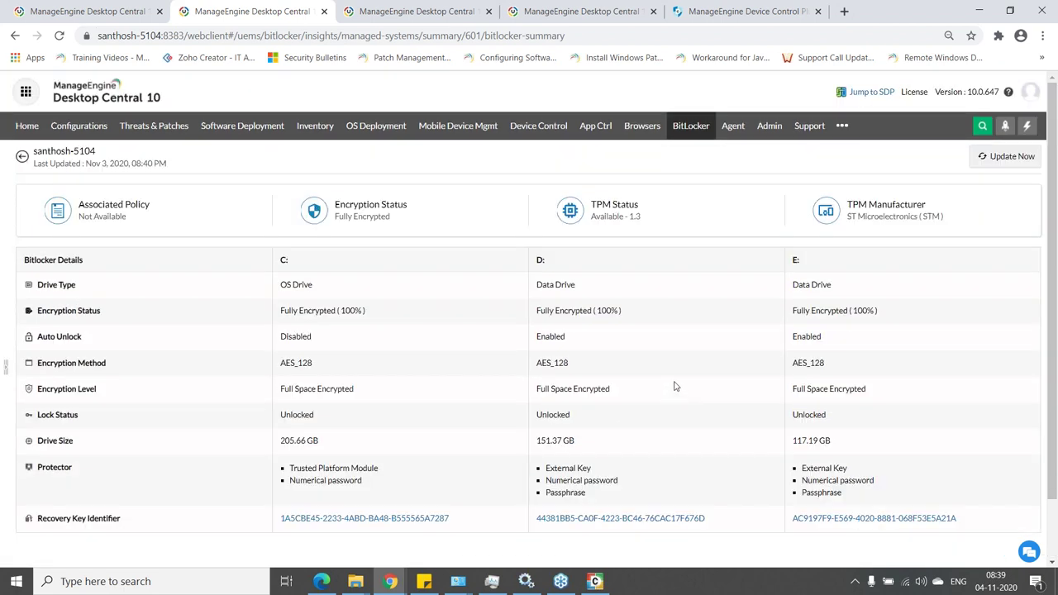
Return to the BitLocker dashboard and view the recovery key retrieval form with its Recovery Key Identifier field
left_click(693, 131)
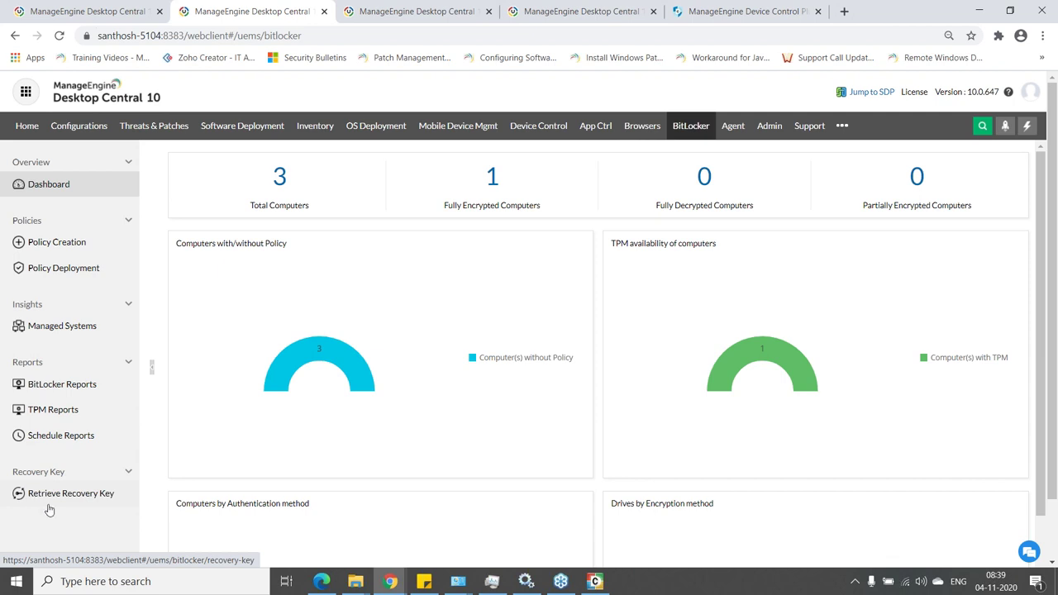
left_click(76, 497)
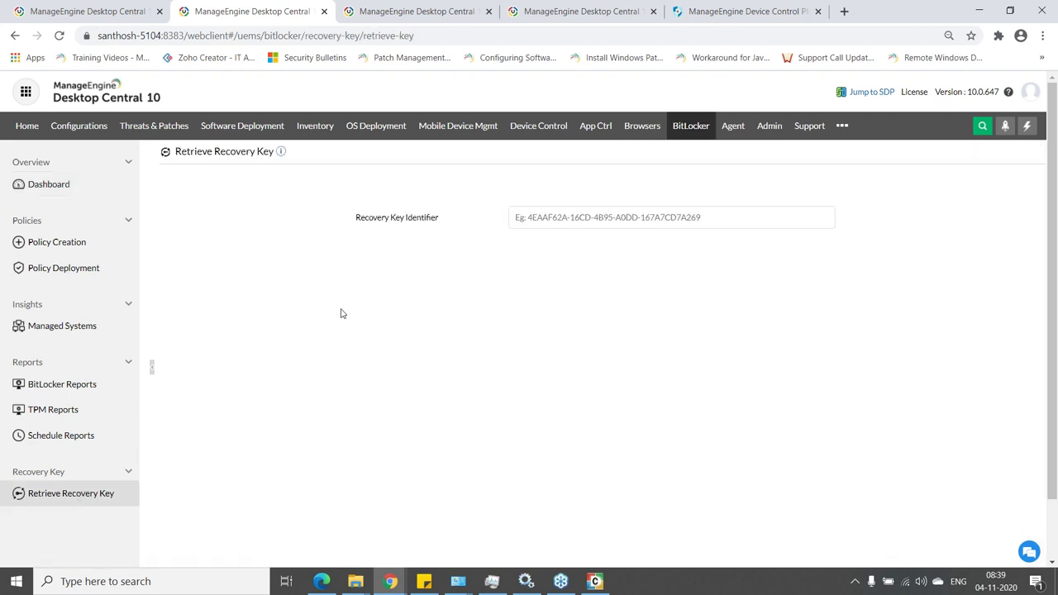
left_click(529, 221)
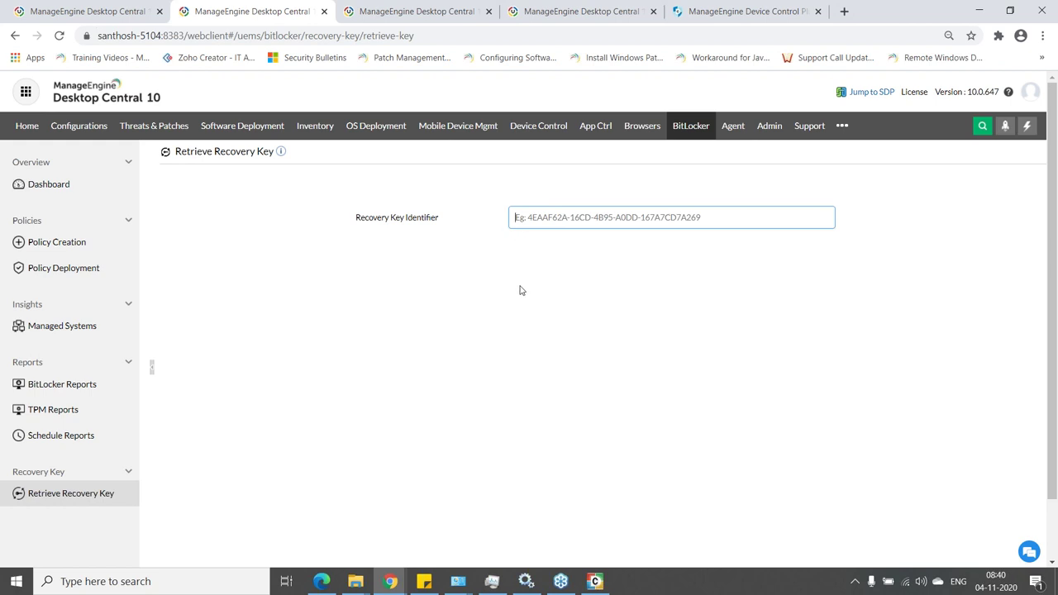
key("alt+Tab")
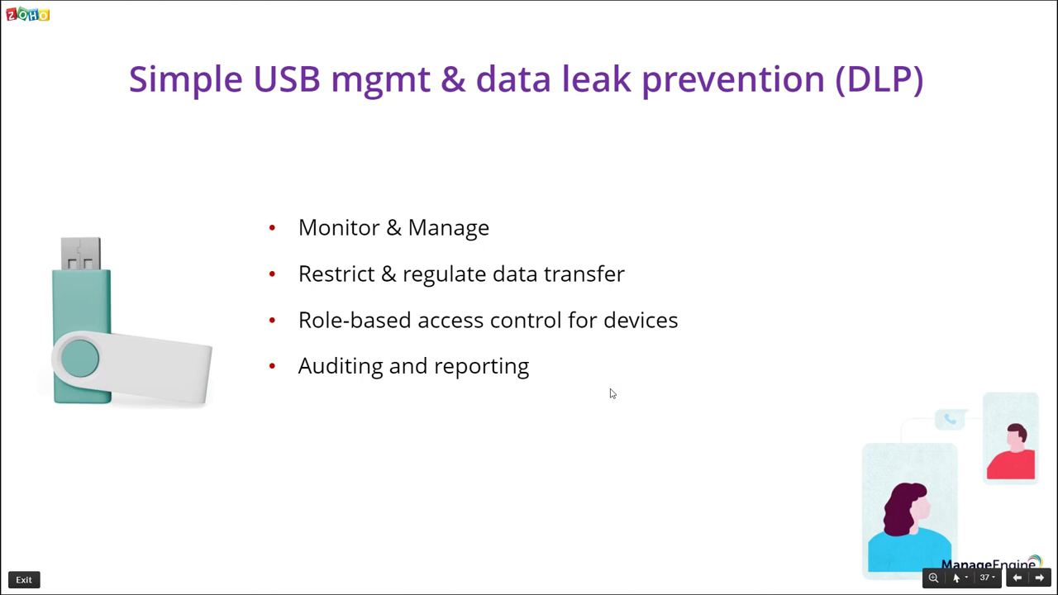
key("Right")
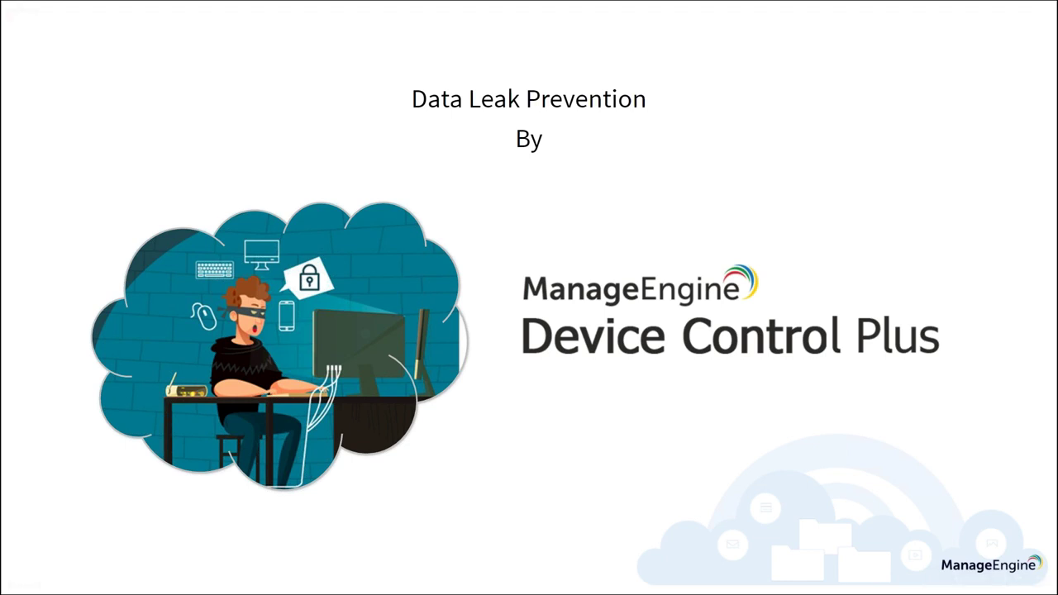
key("Right")
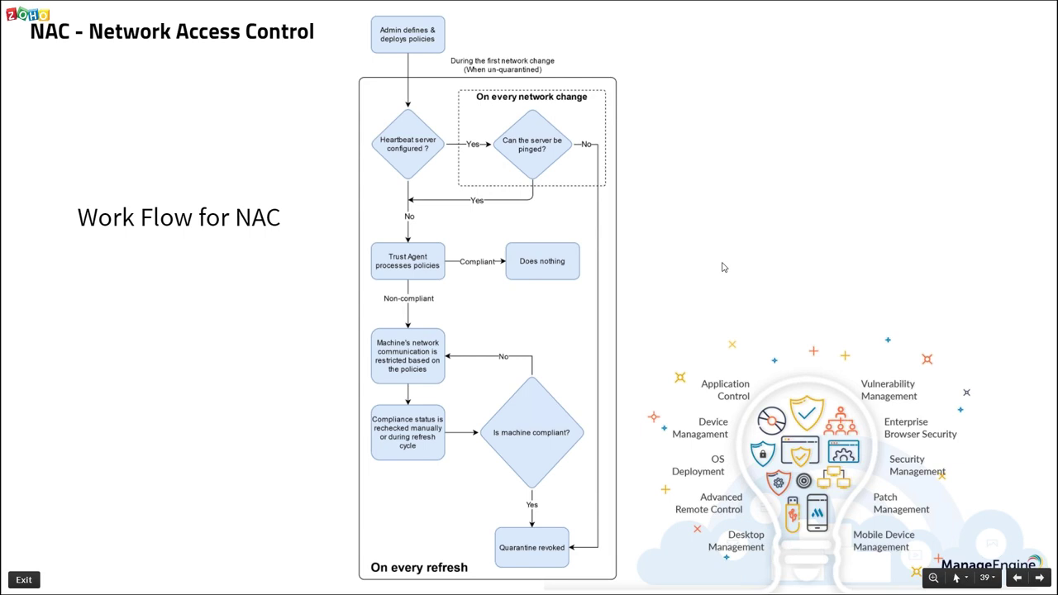
key("Left")
key("Left")
key("Left")
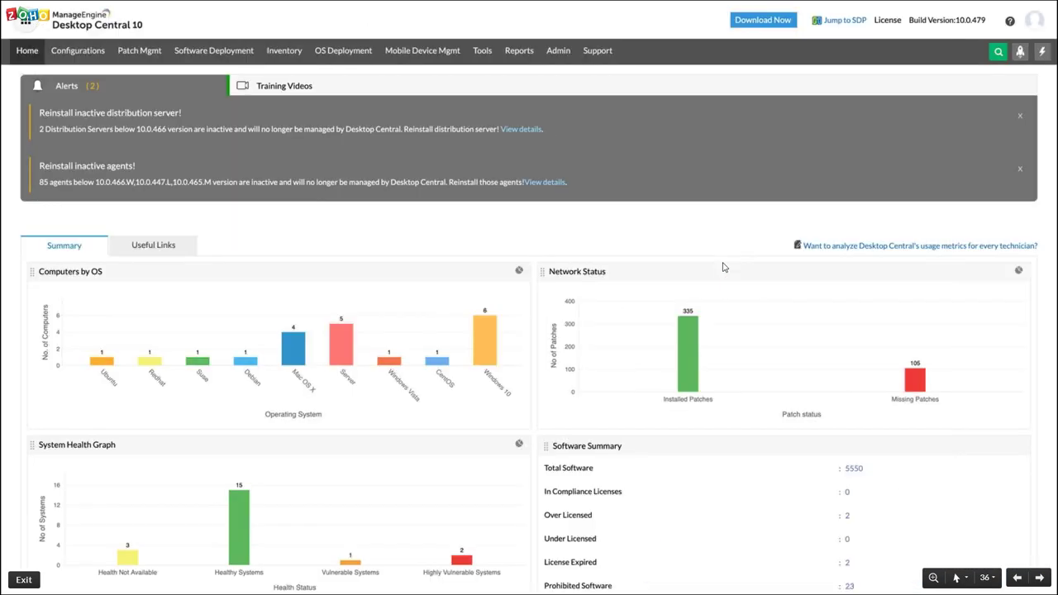
key("Left")
key("Left")
key("Left")
key("Left")
key("Left")
key("Left")
key("Left")
key("Left")
key("Left")
key("Left")
key("Left")
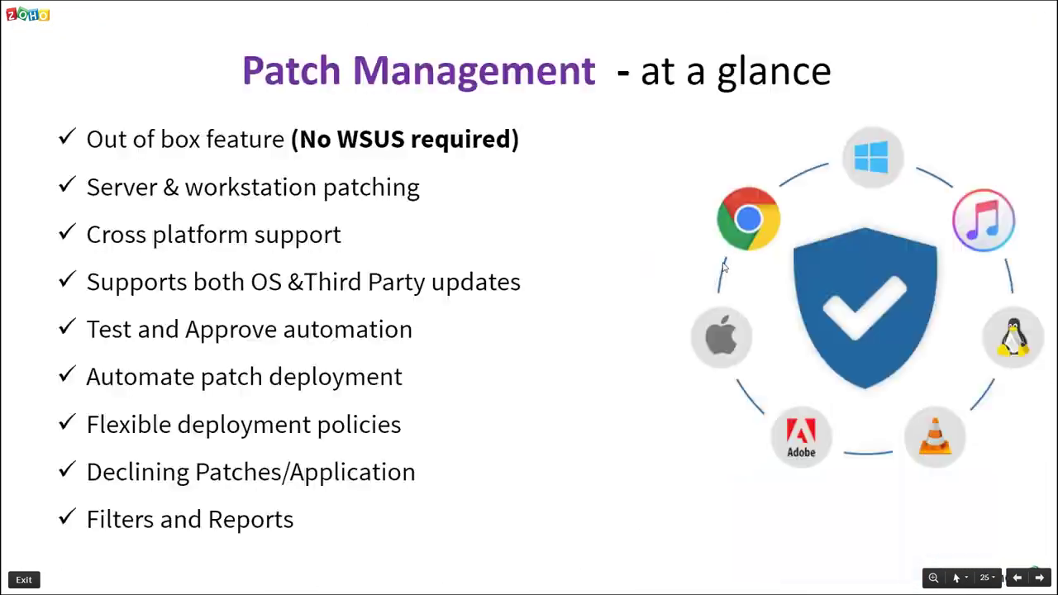
key("Left")
key("Left")
key("Left")
key("Left")
key("Left")
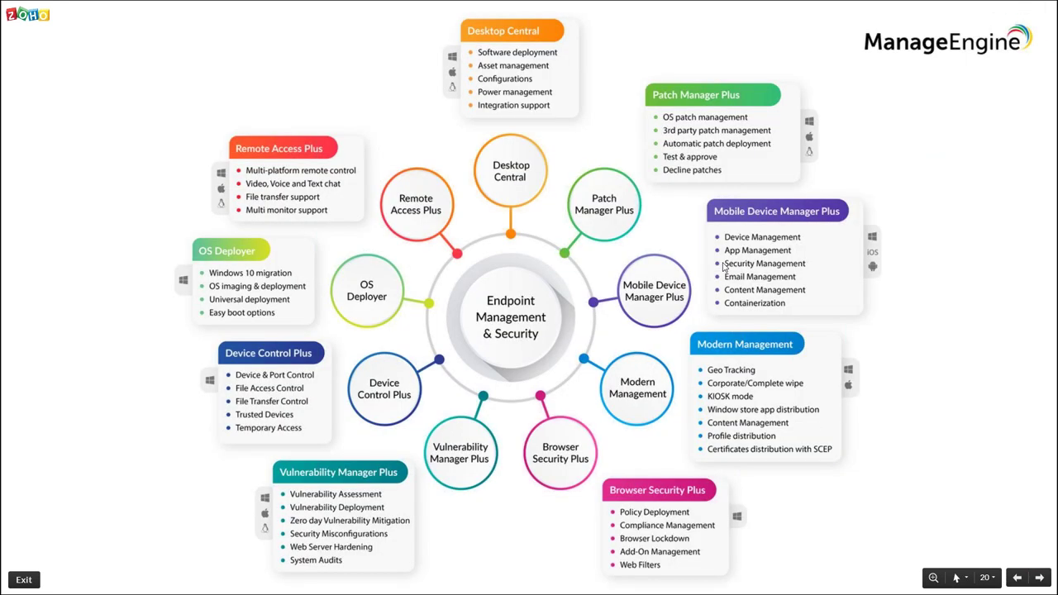
key("Left")
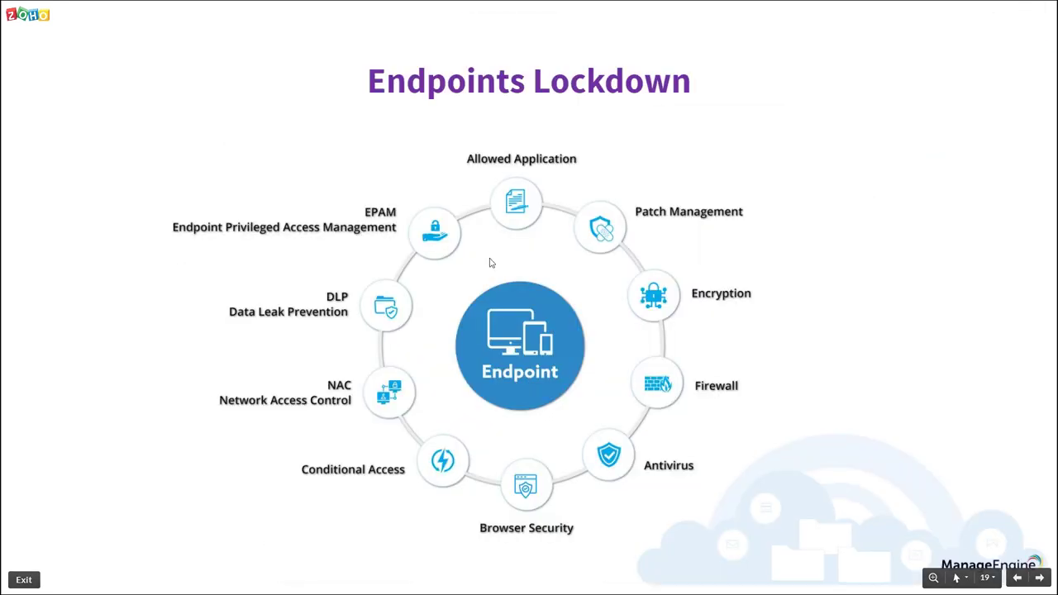
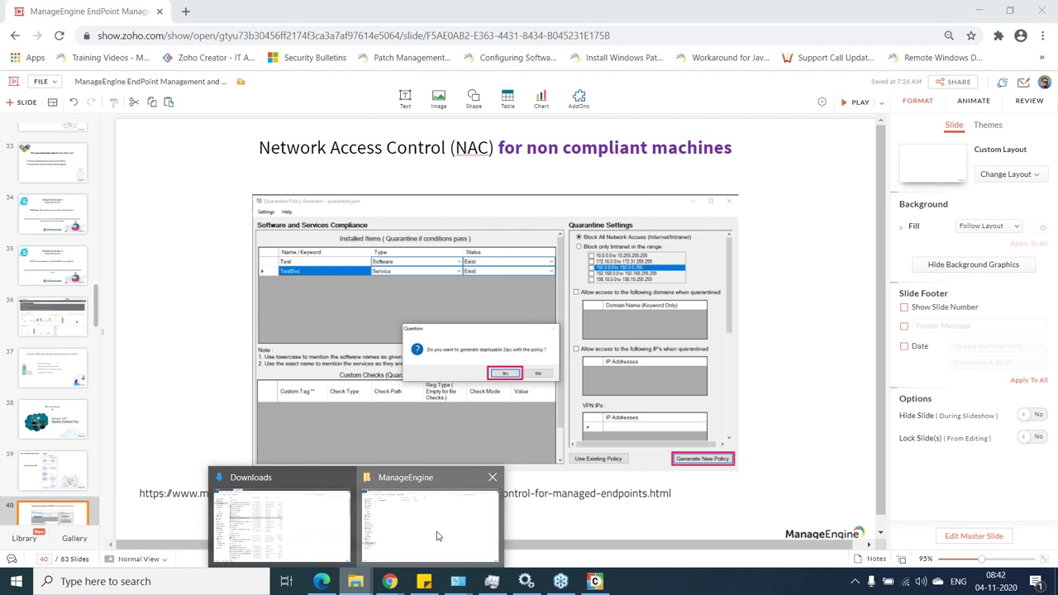
Switch to File Explorer, open the DesktopCentral folder on the OFFICIAL (D:) drive and narrow the navigation pane
left_click(220, 44)
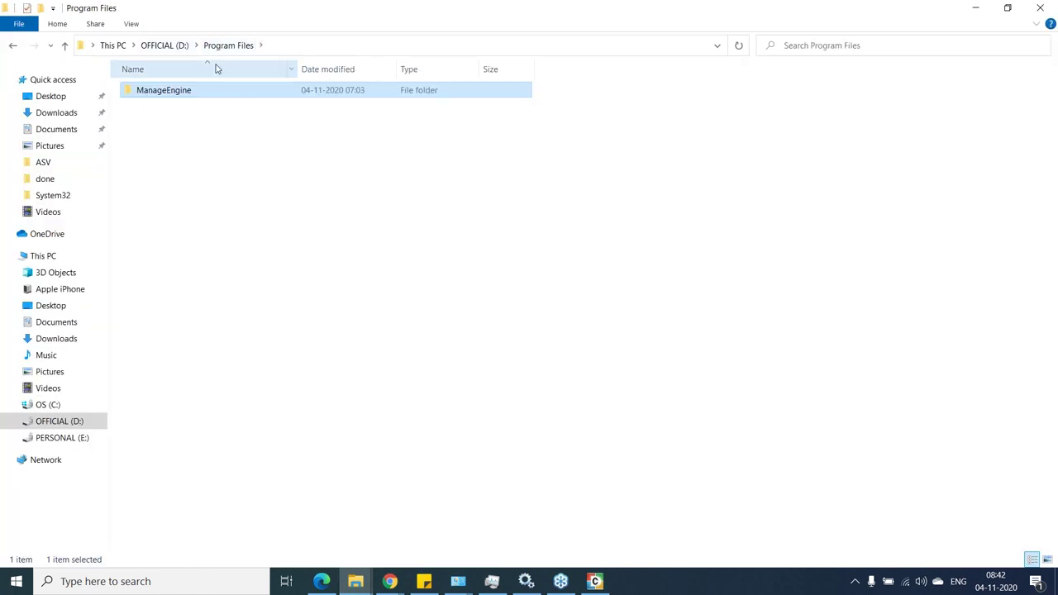
left_click(164, 45)
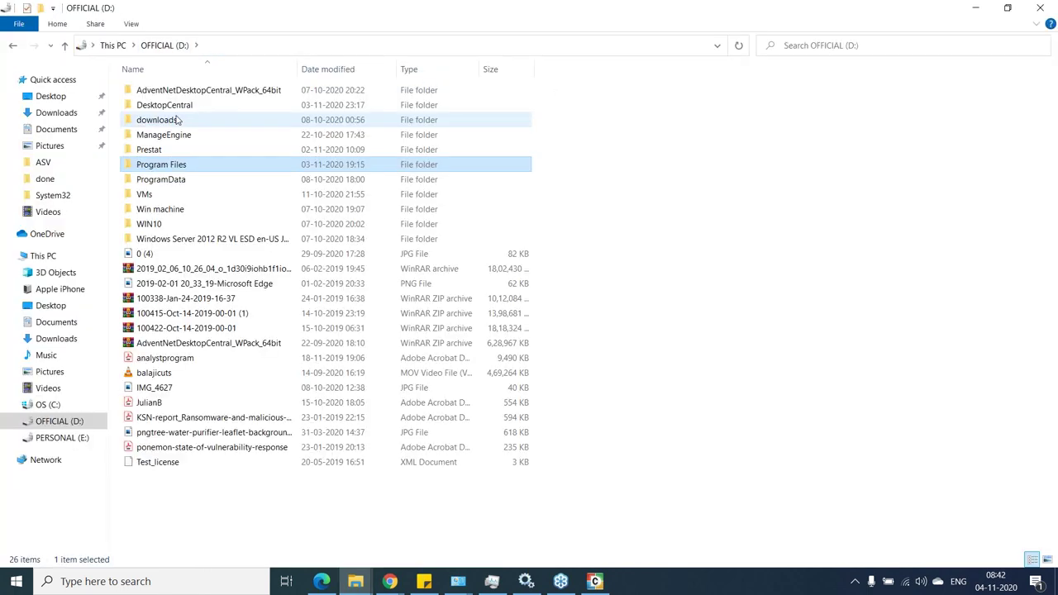
double_click(179, 106)
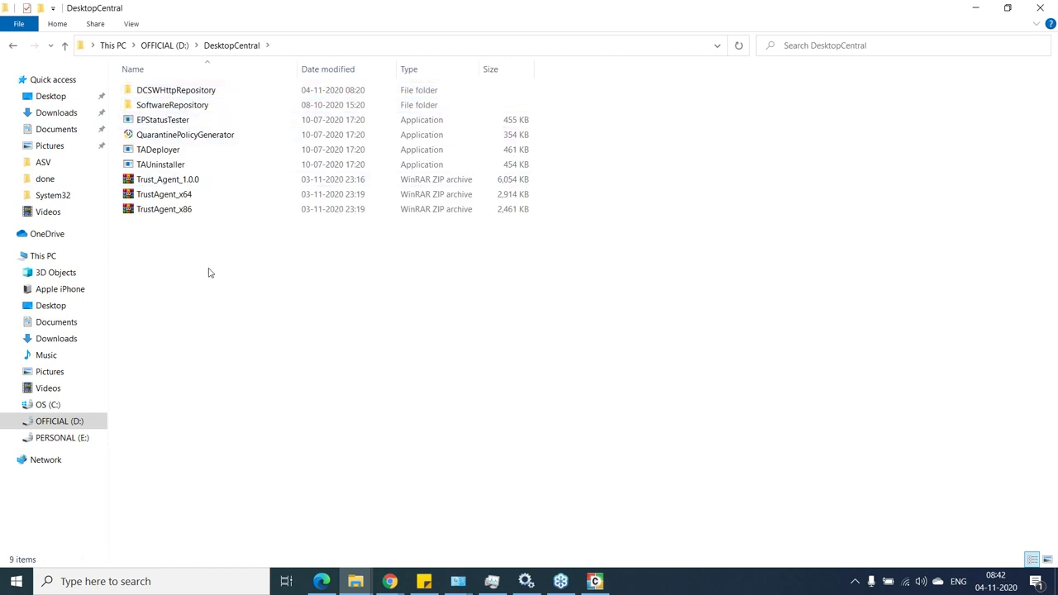
left_click_drag(108, 273, 40, 273)
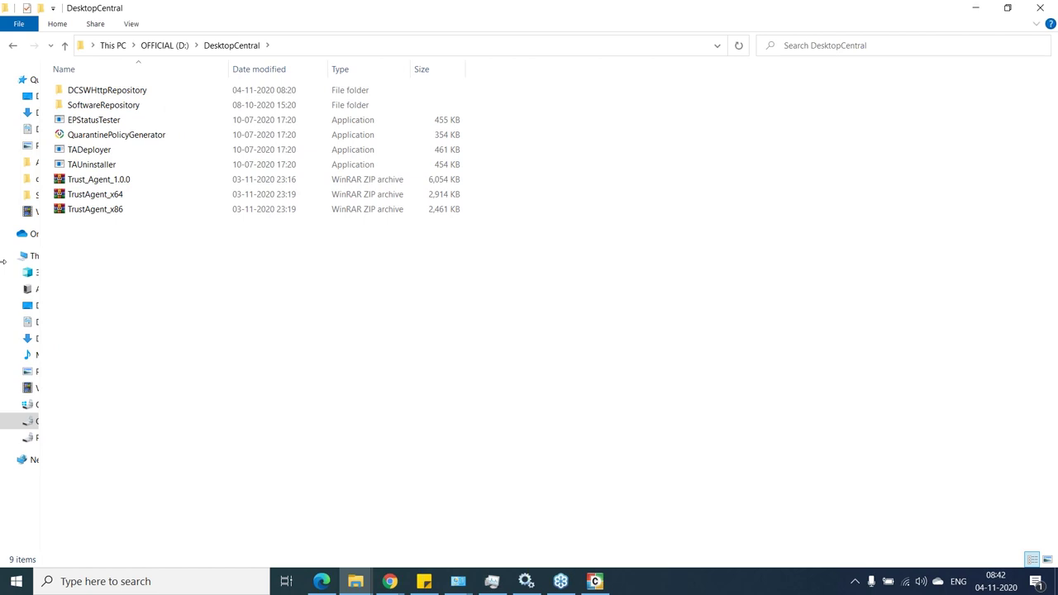
Highlight the files from EPStatusTester to TrustAgent_x86, clear the selection and launch QuarantinePolicyGenerator
left_click(95, 210)
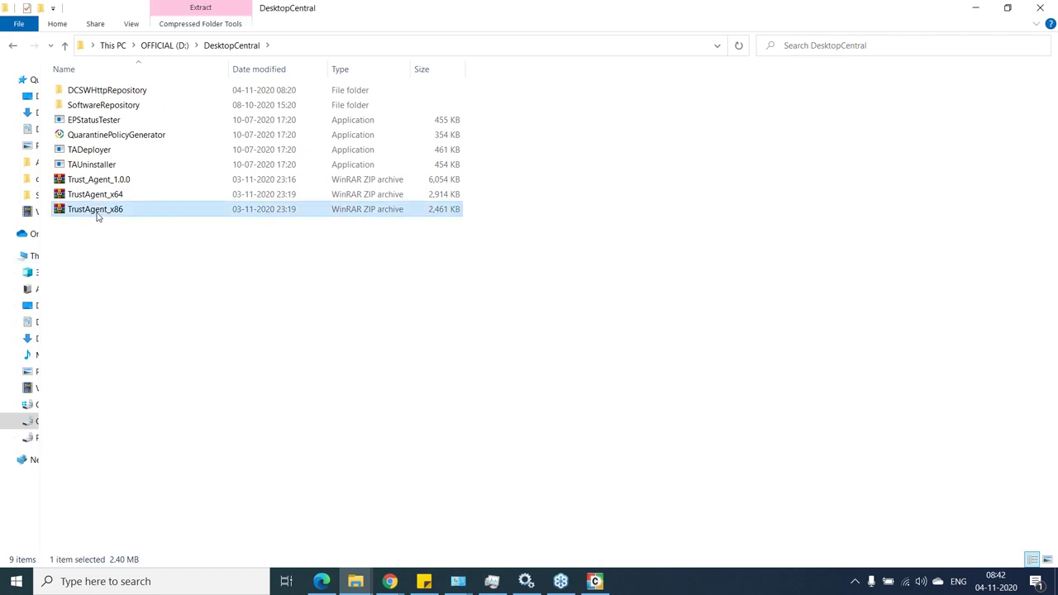
left_click(118, 125, "shift")
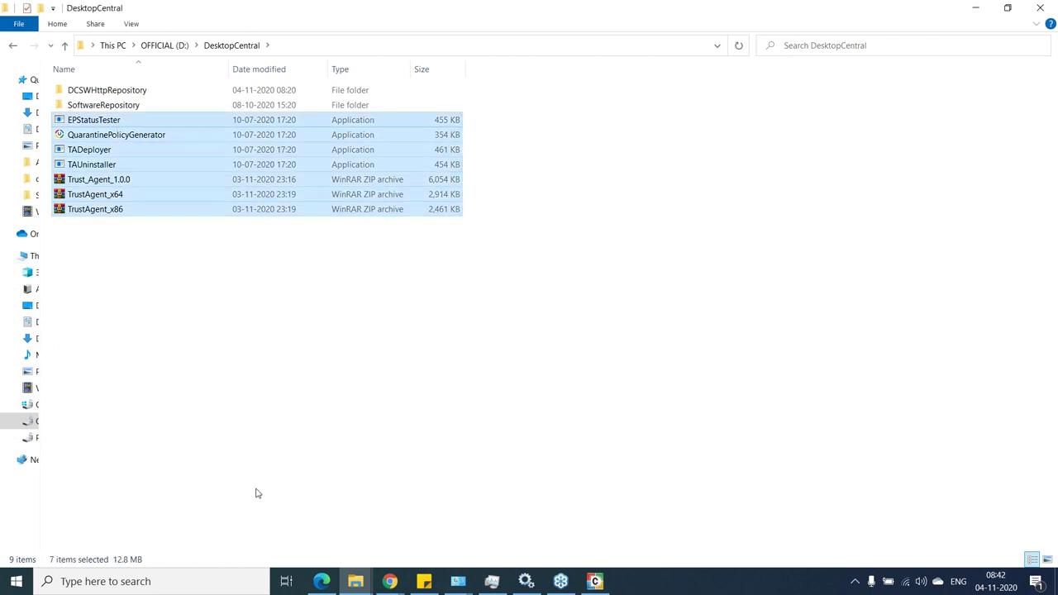
left_click(154, 291)
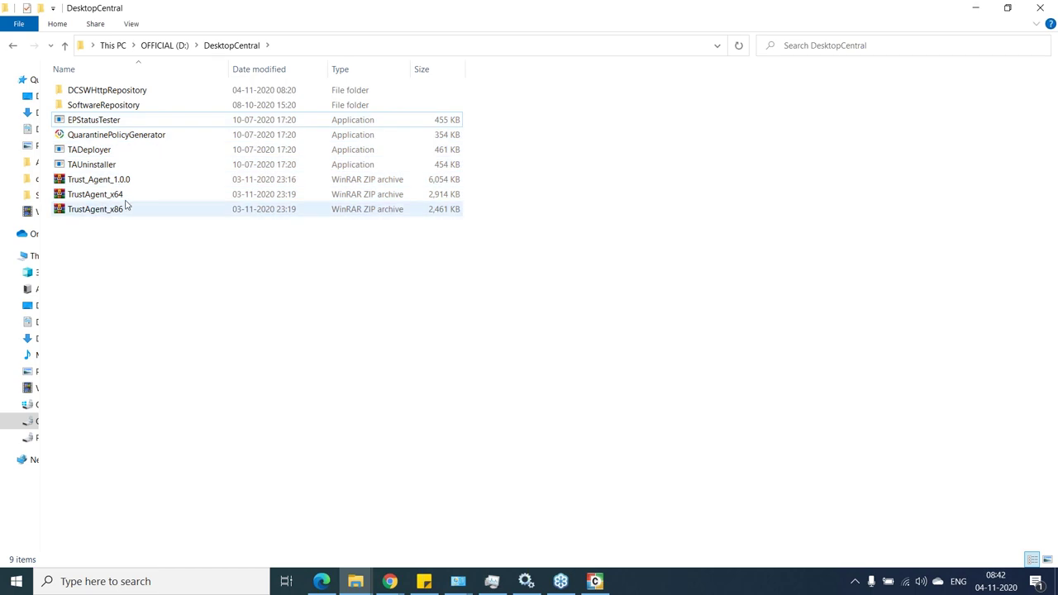
left_click(111, 139)
double_click(110, 138)
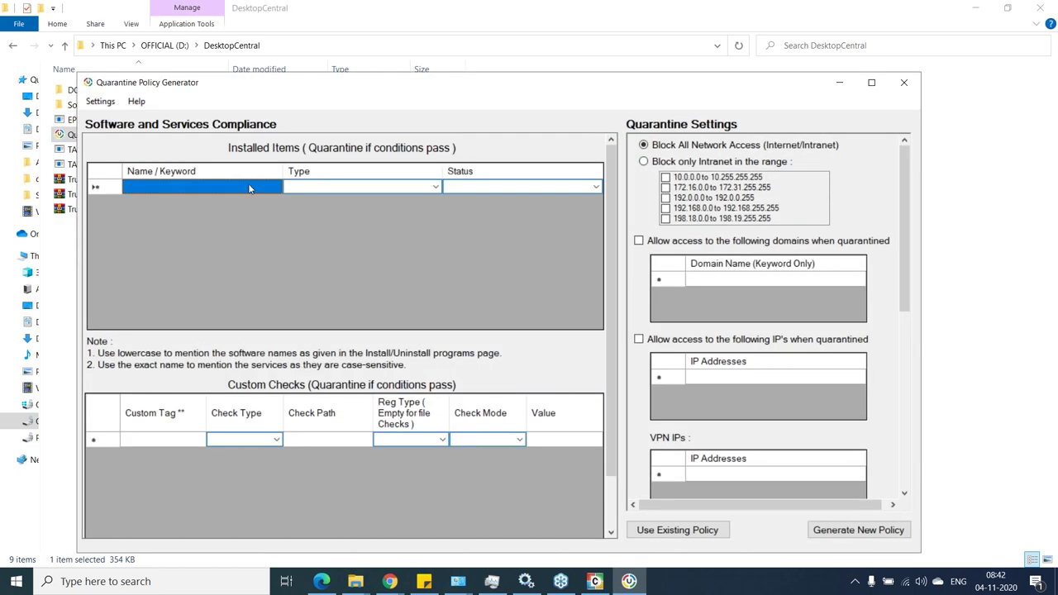
Add an installed-items quarantine condition named manageengine with type Software and status NotExist
left_click(249, 187)
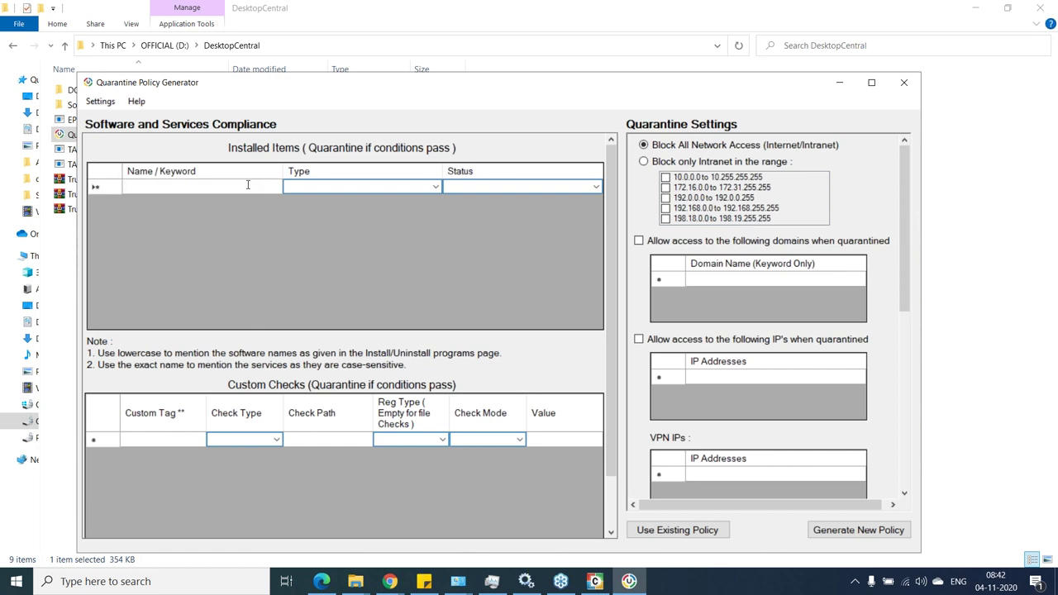
type("manageengine")
left_click(436, 190)
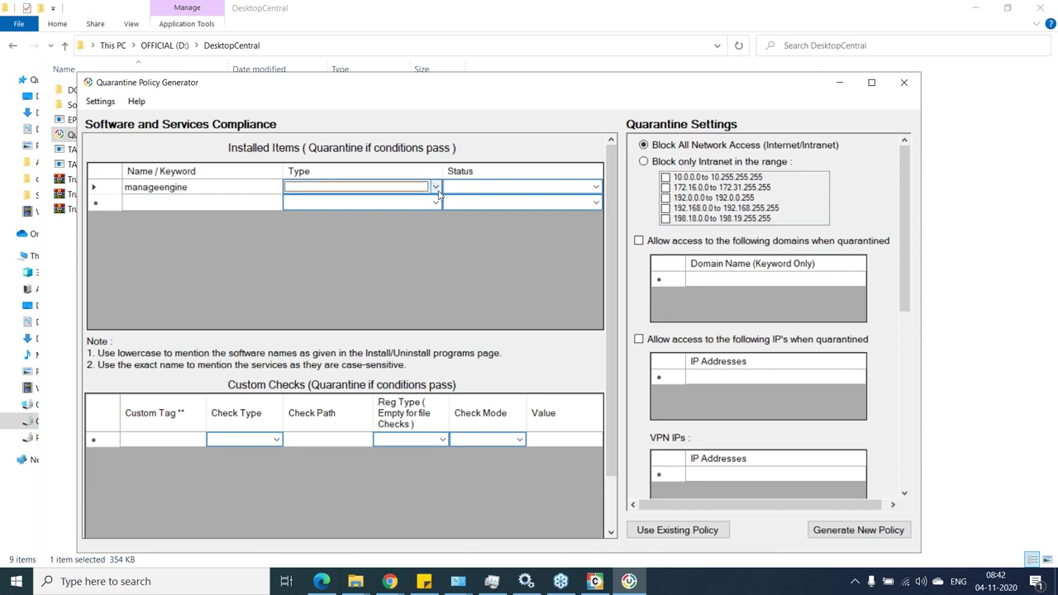
left_click(390, 190)
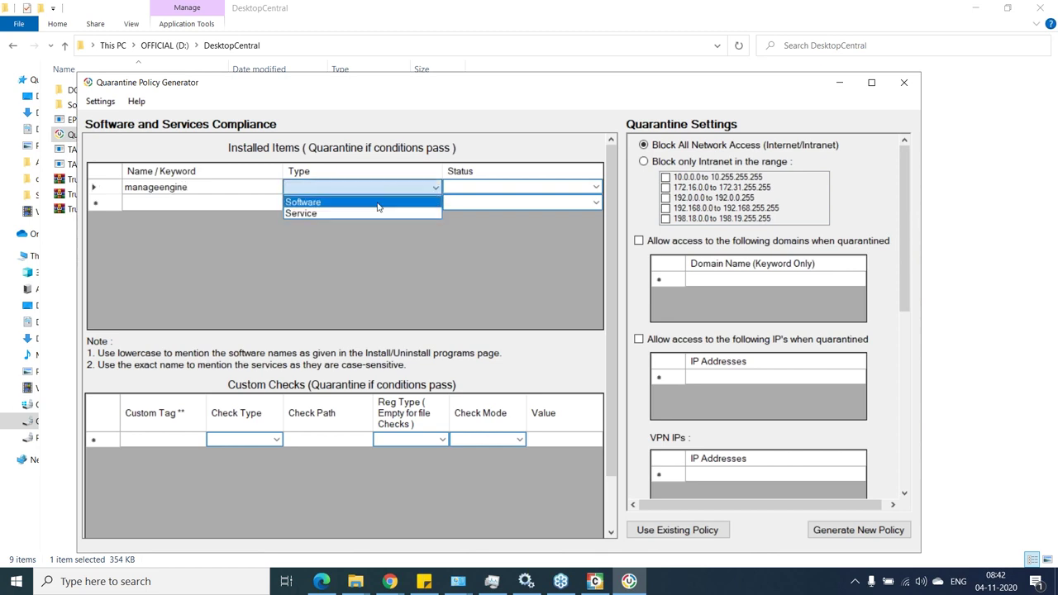
left_click(378, 203)
left_click(505, 191)
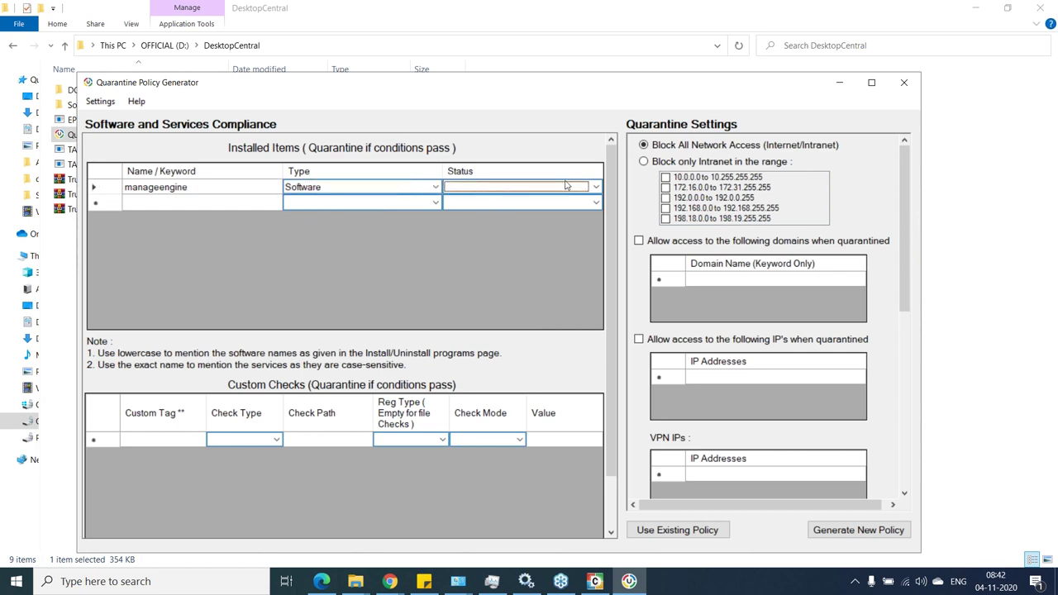
left_click(595, 190)
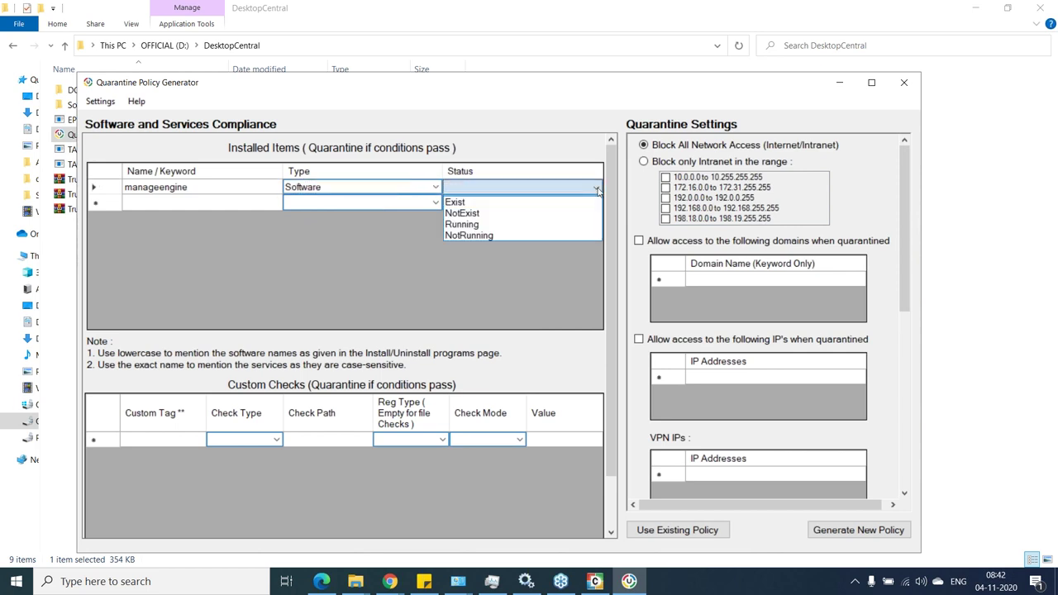
left_click(527, 203)
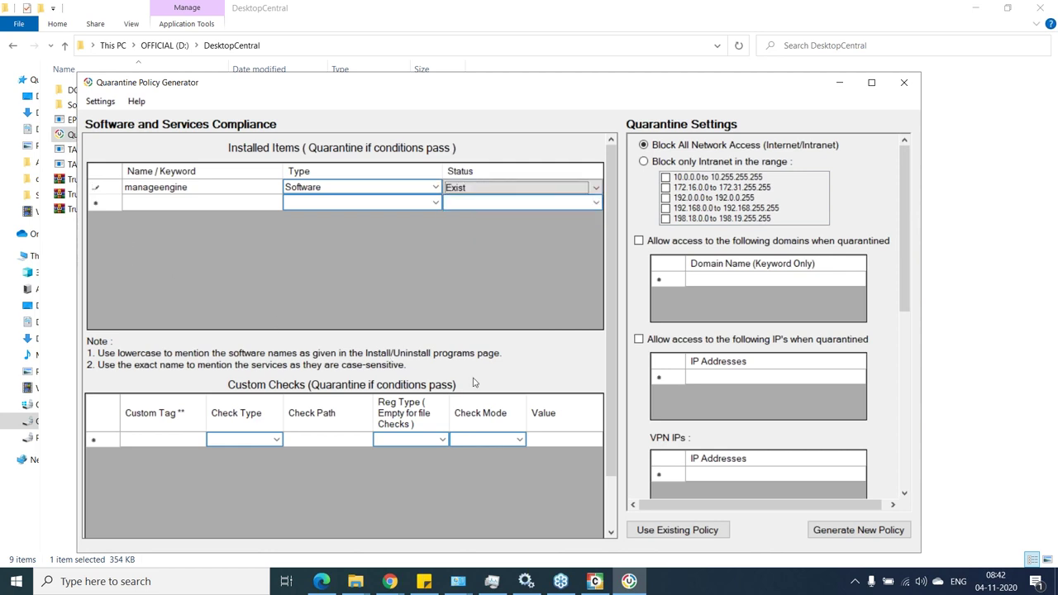
left_click(596, 190)
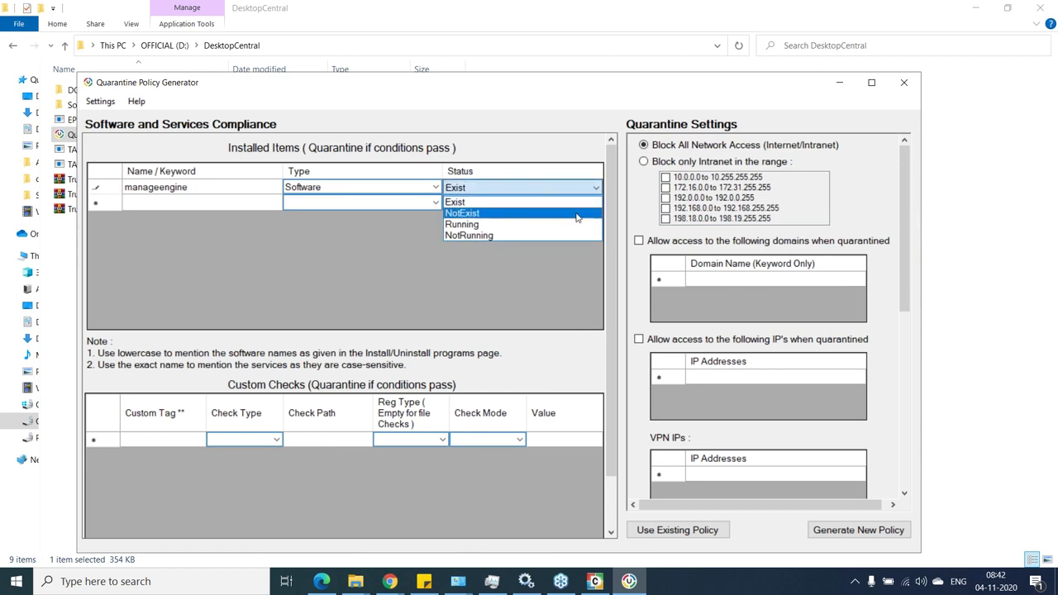
left_click(579, 216)
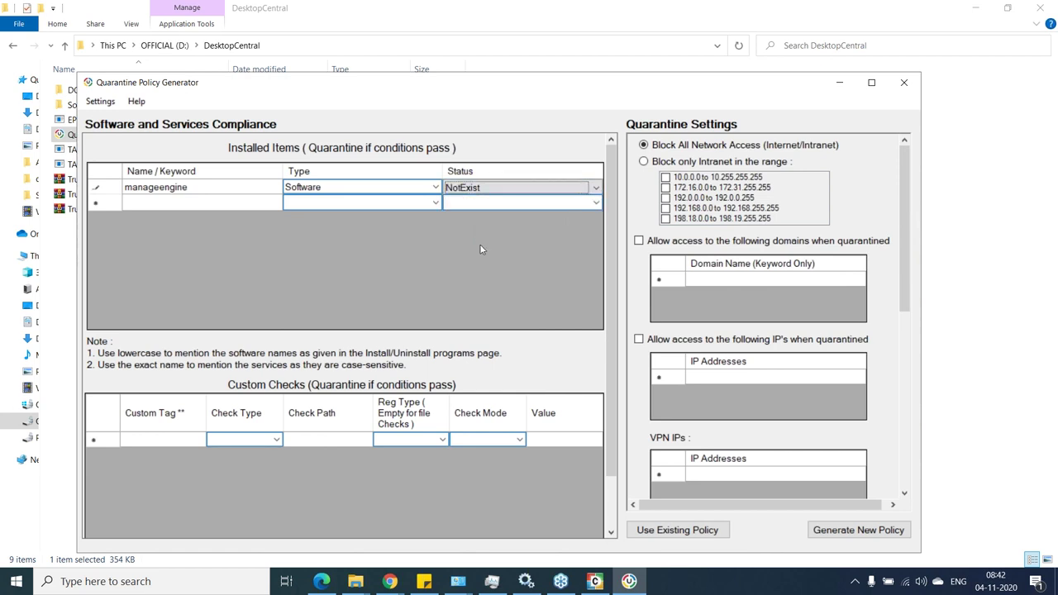
View the available check types in the Custom Checks table of the policy generator without choosing one
scroll(273, 283, "down", 2)
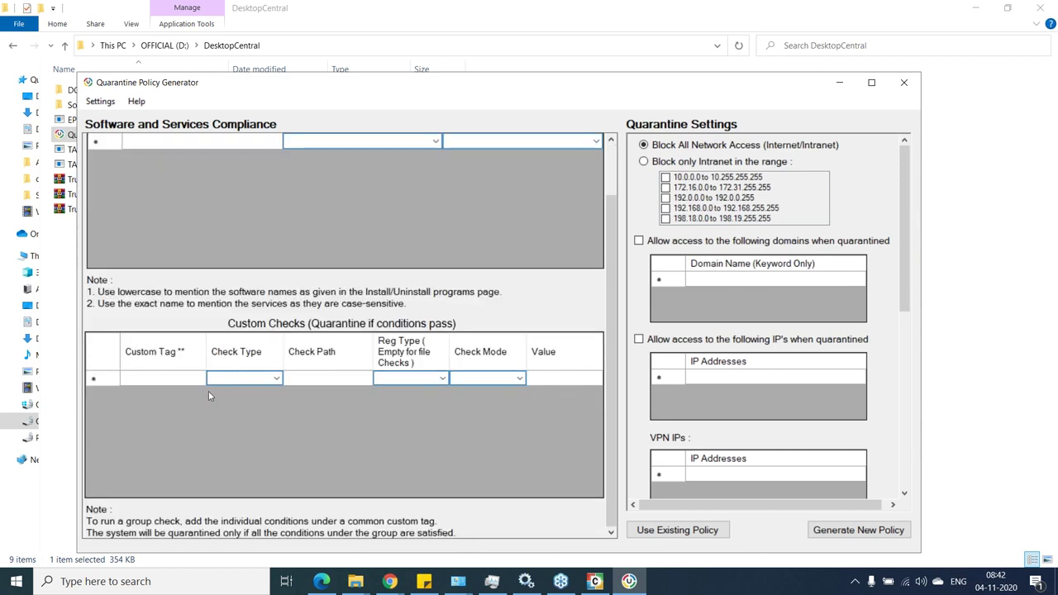
left_click(177, 378)
left_click(177, 378)
left_click(266, 378)
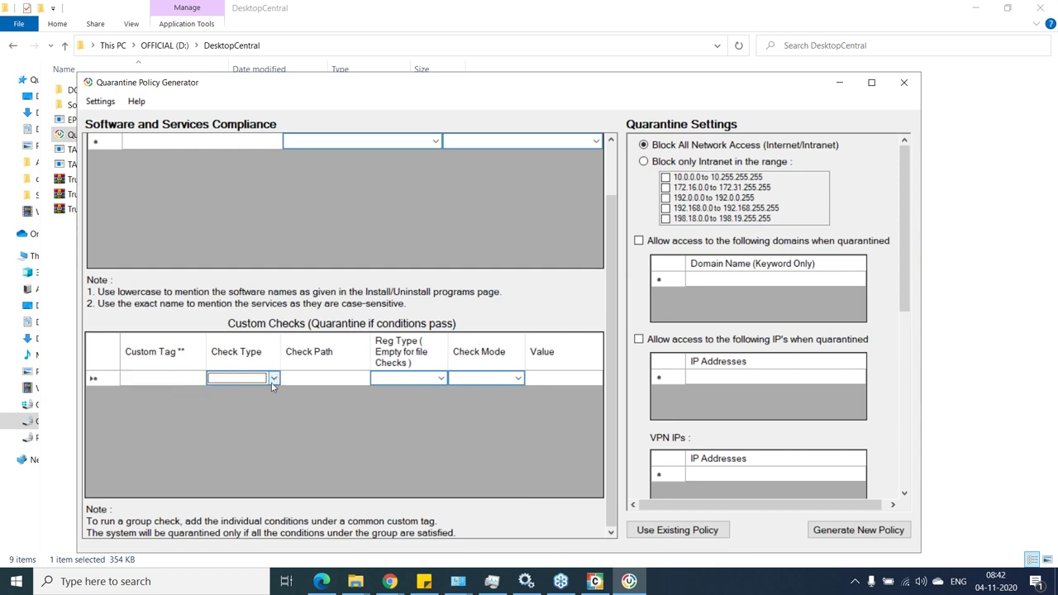
left_click(276, 378)
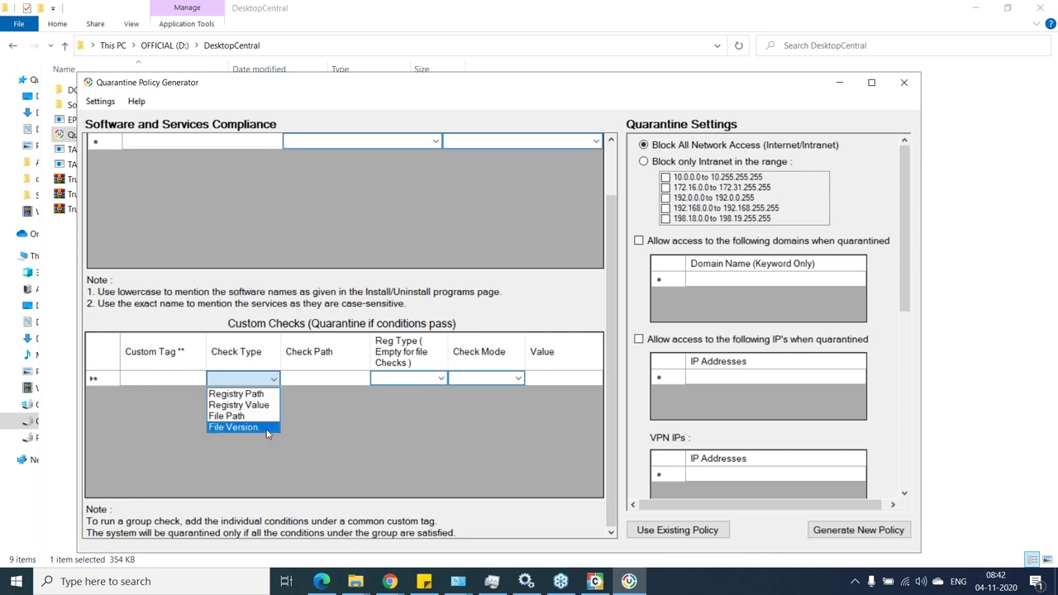
left_click(530, 466)
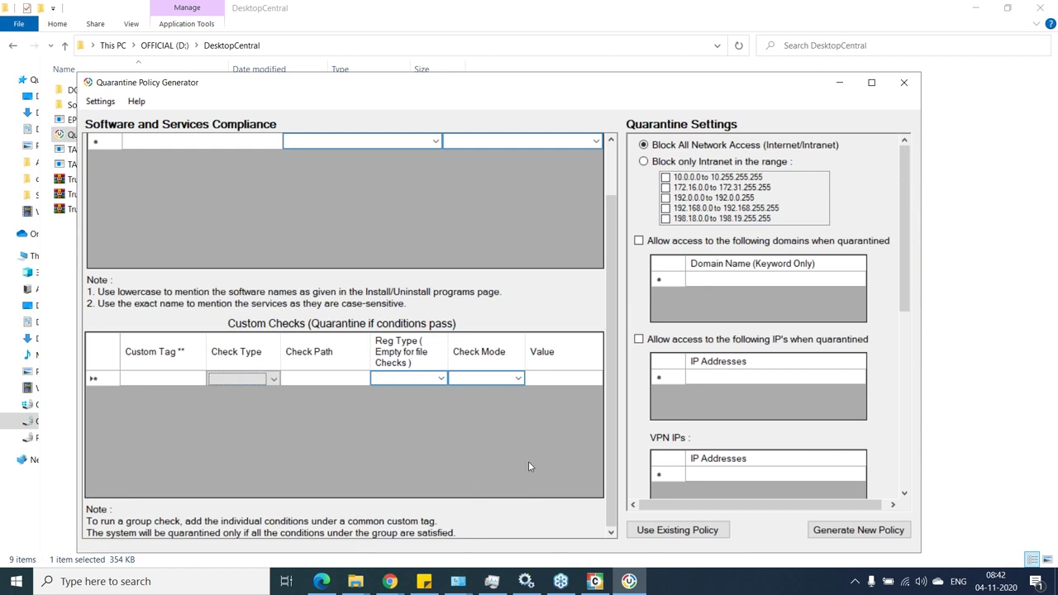
Start generating a new policy, view the save dialog with qpolicy.json selected in Documents, and cancel without saving
left_click(842, 534)
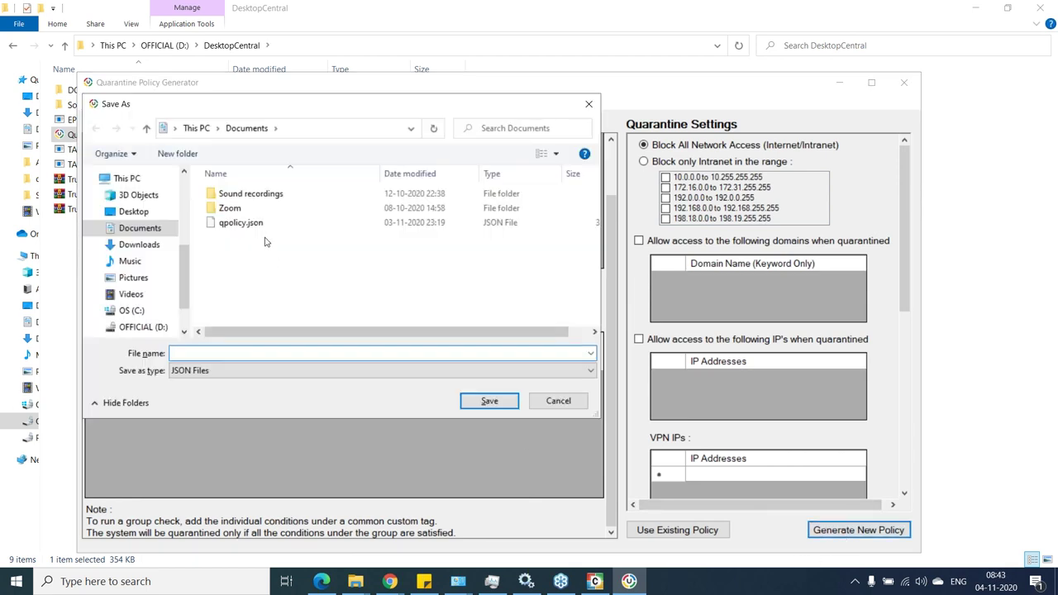
left_click(234, 225)
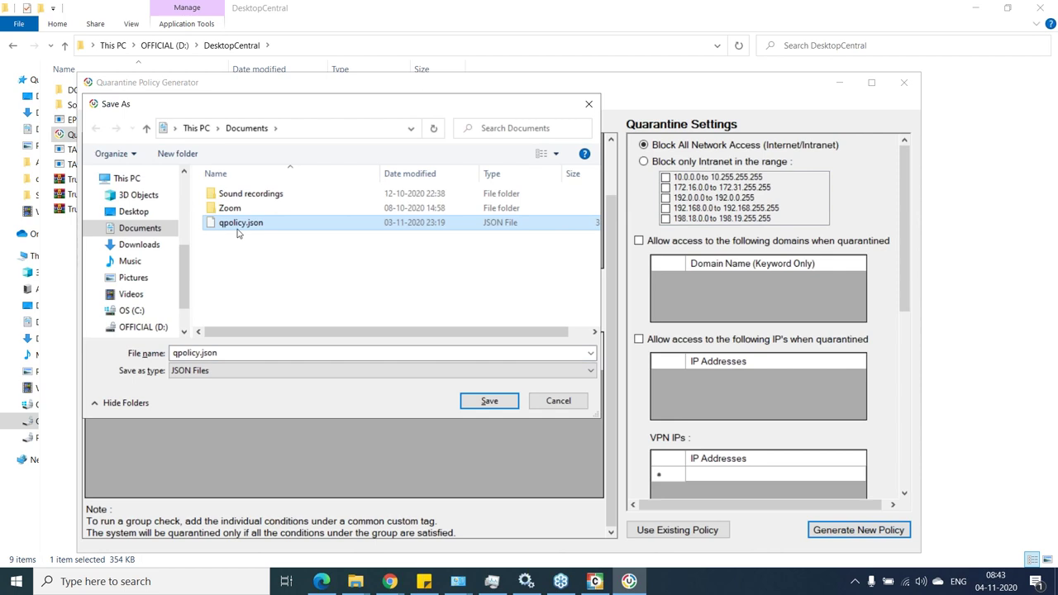
left_click(557, 402)
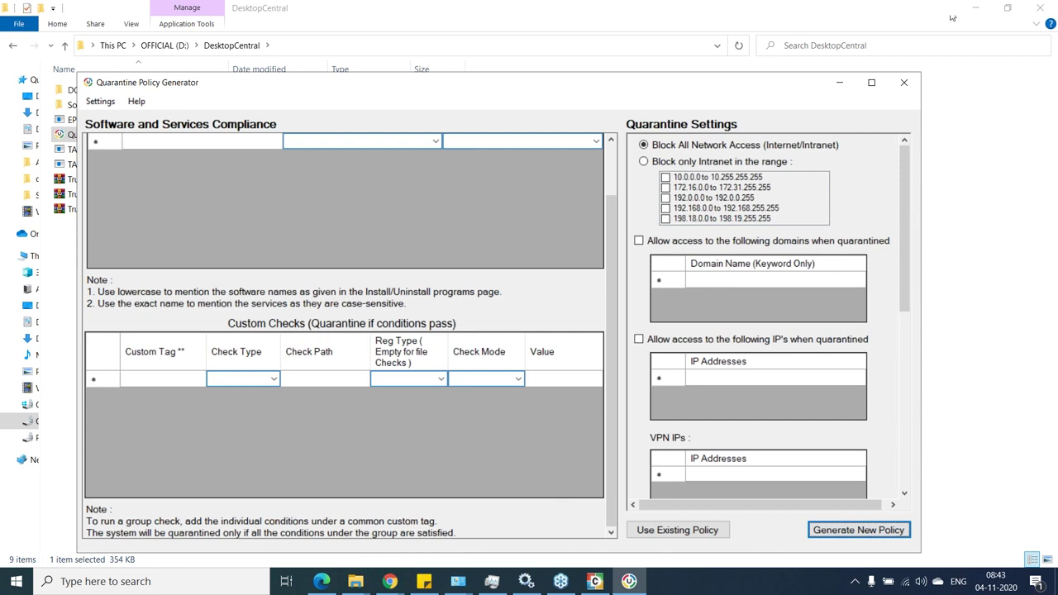
Minimize the Quarantine Policy Generator and switch to the Chrome window with the Desktop Central console
left_click(838, 84)
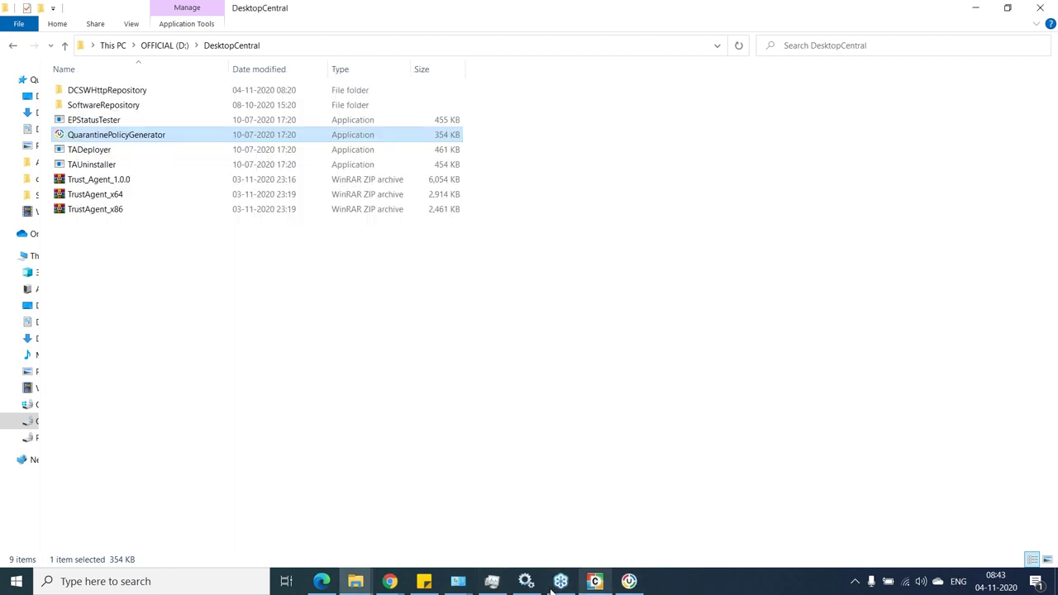
left_click(389, 581)
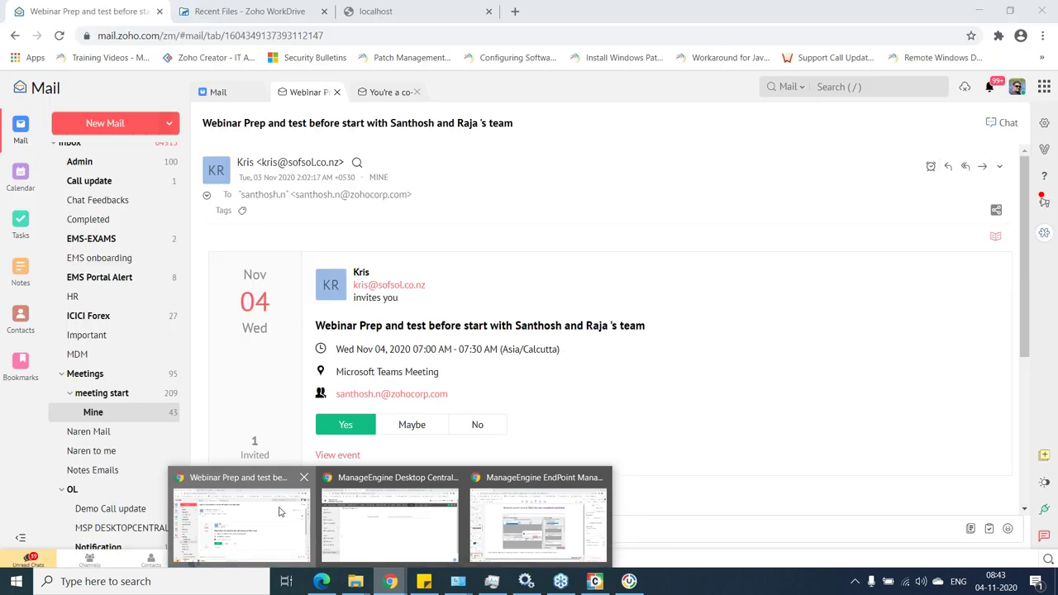
left_click(280, 512)
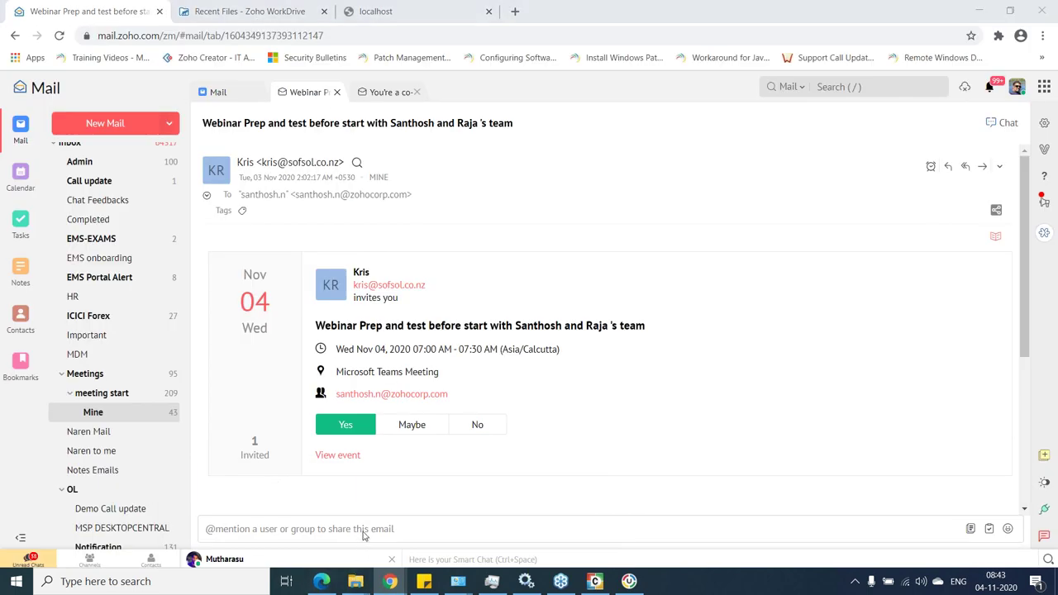
key("alt+Tab")
key("alt+Tab")
key("alt+Tab")
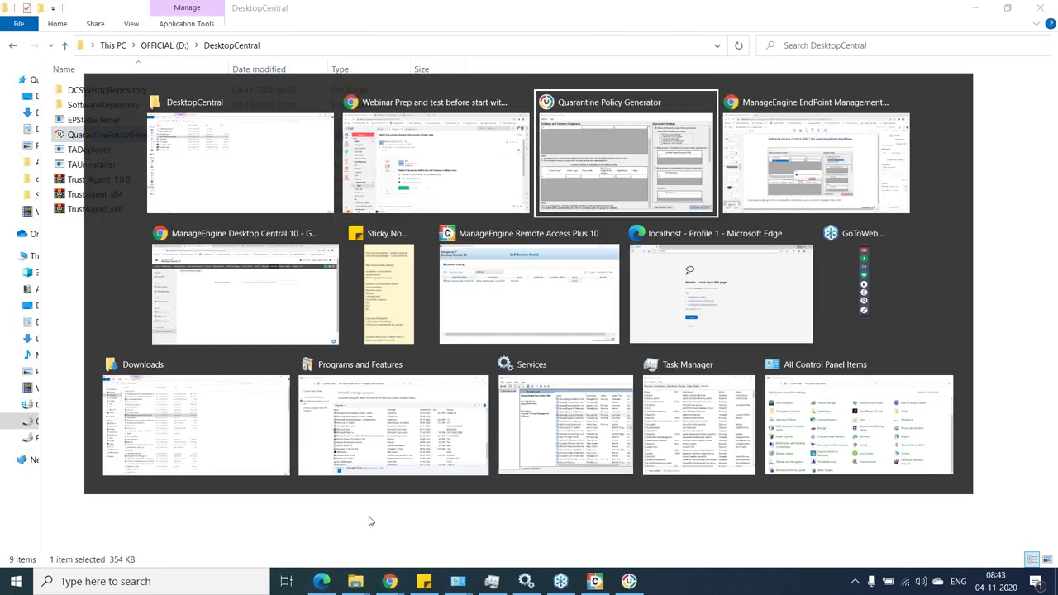
key("alt+Tab")
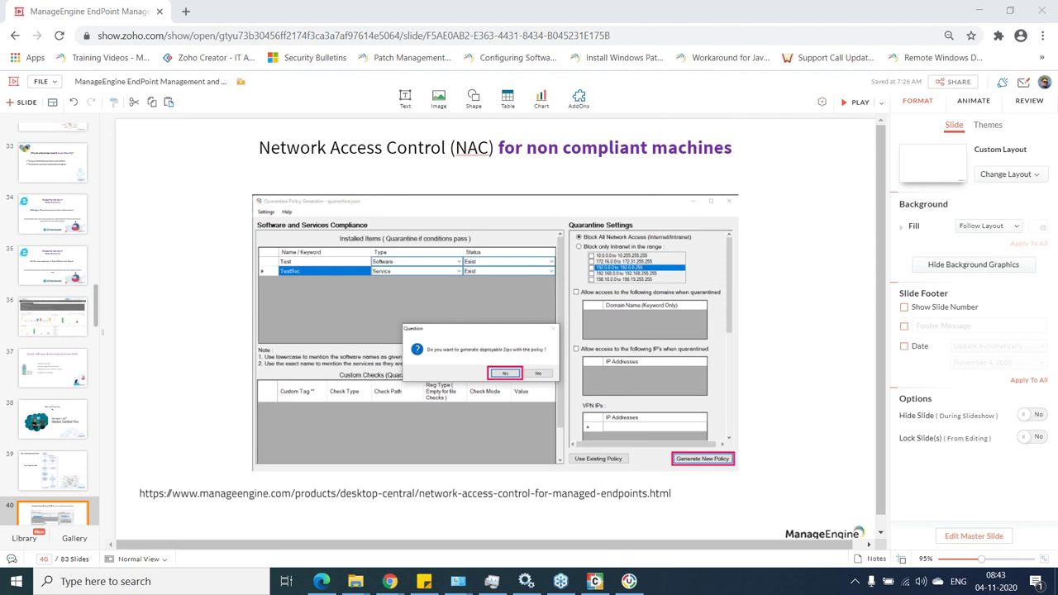
key("alt+Tab")
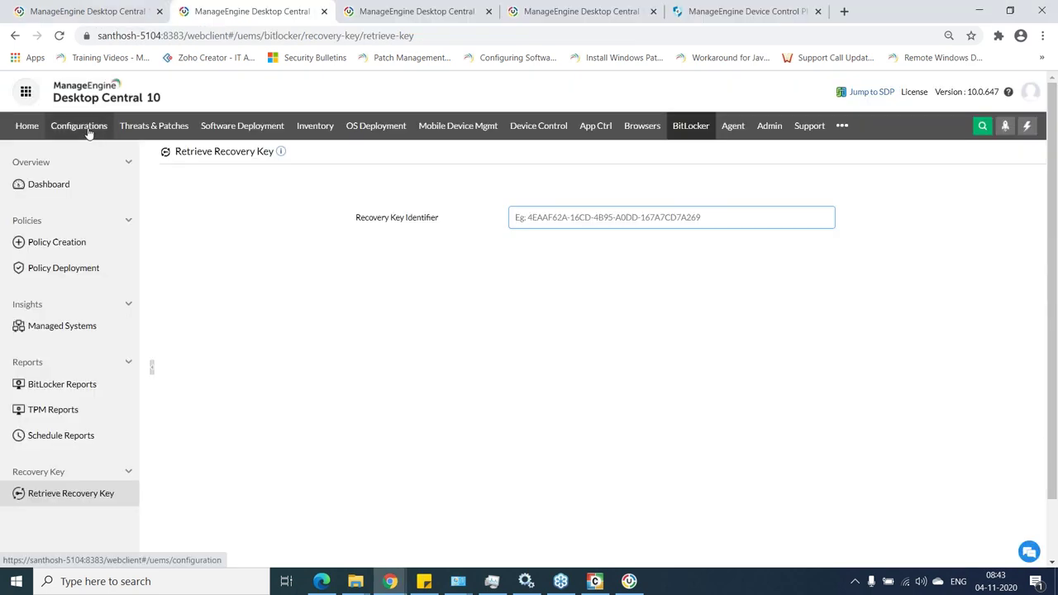
Show all configurations in Desktop Central and open the Quarantine Policy collection for modification
left_click(84, 130)
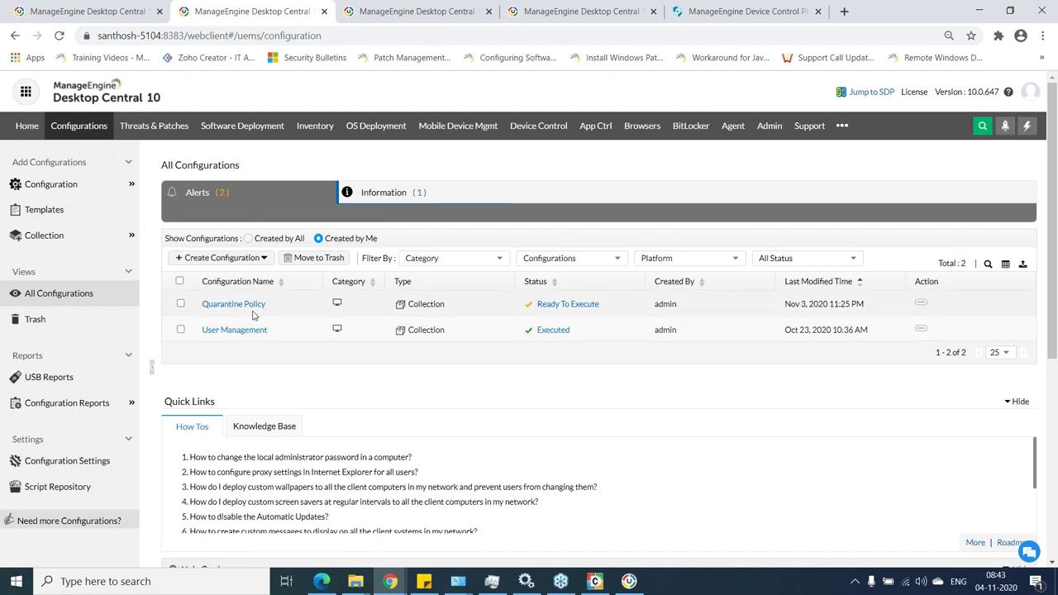
left_click(921, 308)
left_click(866, 232)
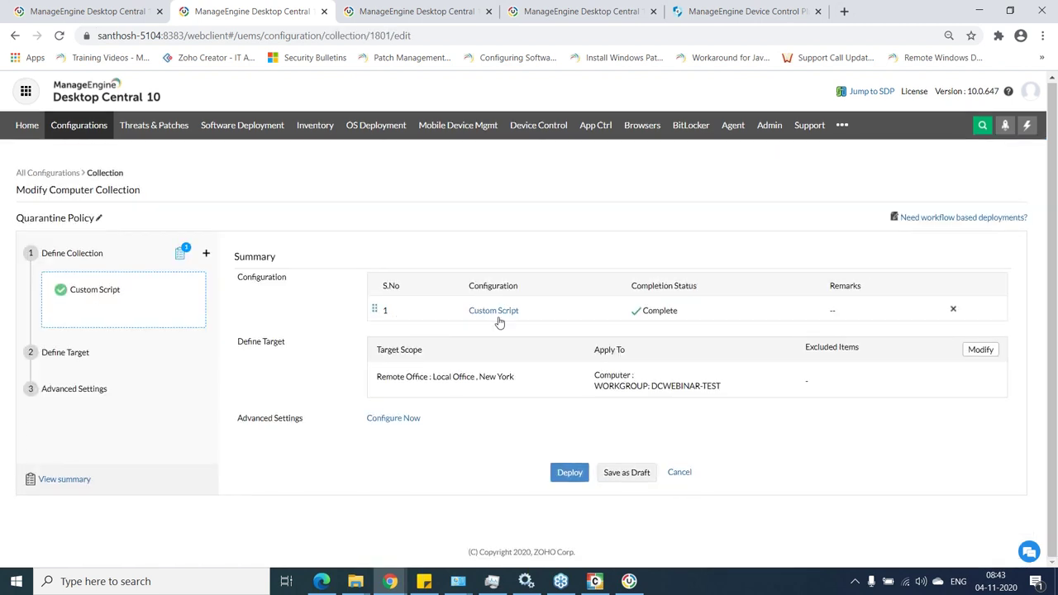
Open ManageEngine's Network Access Control settings page in a new tab and read its instructions down to the custom checks and quarantine settings
left_click(844, 11)
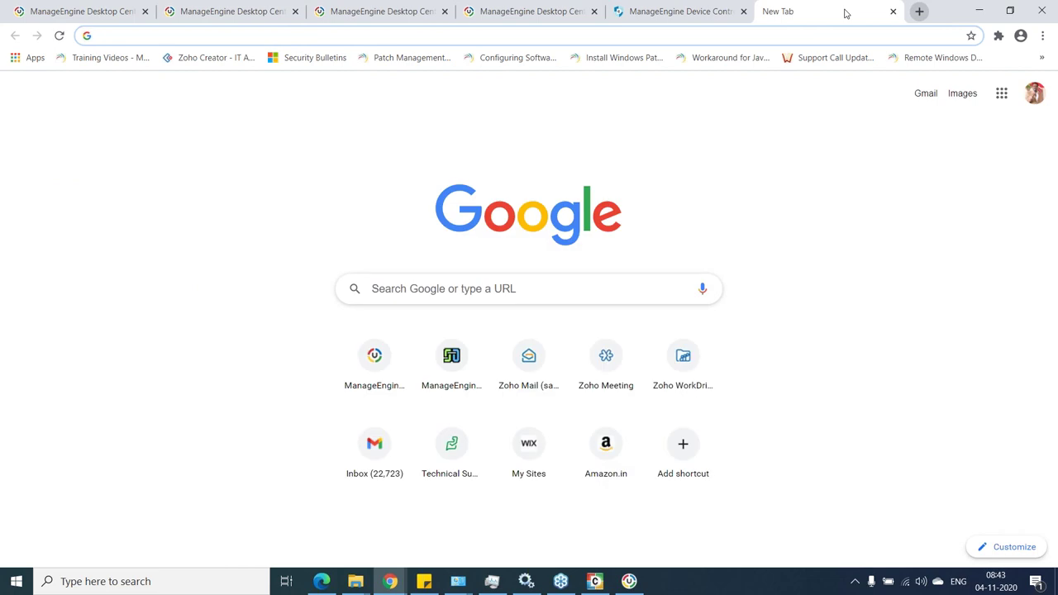
type("netw")
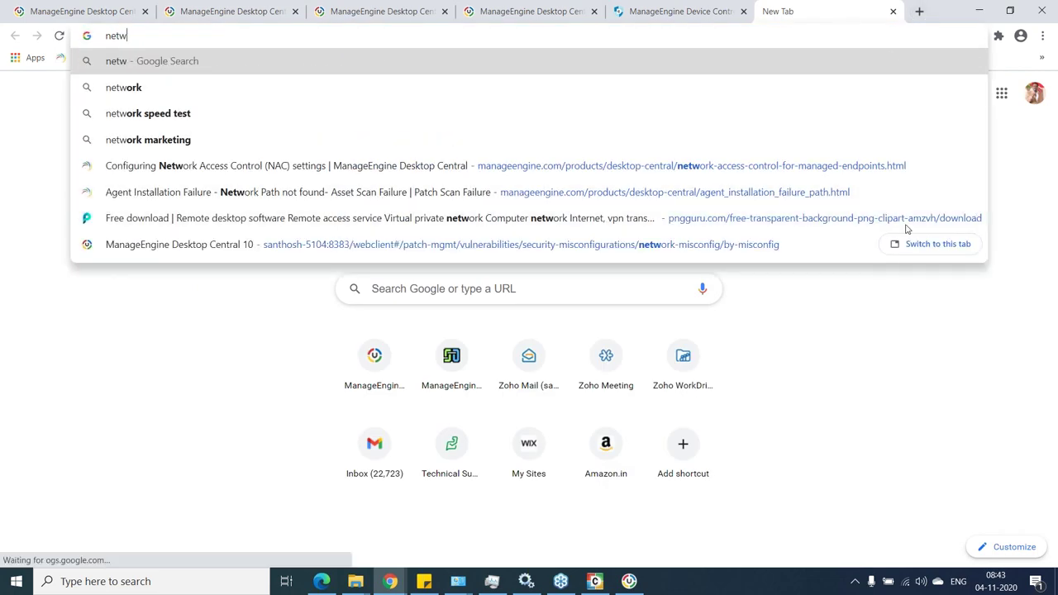
left_click(843, 168)
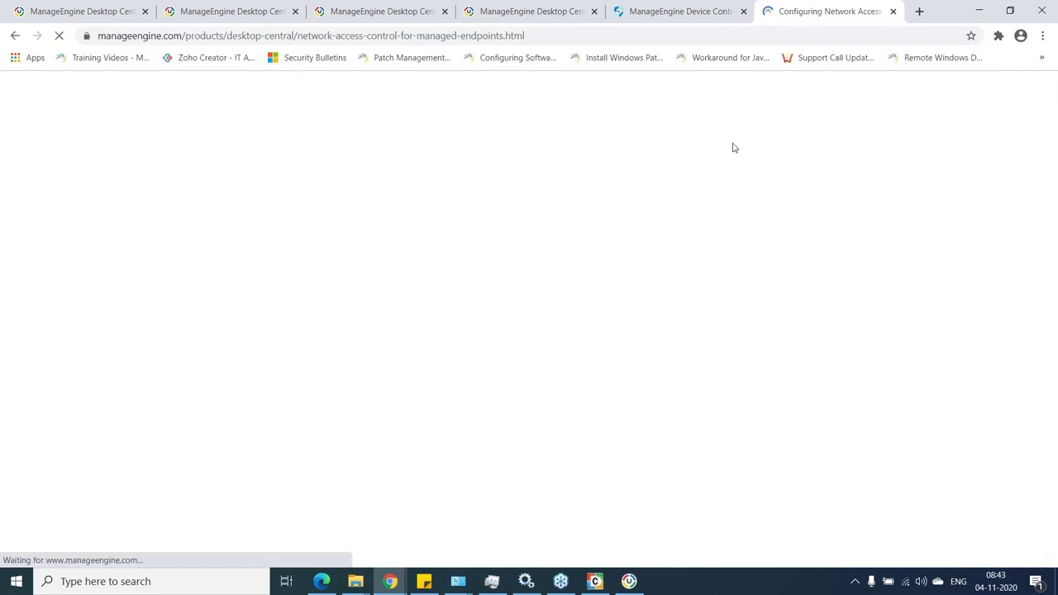
scroll(498, 286, "down", 5)
scroll(500, 283, "down", 11)
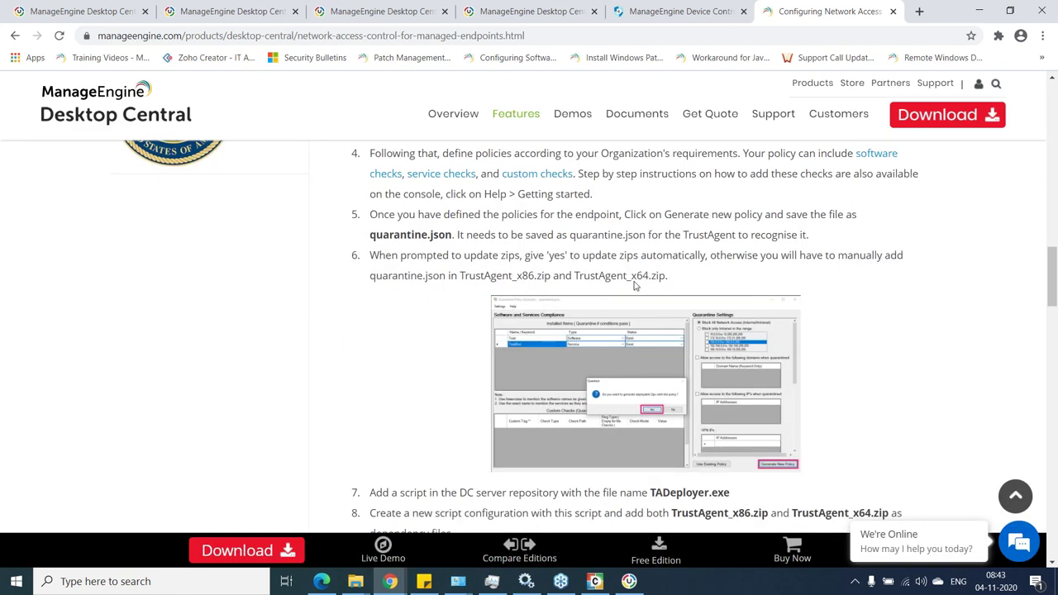
scroll(634, 285, "down", 2)
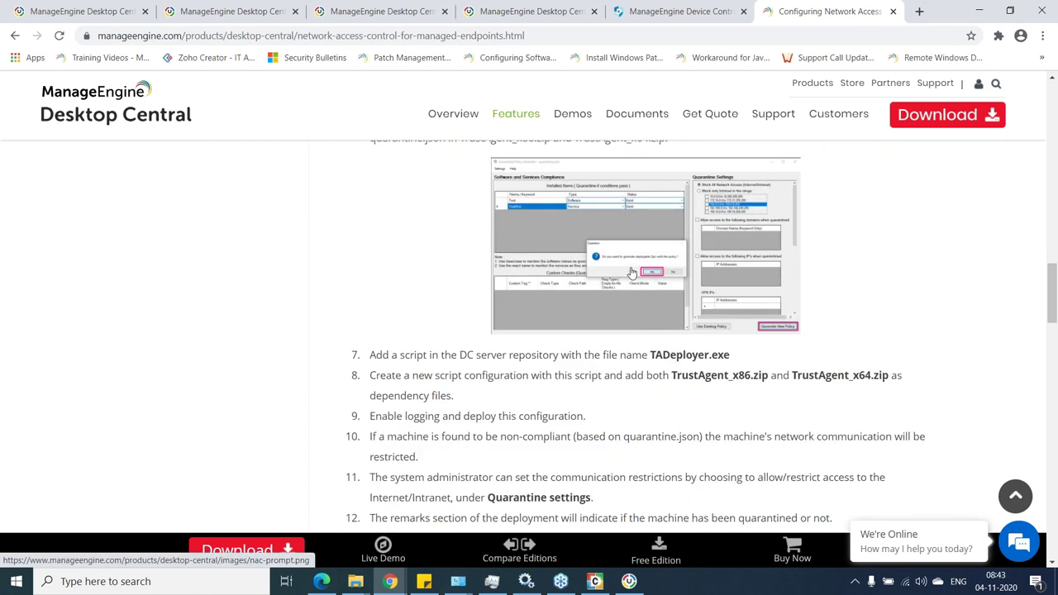
scroll(631, 272, "down", 1)
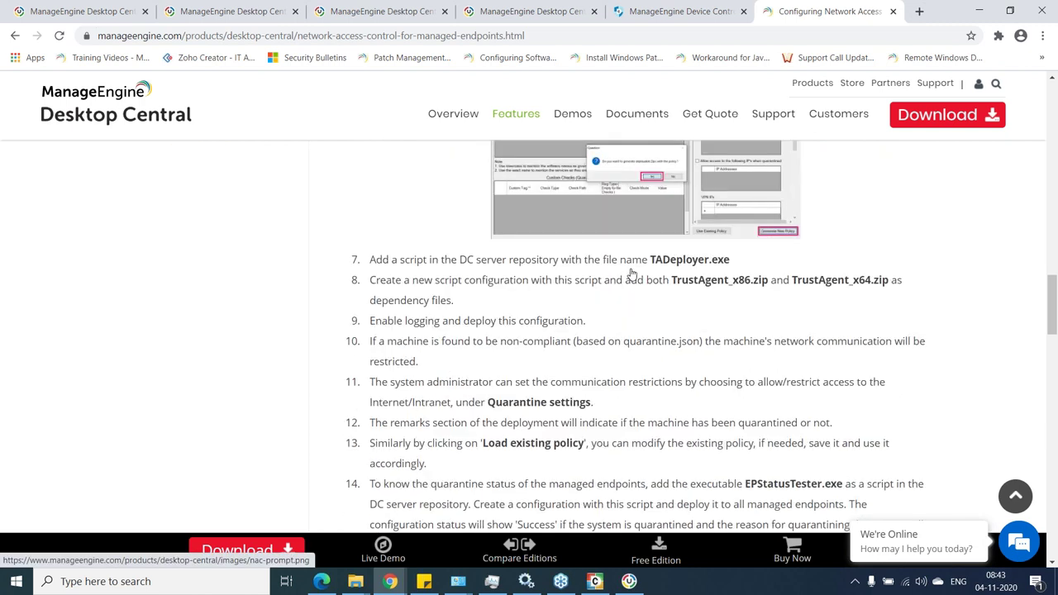
scroll(631, 273, "down", 8)
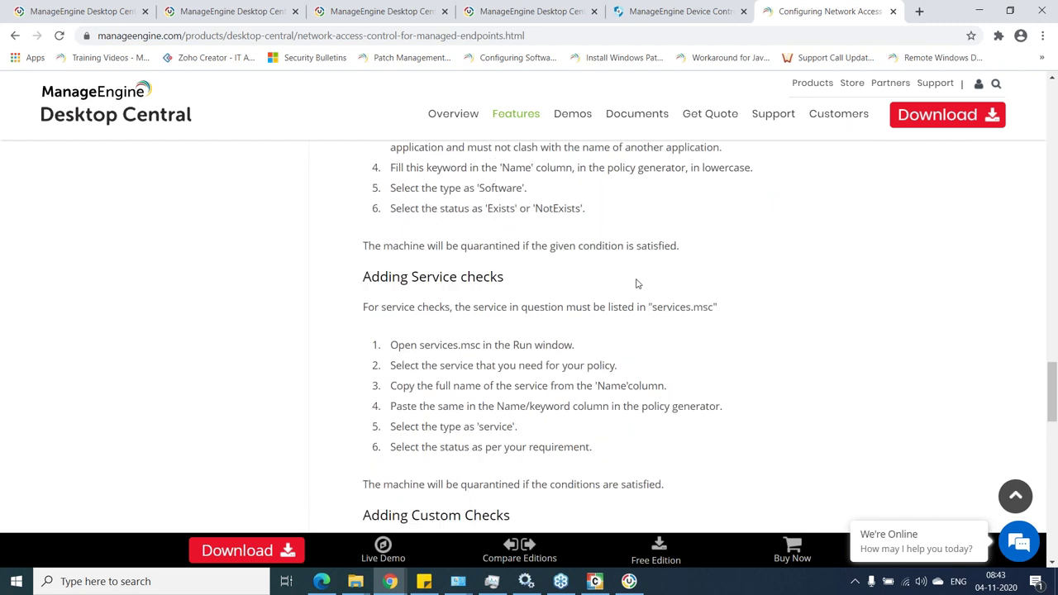
scroll(636, 284, "down", 1)
scroll(636, 283, "down", 2)
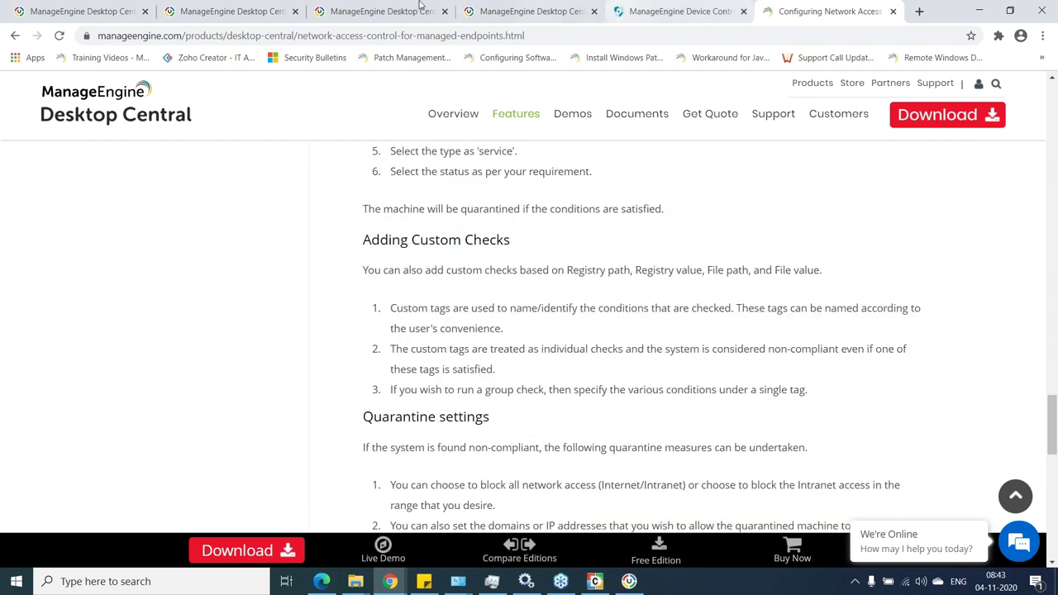
Return to the Desktop Central tab showing the Quarantine Policy collection summary
left_click(376, 11)
left_click(376, 10)
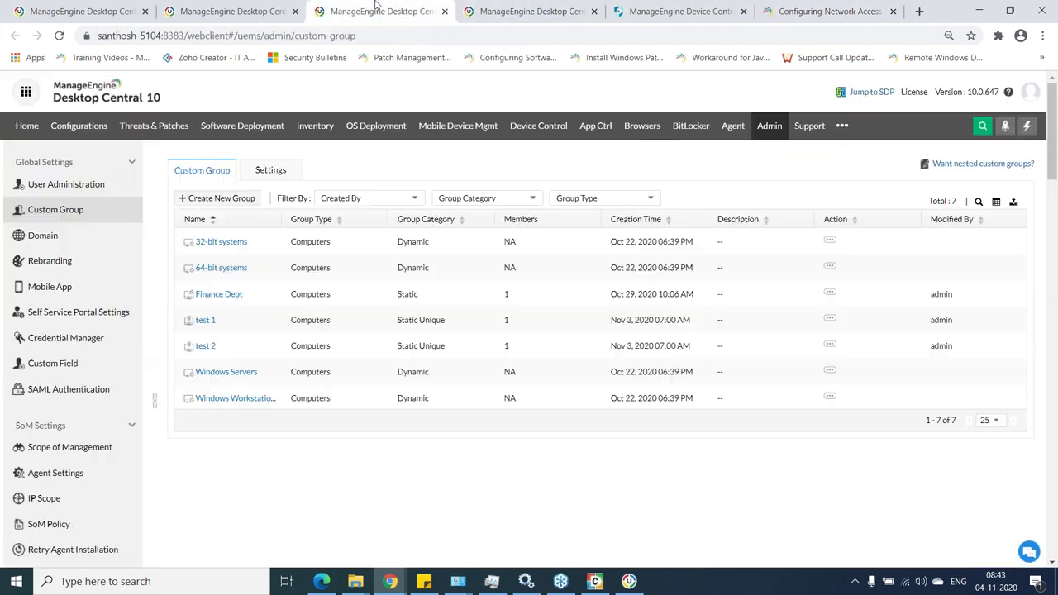
left_click(83, 11)
left_click(213, 13)
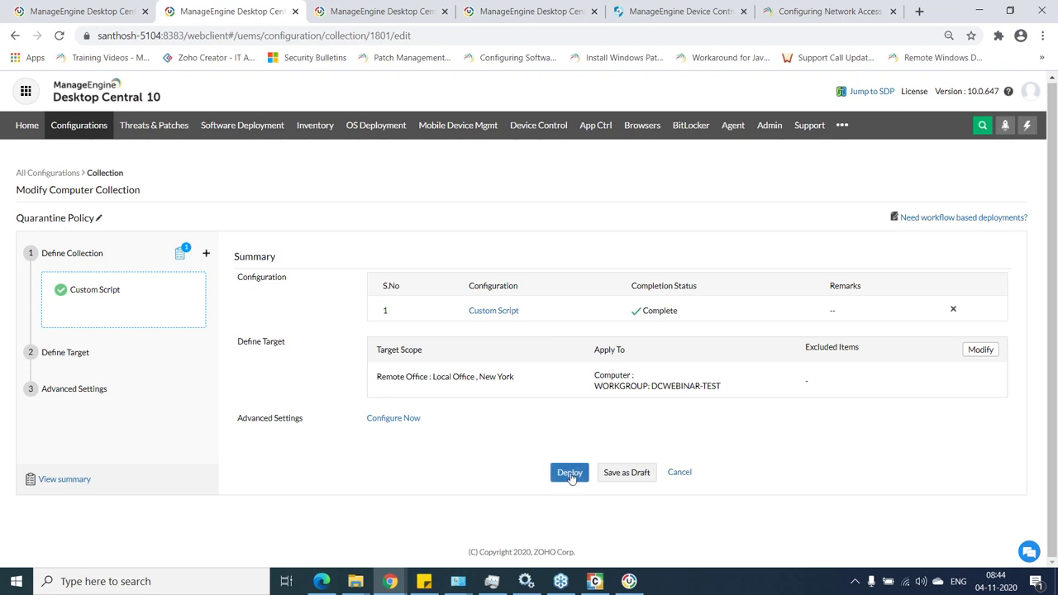
Bring up the Quarantine Policy Generator, examine the network blocking options in Quarantine Settings, and minimize it
mouse_move(629, 581)
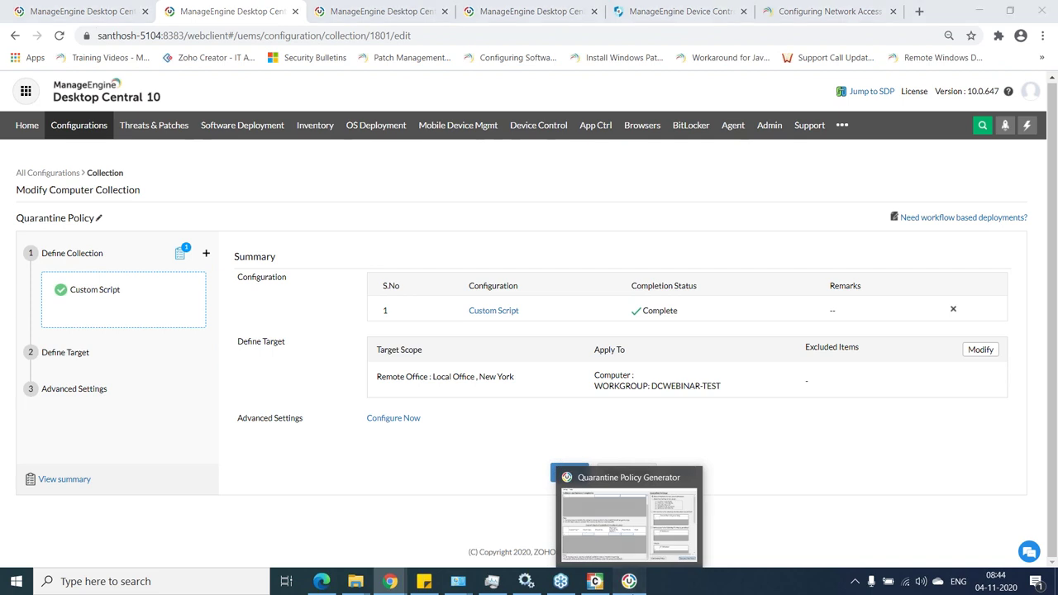
left_click(633, 591)
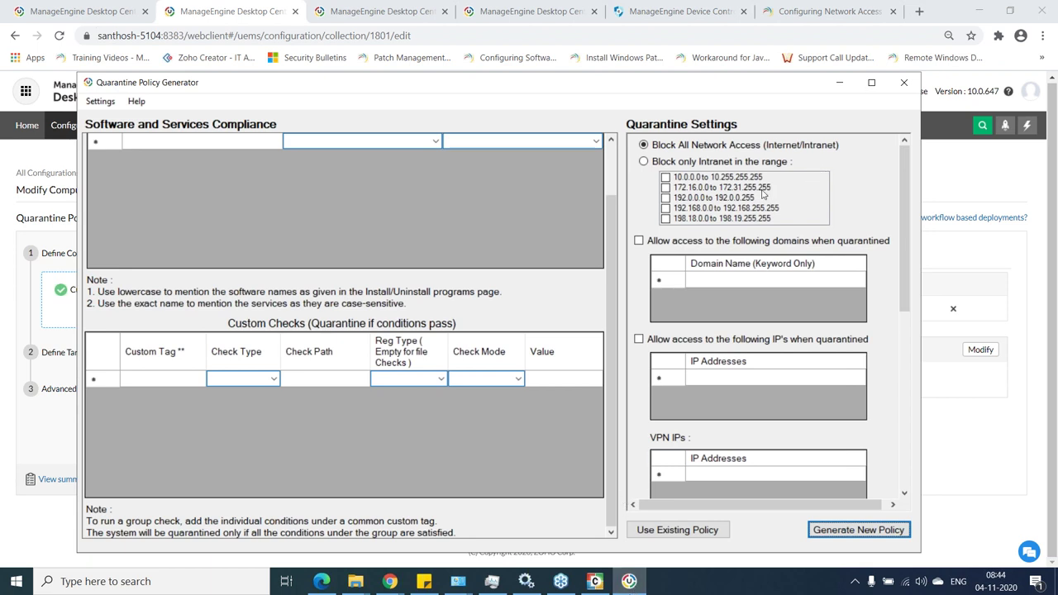
left_click(843, 90)
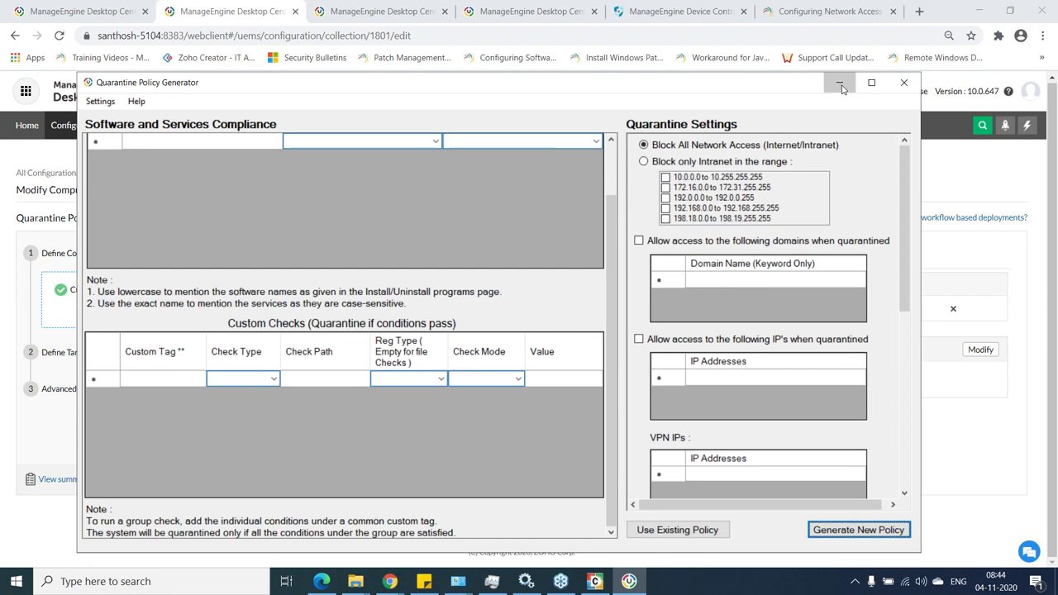
left_click(842, 87)
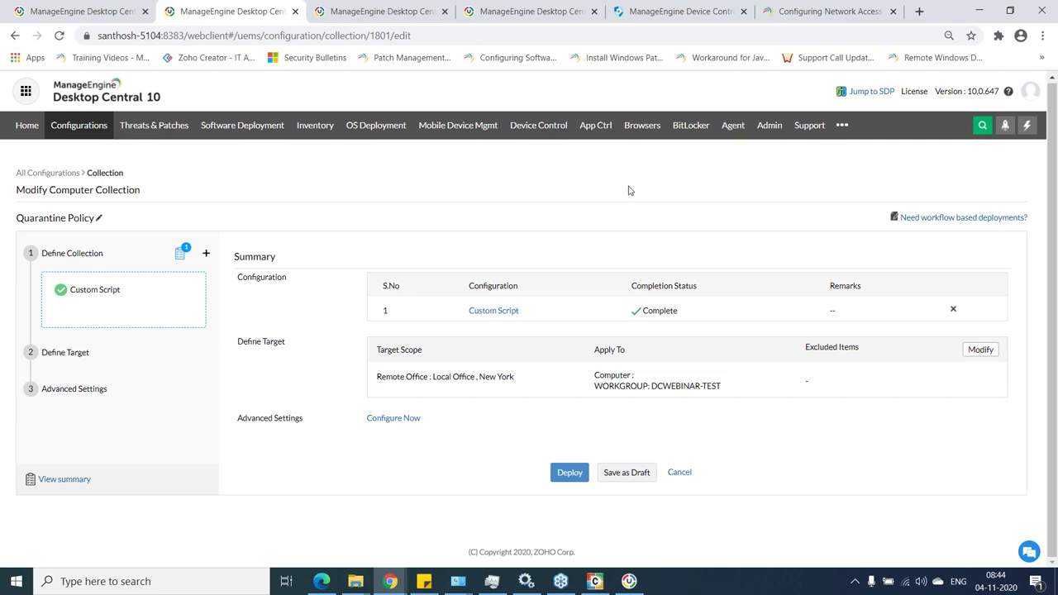
Switch to the Zoho Show presentation, run the slide show from slide 40 through slide 55 on Azure Mobility (MDM and MAM), and exit it
key("alt+Tab")
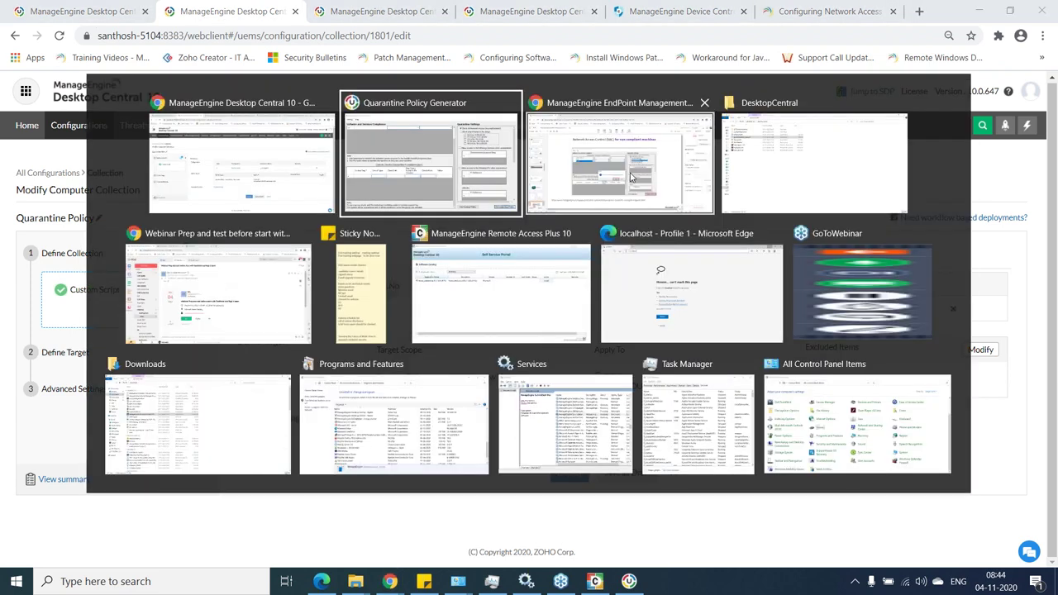
left_click(630, 177)
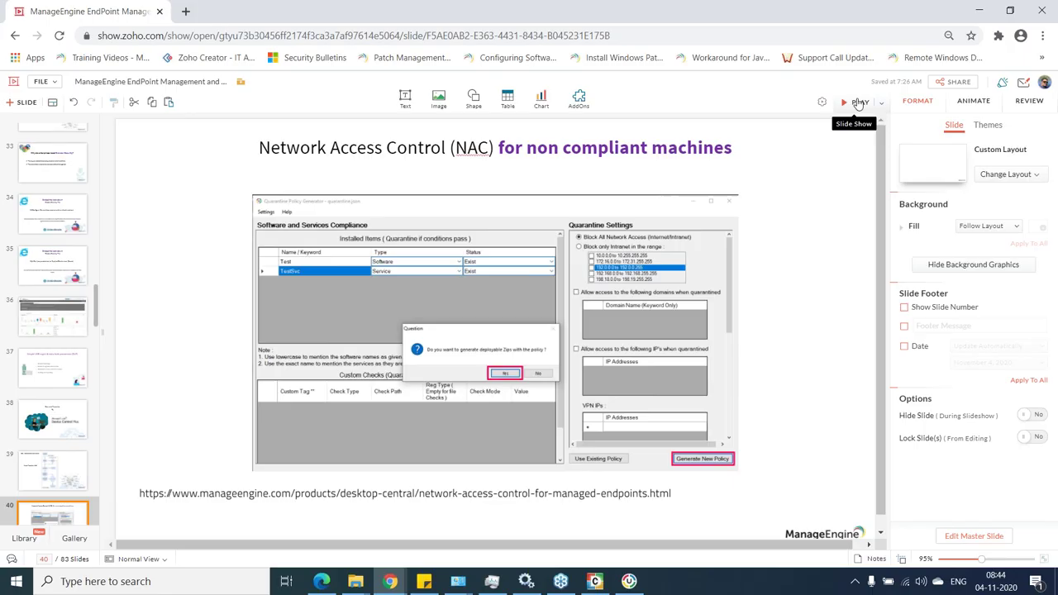
left_click(860, 102)
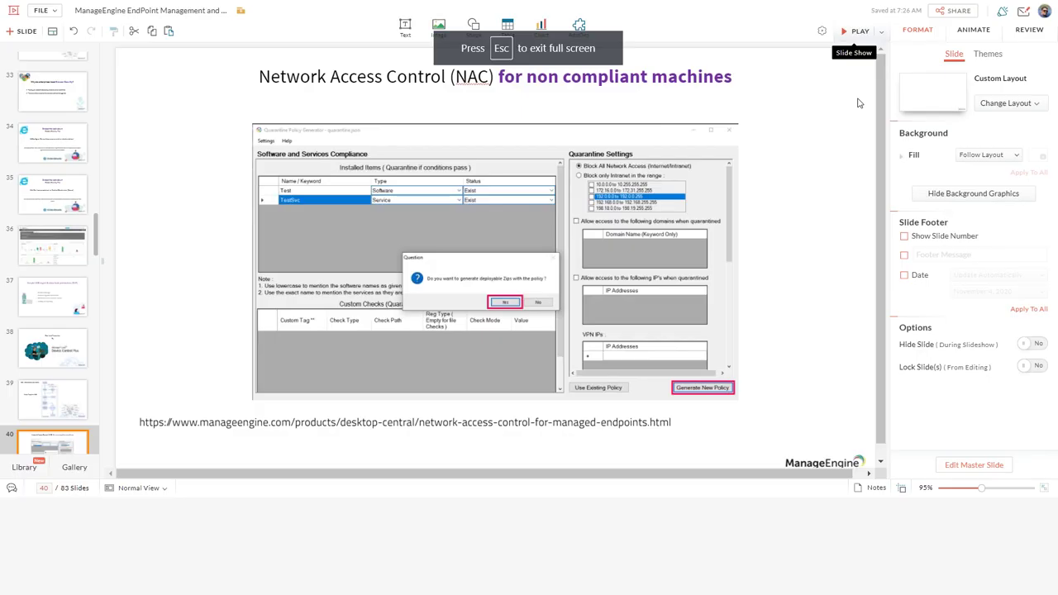
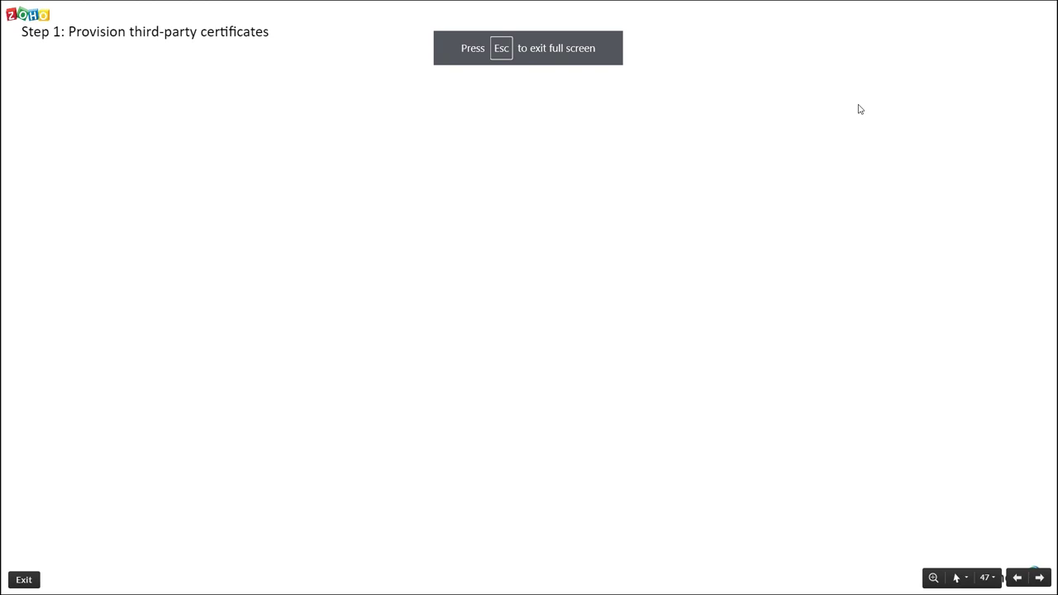
key("Right")
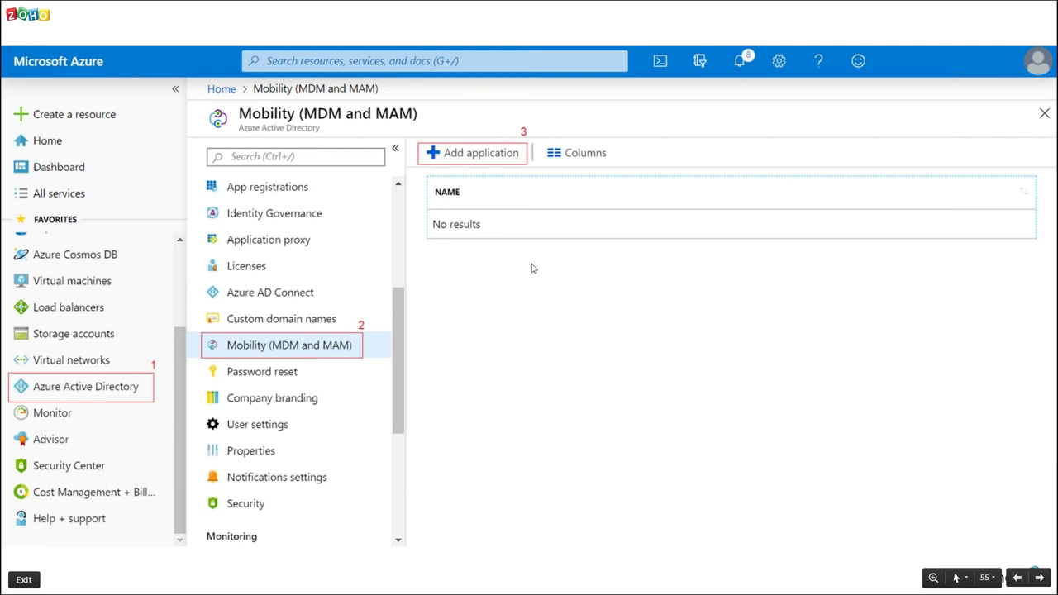
key("Escape")
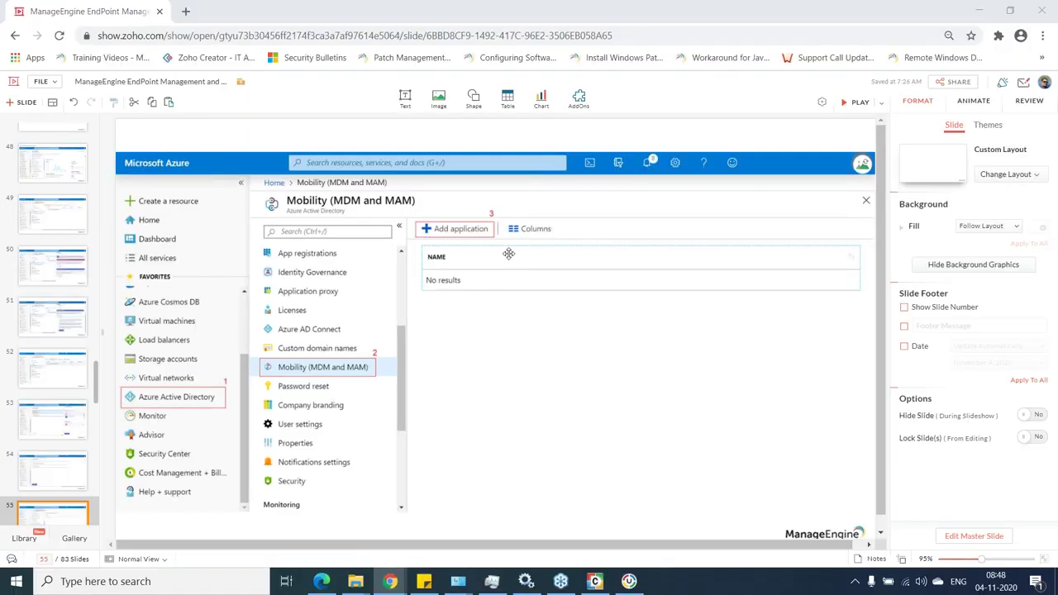
Switch to Desktop Central and view the inventory summary of the Windows 10 computer in the ZOHOCORP domain
key("alt+Tab")
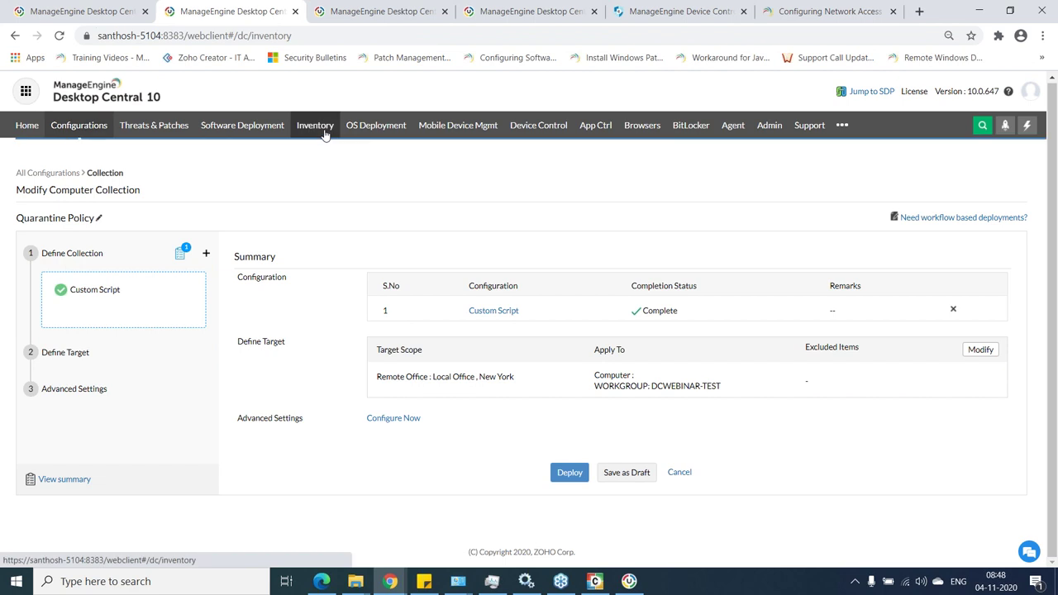
left_click(323, 131)
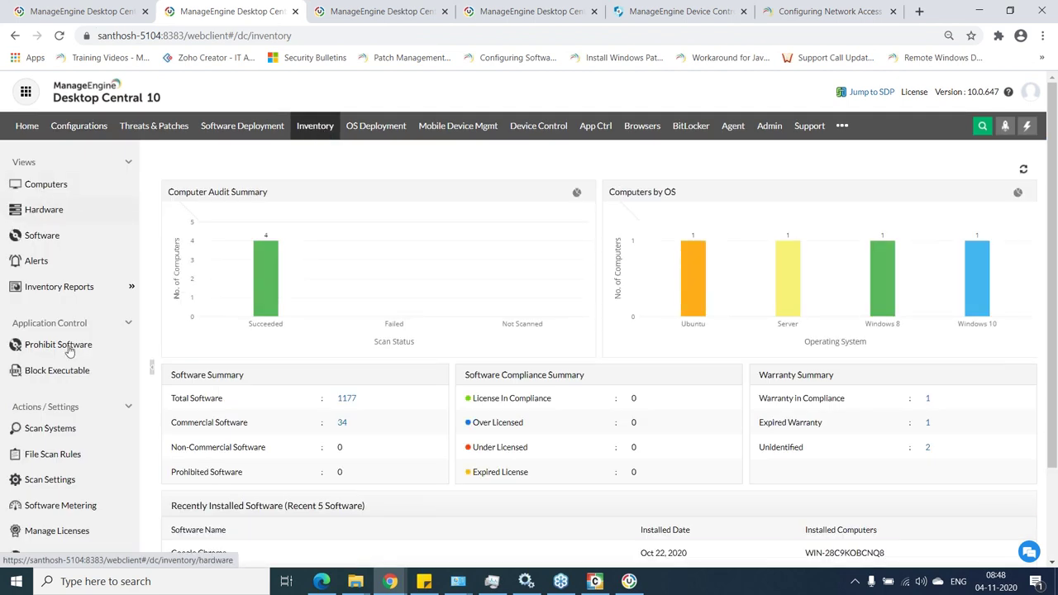
left_click(45, 185)
left_click(271, 294)
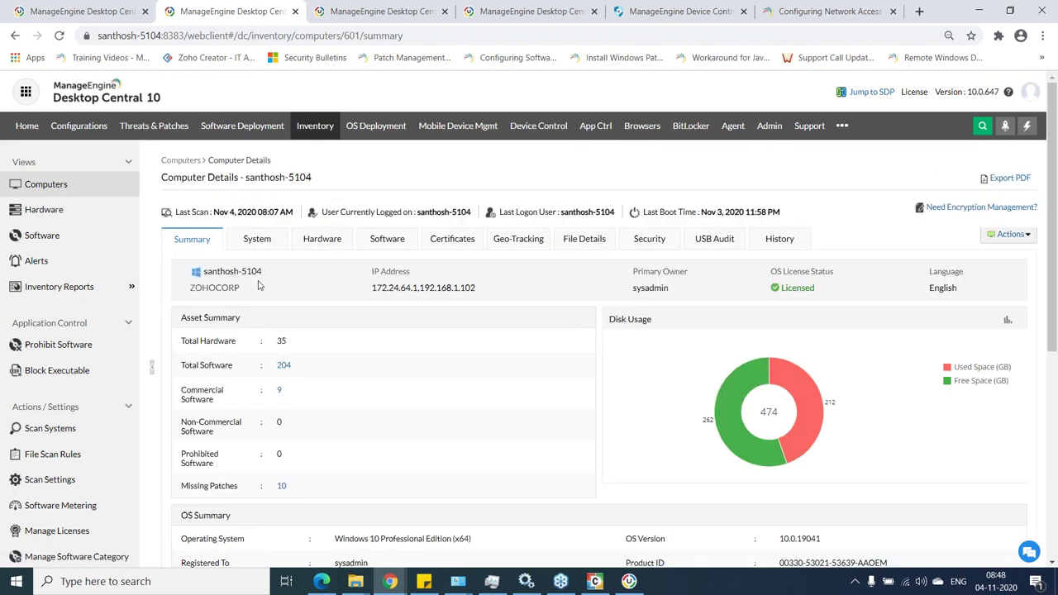
scroll(413, 290, "down", 2)
scroll(581, 306, "up", 1)
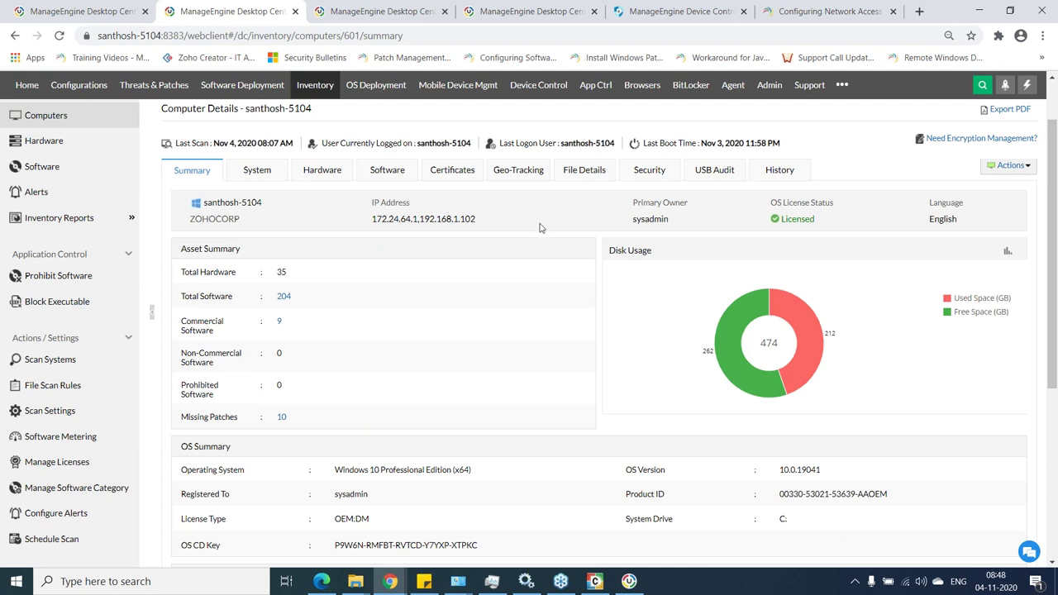
Examine the computer's geo-tracking location on the map and list the remote actions available for it, including wipe and locate
left_click(524, 173)
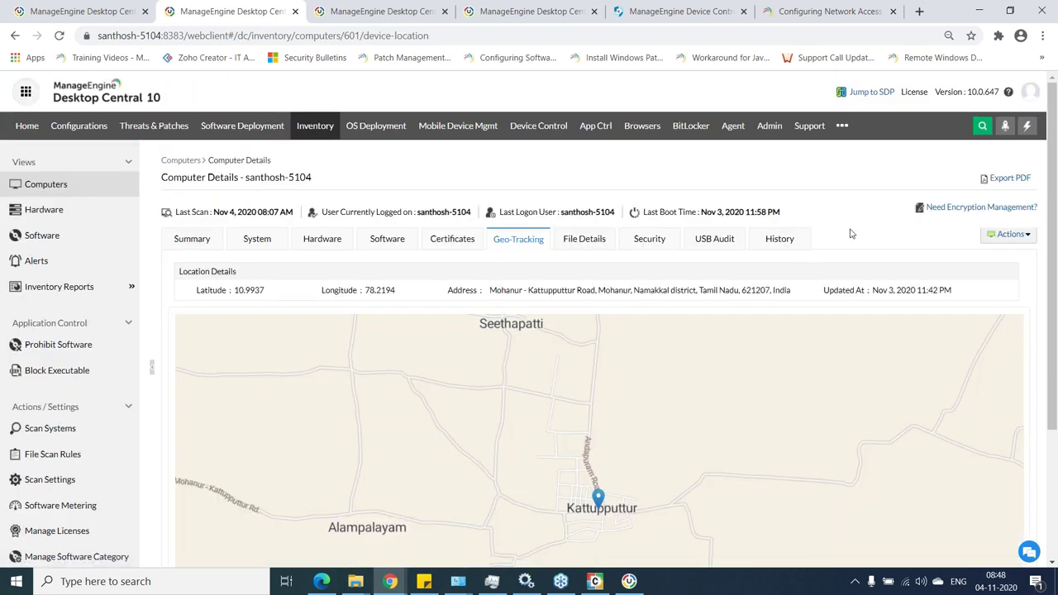
scroll(852, 234, "down", 1)
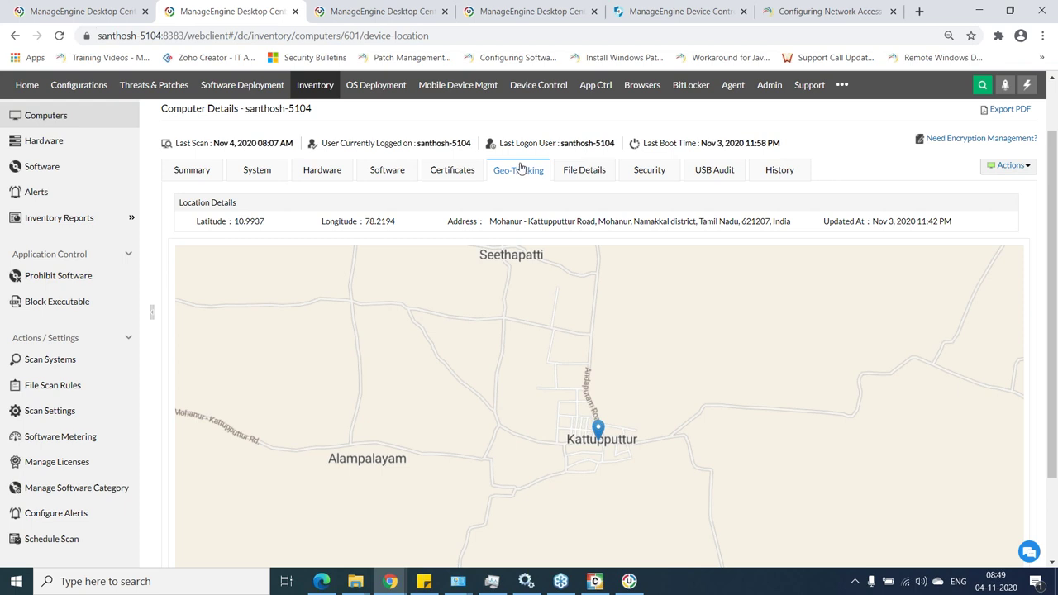
left_click(1011, 167)
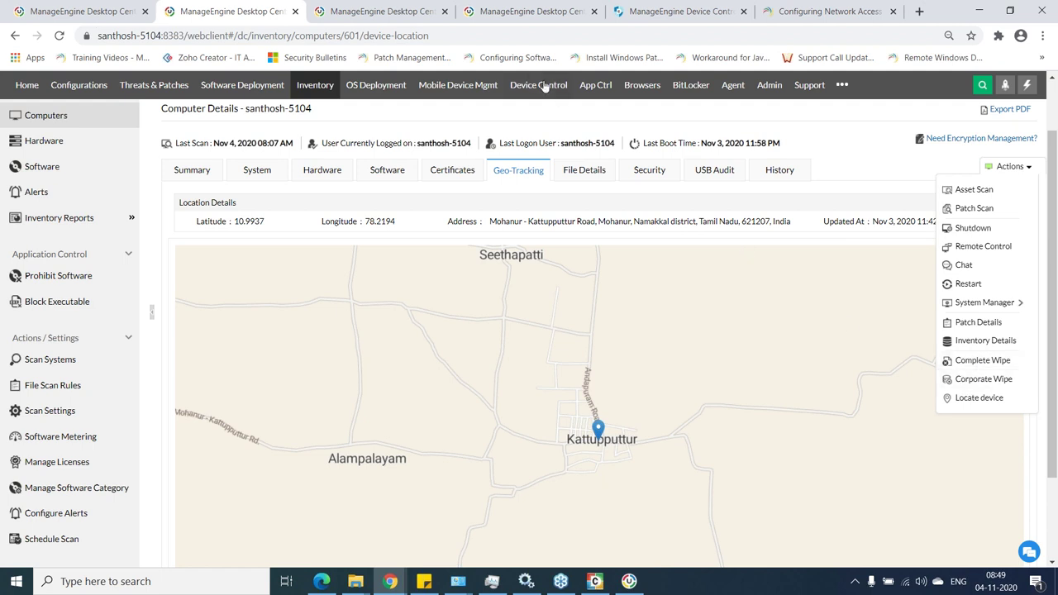
Create a Windows profile in Mobile Device Management, keeping the suggested profile name and leaving the description empty
left_click(478, 86)
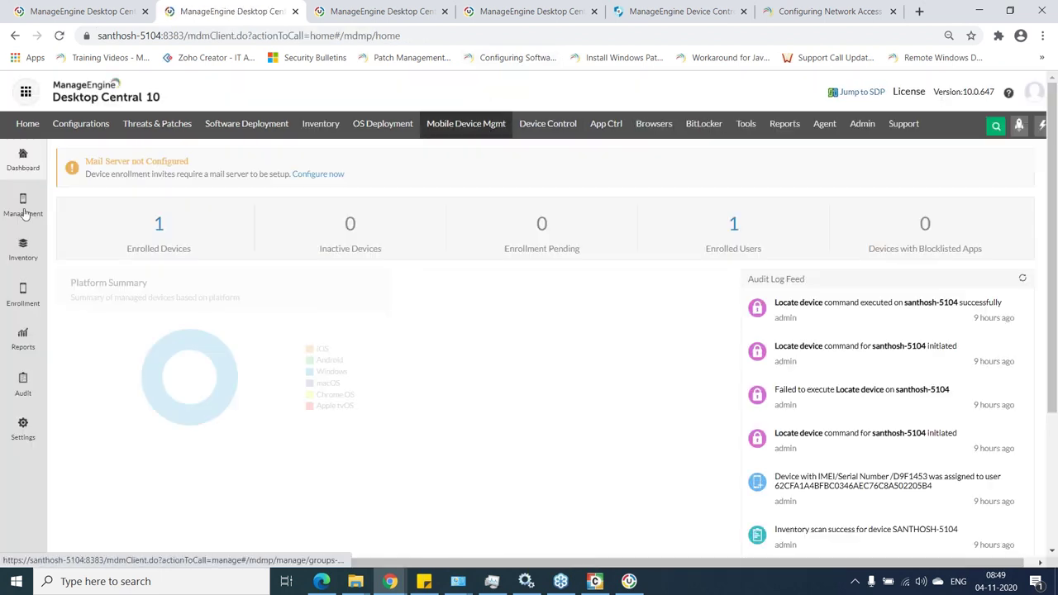
left_click(24, 209)
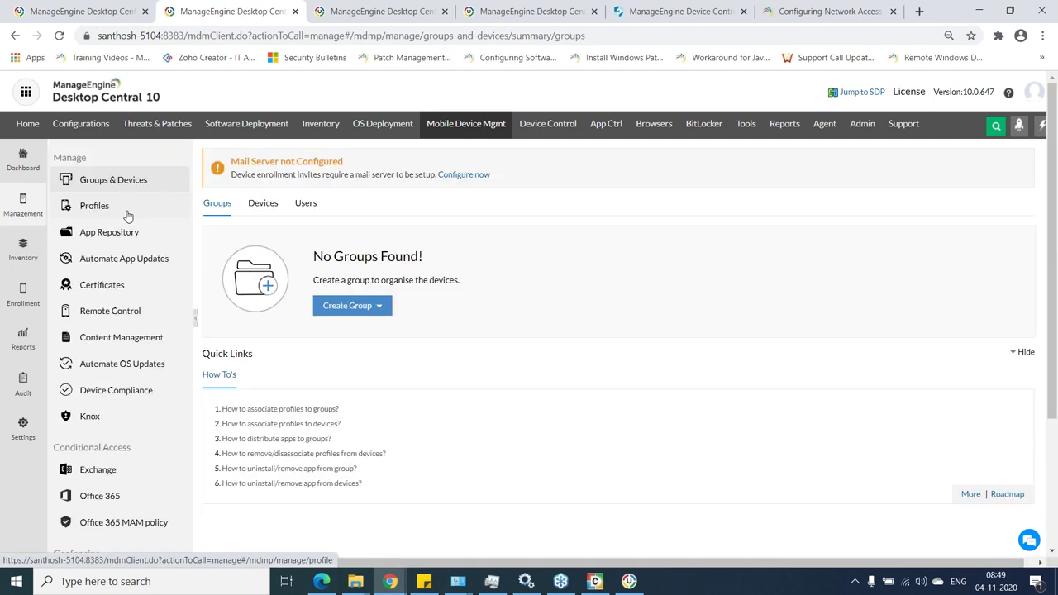
left_click(94, 205)
left_click(239, 206)
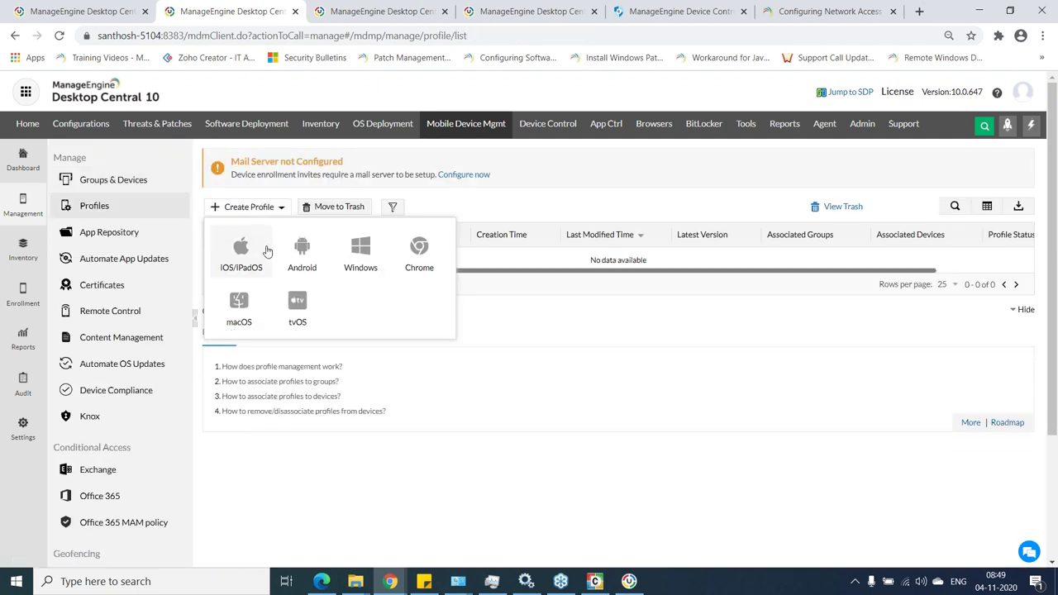
left_click(361, 266)
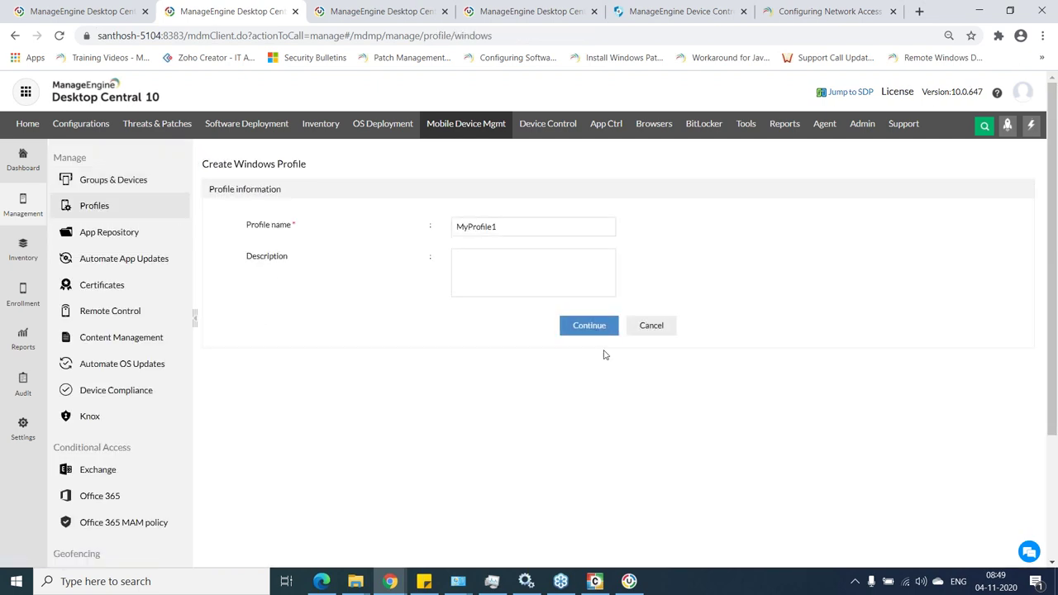
left_click(589, 326)
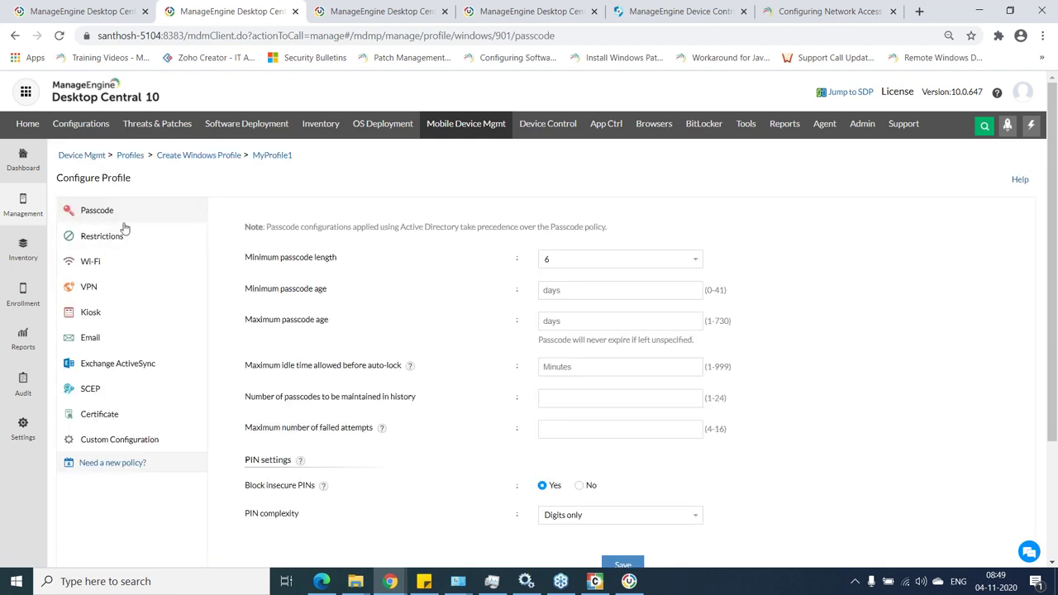
Review the Windows profile's Wi-Fi, VPN, Kiosk, Email, Exchange ActiveSync, Certificate and Custom Configuration policy settings
left_click(114, 263)
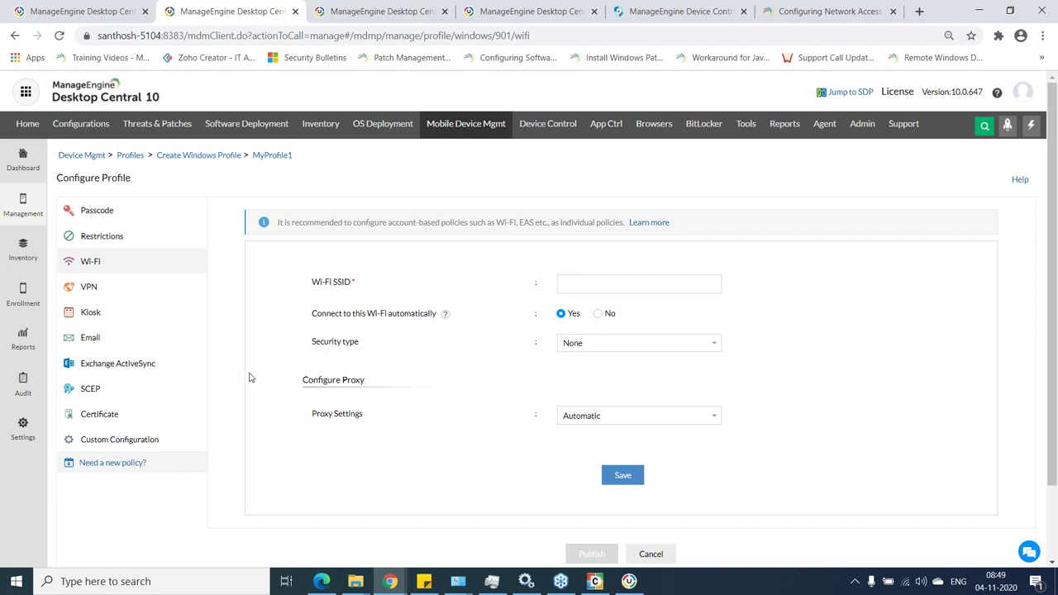
left_click(116, 293)
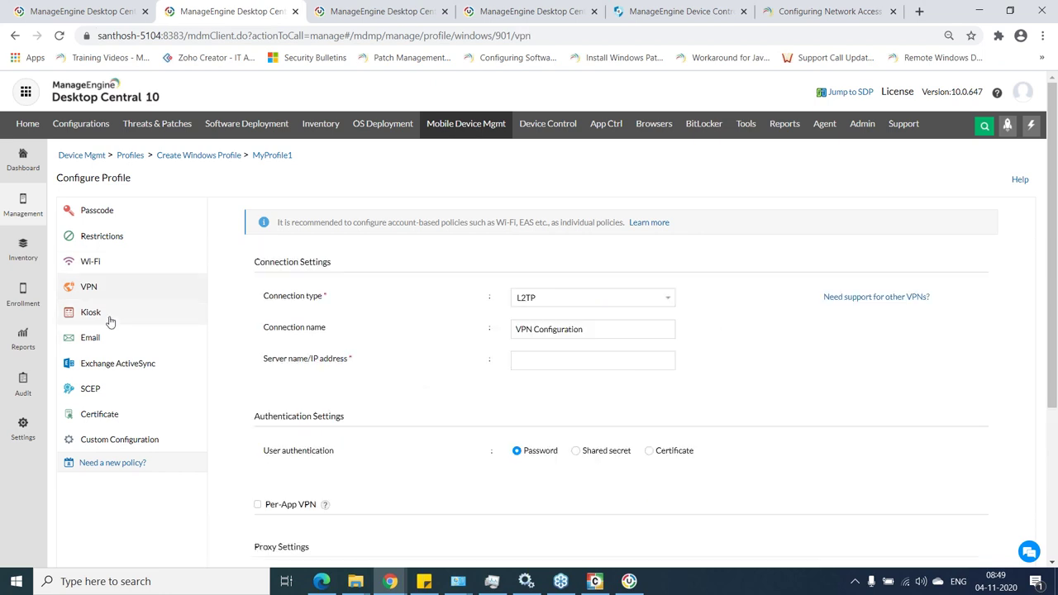
left_click(108, 318)
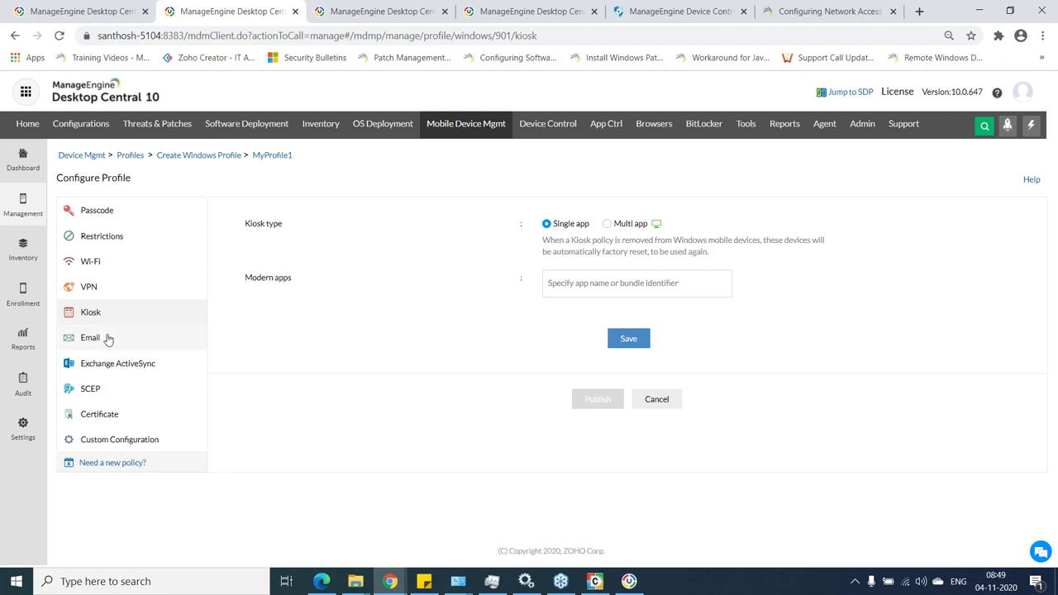
left_click(107, 339)
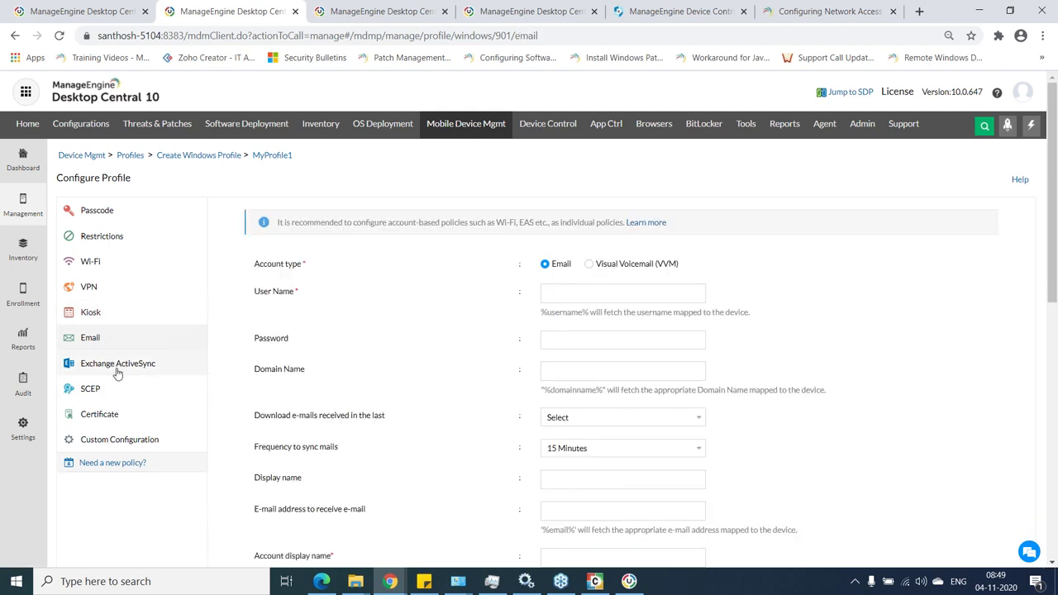
left_click(118, 372)
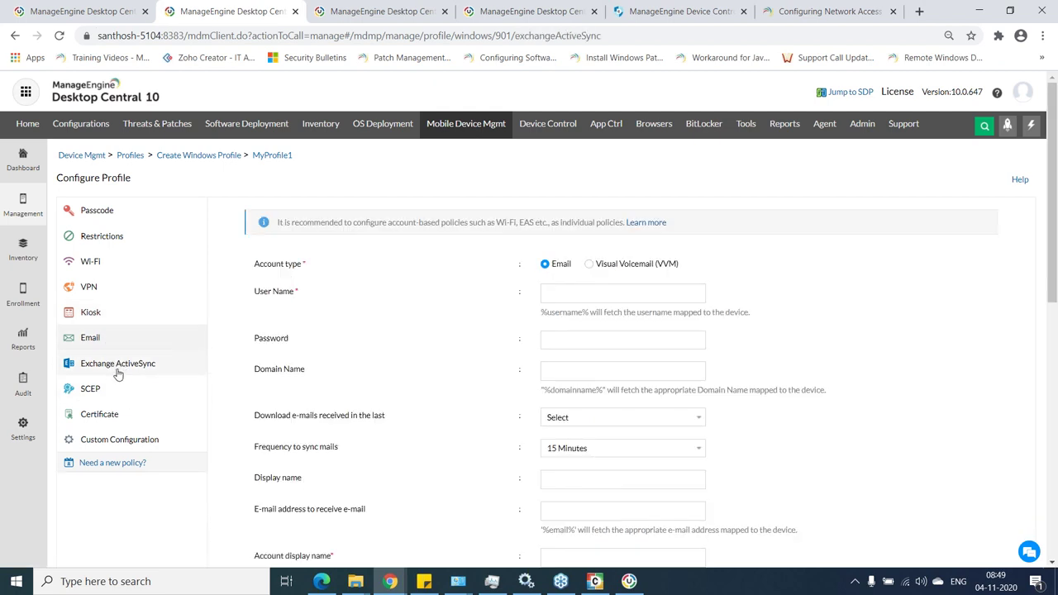
left_click(119, 424)
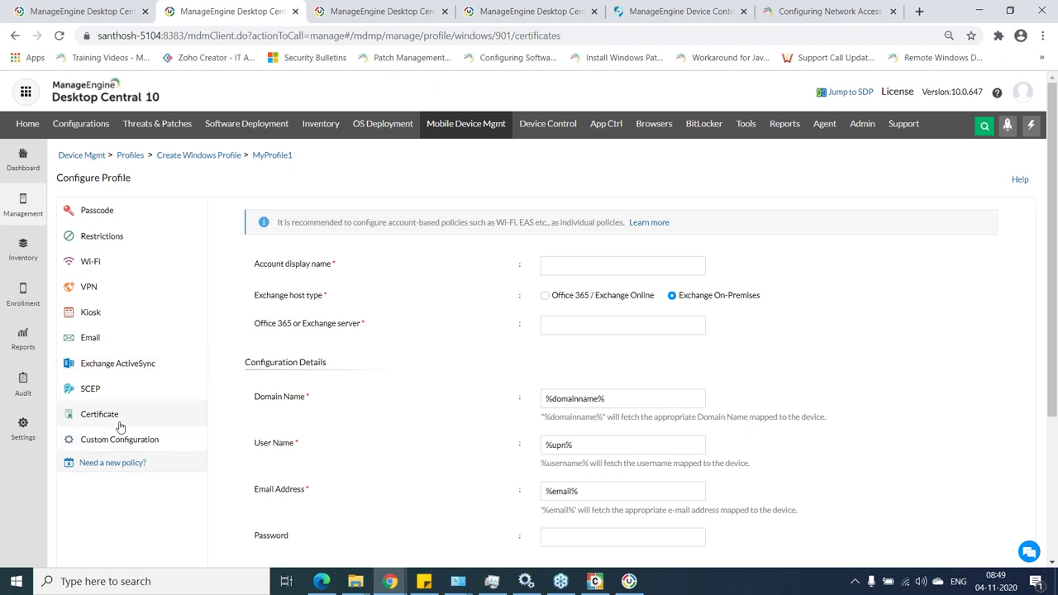
left_click(114, 440)
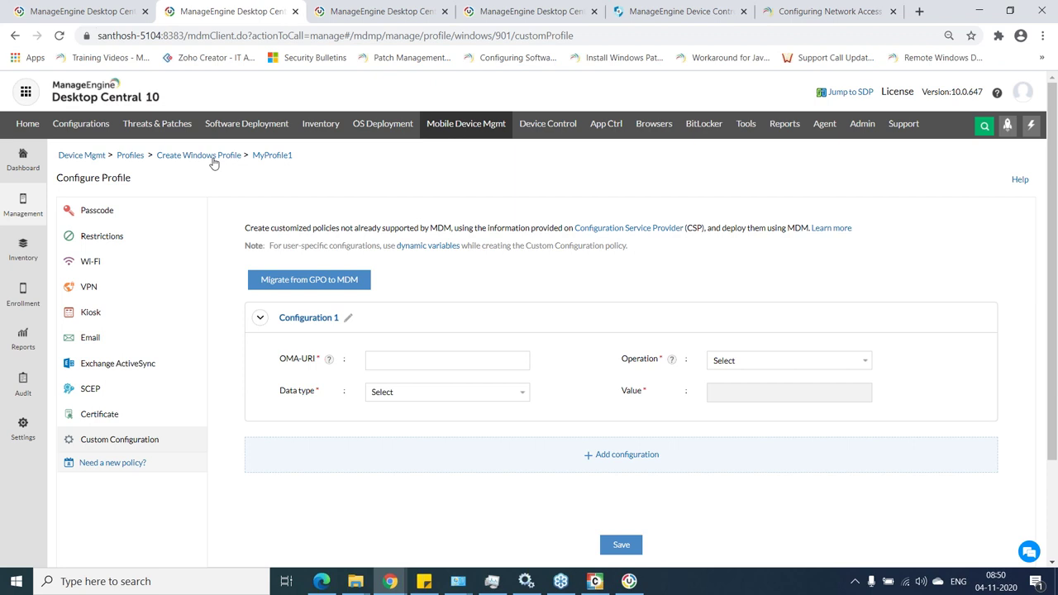
Return to the profile list and create an iOS/iPadOS profile, keeping the suggested profile name
left_click(134, 156)
left_click(276, 208)
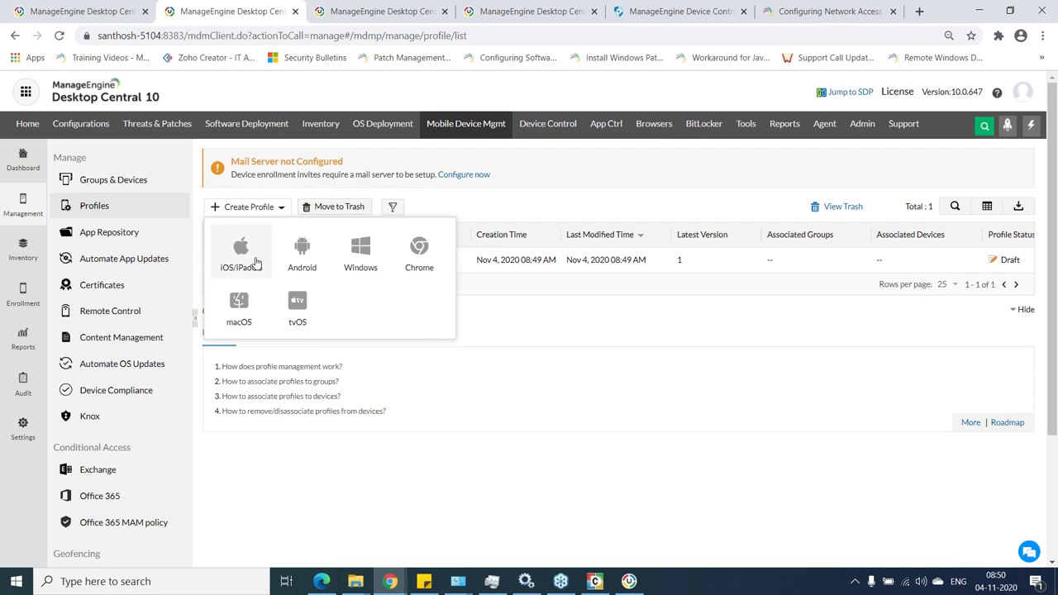
left_click(256, 260)
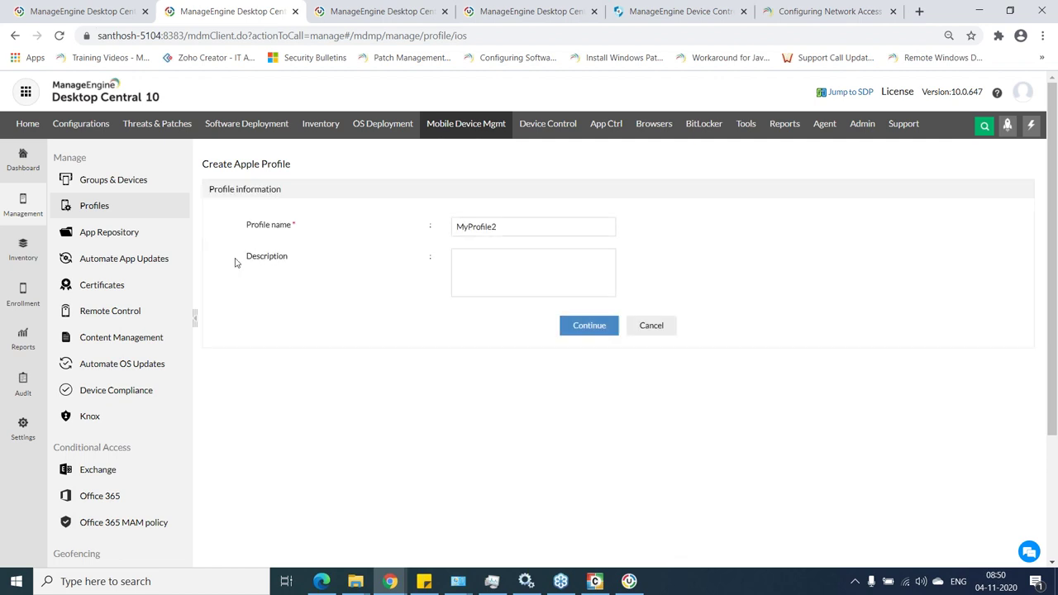
key("Return")
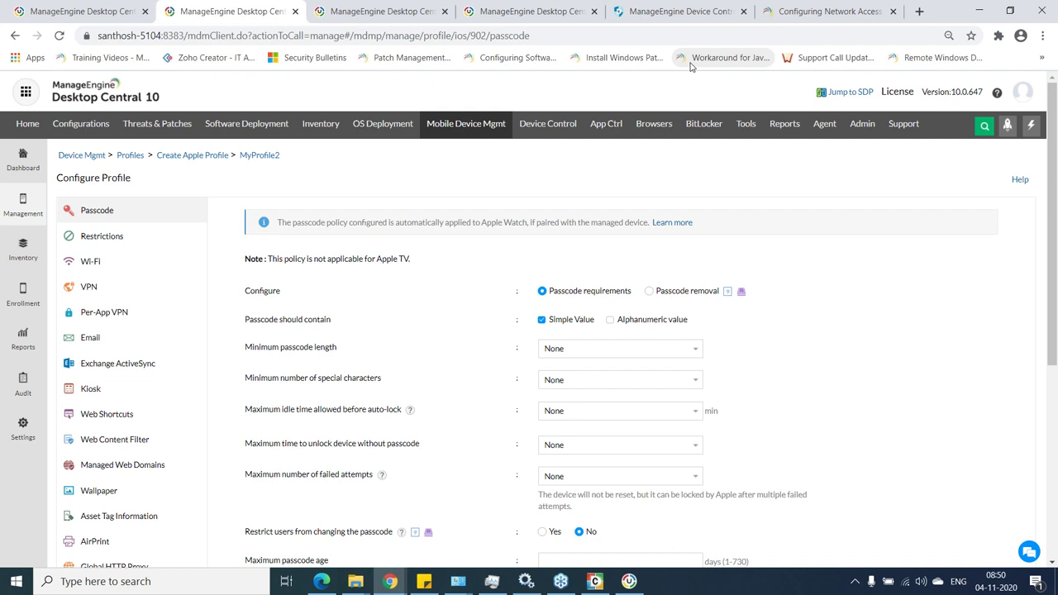
Switch to the Zoho Show presentation, run the slide show back from slide 55 to 42, and bring up the Unified Endpoint Management and Security slide
key("alt+Tab")
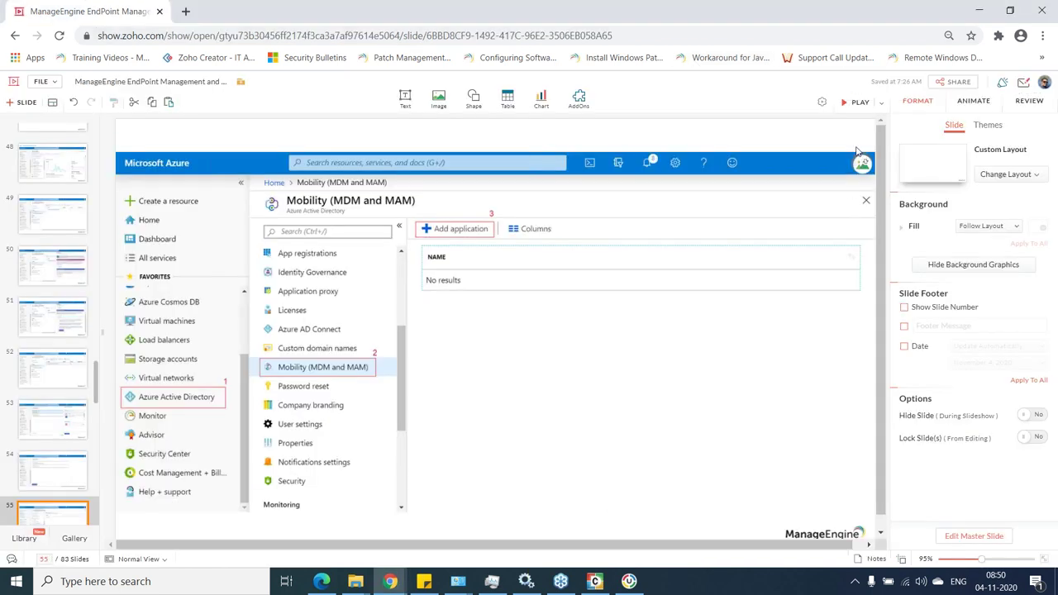
left_click(843, 96)
key("Left")
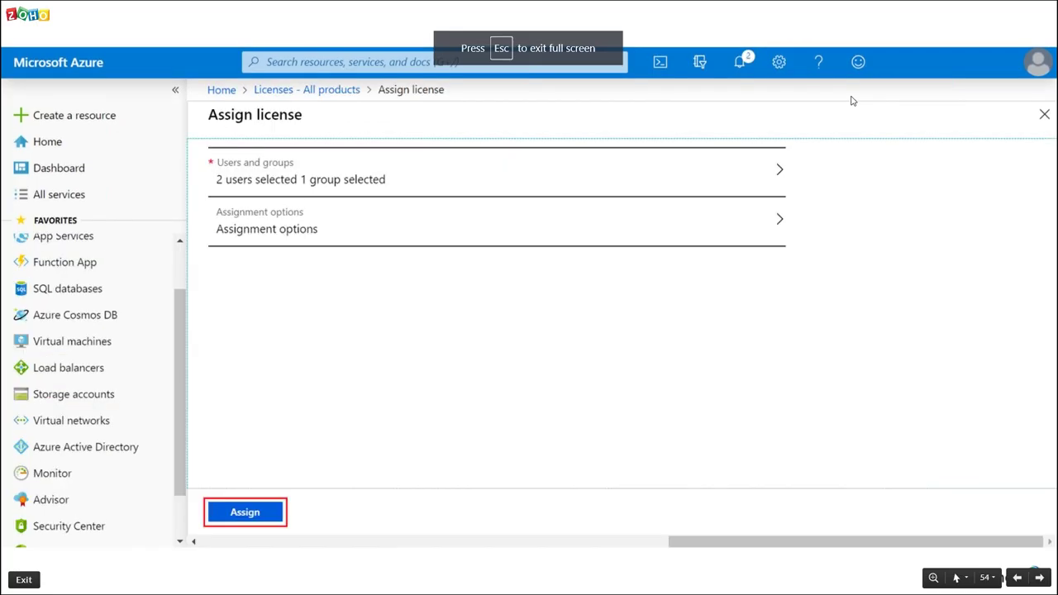
key("Left")
key("Left")
key("Left")
key("Left")
key("Left")
key("Left")
key("Left")
key("Left")
key("Left")
key("Left")
key("Left")
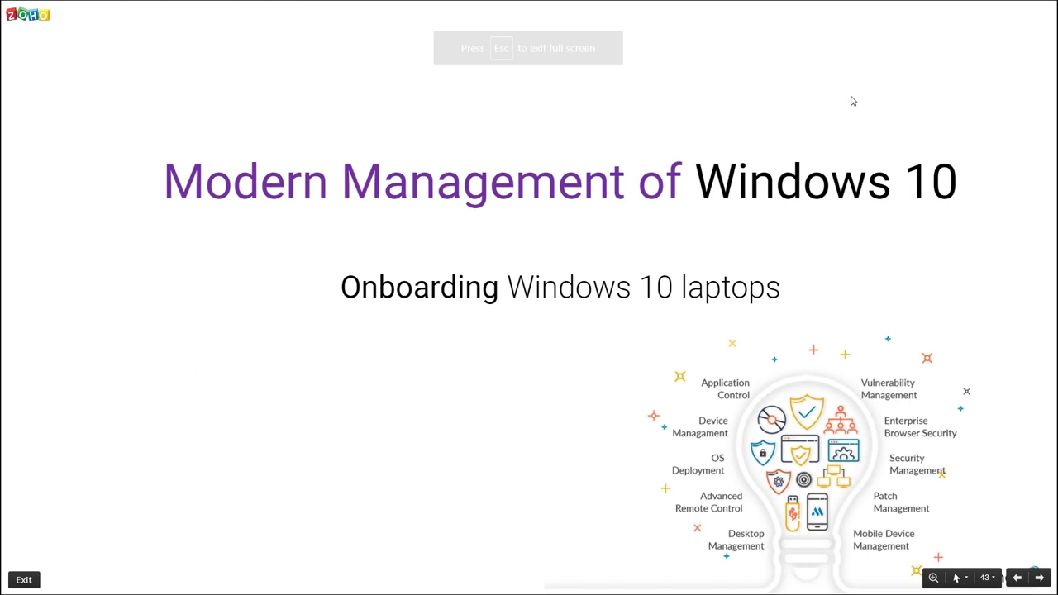
key("Left")
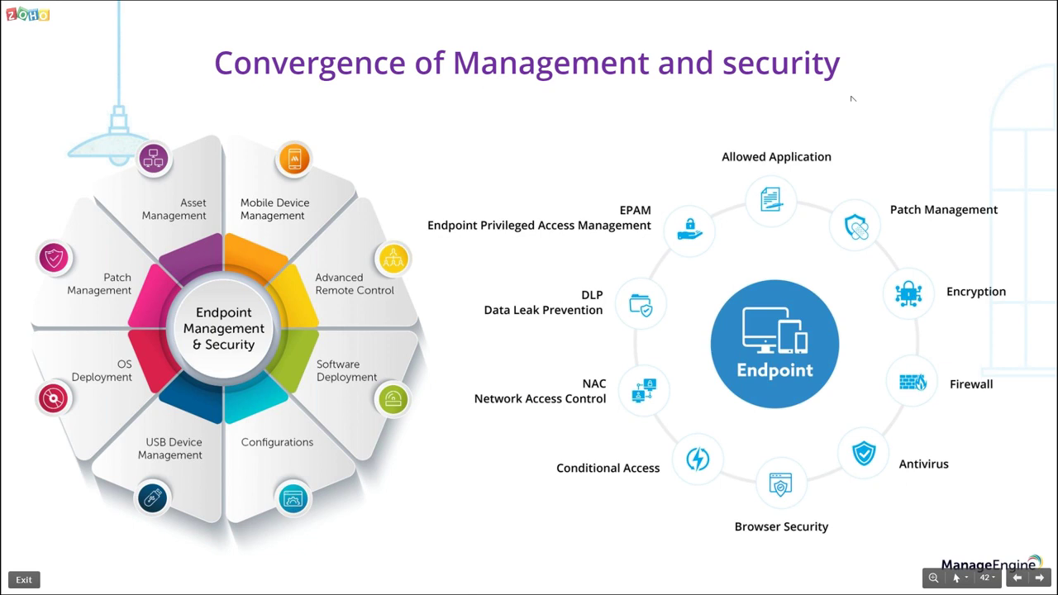
key("Right")
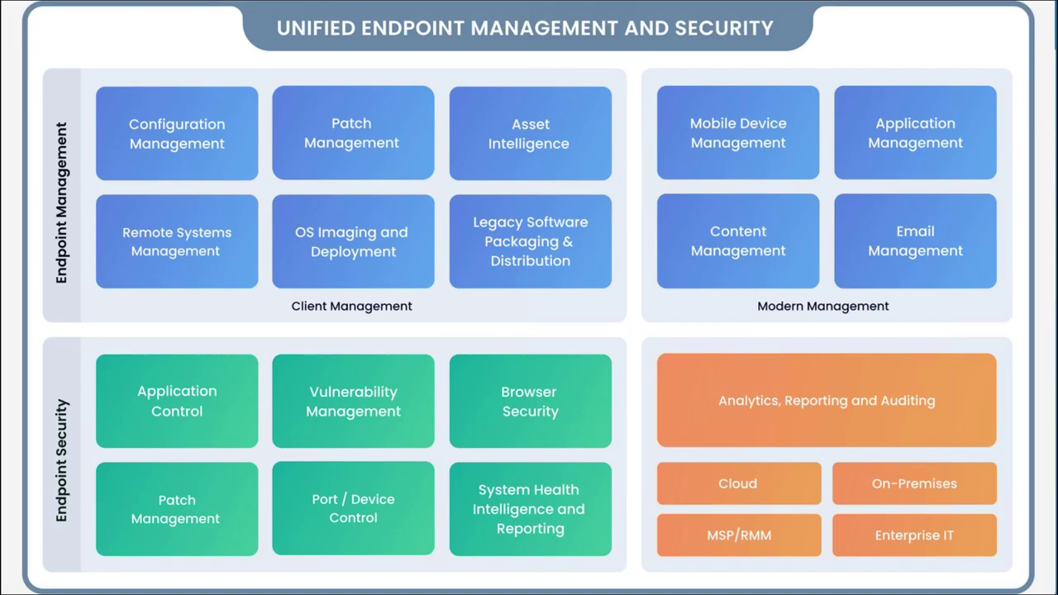